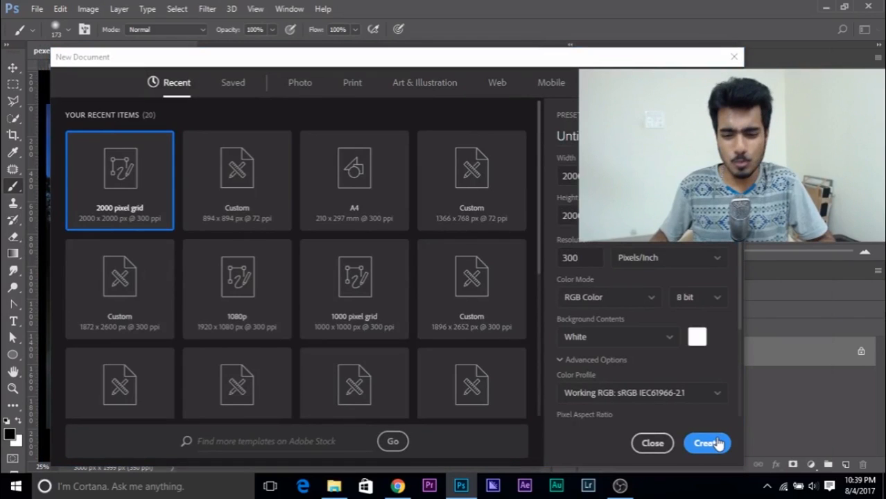
# - Create a 2000 x 2000 px document at 300 ppi and add a Solid Color fill layer in blue 0c00ff
pyautogui.click(708, 444)
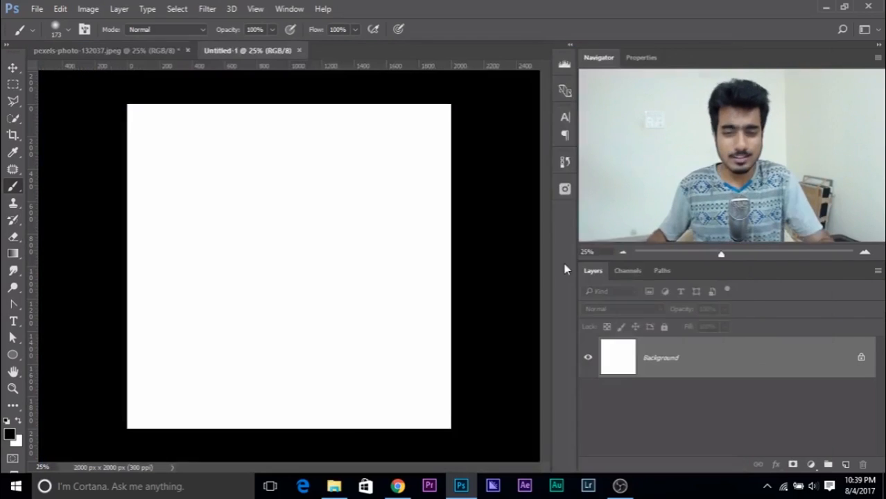
pyautogui.click(811, 465)
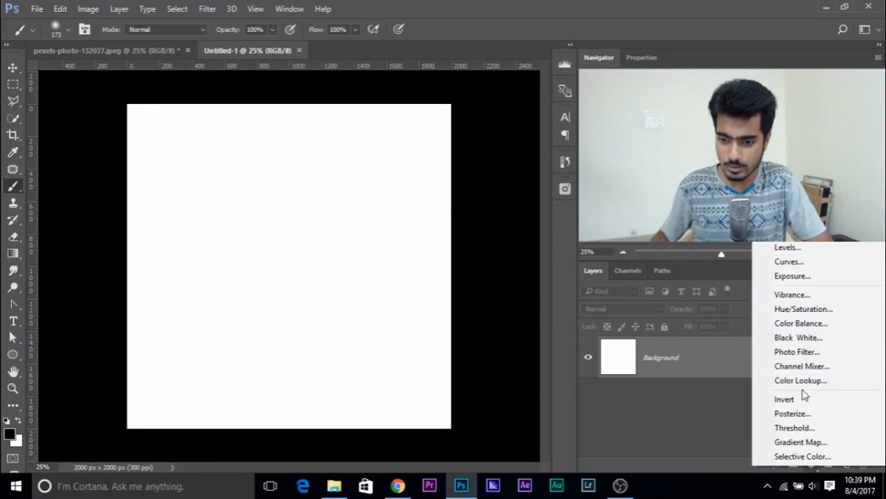
pyautogui.click(791, 185)
pyautogui.write('0c00ff')
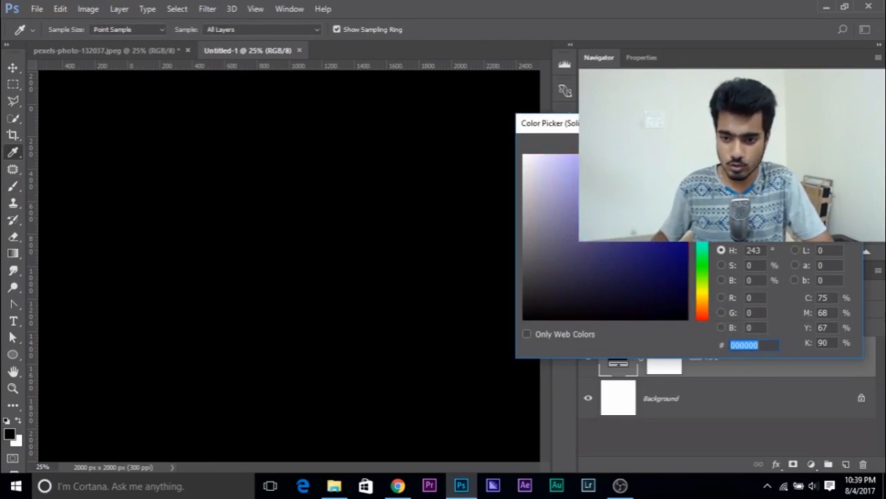
pyautogui.press('Return')
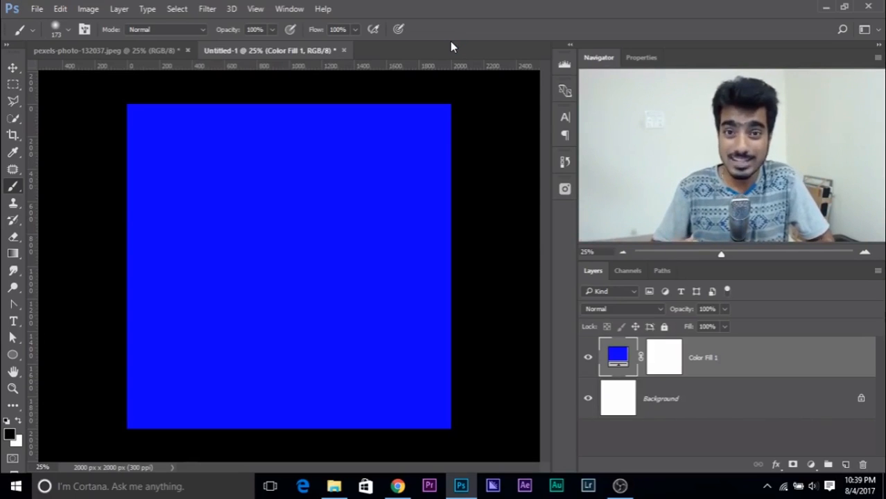
# - Draw a circle about 1020 px wide filled with bright orange and place it at the centre of the blue canvas
pyautogui.click(13, 354)
pyautogui.moveTo(231, 203); pyautogui.dragTo(396, 367)
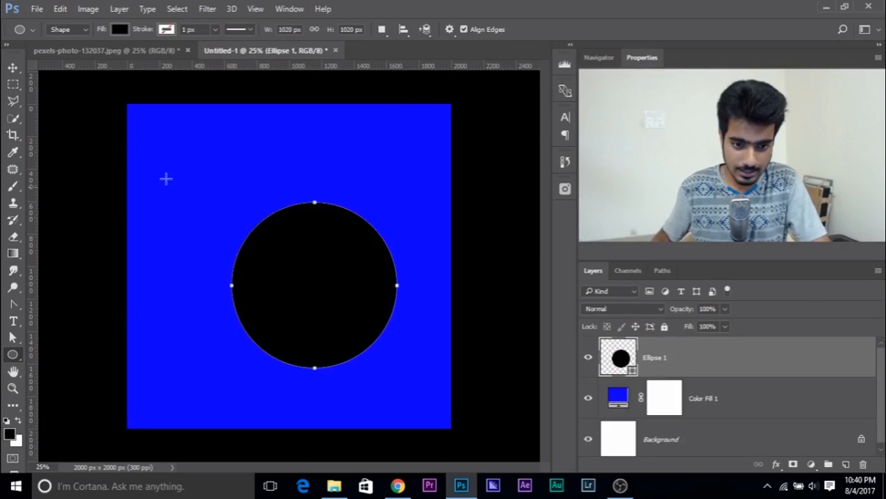
pyautogui.click(120, 29)
pyautogui.click(181, 54)
pyautogui.click(702, 305)
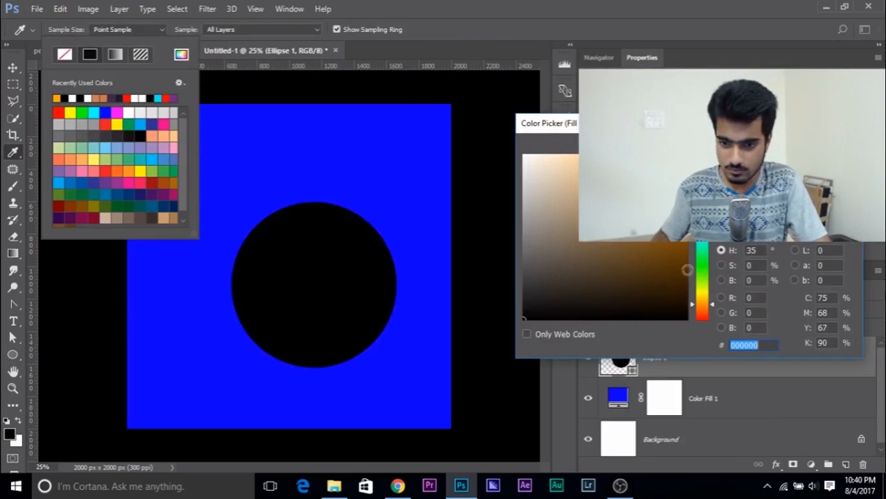
pyautogui.moveTo(687, 270); pyautogui.dragTo(689, 154)
pyautogui.press('Return')
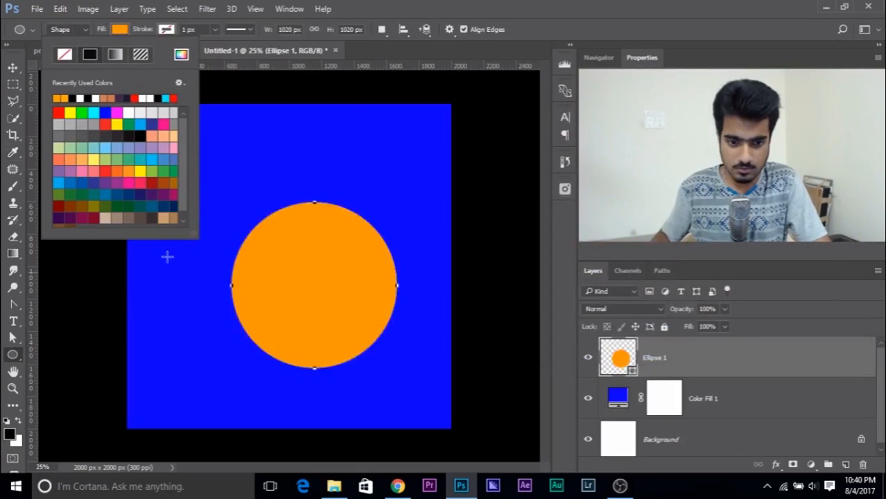
pyautogui.press('v')
pyautogui.moveTo(338, 291); pyautogui.dragTo(316, 276)
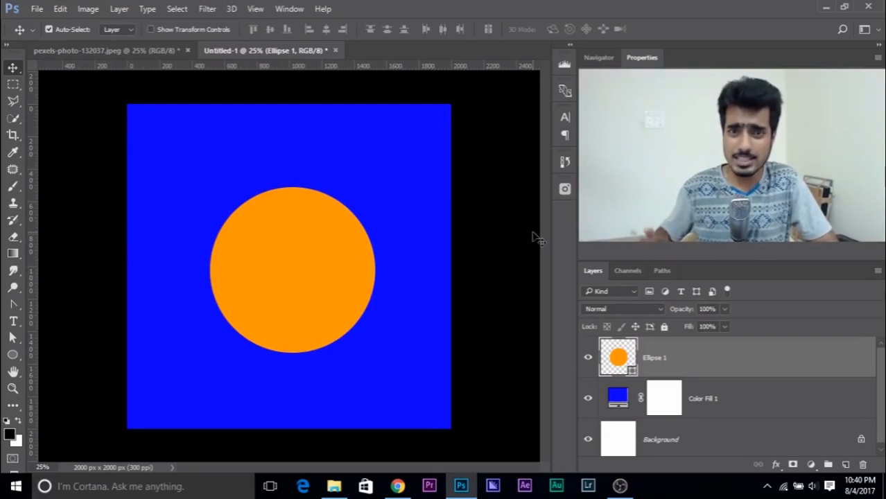
# - Add a Hue/Saturation adjustment layer above the circle and fully desaturate the image
pyautogui.click(810, 465)
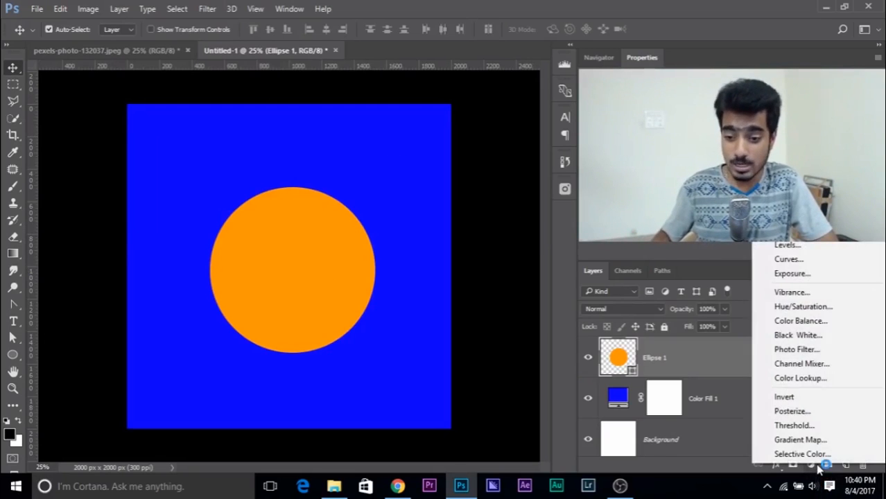
pyautogui.click(804, 309)
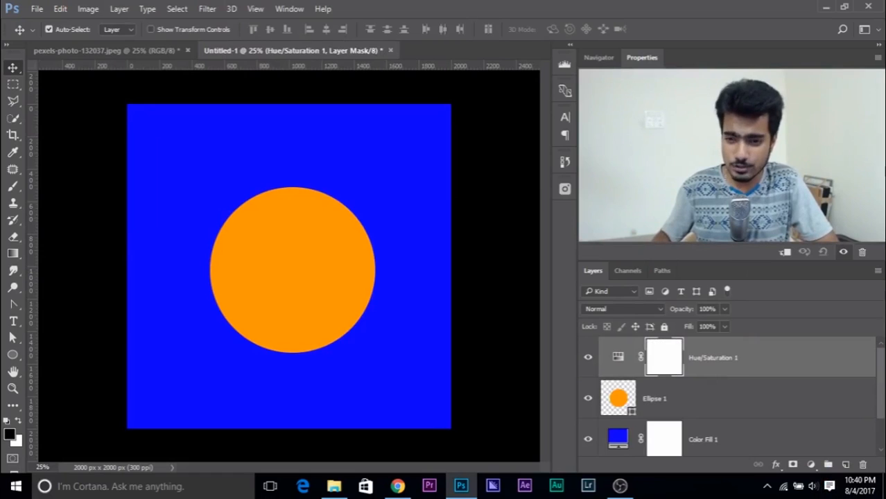
pyautogui.moveTo(731, 166); pyautogui.dragTo(120, 173)
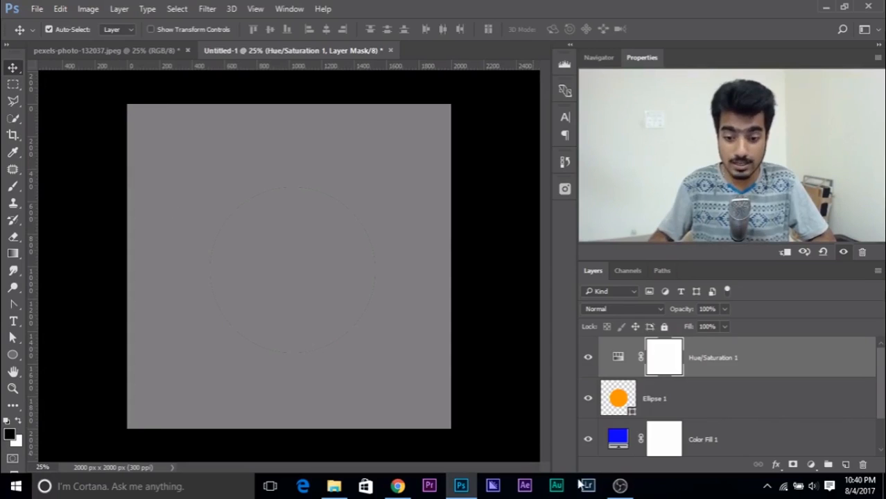
pyautogui.click(618, 490)
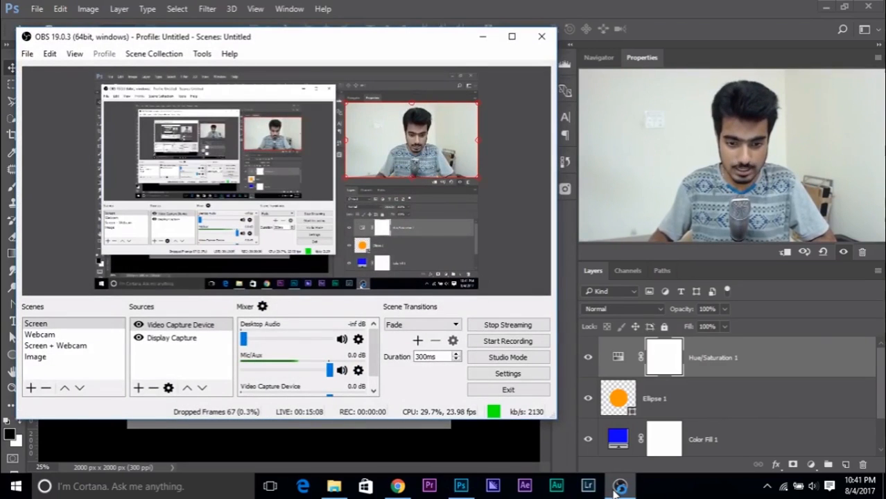
pyautogui.click(618, 491)
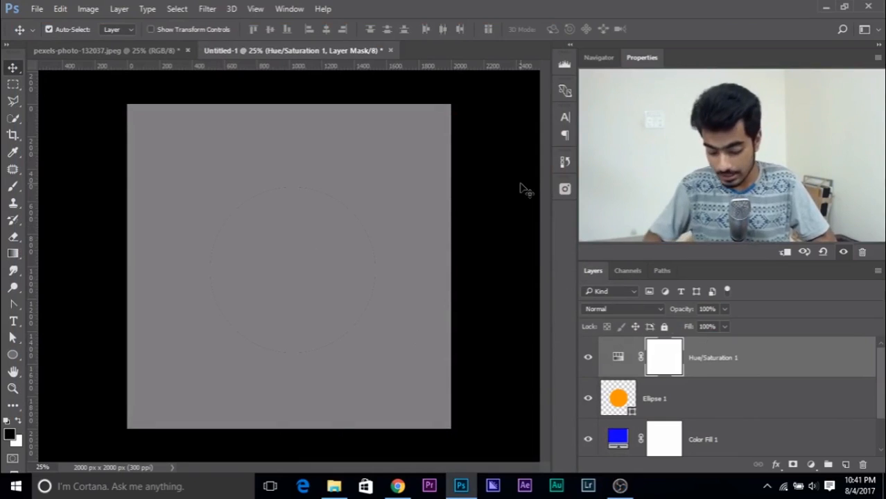
# - Delete the Hue/Saturation adjustment layer
pyautogui.moveTo(758, 357); pyautogui.dragTo(864, 463)
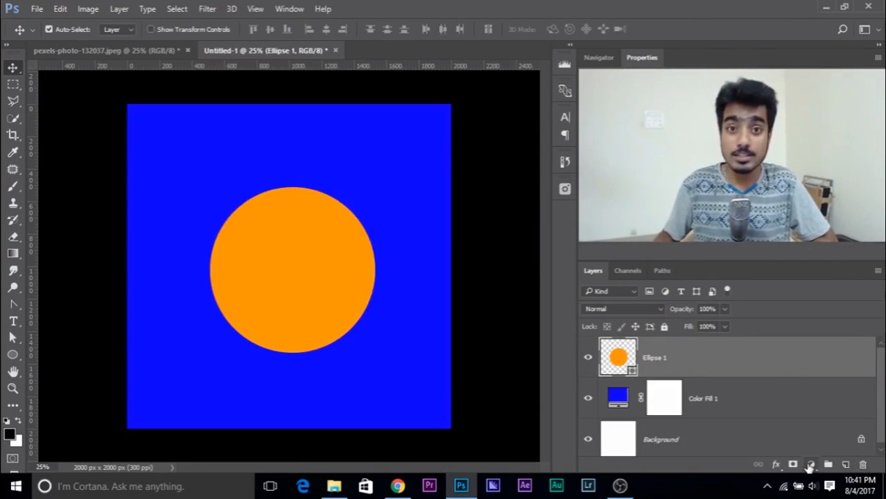
# - Add a Black & White adjustment layer above the circle and float its properties over the canvas
pyautogui.click(810, 465)
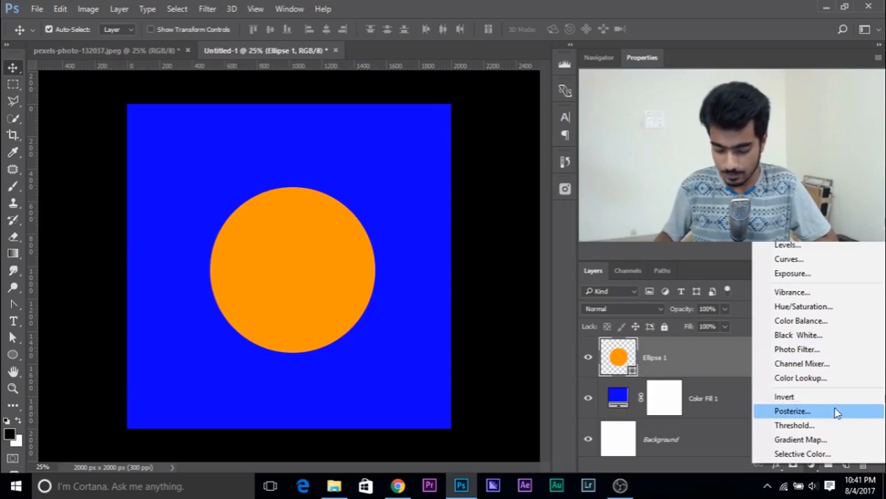
pyautogui.click(830, 324)
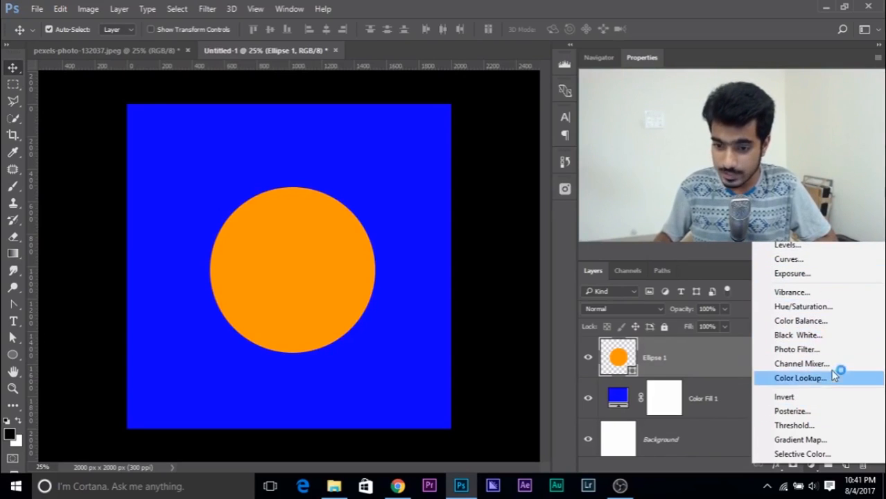
pyautogui.click(799, 335)
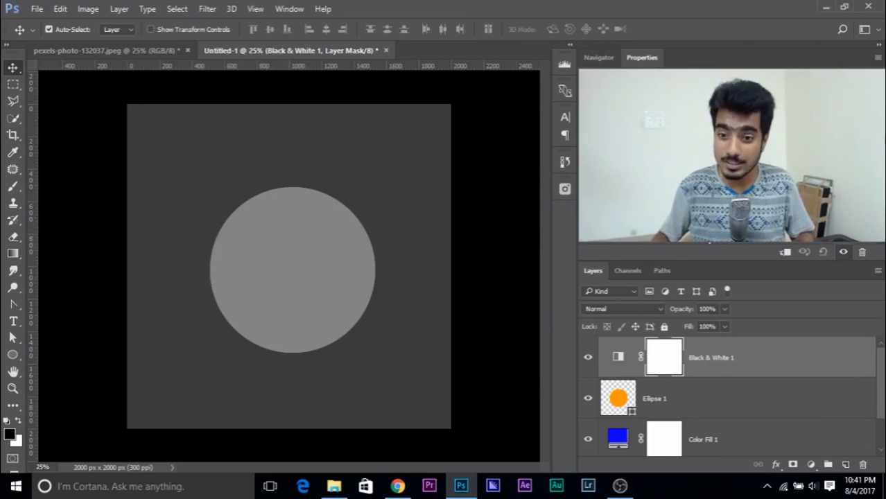
pyautogui.moveTo(638, 61); pyautogui.dragTo(403, 72)
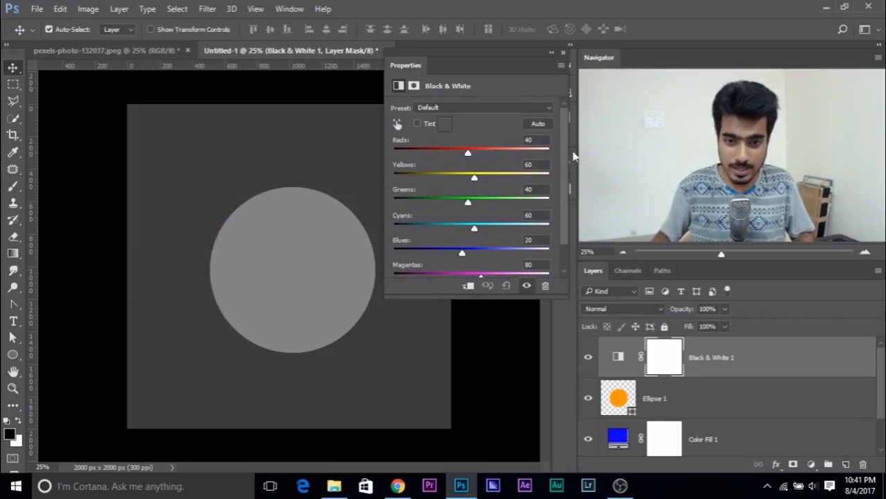
# - Raise Blues to 96 in the Black & White adjustment to lighten the background
pyautogui.moveTo(565, 160); pyautogui.dragTo(569, 193)
pyautogui.moveTo(456, 233)
pyautogui.mouseDown()
pyautogui.moveTo(481, 231)
pyautogui.moveTo(459, 229)
pyautogui.mouseUp()
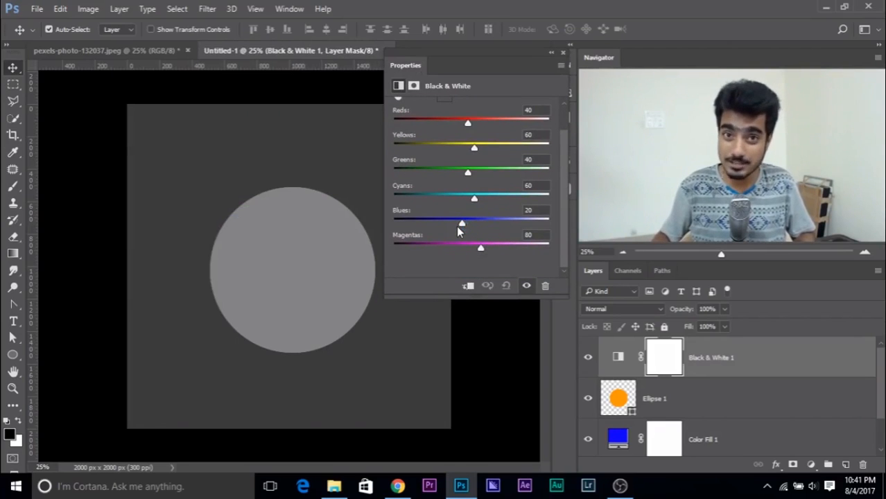
pyautogui.scroll(2, 463, 220)
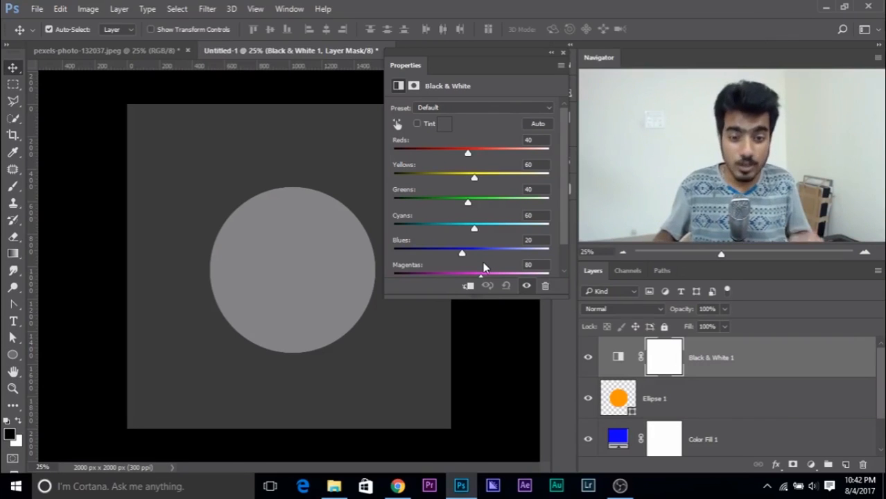
pyautogui.scroll(-1, 464, 225)
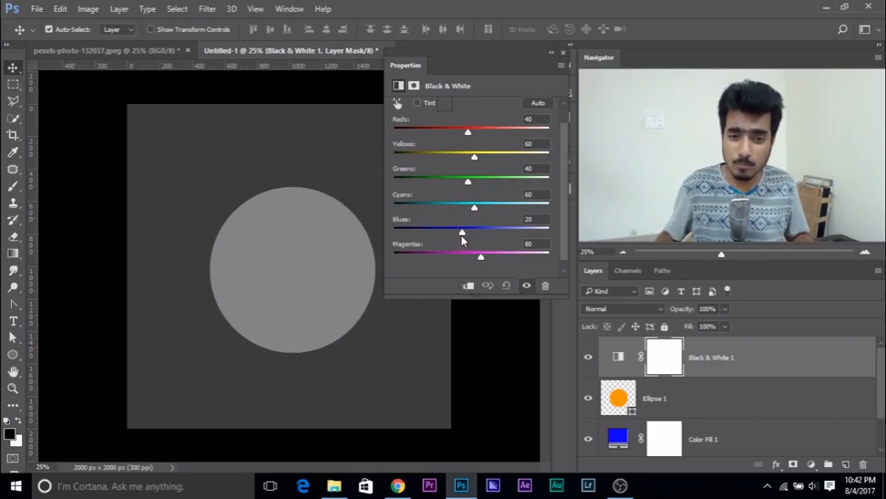
pyautogui.click(462, 236)
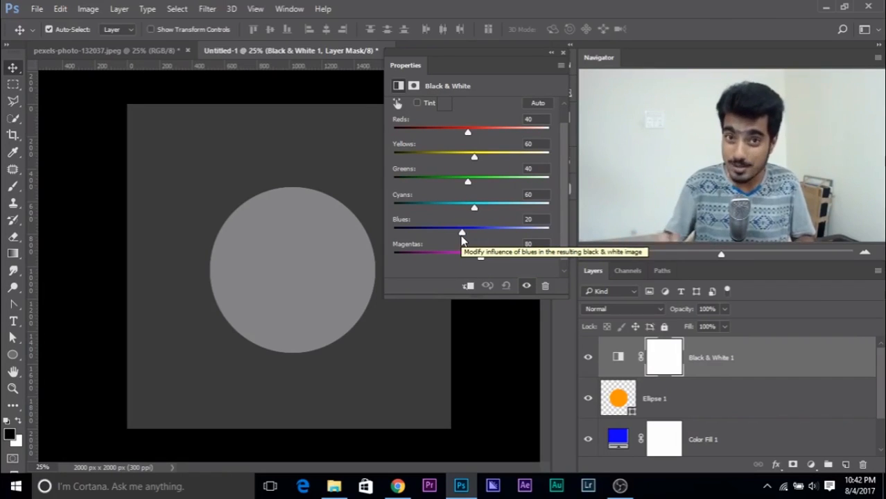
pyautogui.click(462, 237)
pyautogui.moveTo(463, 237); pyautogui.dragTo(485, 233)
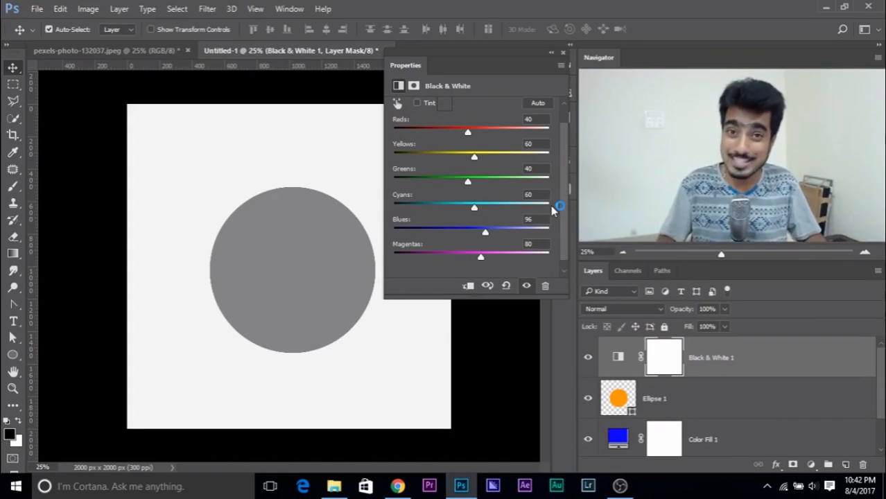
# - Lower Reds to 2 and Yellows to 2 in the Black & White adjustment to darken the circle
pyautogui.moveTo(467, 135); pyautogui.dragTo(455, 133)
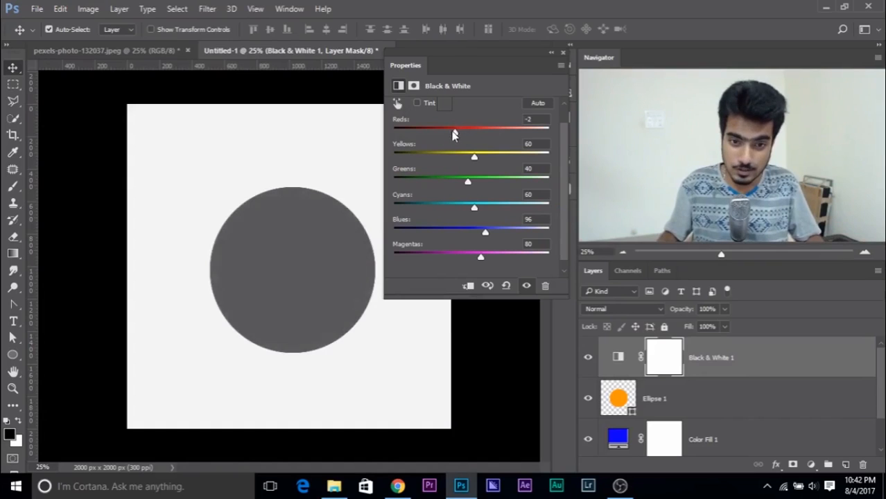
pyautogui.moveTo(475, 158); pyautogui.dragTo(455, 156)
pyautogui.moveTo(484, 133); pyautogui.dragTo(455, 134)
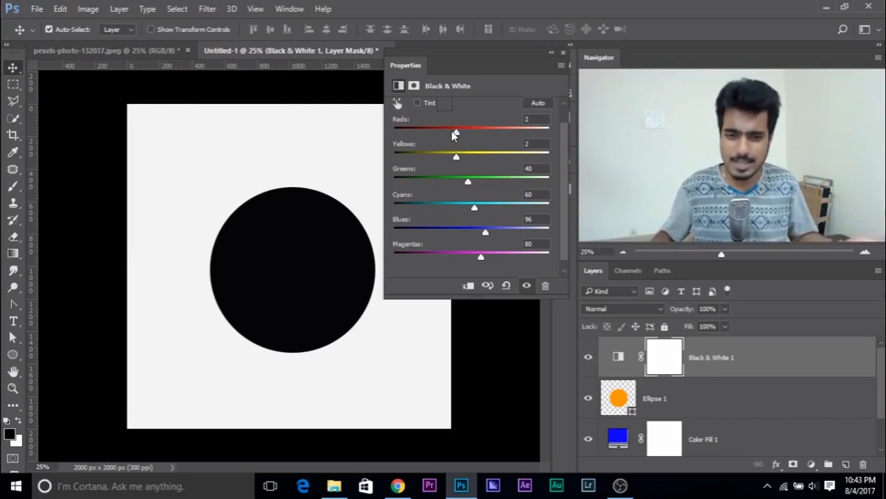
# - Put away the floating adjustment properties and close the untitled document without saving it
pyautogui.click(563, 54)
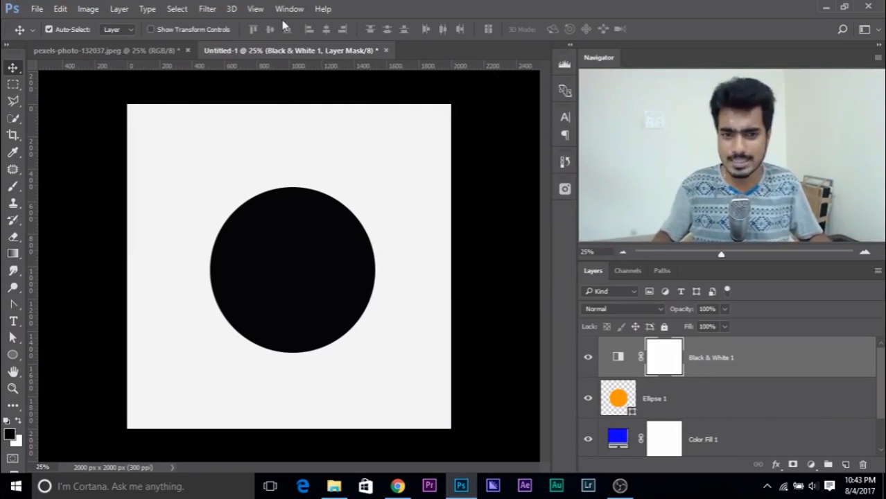
pyautogui.click(386, 51)
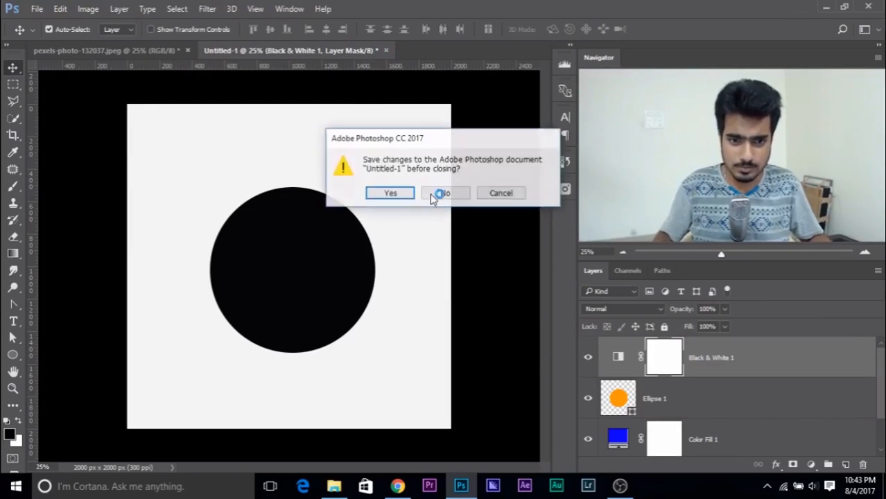
pyautogui.click(465, 197)
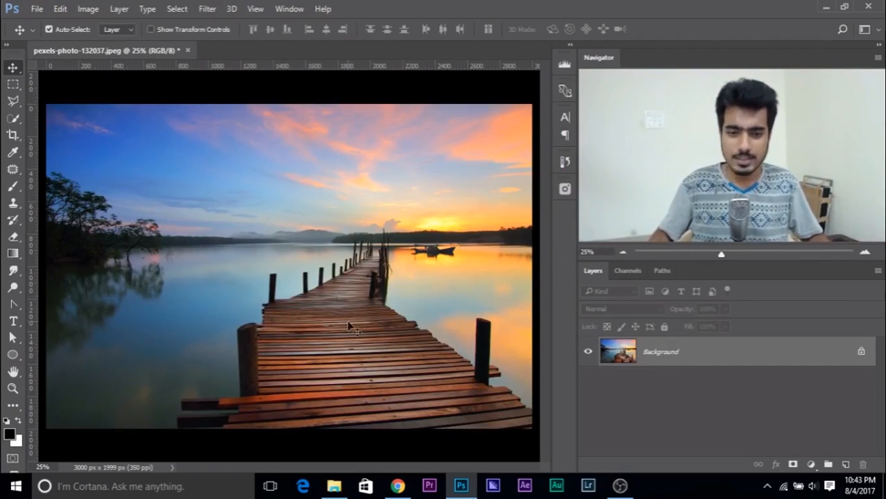
# - Compare the pier photo's Red, Green and Blue channels one at a time as greyscale images
pyautogui.click(621, 271)
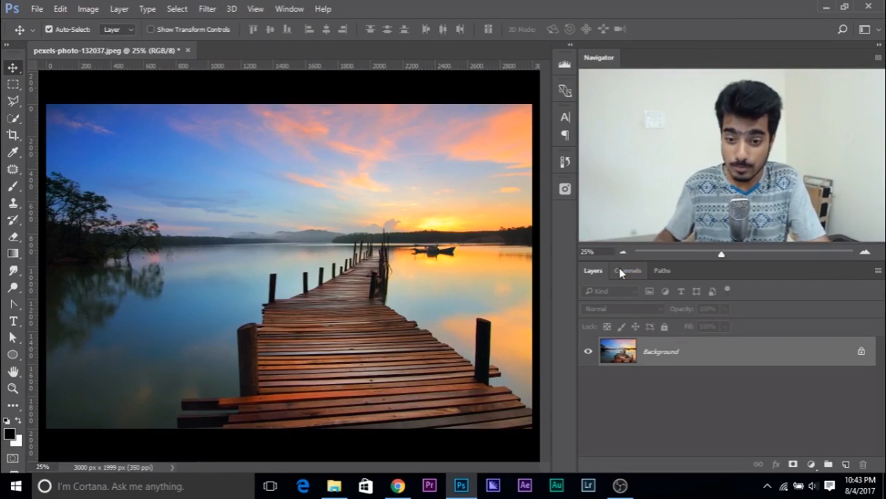
pyautogui.click(620, 271)
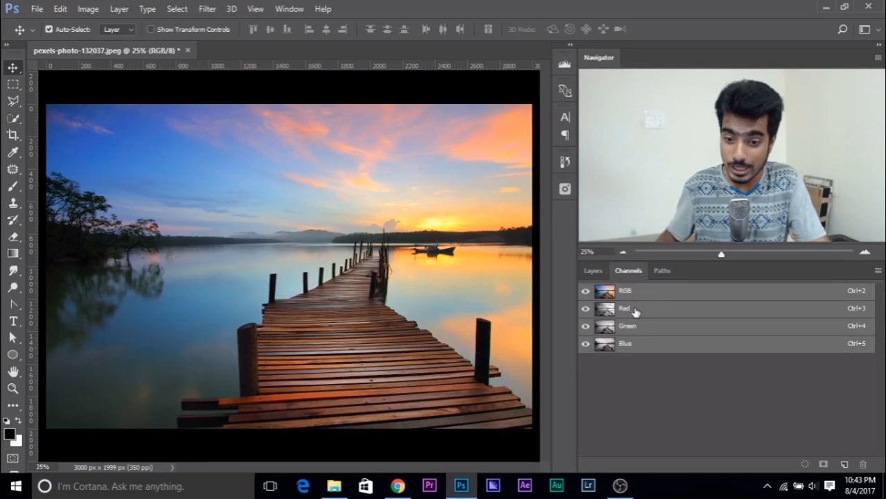
pyautogui.click(637, 326)
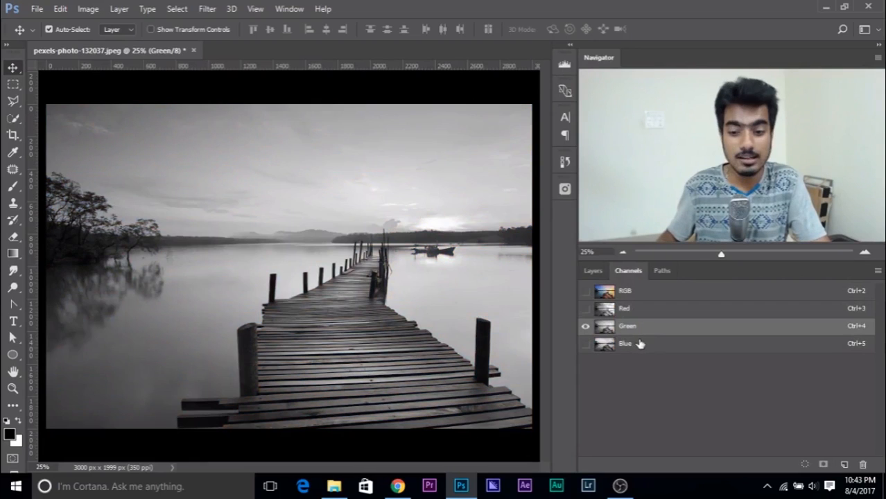
pyautogui.click(641, 344)
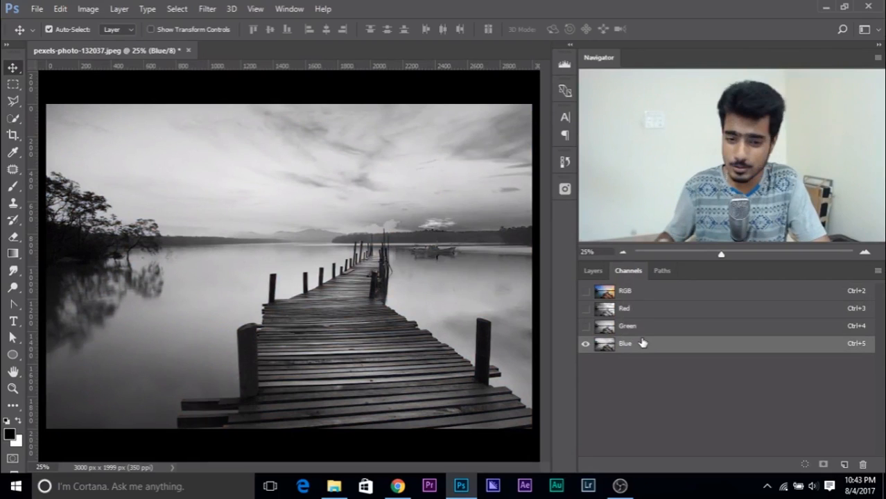
pyautogui.click(641, 326)
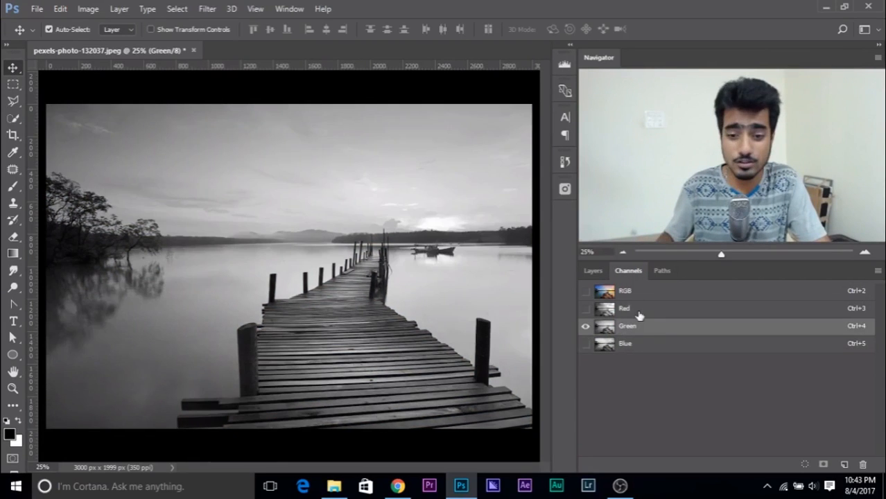
pyautogui.click(638, 312)
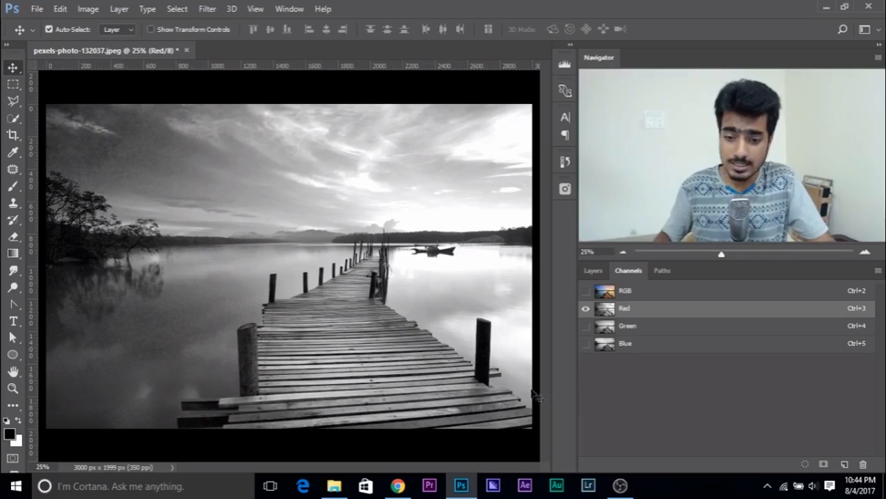
pyautogui.click(639, 332)
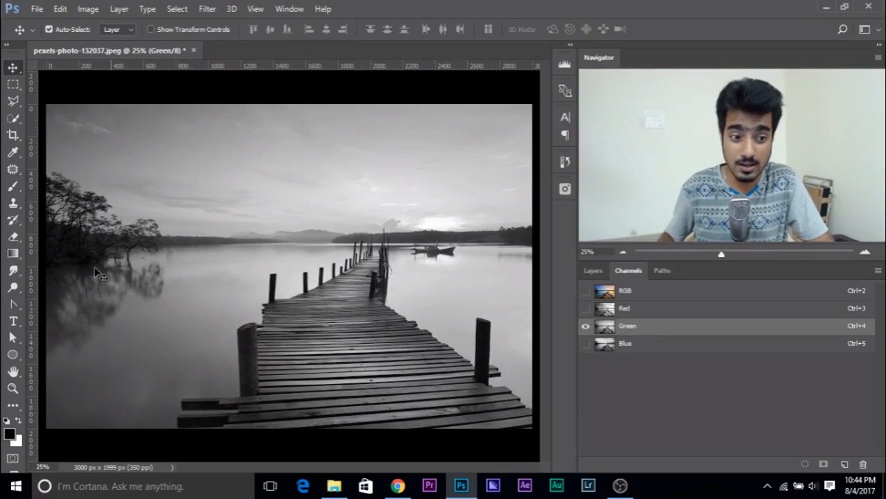
# - Cycle through the Red, Green and Blue channels in greyscale once more, finishing on the Red channel
pyautogui.click(624, 308)
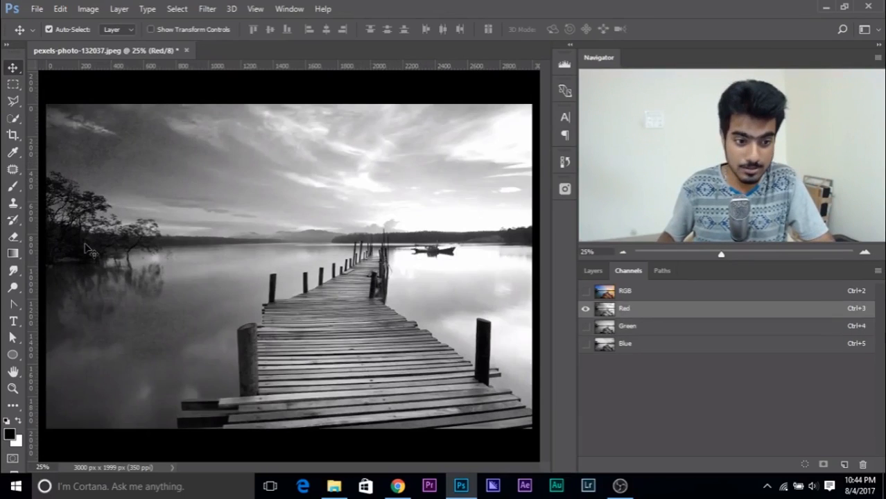
pyautogui.hotkey('ctrl', '4')
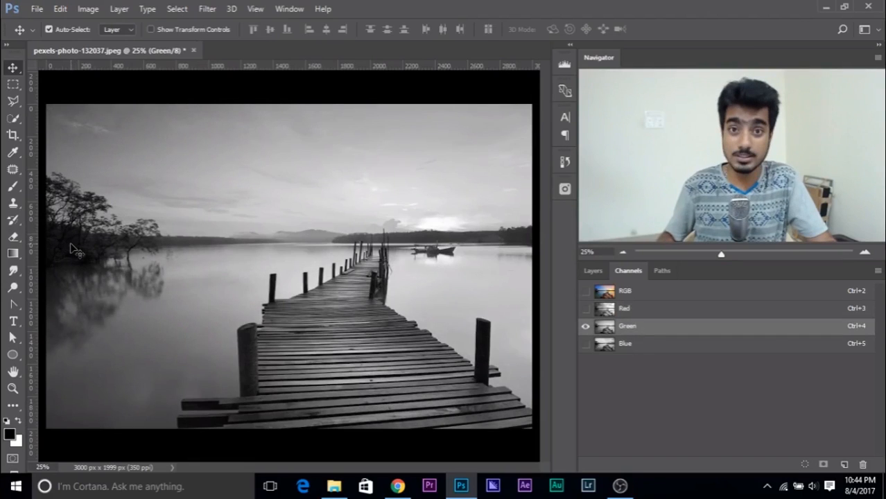
pyautogui.hotkey('ctrl', '5')
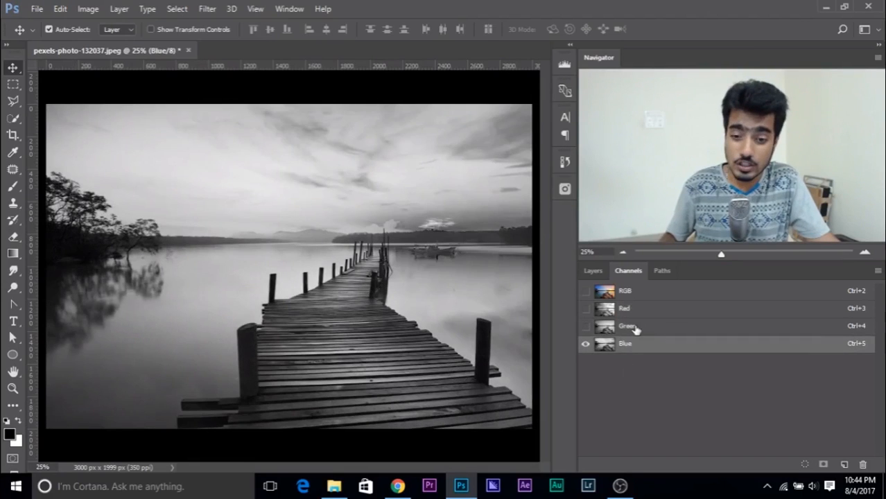
pyautogui.click(637, 316)
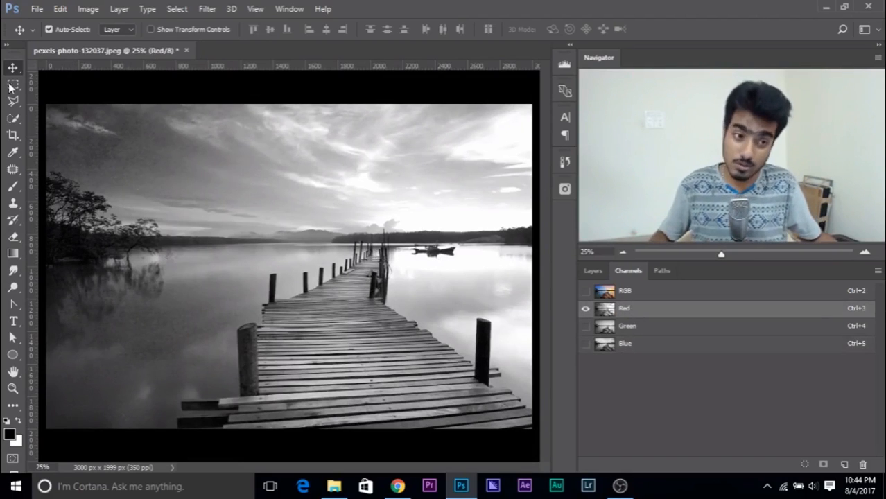
pyautogui.click(65, 10)
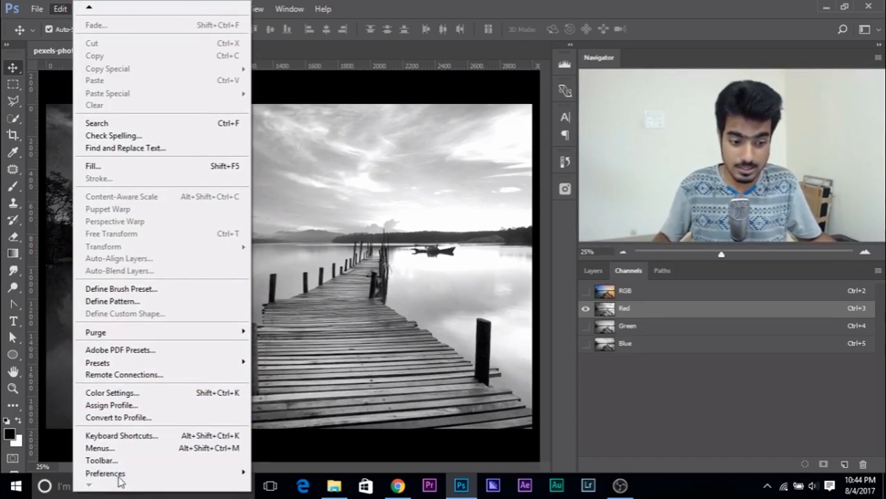
pyautogui.moveTo(128, 477)
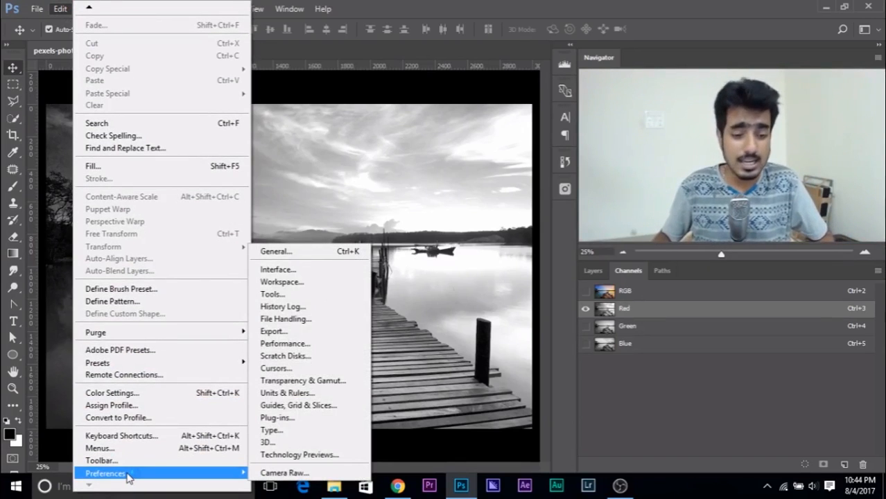
pyautogui.click(278, 251)
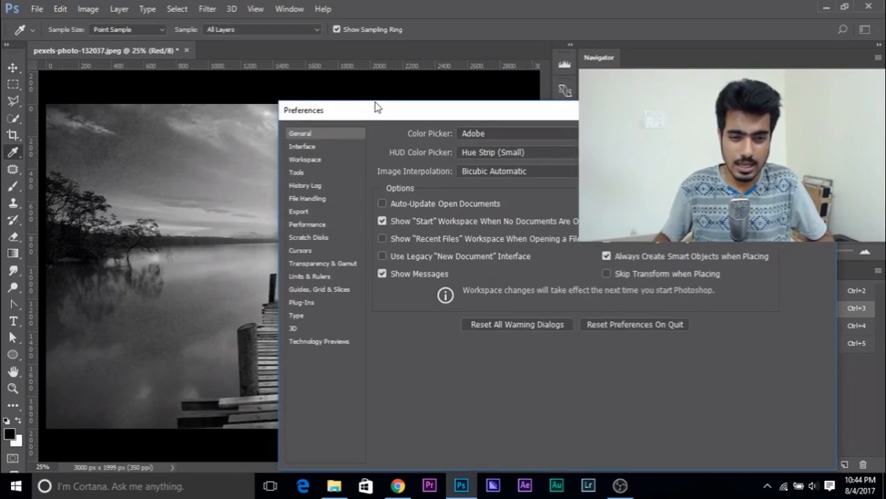
pyautogui.moveTo(377, 107); pyautogui.dragTo(142, 45)
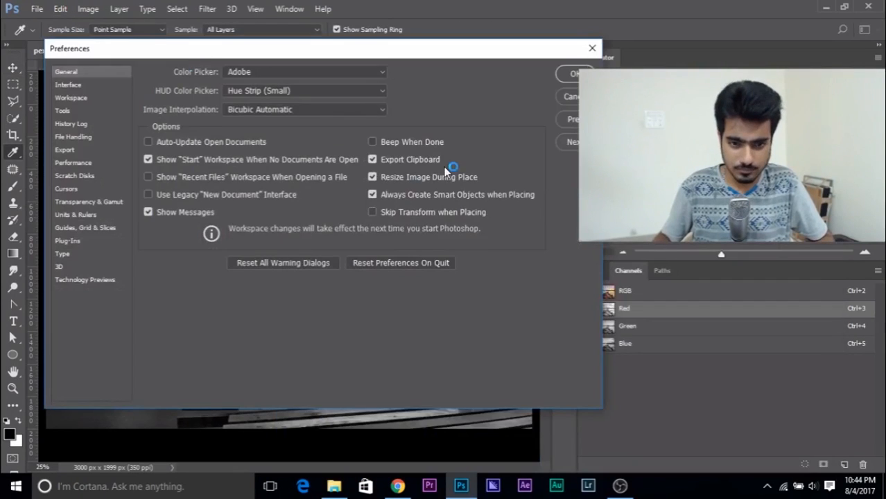
pyautogui.click(75, 85)
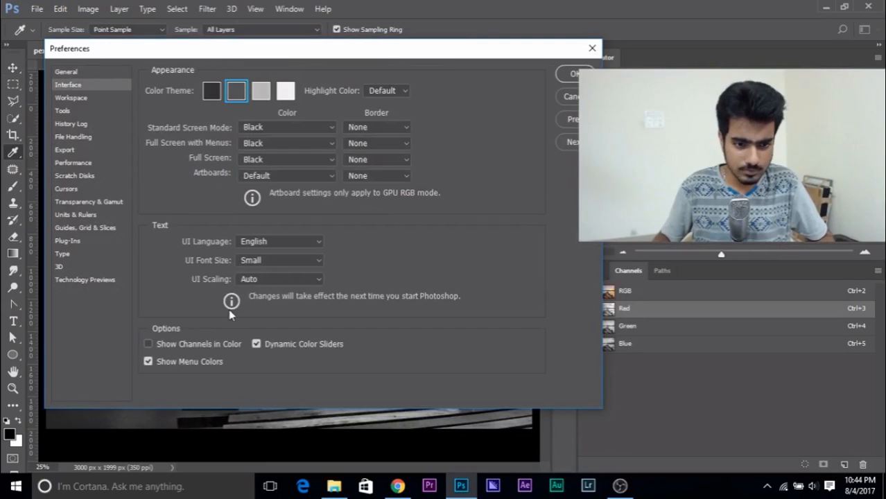
pyautogui.click(158, 346)
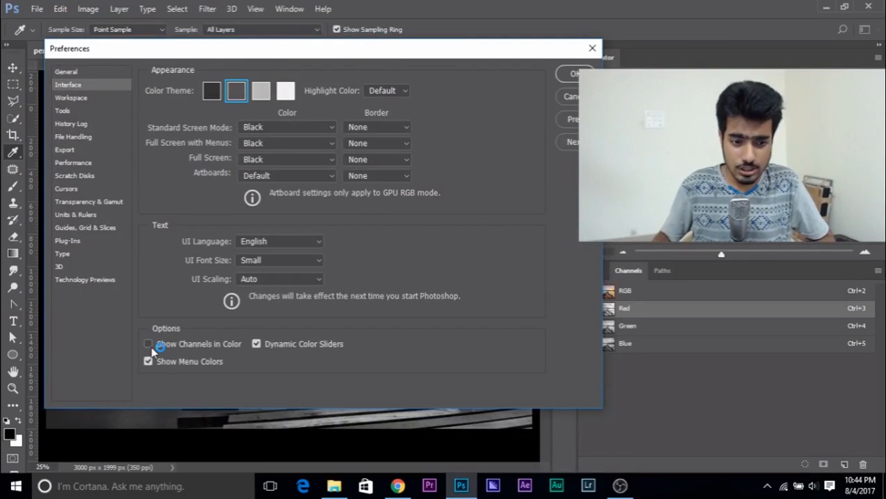
pyautogui.click(595, 49)
# - Turn on Show Channels in Color in the Interface preferences and view the Green and Blue channels in colour
pyautogui.click(36, 8)
pyautogui.moveTo(60, 8)
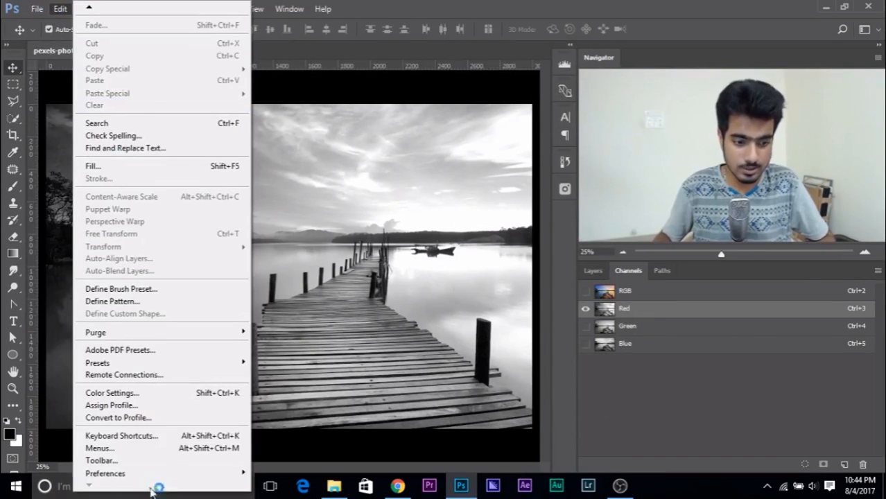
pyautogui.moveTo(149, 474)
pyautogui.click(278, 270)
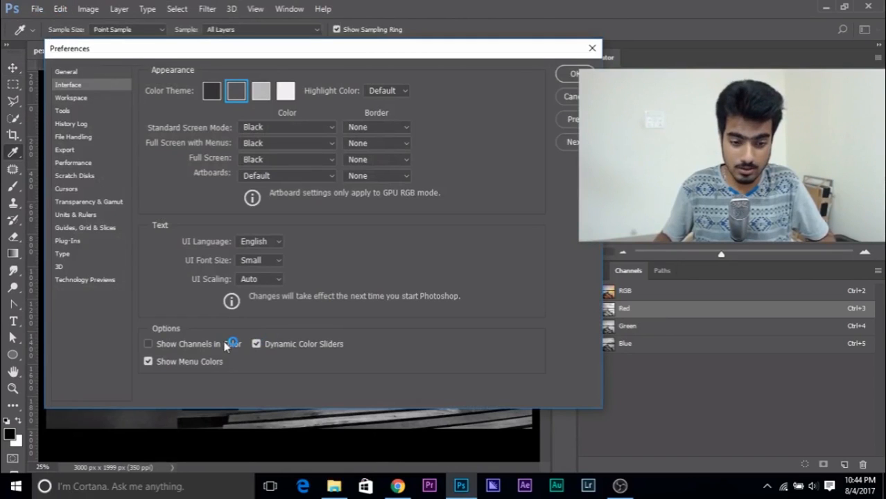
pyautogui.click(232, 344)
pyautogui.click(572, 75)
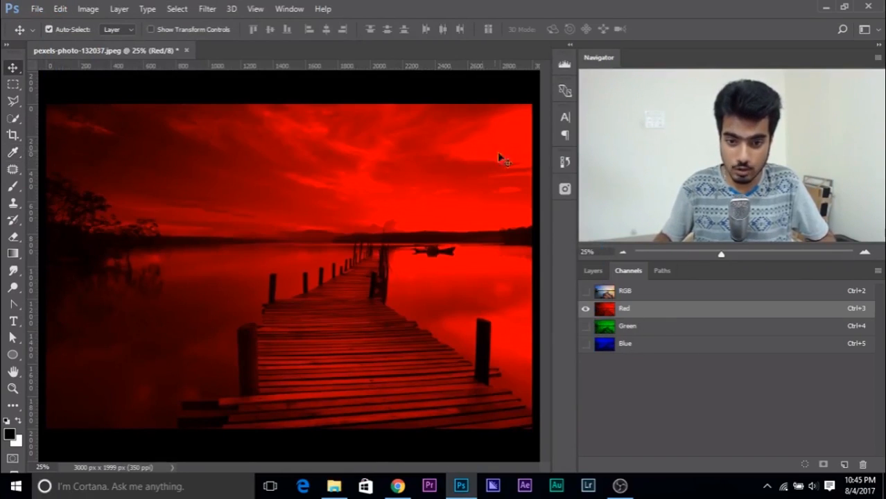
pyautogui.click(649, 331)
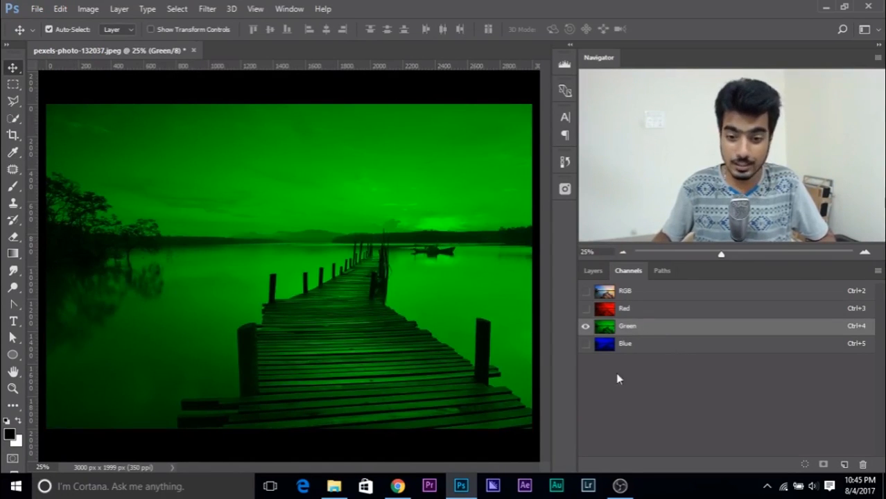
pyautogui.click(631, 344)
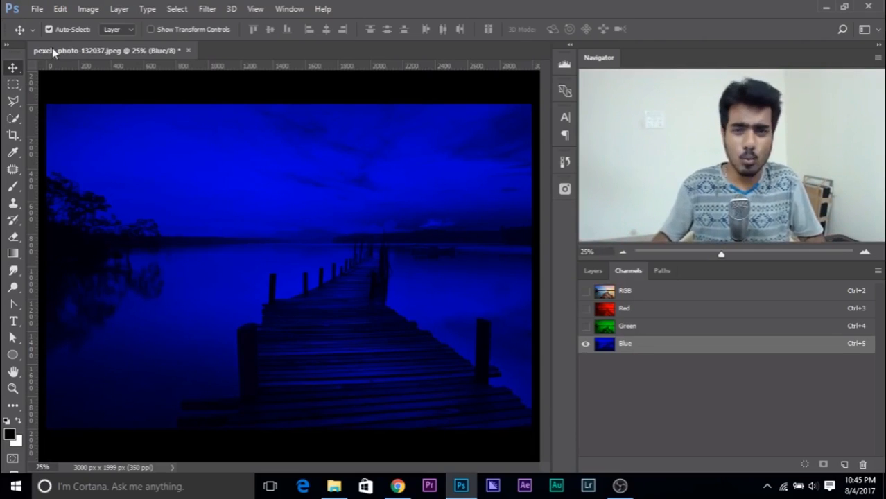
# - Turn off Show Channels in Color in the Interface preferences to display the channels in greyscale
pyautogui.click(62, 9)
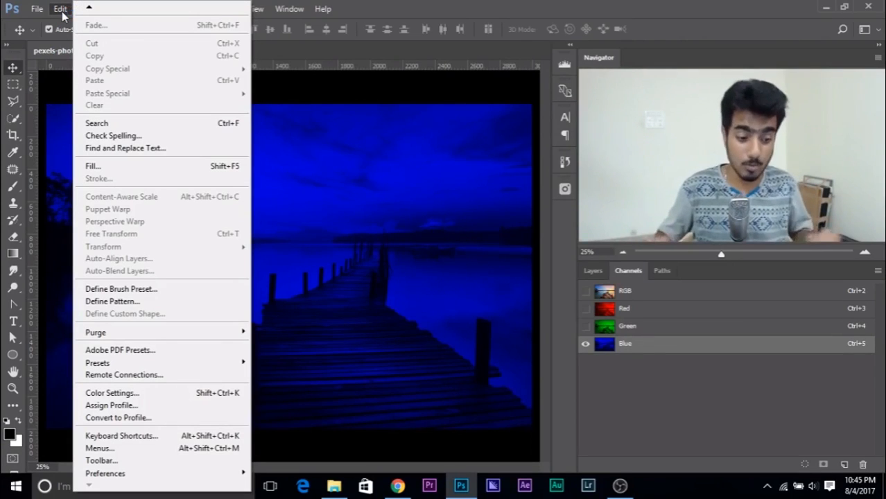
pyautogui.moveTo(179, 475)
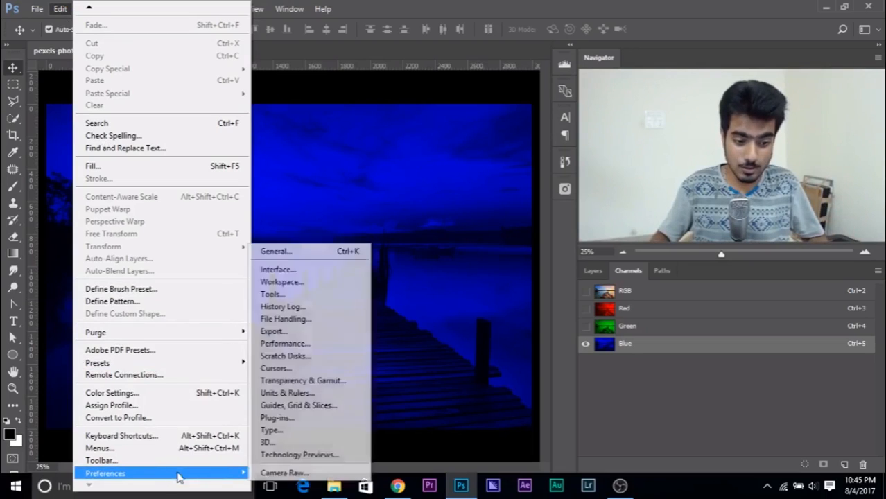
pyautogui.click(321, 281)
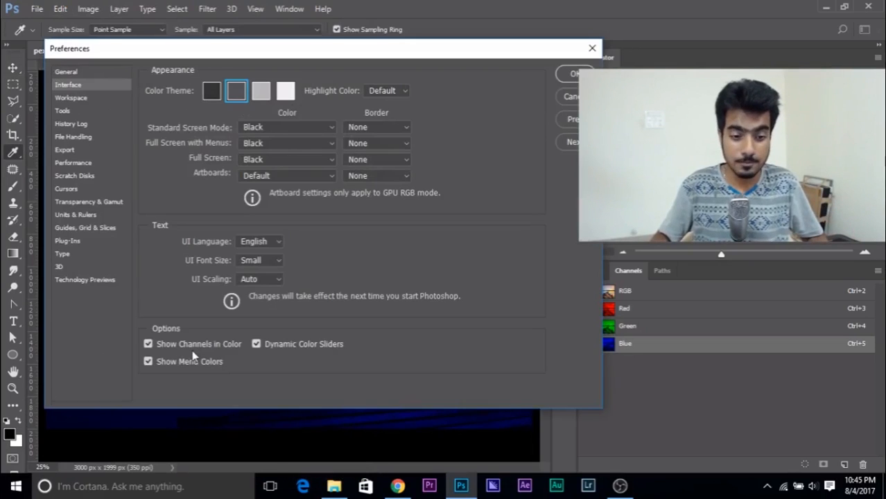
pyautogui.click(191, 346)
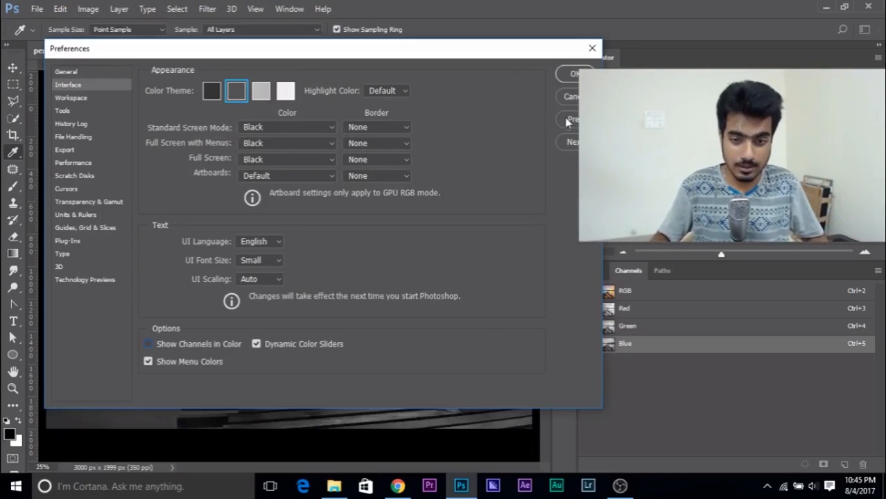
pyautogui.click(571, 78)
pyautogui.press('v')
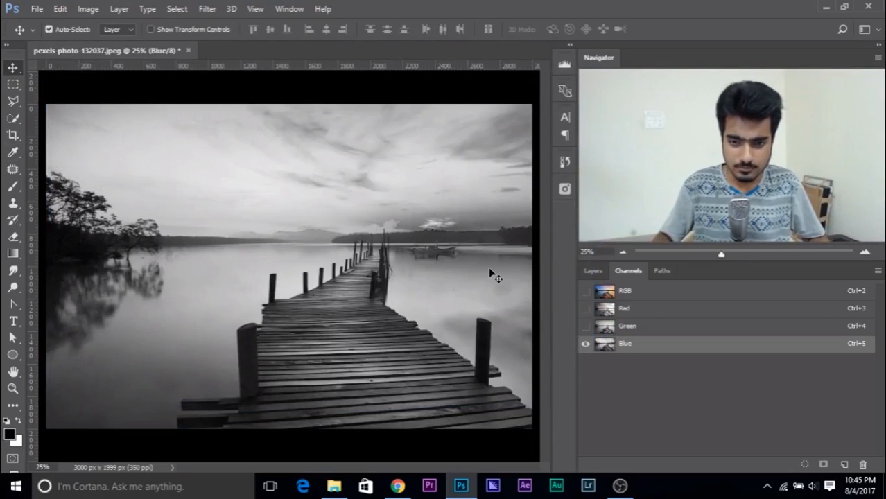
# - Return from the Red channel to the composite RGB image and add a Black & White adjustment layer above the Background
pyautogui.click(615, 310)
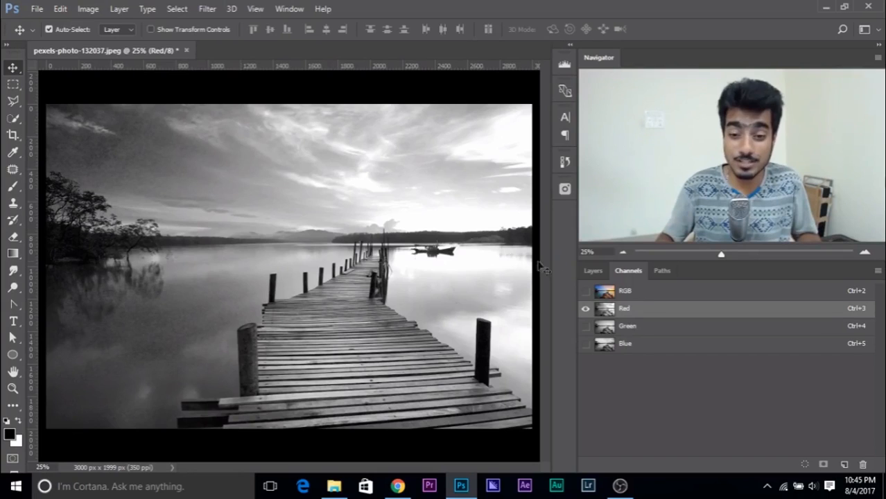
pyautogui.click(623, 292)
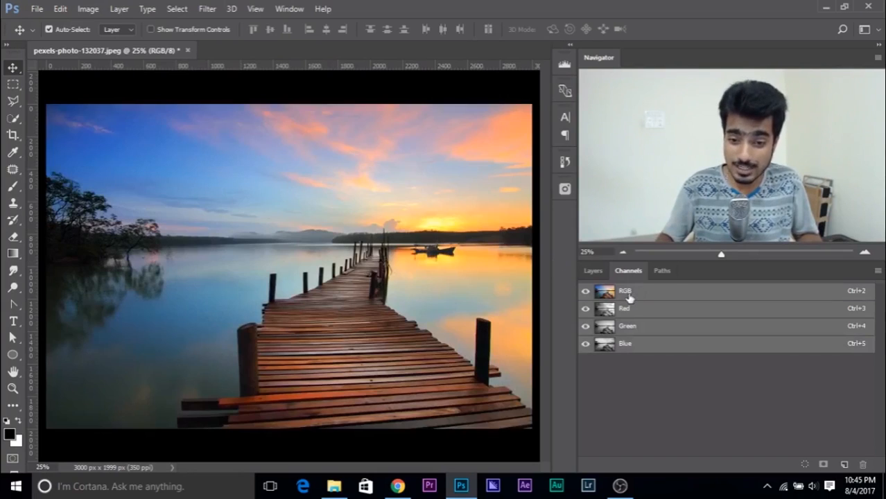
pyautogui.click(593, 271)
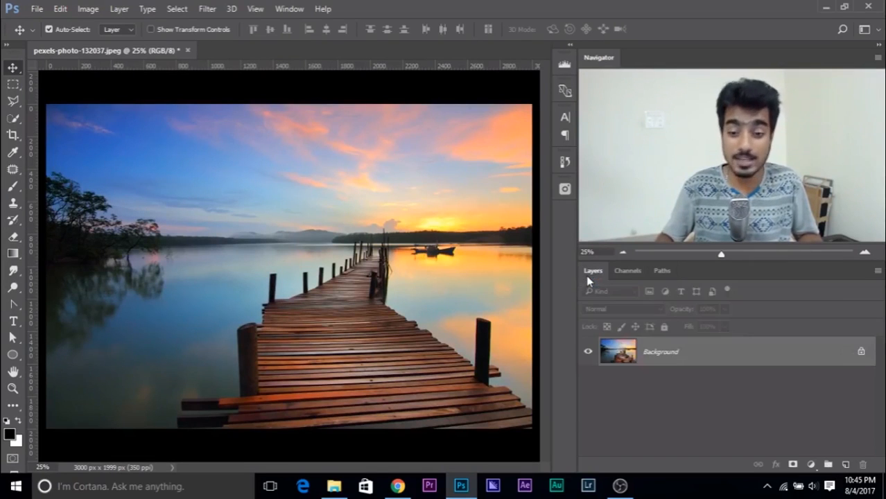
pyautogui.click(811, 464)
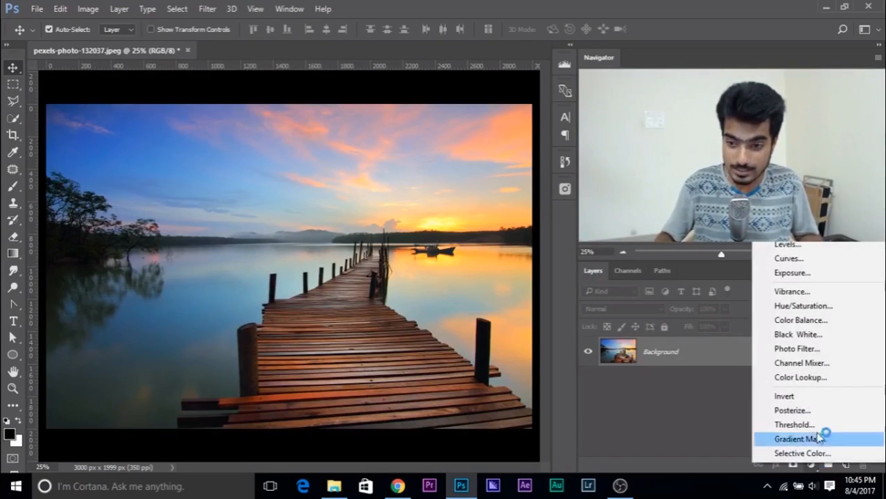
pyautogui.click(822, 335)
# - Float the Black & White adjustment's properties over the photo and set Reds to 110 and Yellows to 71
pyautogui.moveTo(412, 65); pyautogui.dragTo(334, 319)
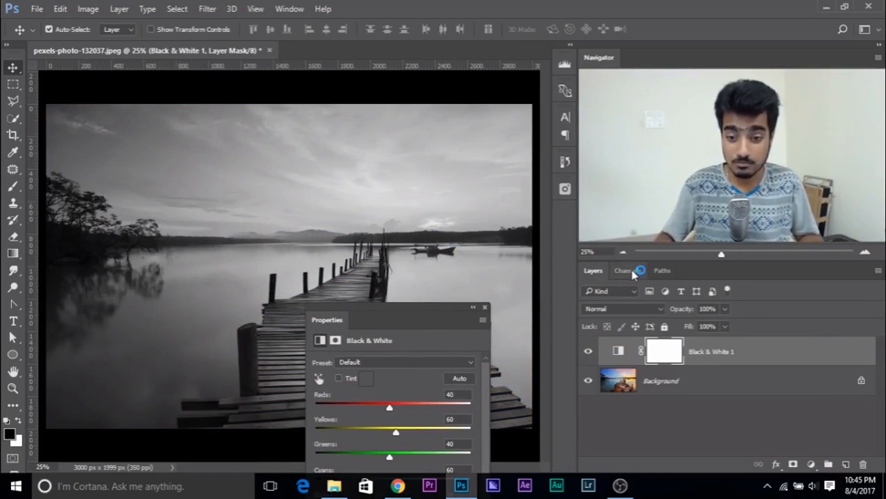
pyautogui.moveTo(322, 334); pyautogui.dragTo(568, 315)
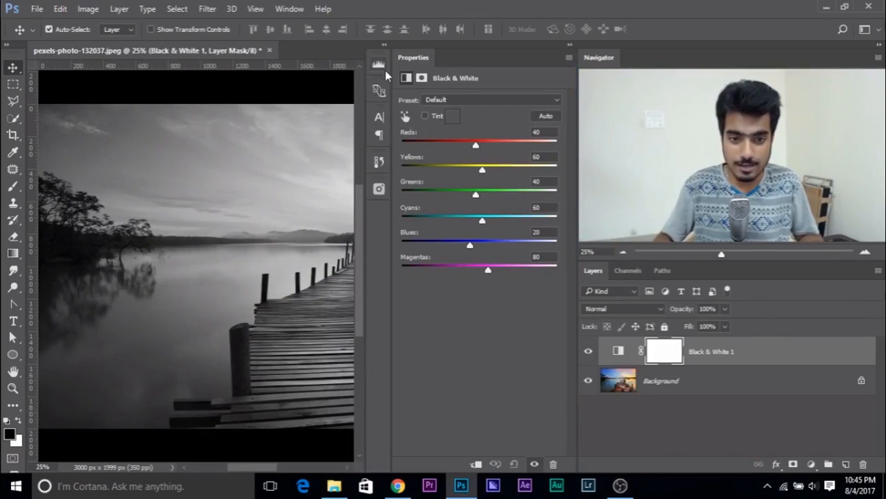
pyautogui.moveTo(409, 58); pyautogui.dragTo(93, 154)
pyautogui.moveTo(144, 239); pyautogui.dragTo(166, 243)
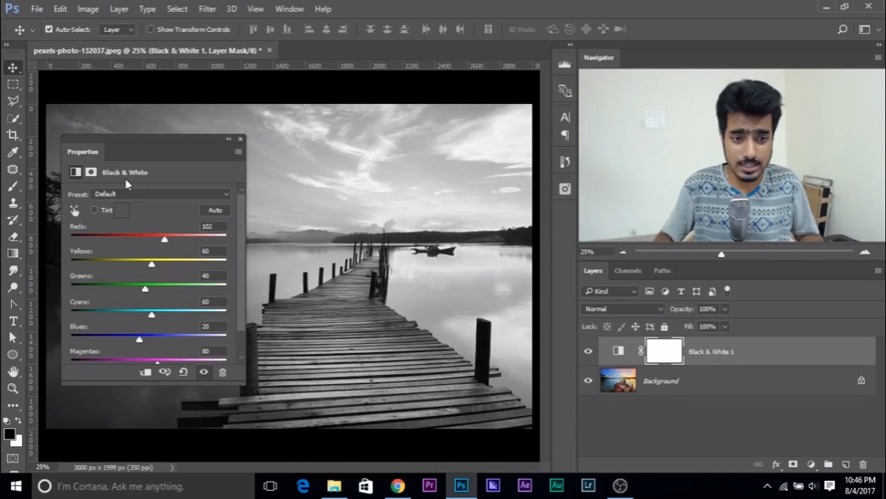
pyautogui.moveTo(80, 154); pyautogui.dragTo(76, 157)
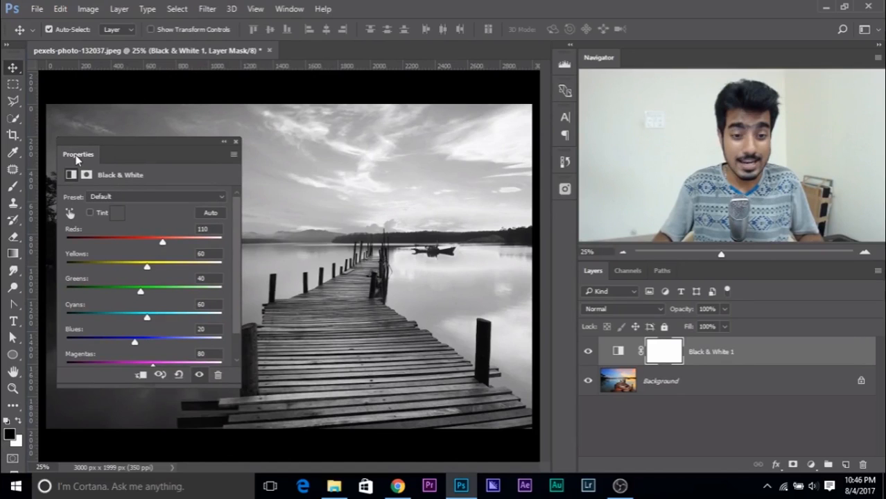
pyautogui.moveTo(76, 159); pyautogui.dragTo(84, 169)
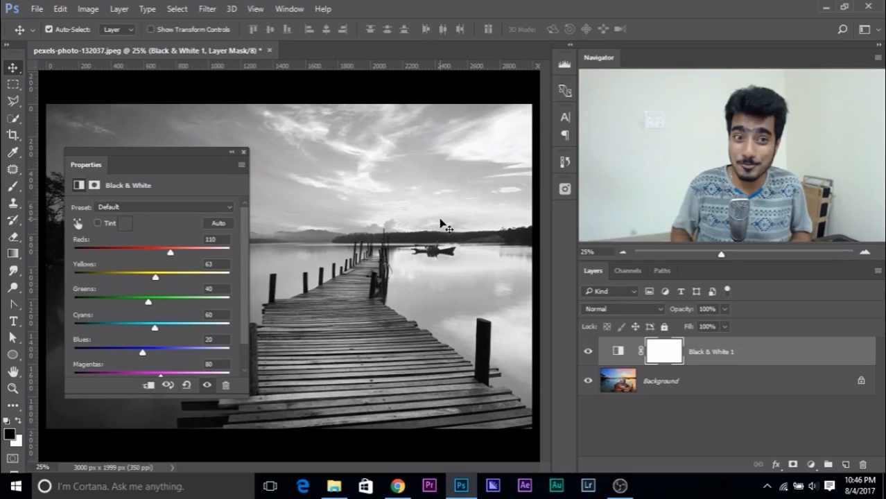
pyautogui.click(156, 278)
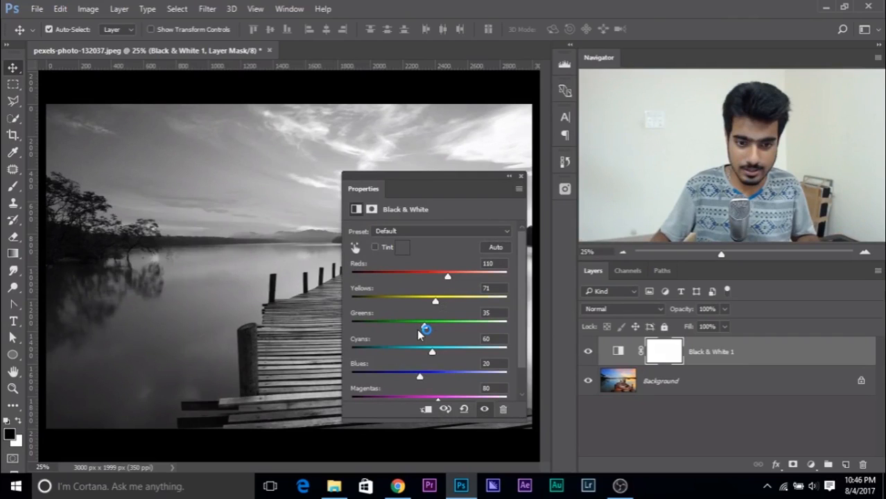
# - Darken the greens to -194 in the Black & White adjustment, then set Greens to -37
pyautogui.moveTo(419, 334); pyautogui.dragTo(43, 387)
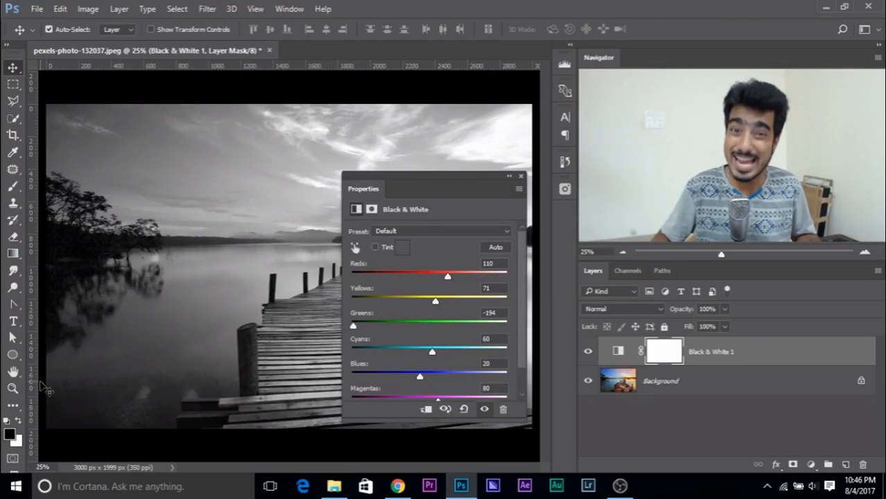
pyautogui.moveTo(372, 190); pyautogui.dragTo(212, 222)
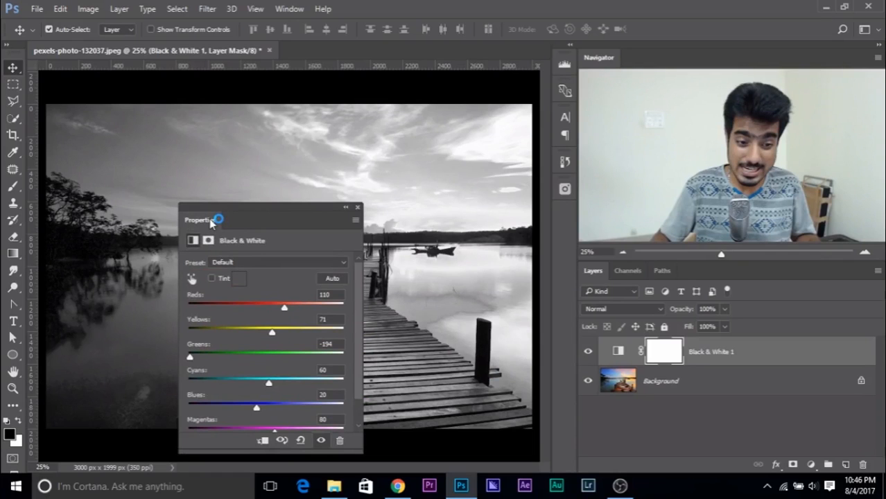
pyautogui.moveTo(213, 222); pyautogui.dragTo(67, 184)
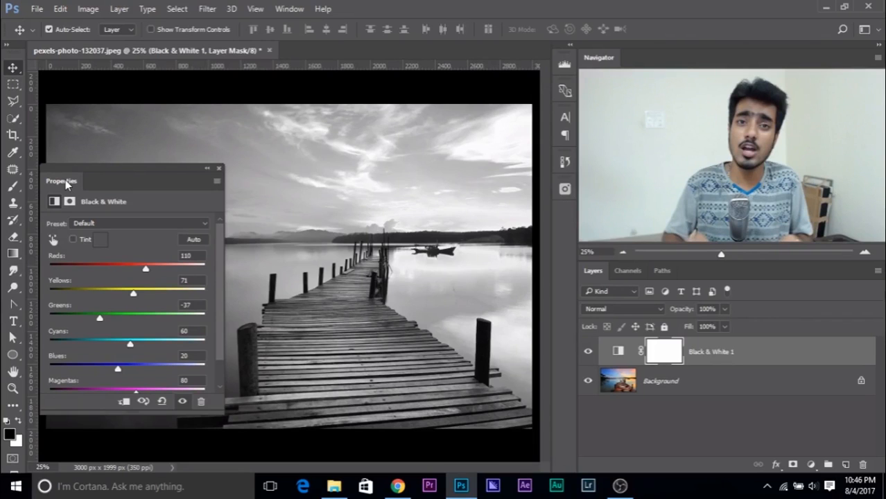
# - Set Cyans to 148 in the Black & White adjustment and hide its layer to compare with the original colours
pyautogui.moveTo(66, 182); pyautogui.dragTo(378, 181)
pyautogui.moveTo(443, 344); pyautogui.dragTo(469, 346)
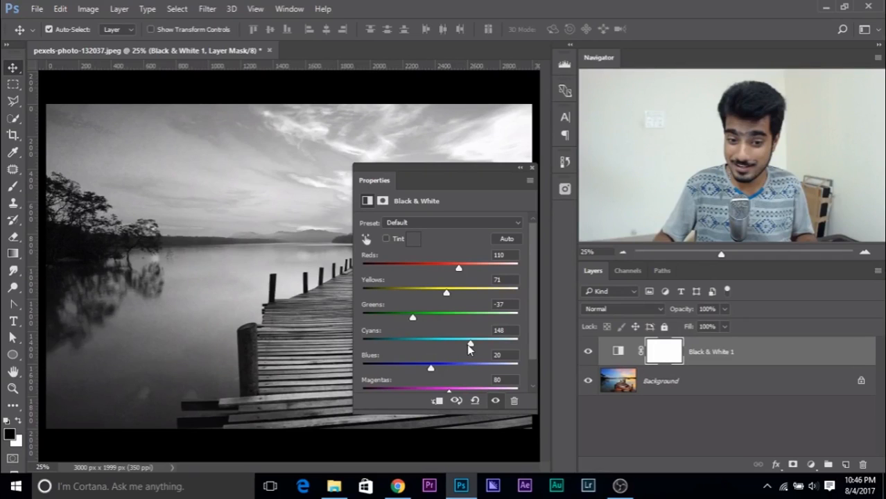
pyautogui.click(589, 352)
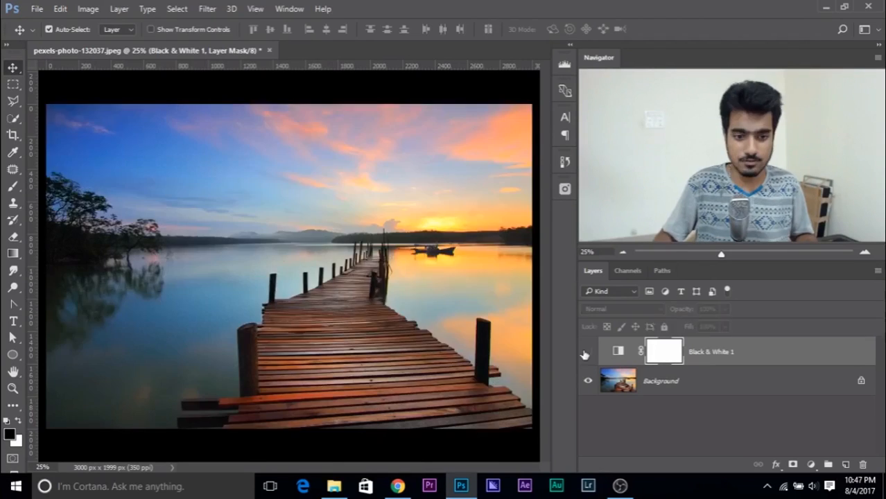
# - Show the Black & White layer again and delete the Hue/Saturation adjustment layer above it
pyautogui.click(588, 352)
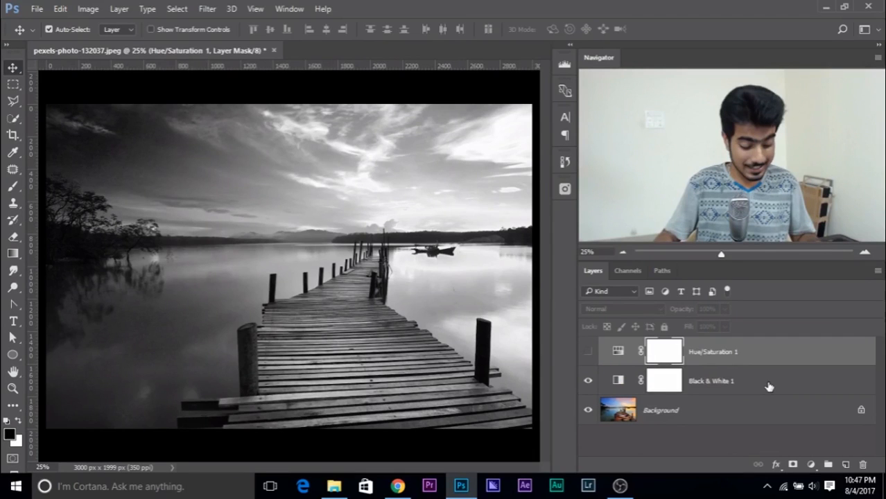
pyautogui.click(863, 465)
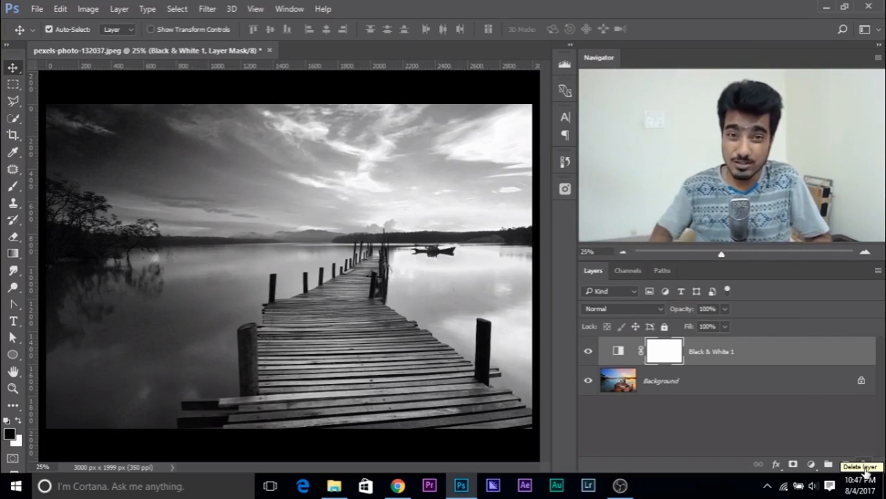
# - Add a Levels adjustment layer above the Black & White layer and keep it on the RGB channel
pyautogui.click(811, 466)
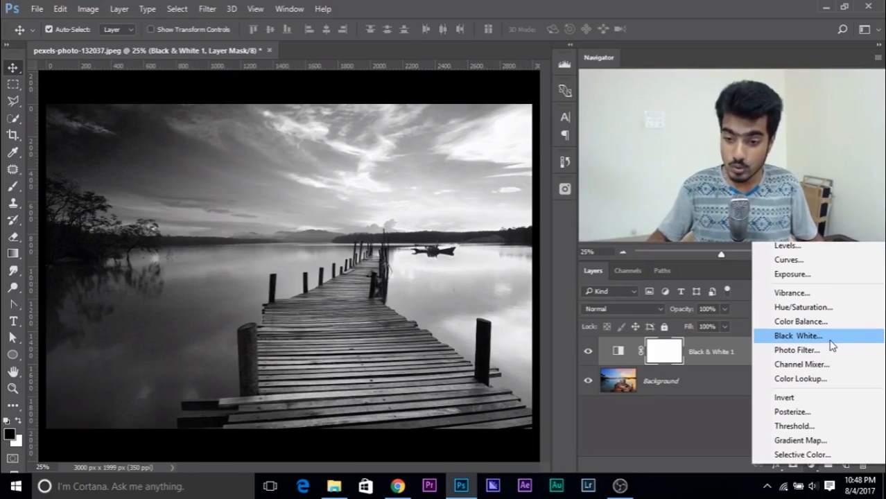
pyautogui.click(787, 246)
pyautogui.moveTo(186, 149); pyautogui.dragTo(72, 117)
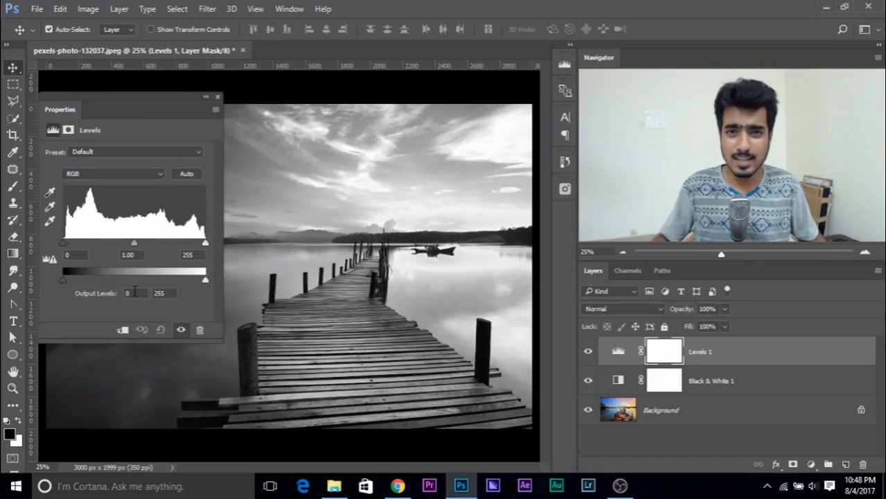
pyautogui.click(129, 175)
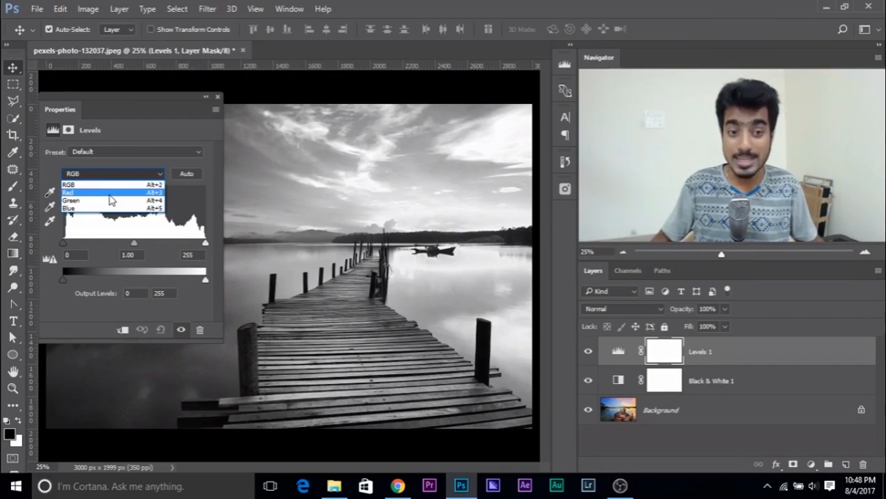
pyautogui.click(113, 186)
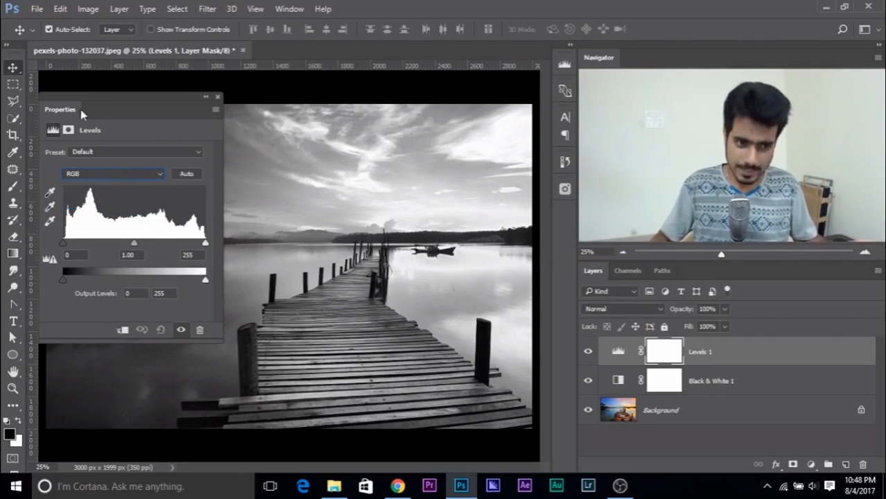
# - Set the Levels black input to 28, midtones to 0.86 and output black to 28 for RGB, and close the properties
pyautogui.moveTo(80, 109); pyautogui.dragTo(63, 108)
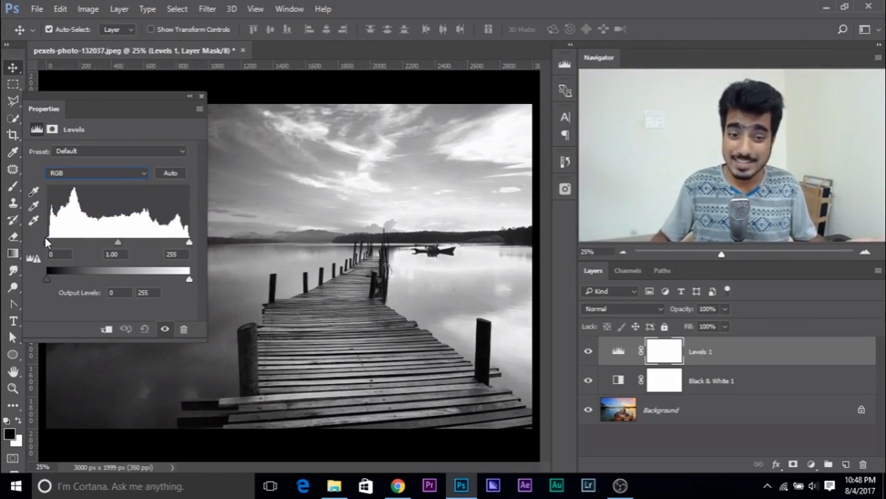
pyautogui.moveTo(43, 111); pyautogui.dragTo(390, 99)
pyautogui.moveTo(388, 236); pyautogui.dragTo(390, 237)
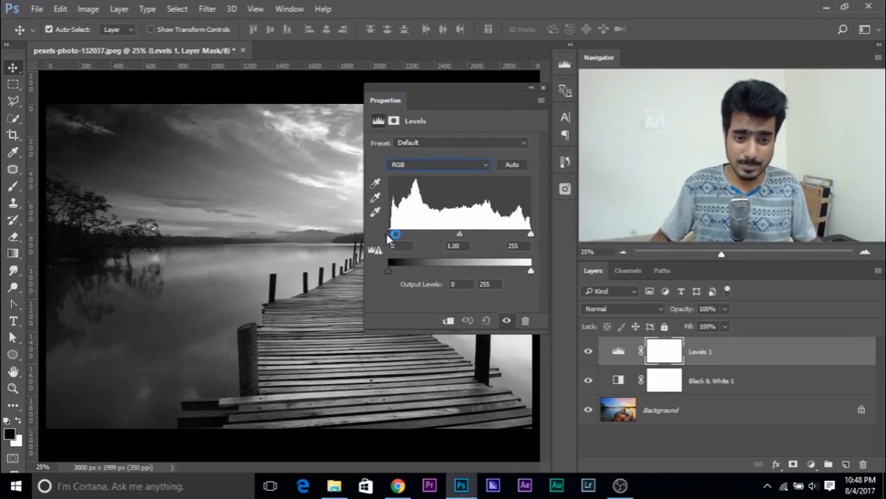
pyautogui.moveTo(395, 104); pyautogui.dragTo(3, 92)
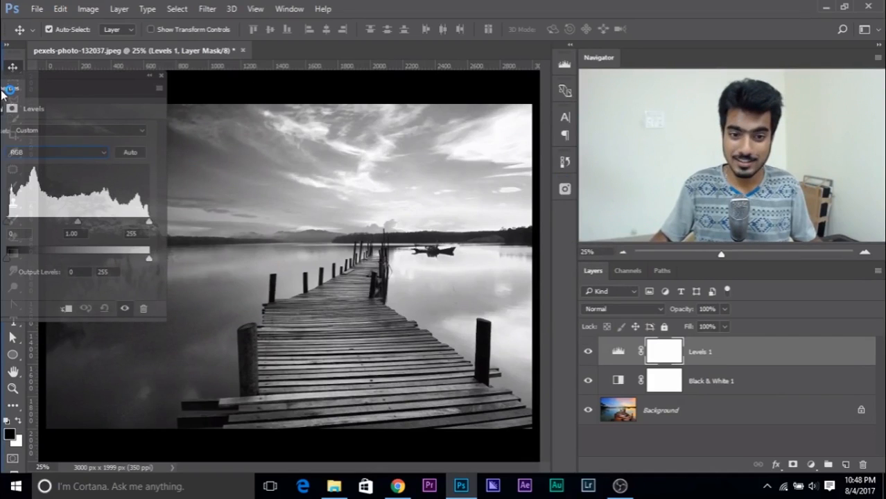
pyautogui.moveTo(3, 91); pyautogui.dragTo(2, 93)
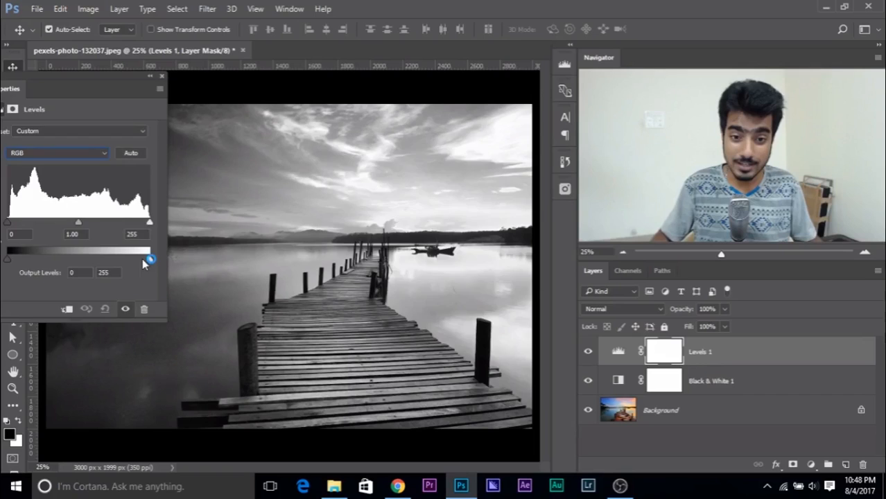
pyautogui.moveTo(143, 260); pyautogui.dragTo(506, 338)
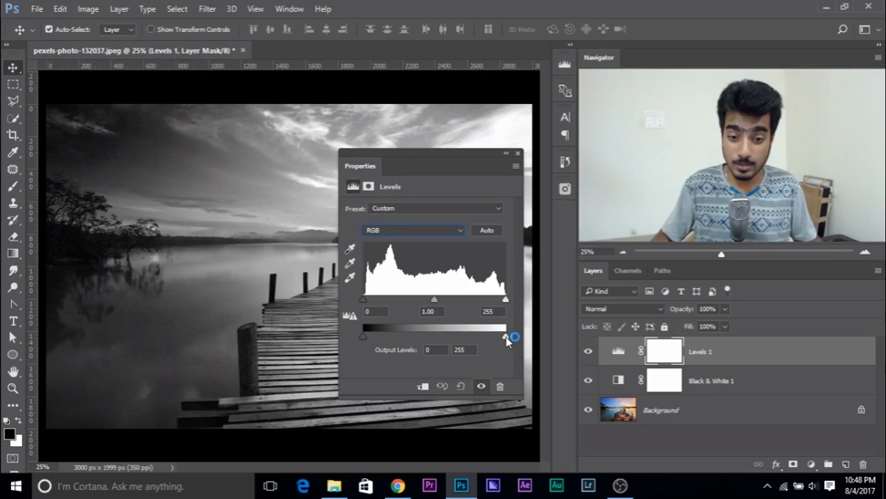
pyautogui.moveTo(360, 166); pyautogui.dragTo(410, 260)
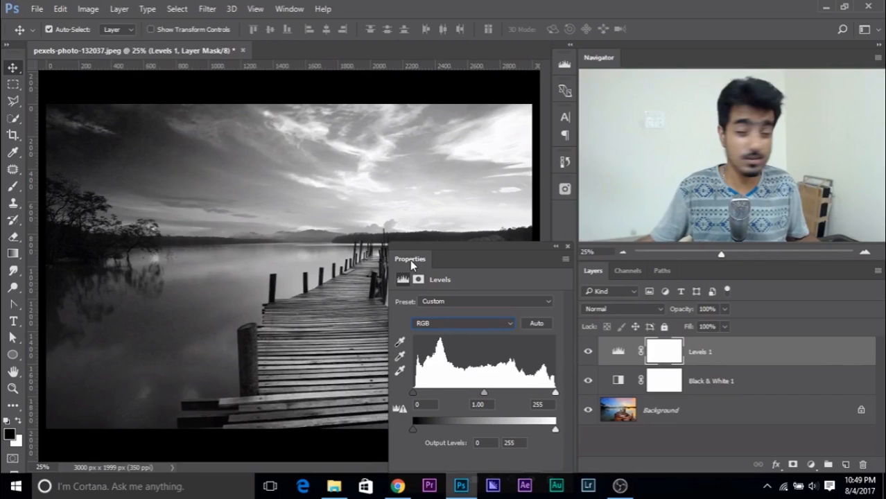
pyautogui.moveTo(413, 392); pyautogui.dragTo(428, 392)
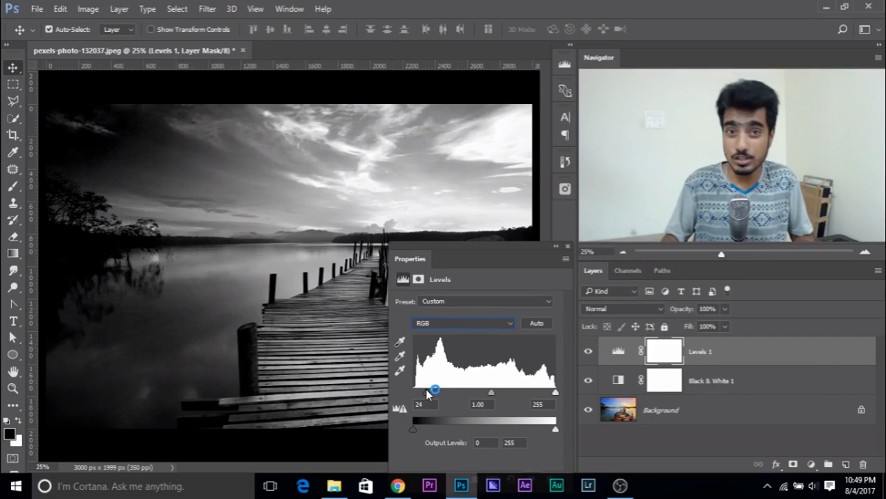
pyautogui.moveTo(427, 394); pyautogui.dragTo(414, 393)
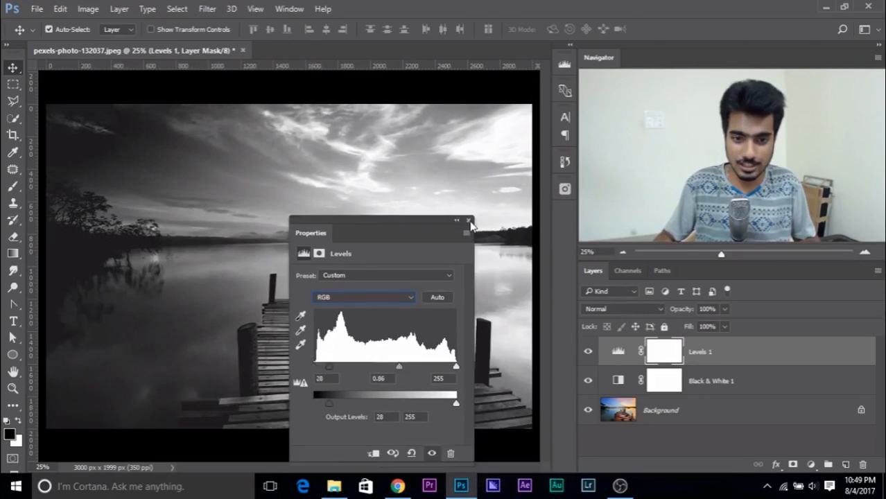
pyautogui.click(468, 220)
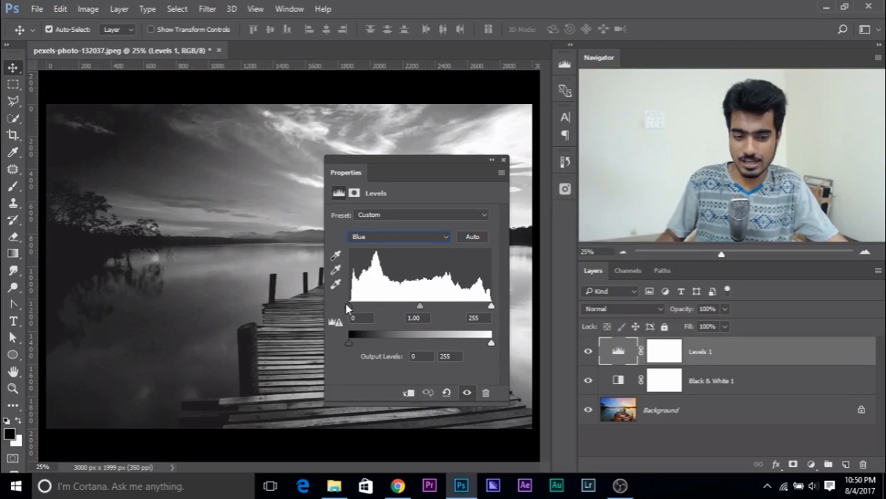
# - Try raising the Blue channel's output black level in the Levels adjustment, and reselect the Levels layer
pyautogui.moveTo(348, 342); pyautogui.dragTo(367, 342)
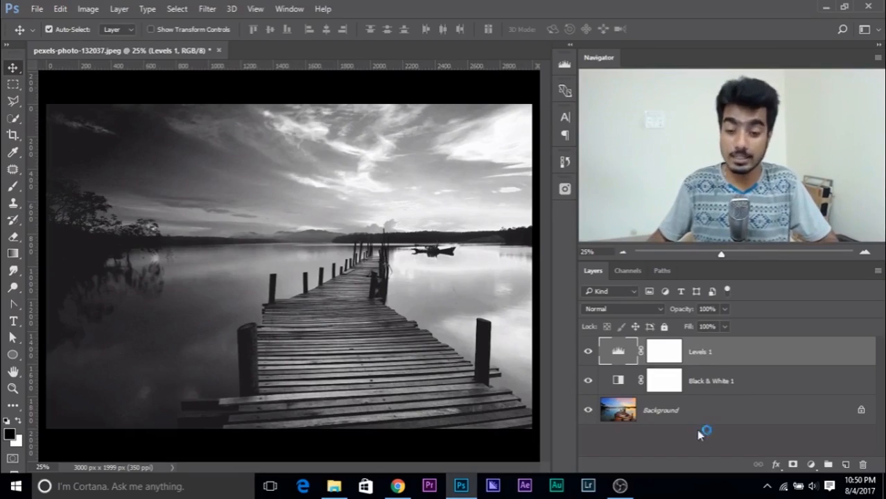
pyautogui.click(740, 386)
pyautogui.click(736, 356)
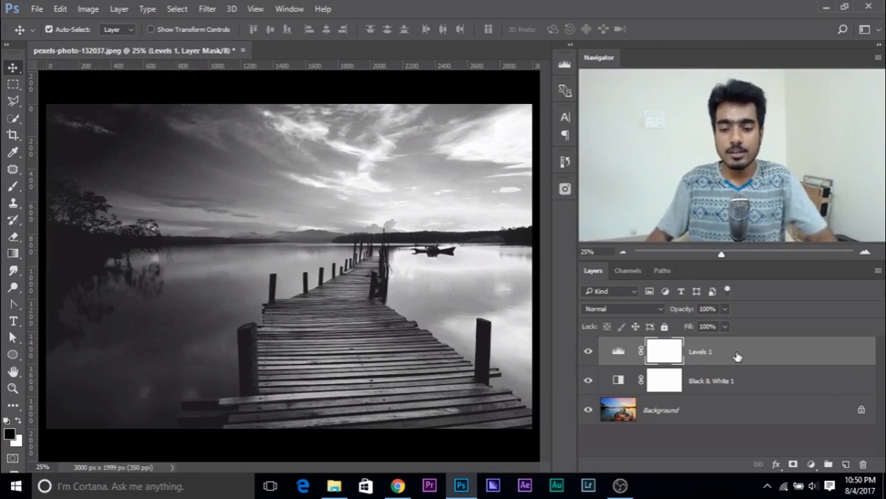
# - Open Example 1 from the Friday PS Ad folder in Photoshop and close the pier photo without saving
pyautogui.click(335, 486)
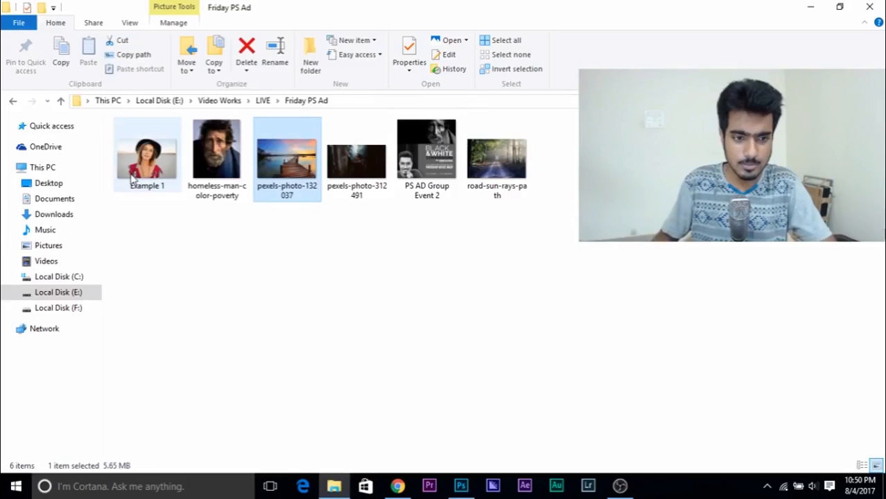
pyautogui.hotkey('alt', 'Tab')
pyautogui.moveTo(132, 179); pyautogui.dragTo(307, 75)
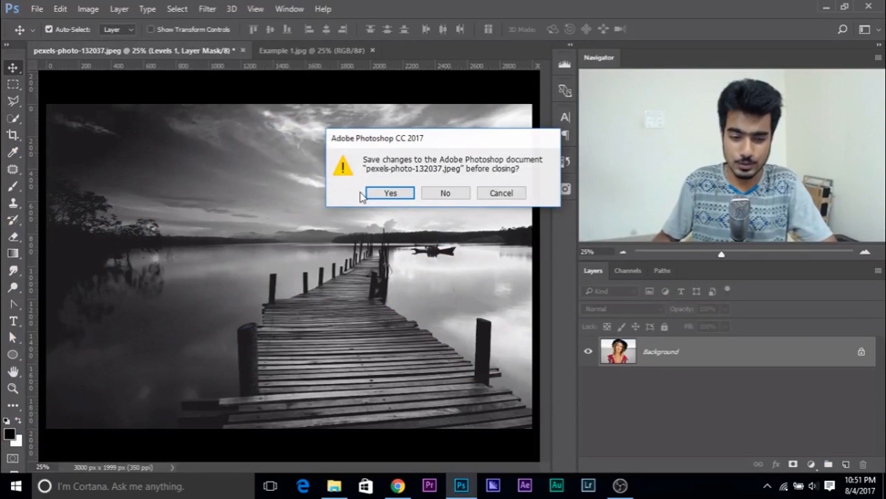
pyautogui.click(441, 193)
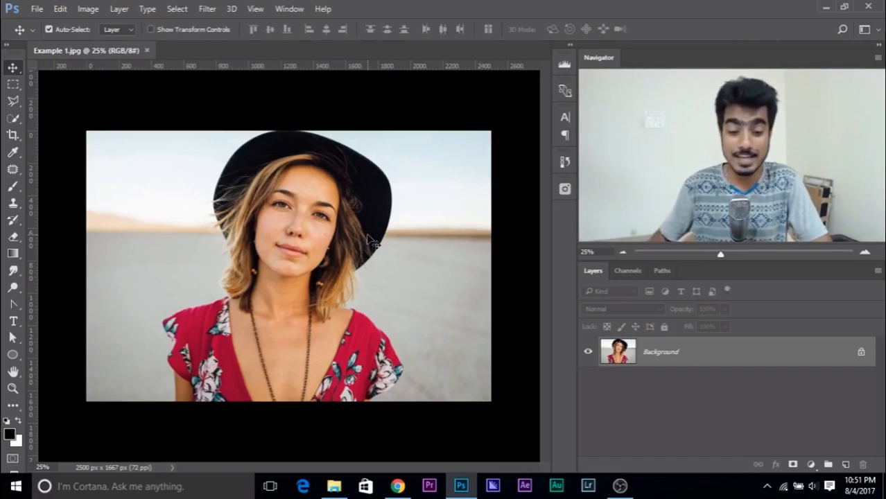
# - Reopen pexels-photo-132037 from the Friday PS Ad folder as a separate document beside Example 1
pyautogui.click(398, 486)
pyautogui.click(400, 488)
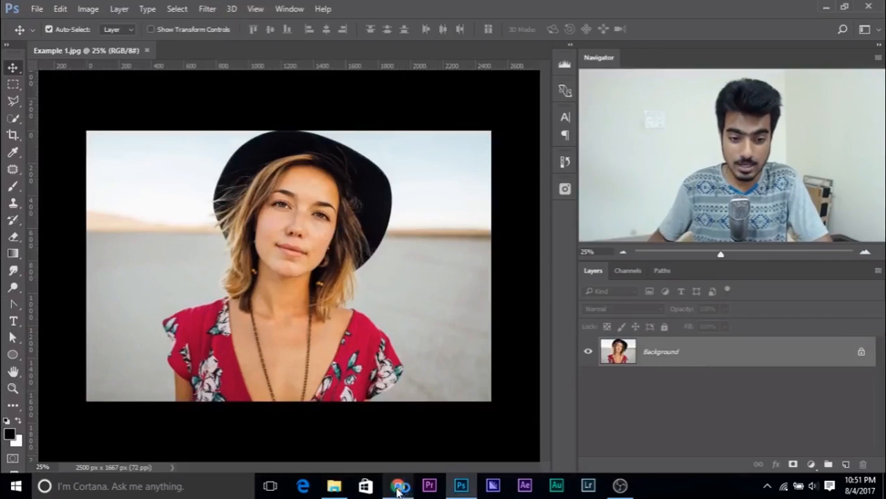
pyautogui.click(333, 485)
pyautogui.click(496, 181)
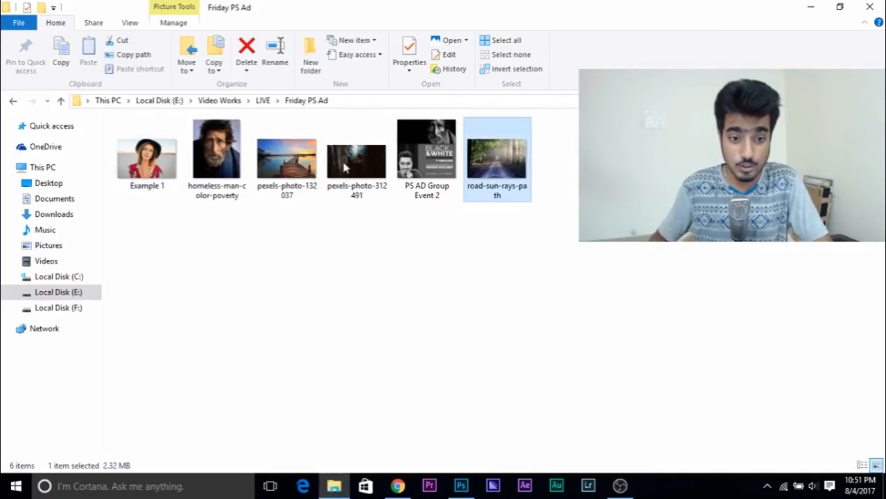
pyautogui.click(292, 162)
pyautogui.moveTo(291, 161); pyautogui.dragTo(254, 52)
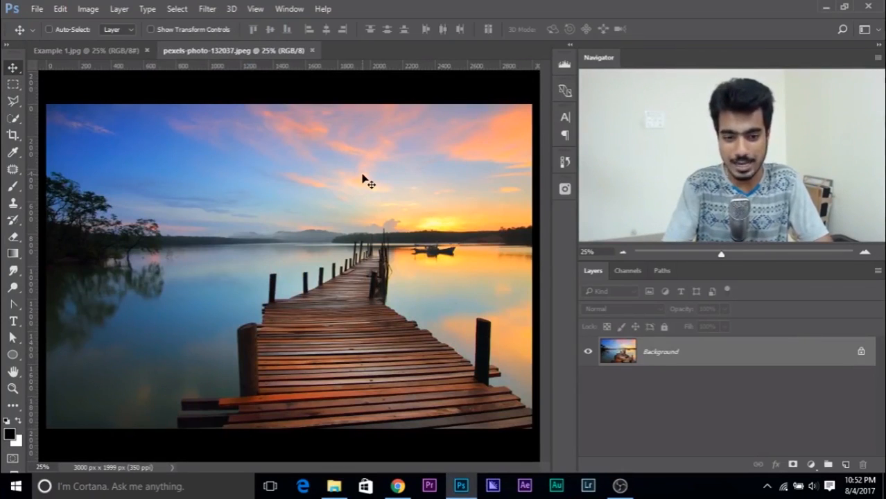
pyautogui.click(14, 88)
pyautogui.click(15, 70)
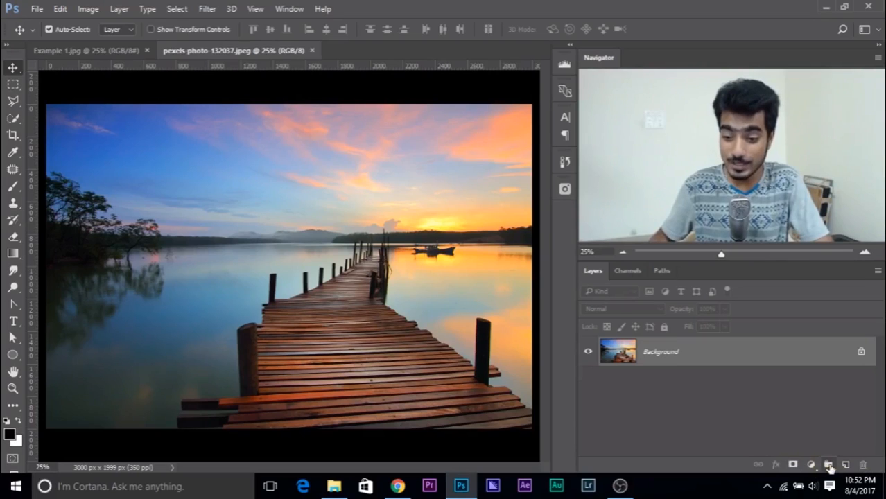
pyautogui.click(829, 465)
pyautogui.moveTo(749, 345); pyautogui.dragTo(865, 460)
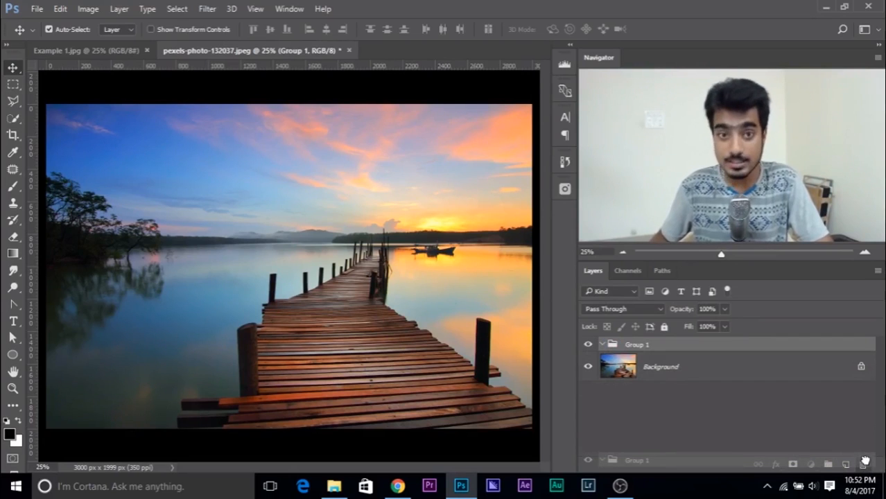
pyautogui.moveTo(865, 460); pyautogui.dragTo(866, 461)
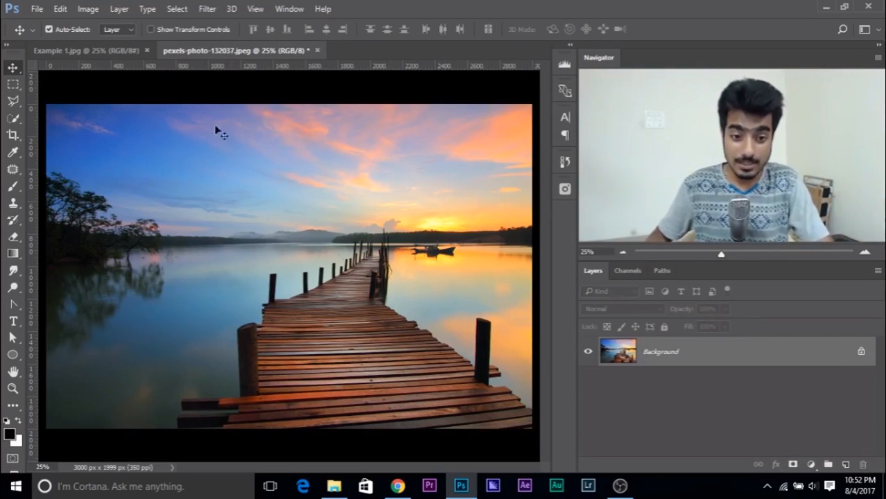
# - Add a Black & White adjustment layer above the pier photo's Background and float its properties low over the photo
pyautogui.click(811, 465)
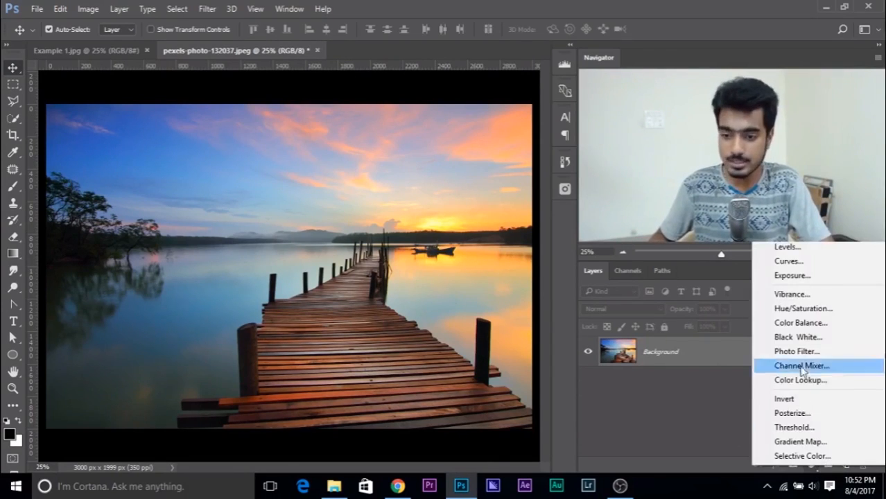
pyautogui.click(797, 337)
pyautogui.moveTo(366, 175); pyautogui.dragTo(333, 355)
# - Hide the Black & White layer to compare with the original colours, and show it again with its properties open
pyautogui.click(588, 352)
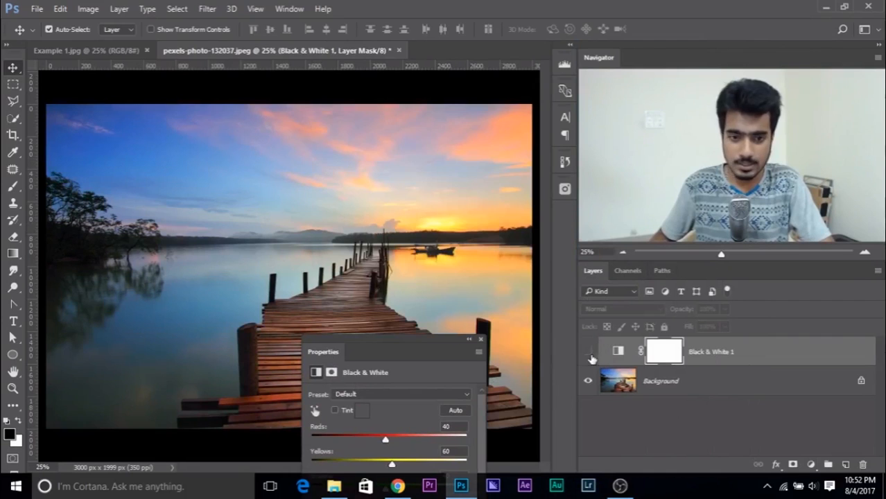
pyautogui.click(383, 158)
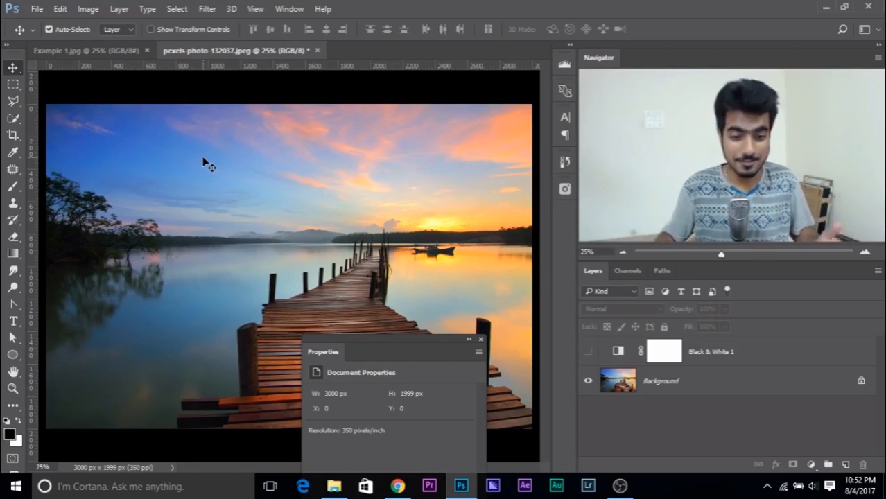
pyautogui.click(480, 340)
pyautogui.click(589, 351)
pyautogui.doubleClick(617, 352)
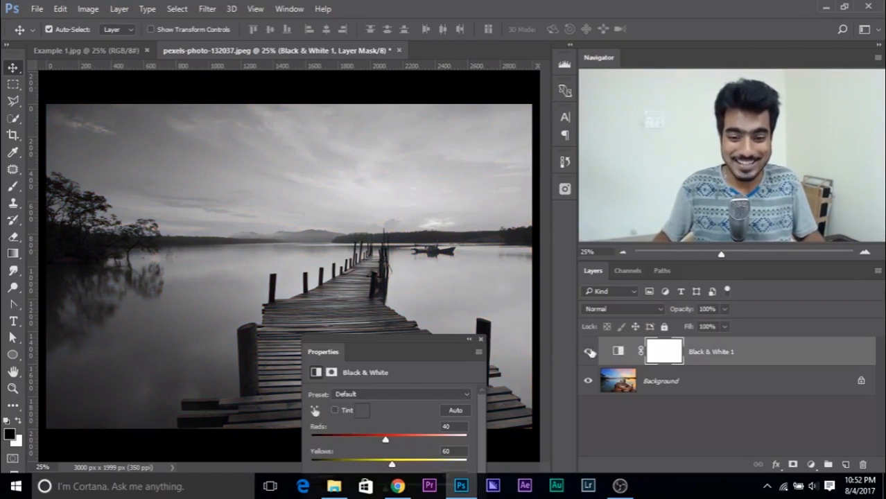
# - Set Reds to 133, Cyans to 17 and Blues to -54 in the Black & White adjustment and toggle its layer to compare
pyautogui.moveTo(338, 357); pyautogui.dragTo(374, 335)
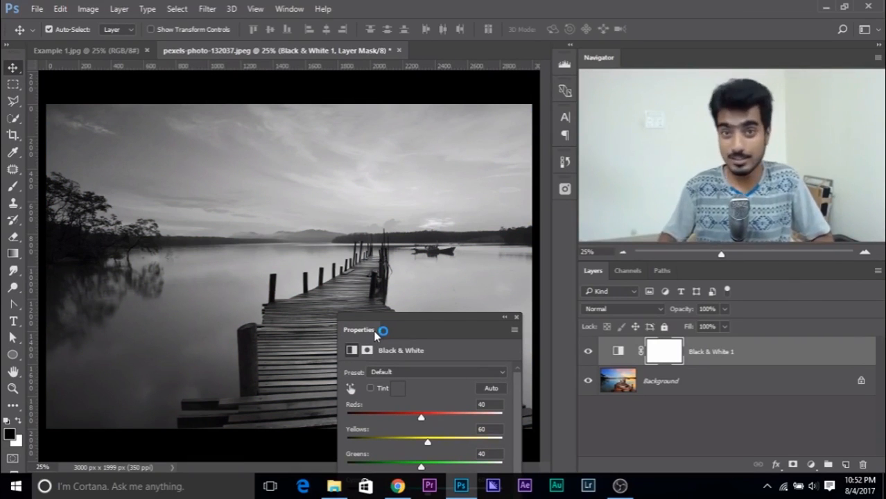
pyautogui.moveTo(374, 336); pyautogui.dragTo(59, 256)
pyautogui.moveTo(131, 333); pyautogui.dragTo(165, 334)
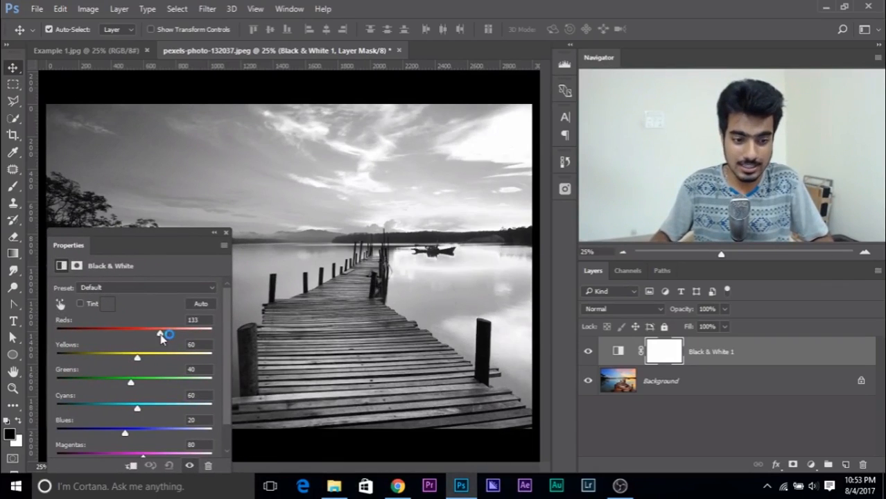
pyautogui.moveTo(124, 434); pyautogui.dragTo(124, 408)
pyautogui.click(227, 233)
pyautogui.click(588, 352)
pyautogui.click(588, 352)
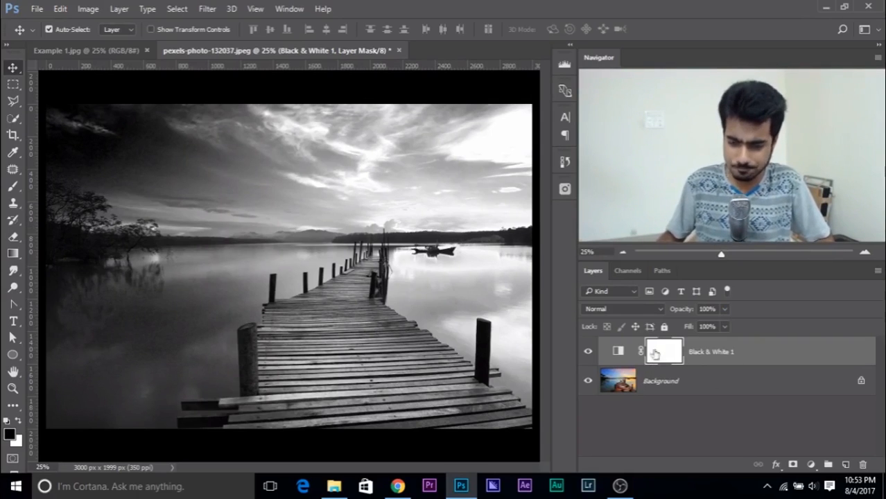
# - Reopen the Black & White adjustment's properties and set Greens to -198
pyautogui.click(619, 351)
pyautogui.moveTo(115, 247); pyautogui.dragTo(402, 205)
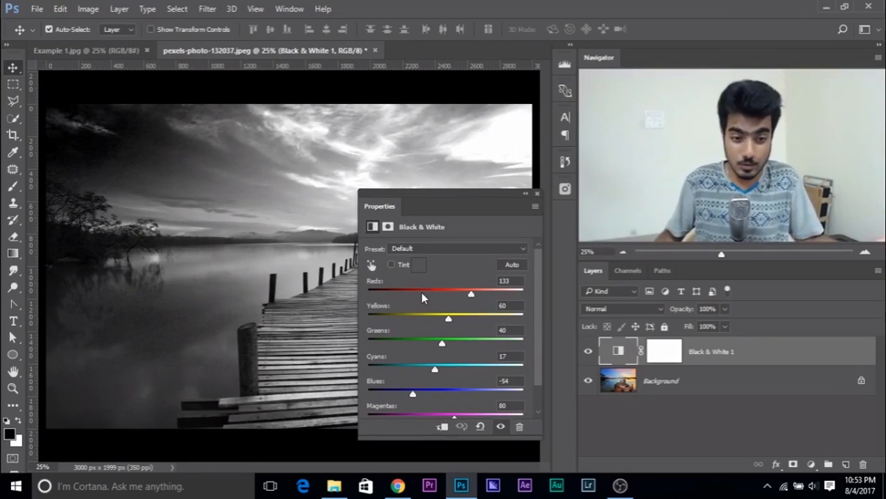
pyautogui.click(441, 343)
pyautogui.moveTo(441, 343); pyautogui.dragTo(373, 338)
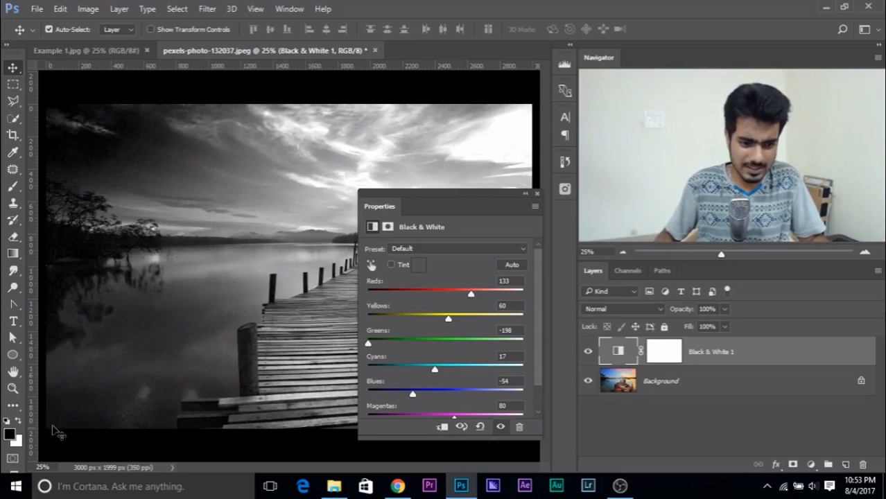
# - Move the Black & White properties off the pier and set Cyans to -102, Reds to 129 and Yellows to 0
pyautogui.moveTo(382, 206); pyautogui.dragTo(45, 176)
pyautogui.click(102, 340)
pyautogui.moveTo(103, 340); pyautogui.dragTo(65, 338)
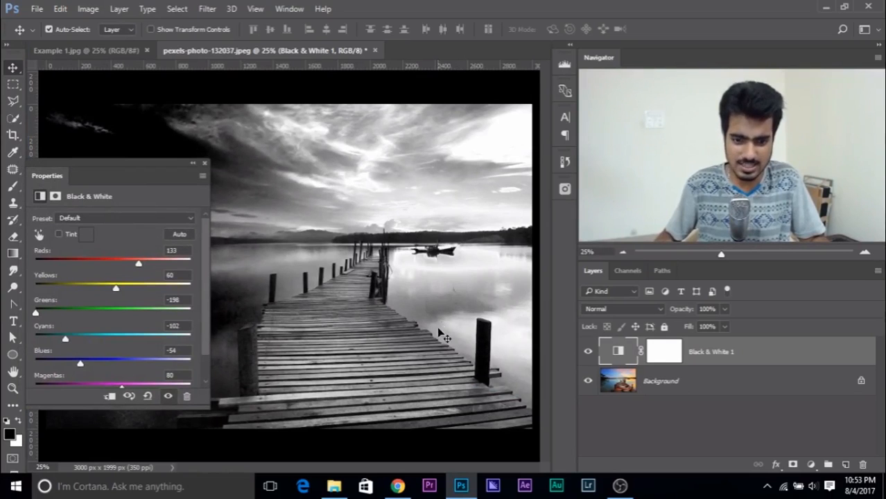
pyautogui.moveTo(141, 258); pyautogui.dragTo(96, 287)
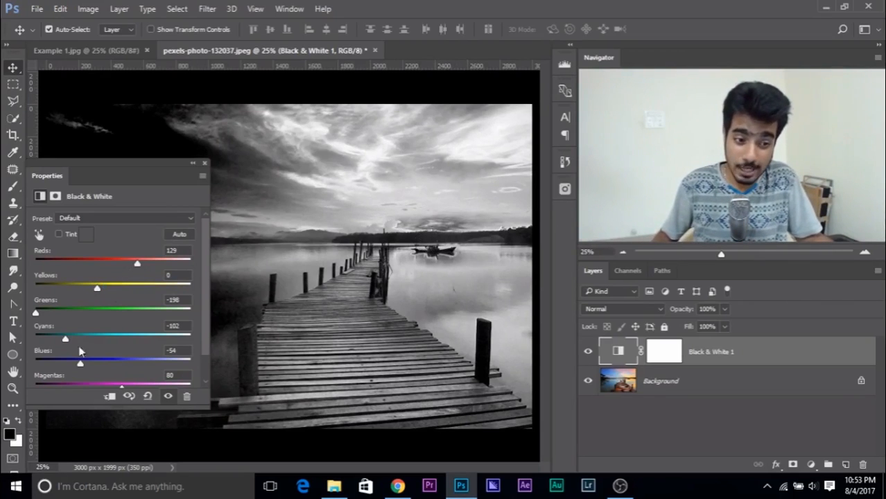
pyautogui.scroll(-1, 125, 366)
pyautogui.scroll(-1, 125, 366)
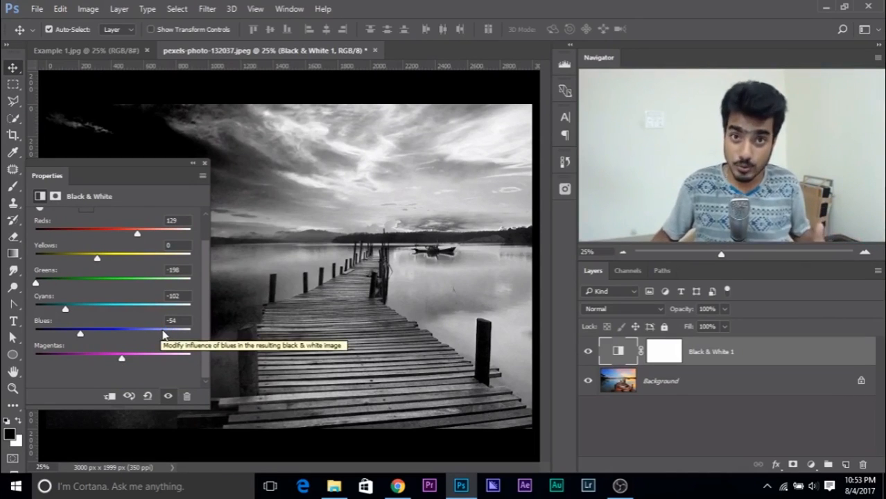
pyautogui.click(164, 333)
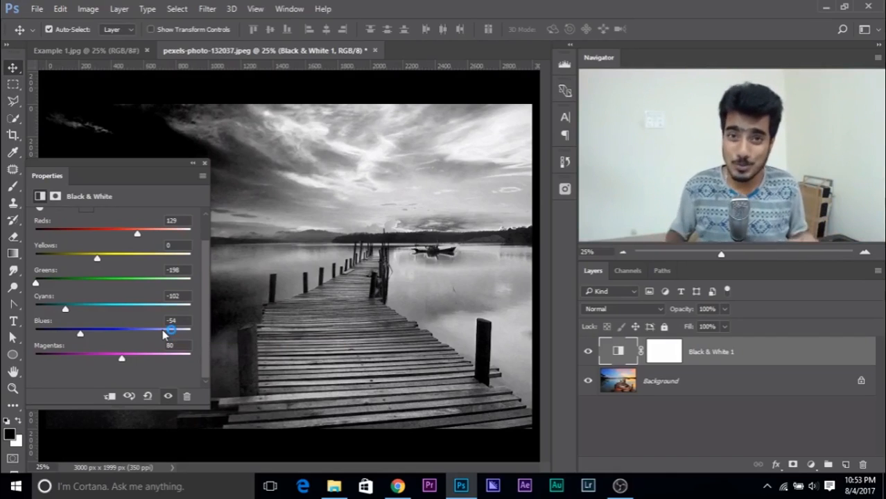
# - Dismiss the adjustment's properties and close the pier photo without saving its changes
pyautogui.click(206, 164)
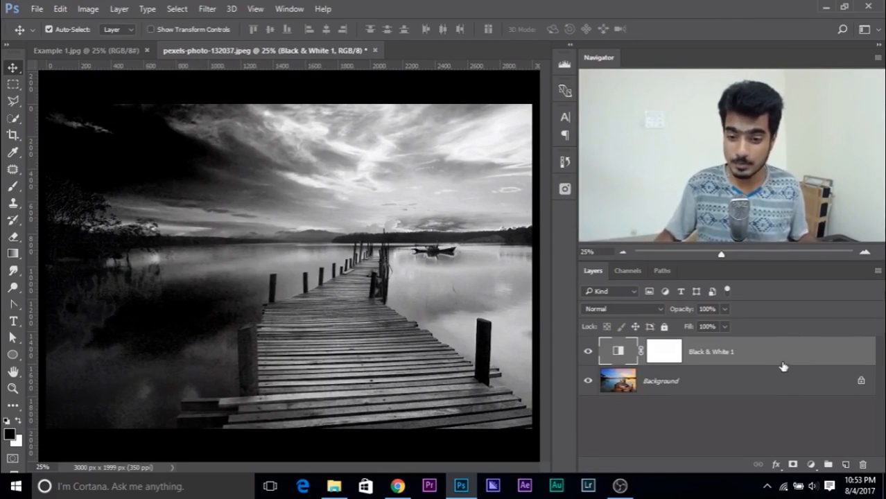
pyautogui.click(375, 52)
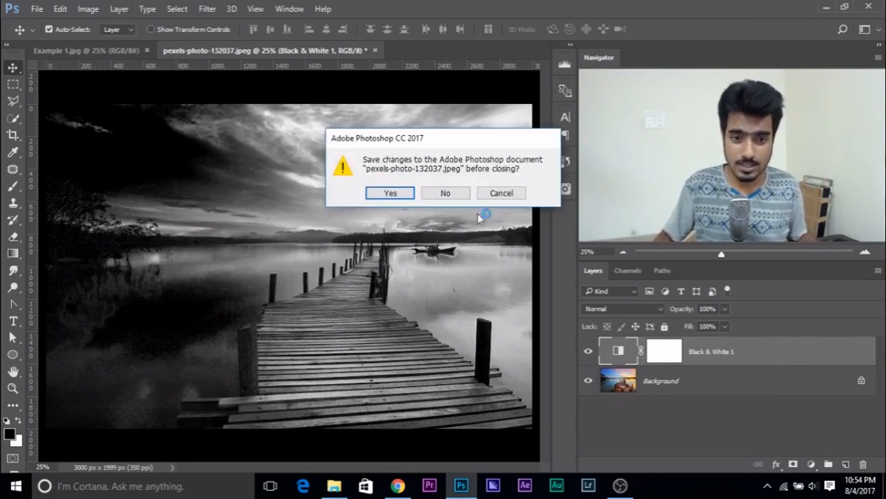
pyautogui.click(444, 193)
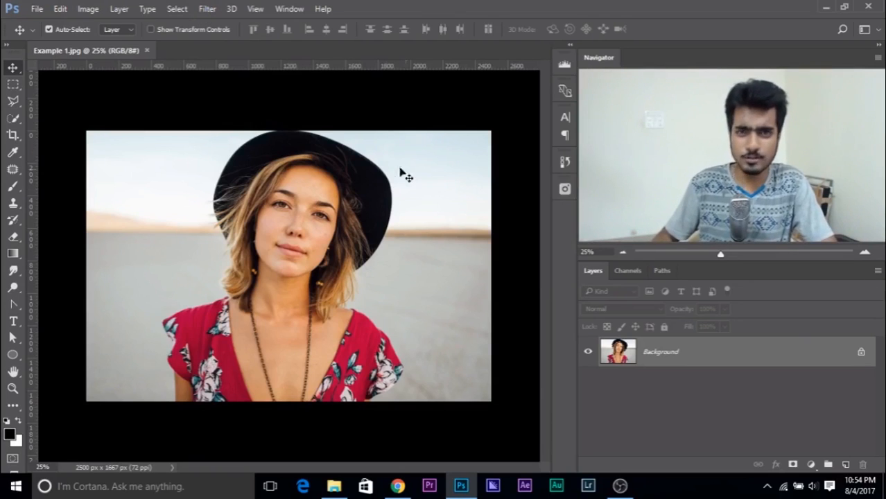
# - Unlock the portrait photo's Background so it becomes a regular layer, undoing and repeating the unlock once
pyautogui.click(861, 355)
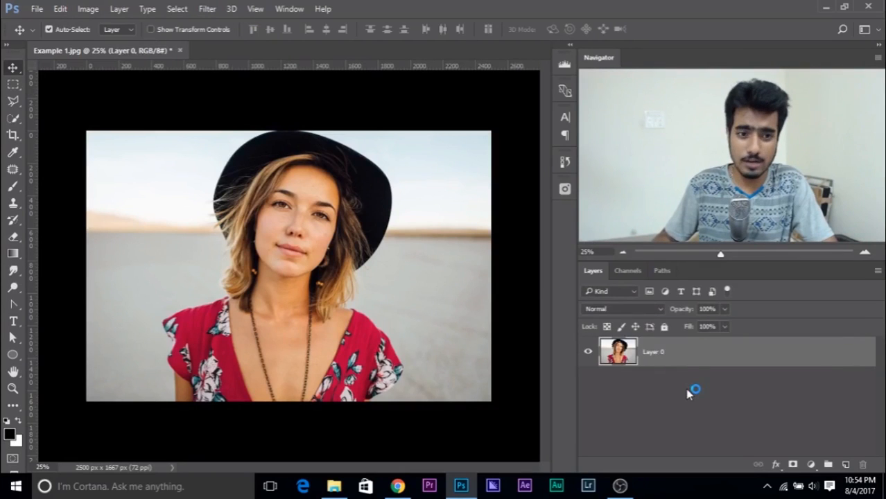
pyautogui.hotkey('ctrl', 'alt', 'z')
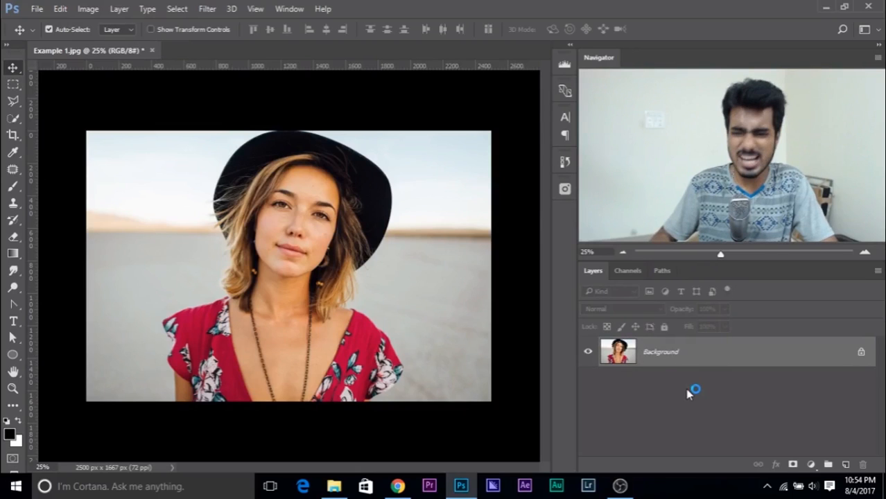
pyautogui.click(861, 352)
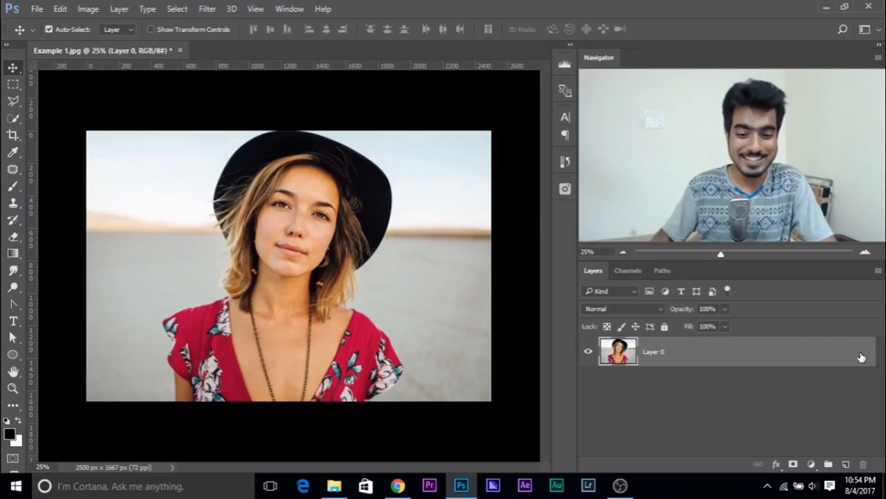
# - Convert the unlocked portrait layer into a smart object for re-editable smart filters
pyautogui.click(213, 12)
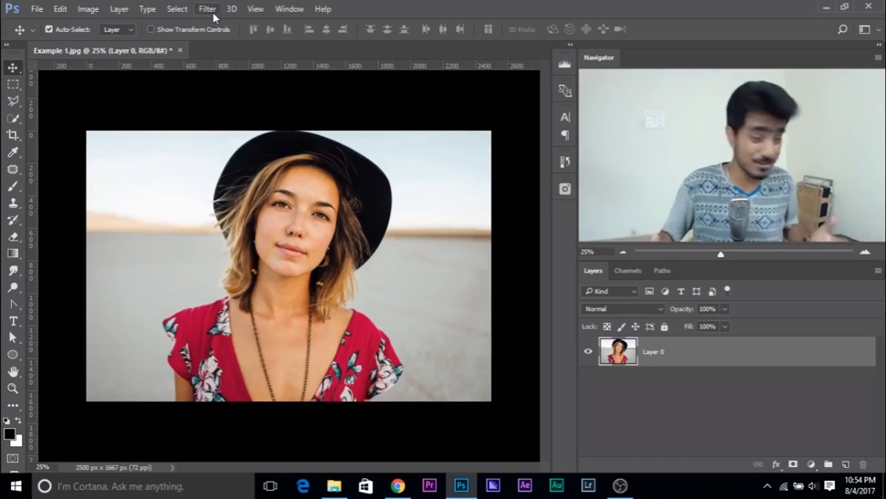
pyautogui.click(206, 9)
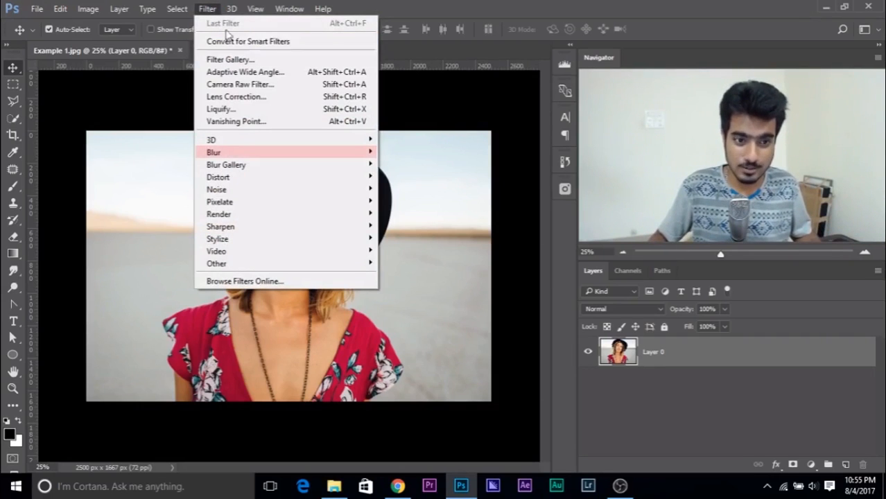
pyautogui.click(208, 9)
pyautogui.click(208, 9)
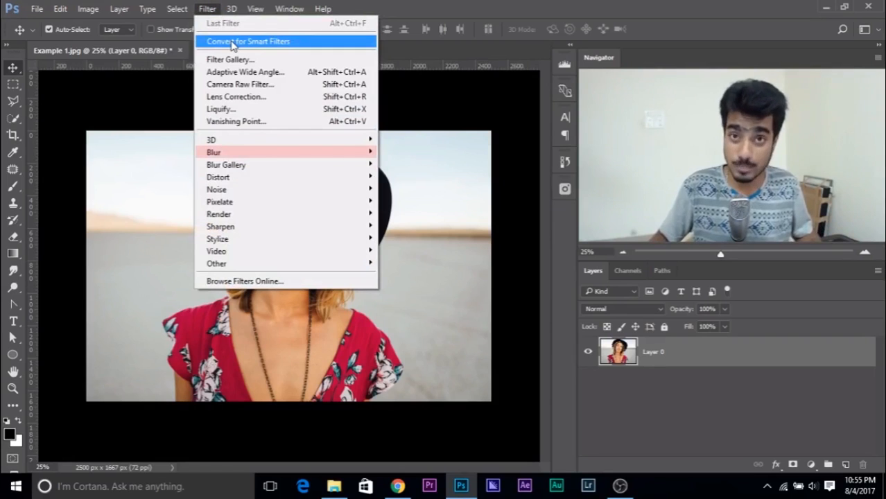
pyautogui.rightClick(704, 352)
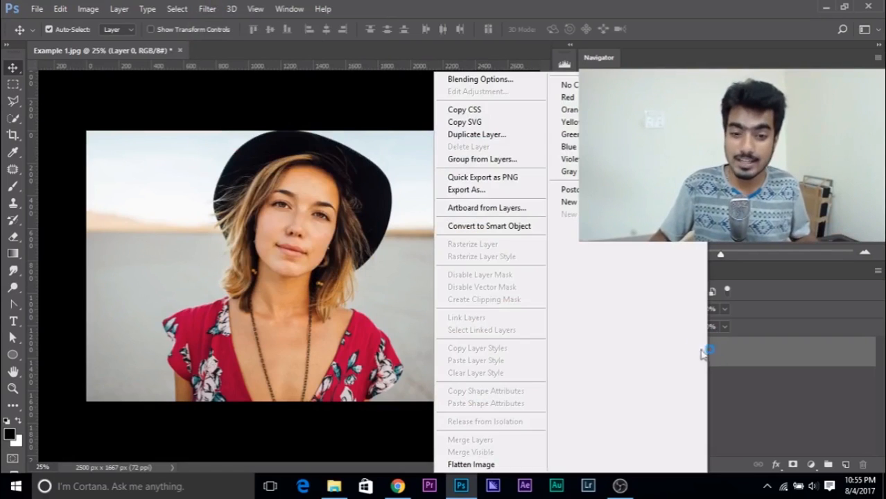
pyautogui.click(534, 233)
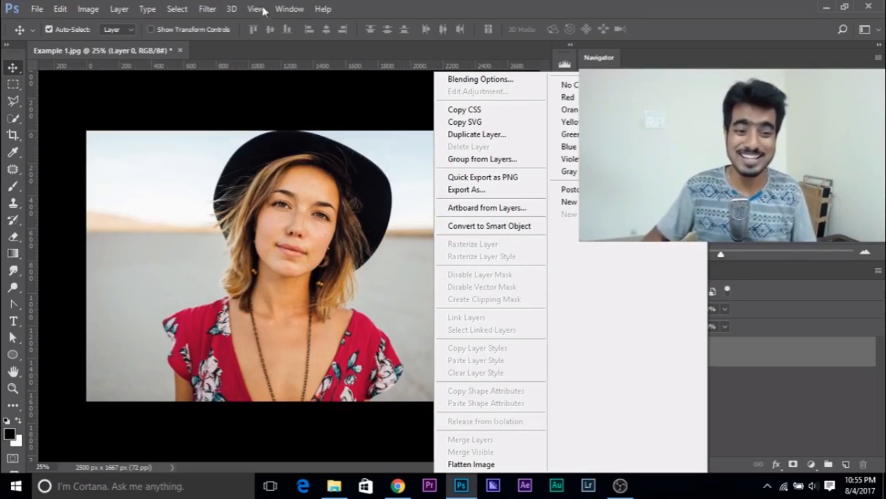
pyautogui.click(208, 8)
pyautogui.click(244, 42)
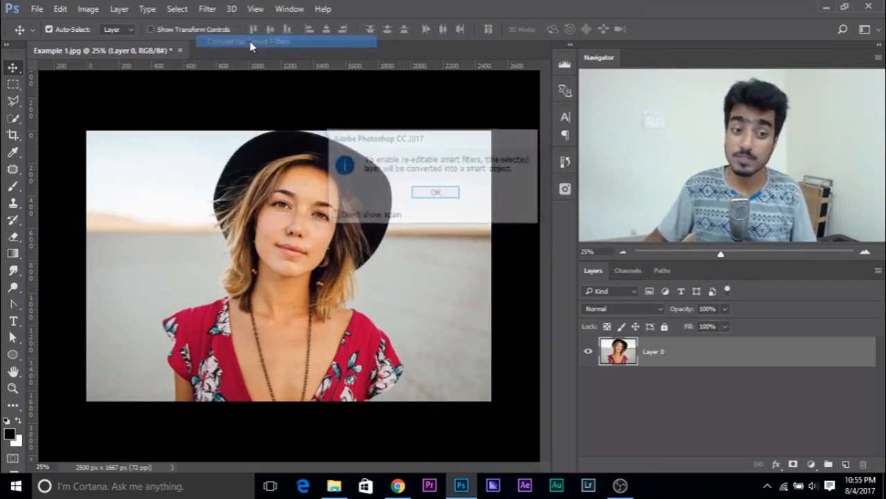
pyautogui.click(436, 193)
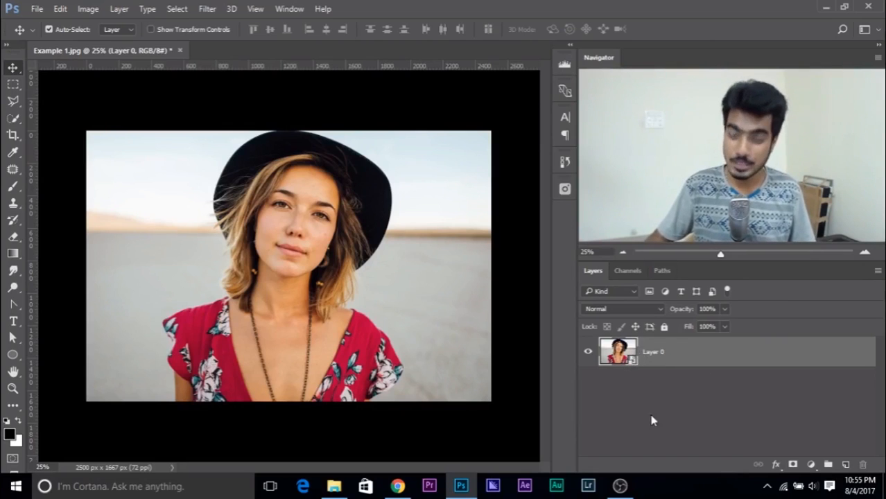
# - Enlarge the layer thumbnails so the smart object badge is easier to see
pyautogui.rightClick(695, 388)
pyautogui.click(724, 343)
pyautogui.rightClick(709, 393)
pyautogui.click(704, 425)
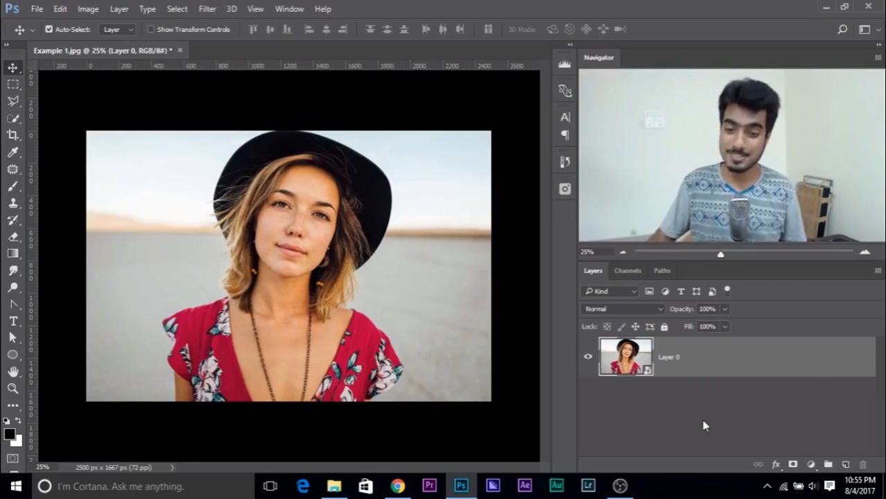
# - Open the Camera Raw Filter on the portrait smart object and reposition its window to expose the adjustments
pyautogui.click(207, 9)
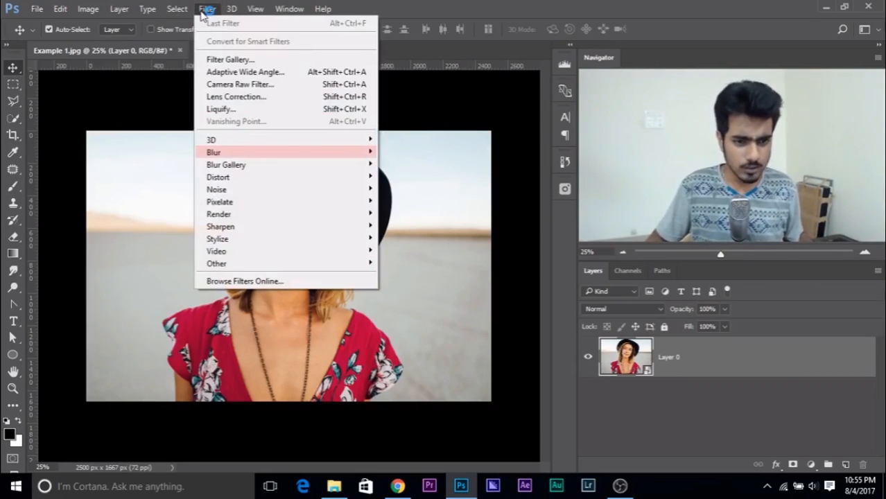
pyautogui.click(269, 84)
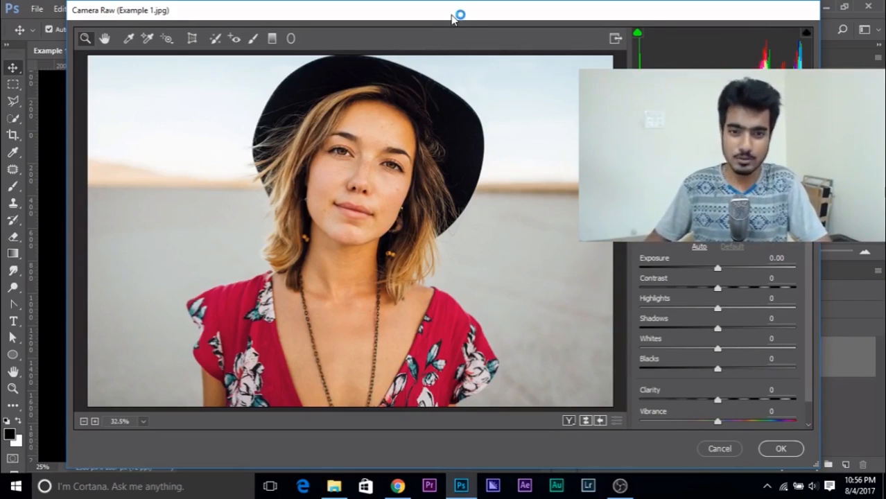
pyautogui.moveTo(455, 16); pyautogui.dragTo(419, 28)
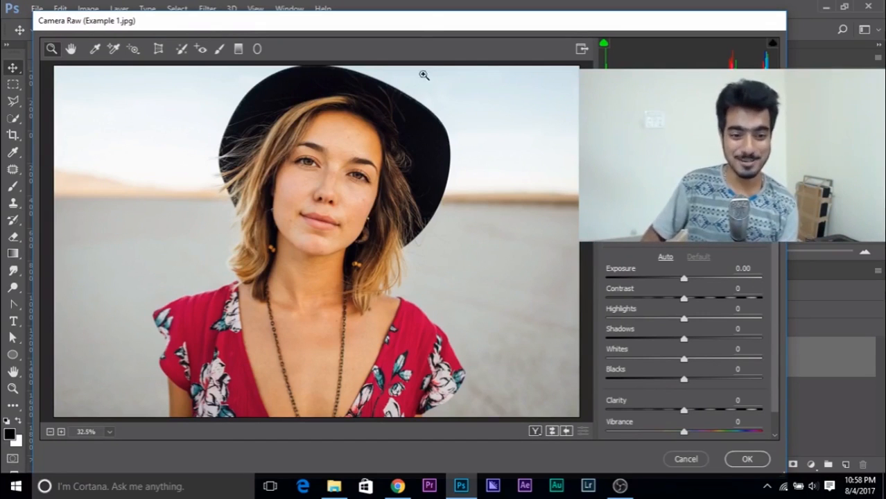
pyautogui.moveTo(432, 25); pyautogui.dragTo(425, 53)
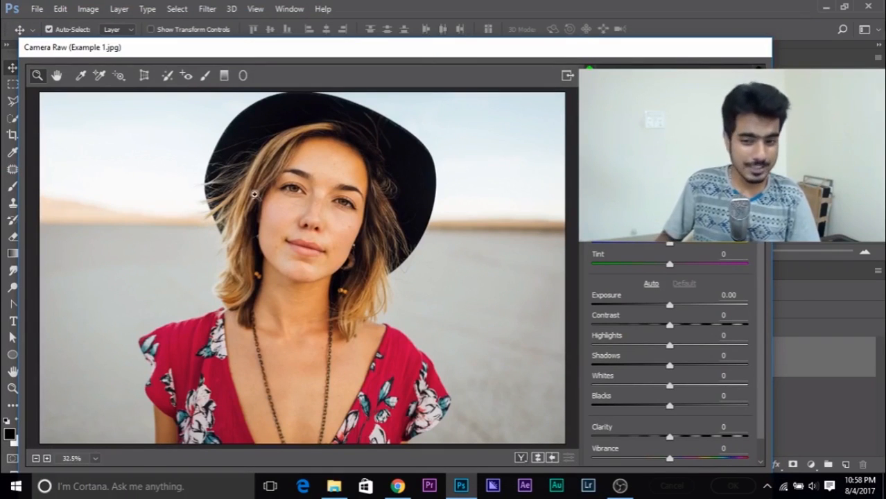
# - Show the HSL hue adjustments and switch the Targeted Adjustment tool to Grayscale Mix to turn the portrait black and white
pyautogui.click(645, 185)
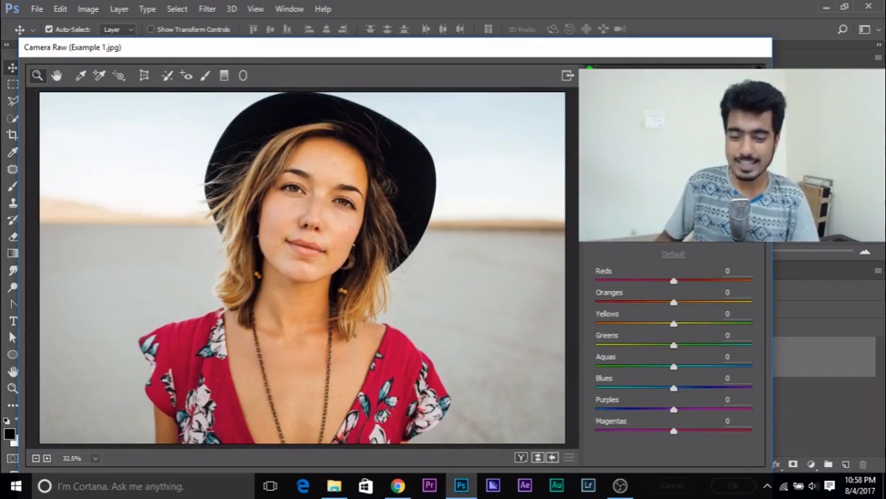
pyautogui.click(120, 78)
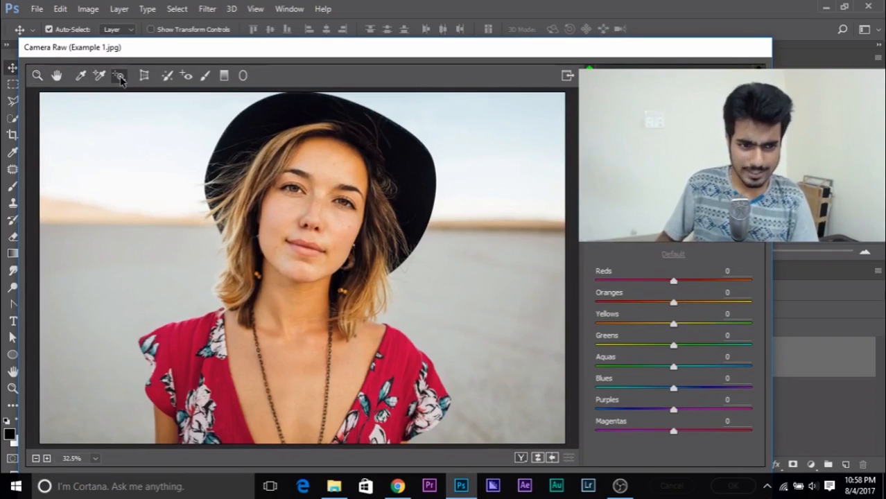
pyautogui.click(120, 77)
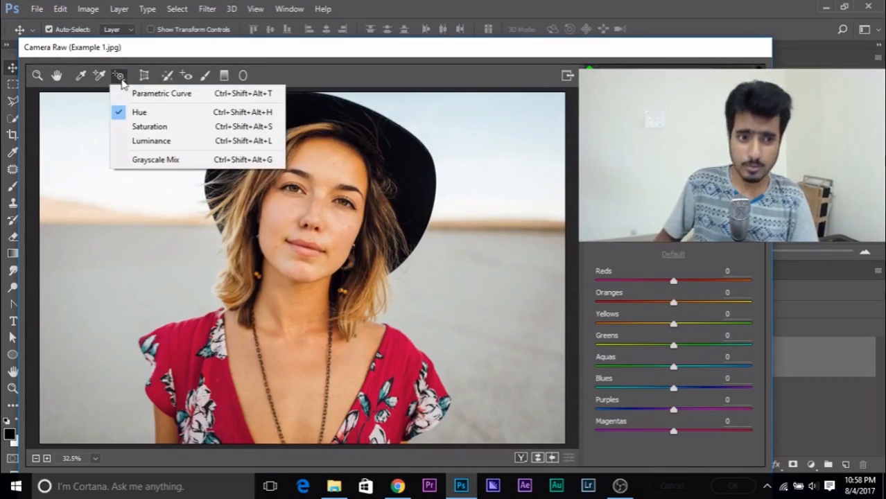
pyautogui.click(154, 160)
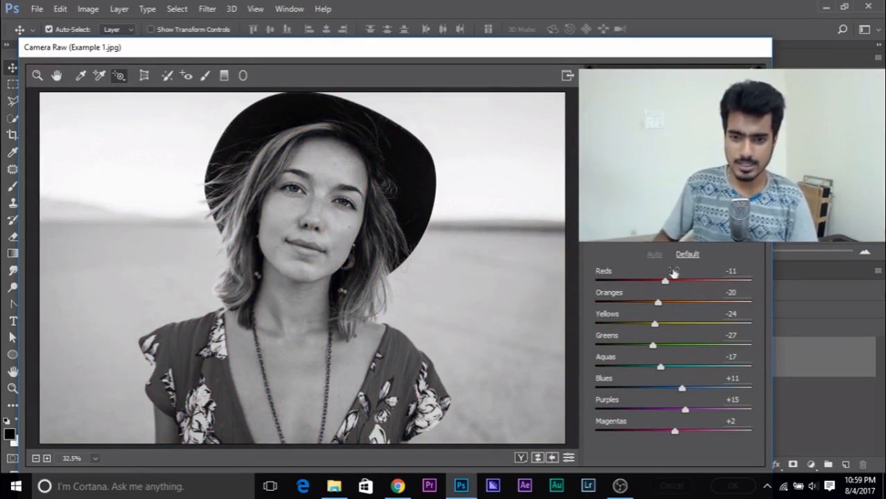
# - Set the basic Contrast to +62 and Clarity to +30 for the grayscale portrait
pyautogui.click(596, 181)
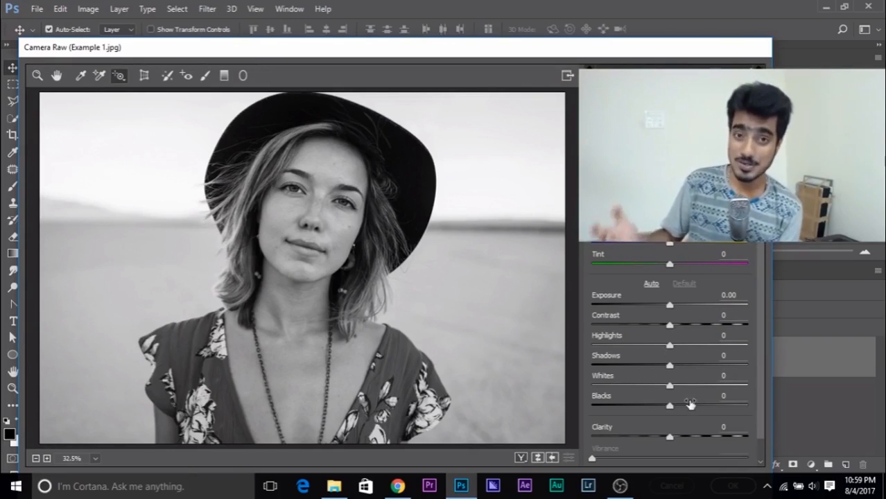
pyautogui.moveTo(670, 324); pyautogui.dragTo(686, 336)
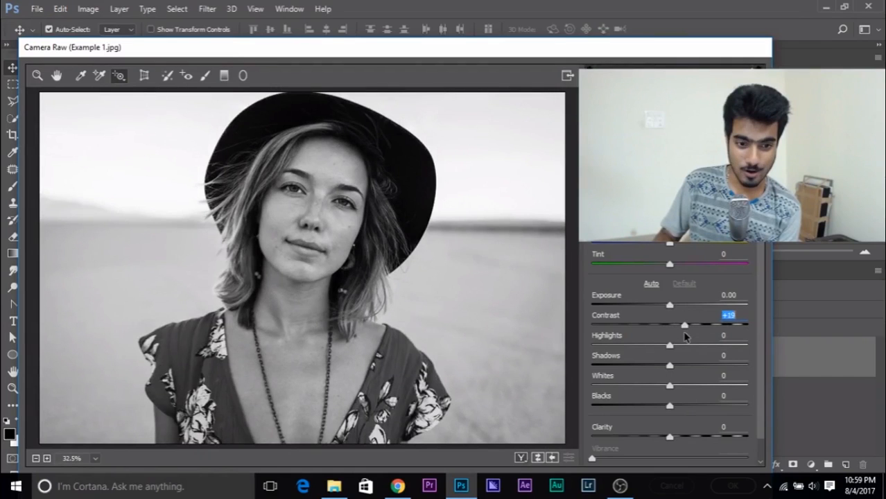
pyautogui.moveTo(685, 336); pyautogui.dragTo(719, 333)
pyautogui.scroll(-1, 710, 371)
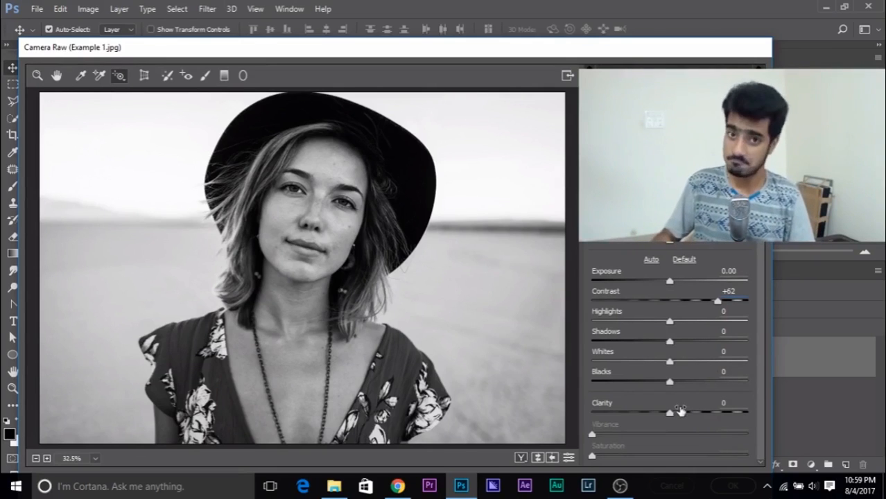
pyautogui.moveTo(670, 414); pyautogui.dragTo(680, 415)
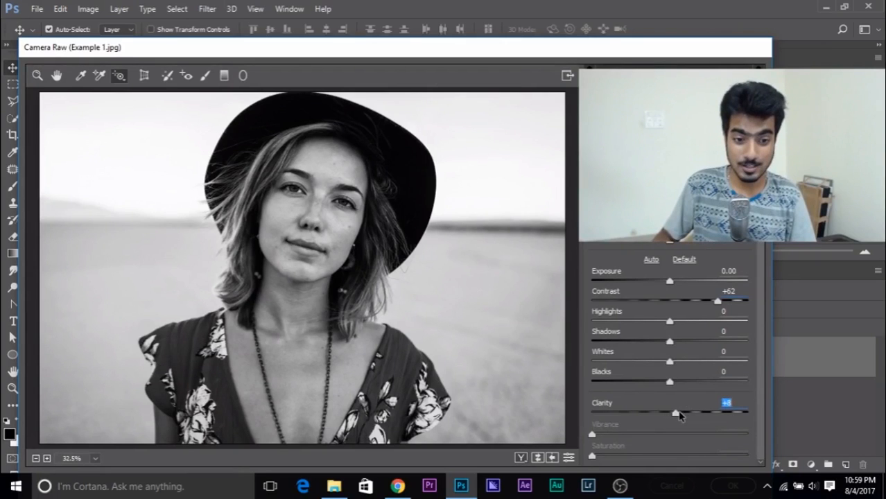
pyautogui.moveTo(679, 415)
pyautogui.mouseDown()
pyautogui.moveTo(734, 409)
pyautogui.moveTo(675, 415)
pyautogui.moveTo(694, 413)
pyautogui.mouseUp()
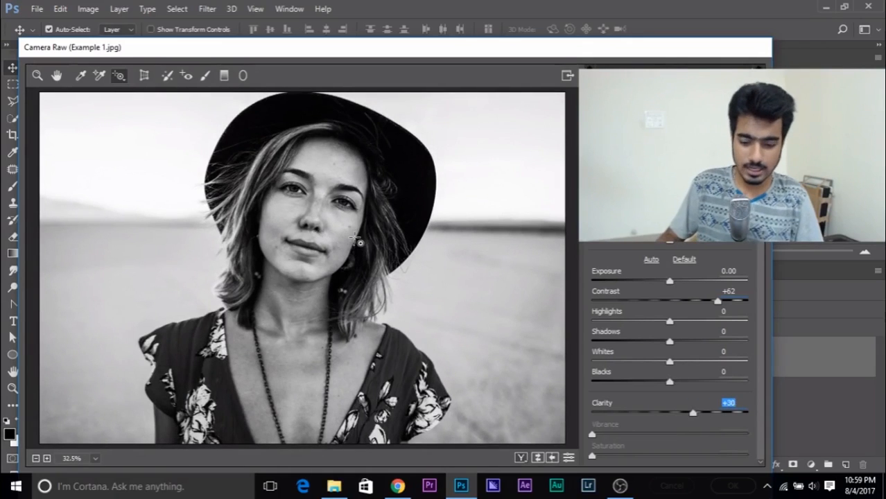
# - Toggle the Camera Raw preview repeatedly to compare the black and white portrait with the original colours
pyautogui.press('p')
pyautogui.press('p')
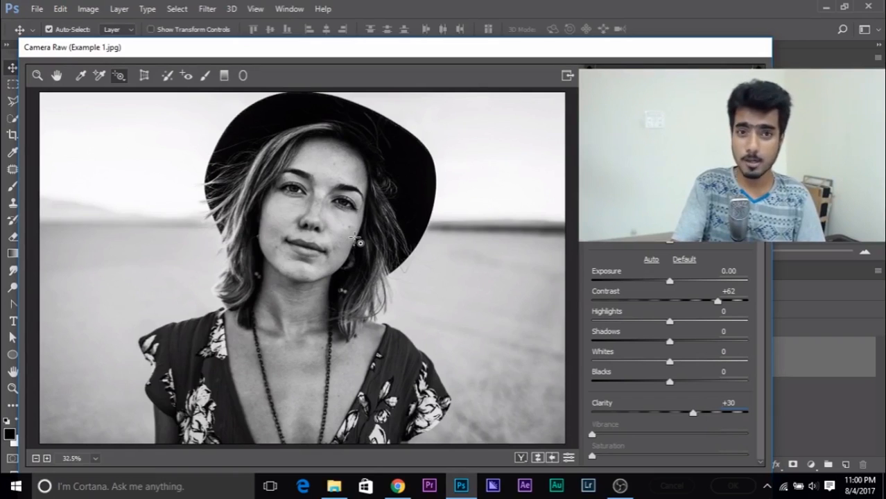
pyautogui.press('p')
pyautogui.press('p')
pyautogui.press('p')
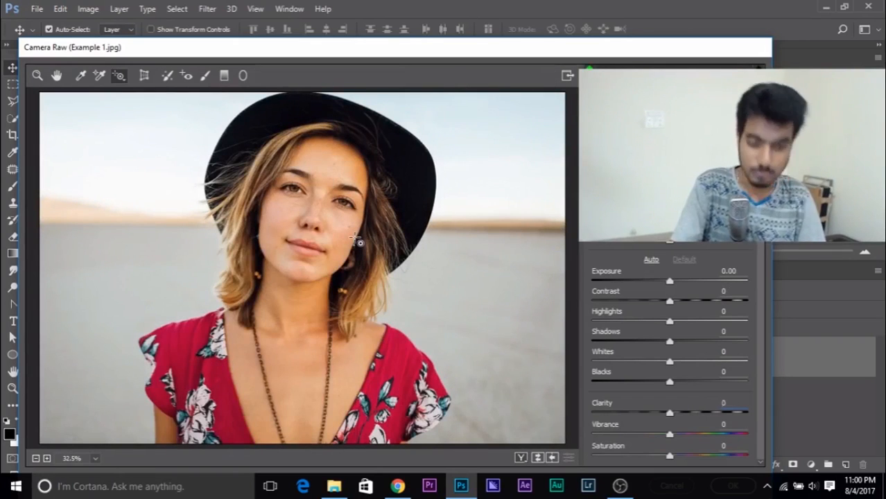
pyautogui.press('p')
pyautogui.press('p')
pyautogui.press('p')
pyautogui.press('p')
pyautogui.press('p')
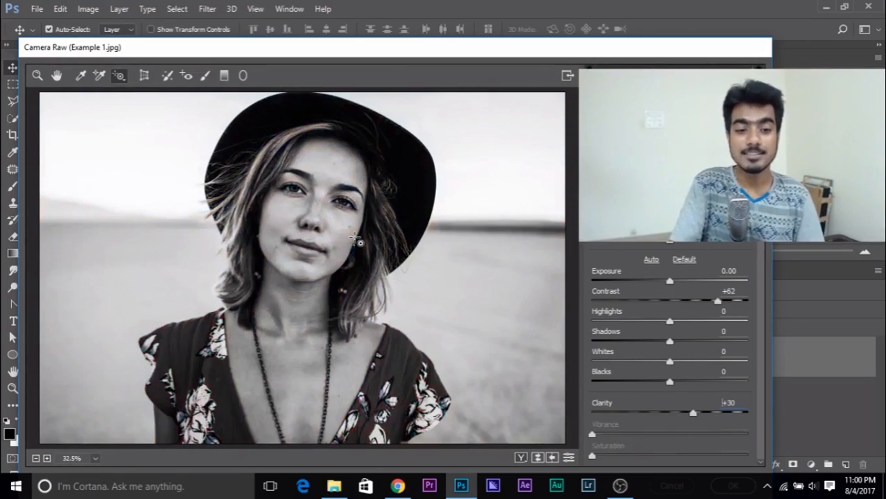
pyautogui.press('p')
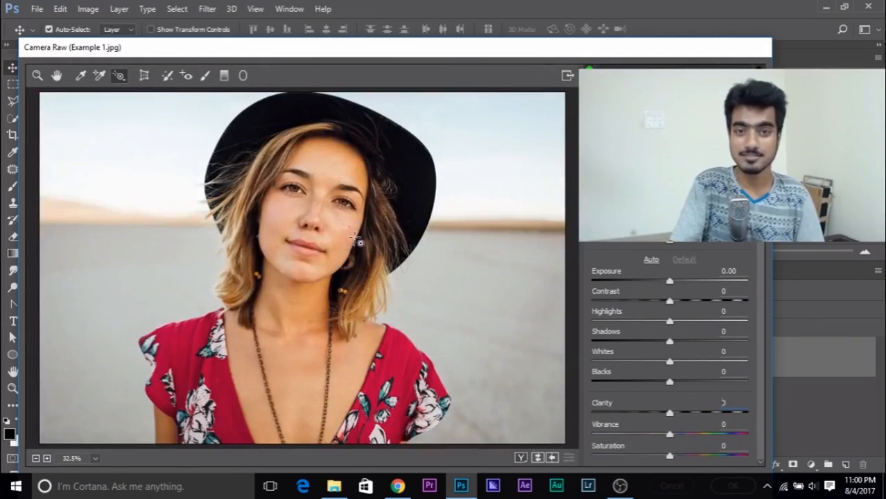
# - Compare the grayscale portrait with its unedited colour version once more, ending on the black and white preview
pyautogui.press('p')
pyautogui.press('p')
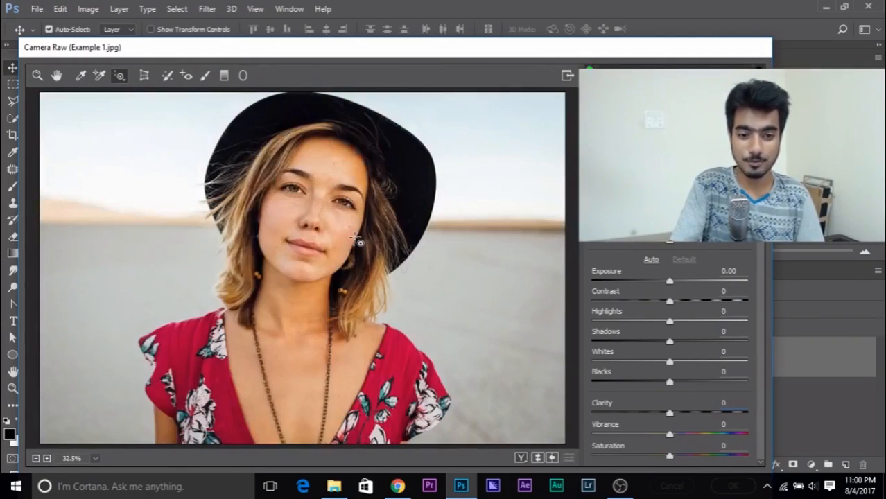
pyautogui.press('p')
pyautogui.press('p')
pyautogui.press('p')
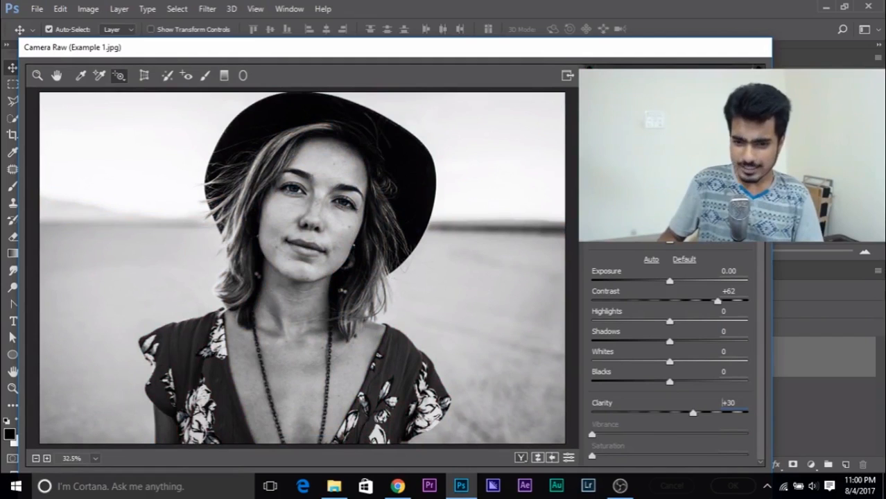
# - Tune the skin, sky and dress tones in the Grayscale Mix to Reds -48, Oranges -8, Yellows -18, Aquas -100 and Blues -100
pyautogui.click(654, 163)
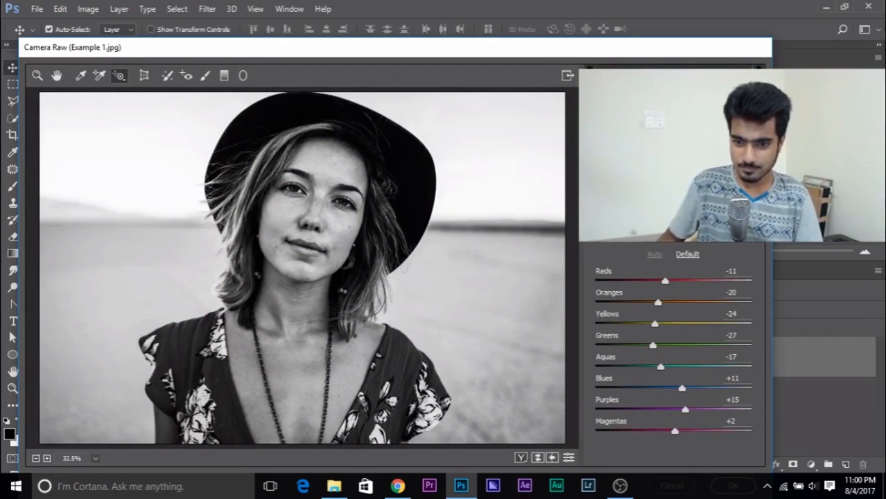
pyautogui.moveTo(665, 280); pyautogui.dragTo(656, 313)
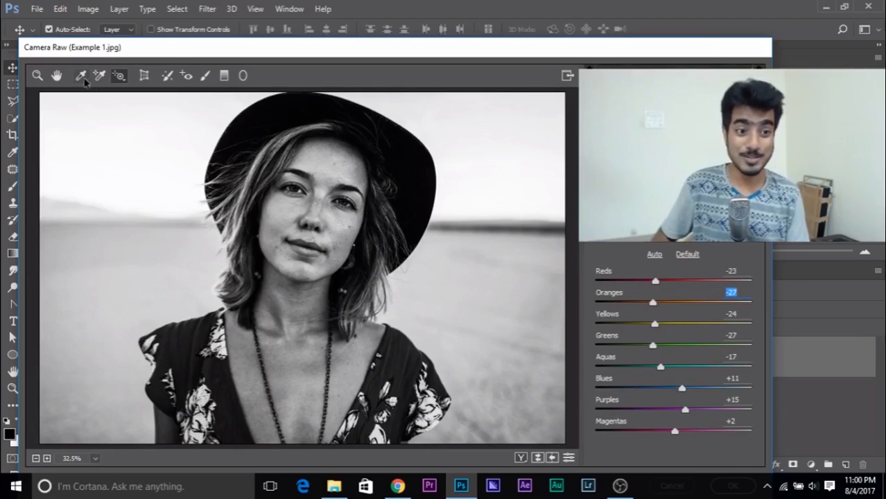
pyautogui.click(120, 77)
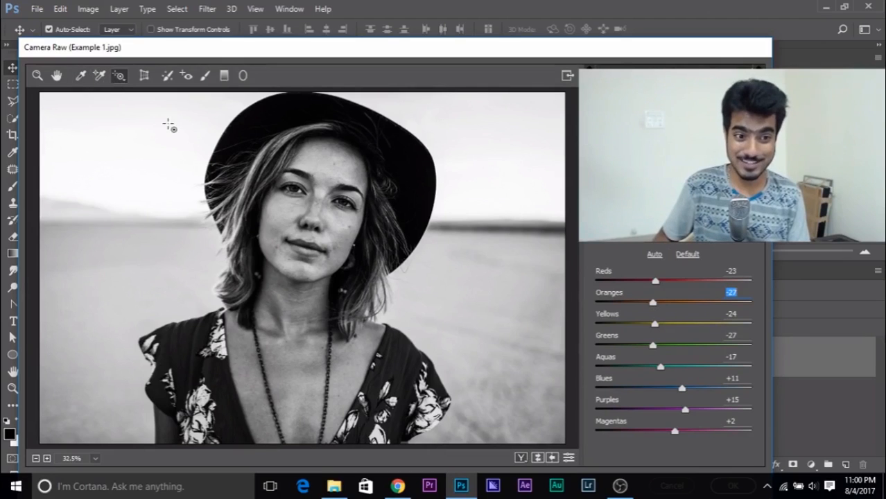
pyautogui.moveTo(326, 170)
pyautogui.mouseDown()
pyautogui.moveTo(324, 147)
pyautogui.moveTo(325, 157)
pyautogui.mouseUp()
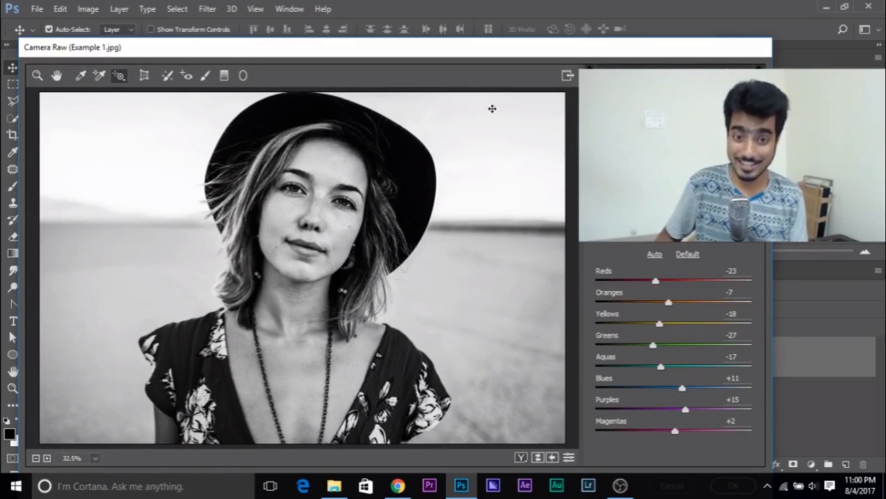
pyautogui.moveTo(497, 131); pyautogui.dragTo(515, 265)
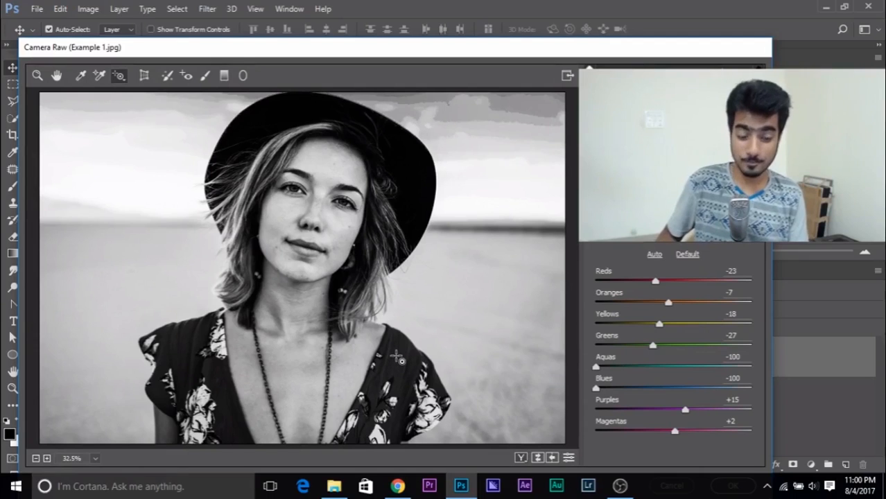
pyautogui.moveTo(395, 354); pyautogui.dragTo(405, 374)
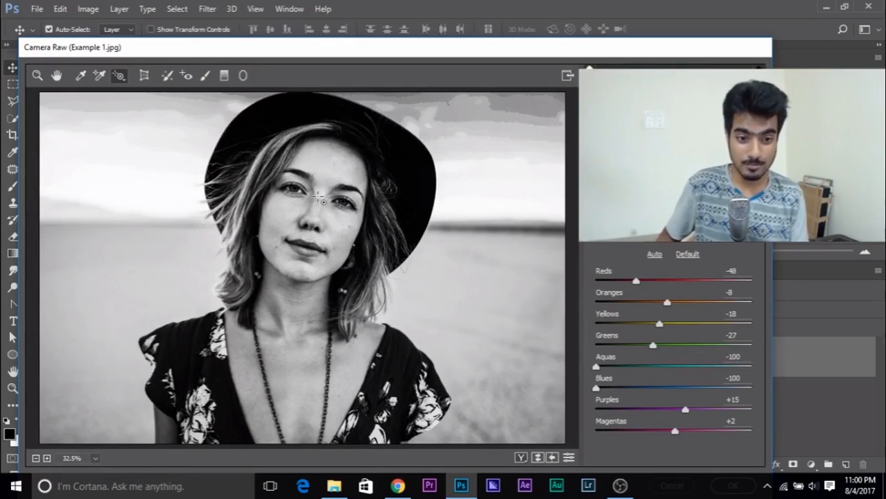
# - Brighten the iris of the eye with the Targeted Adjustment tool to Oranges +8 and Yellows -17
pyautogui.hotkey('ctrl', '+')
pyautogui.hotkey('ctrl', '+')
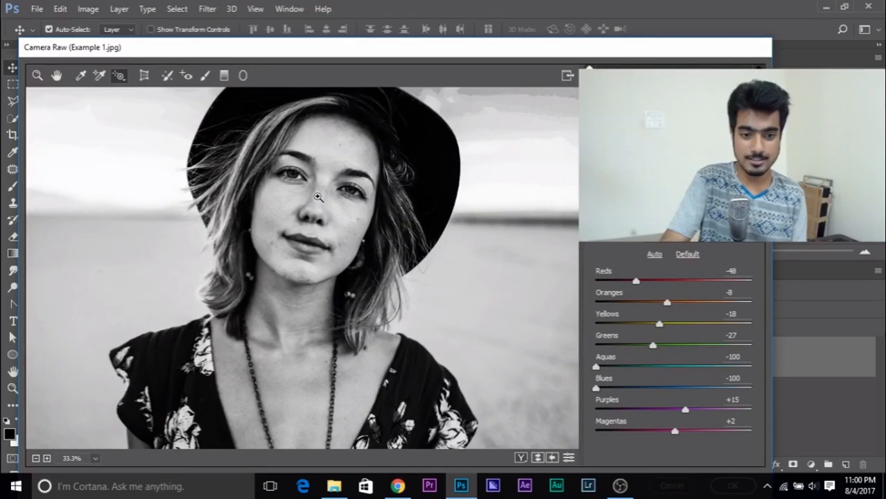
pyautogui.hotkey('ctrl', '+')
pyautogui.hotkey('ctrl', '+')
pyautogui.hotkey('ctrl', '+')
pyautogui.hotkey('ctrl', '+')
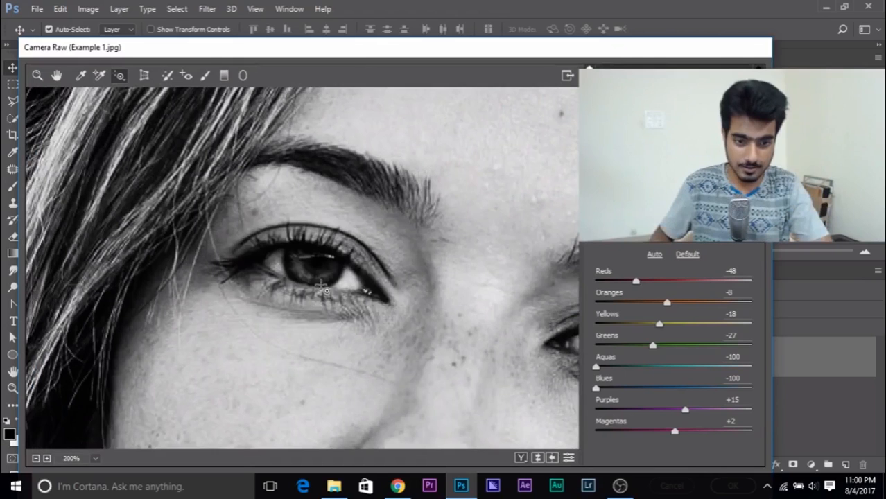
pyautogui.moveTo(323, 279); pyautogui.dragTo(320, 266)
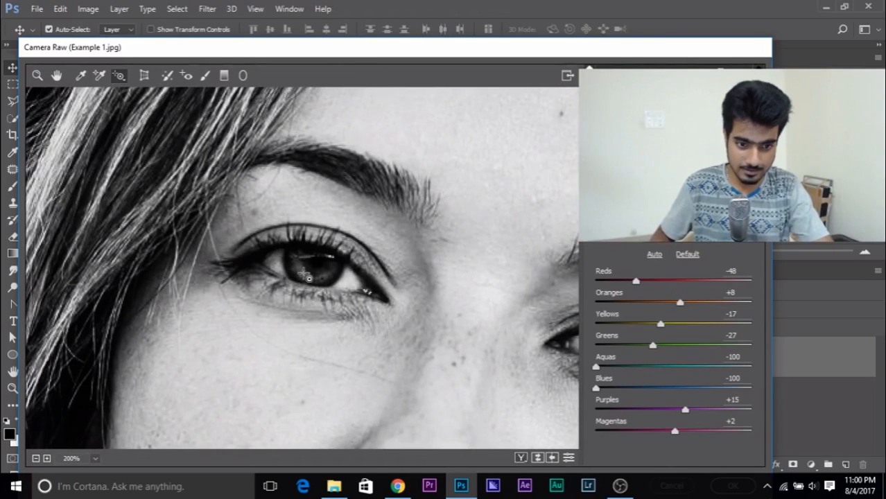
# - Rebalance the hair, horizon and face tones with the Targeted Adjustment tool to Oranges +14 and Yellows -7
pyautogui.hotkey('ctrl', '0')
pyautogui.moveTo(236, 238); pyautogui.dragTo(234, 215)
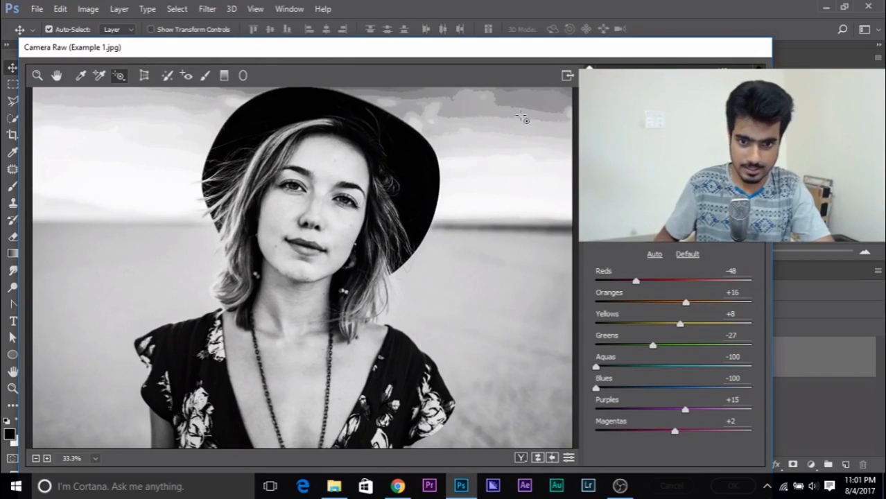
pyautogui.moveTo(60, 218)
pyautogui.mouseDown()
pyautogui.moveTo(57, 231)
pyautogui.moveTo(55, 218)
pyautogui.mouseUp()
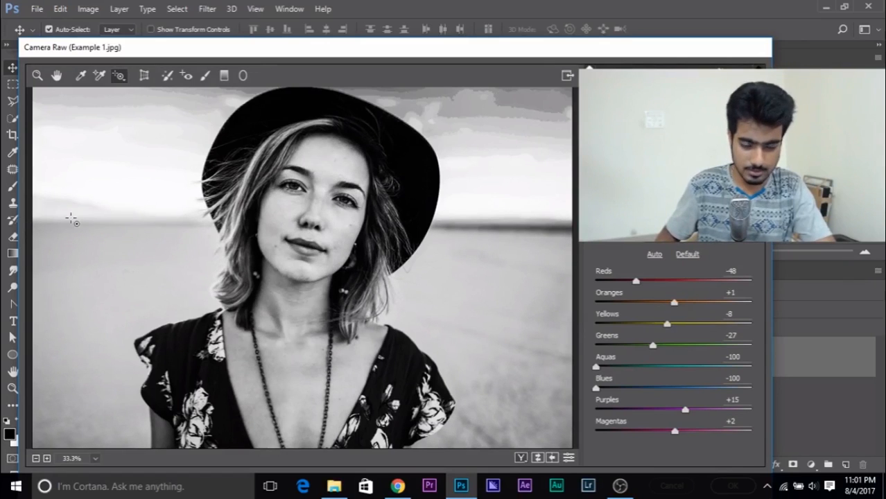
pyautogui.moveTo(338, 227); pyautogui.dragTo(340, 218)
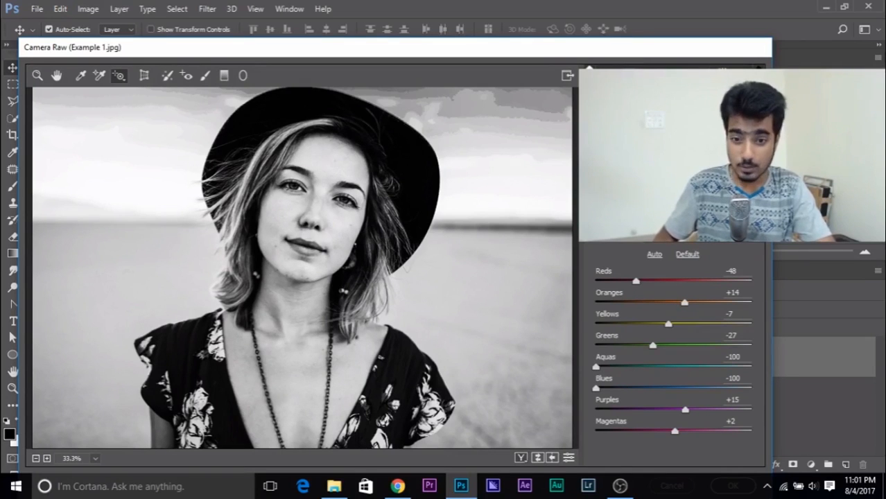
# - Darken the whole portrait by setting the basic Exposure to -0.50
pyautogui.click(594, 168)
pyautogui.click(670, 282)
pyautogui.moveTo(670, 282); pyautogui.dragTo(663, 284)
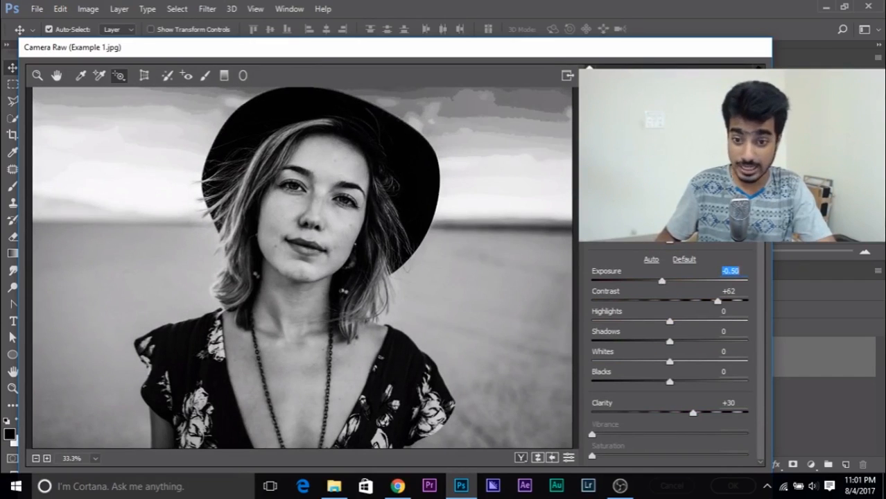
# - Brighten the face in the Grayscale Mix to Oranges +32 and Yellows -6 and apply the Camera Raw Filter
pyautogui.click(647, 165)
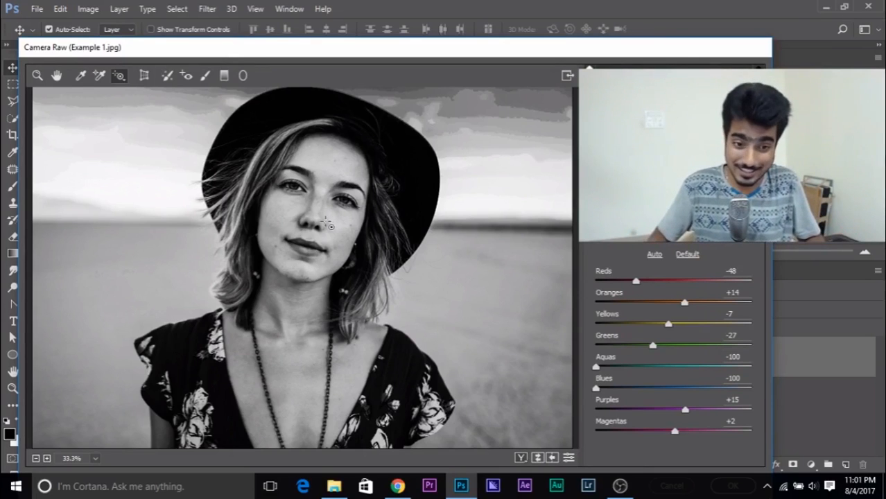
pyautogui.moveTo(340, 230)
pyautogui.mouseDown()
pyautogui.moveTo(350, 200)
pyautogui.moveTo(345, 220)
pyautogui.mouseUp()
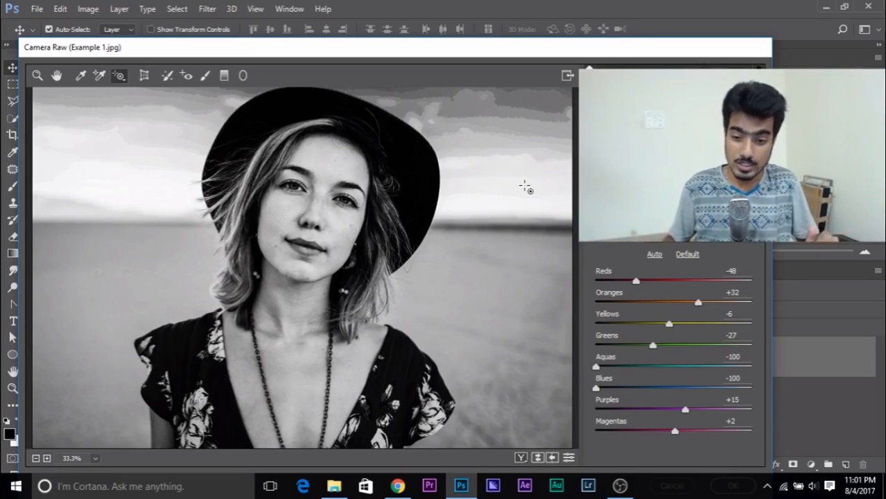
pyautogui.moveTo(639, 54); pyautogui.dragTo(508, 30)
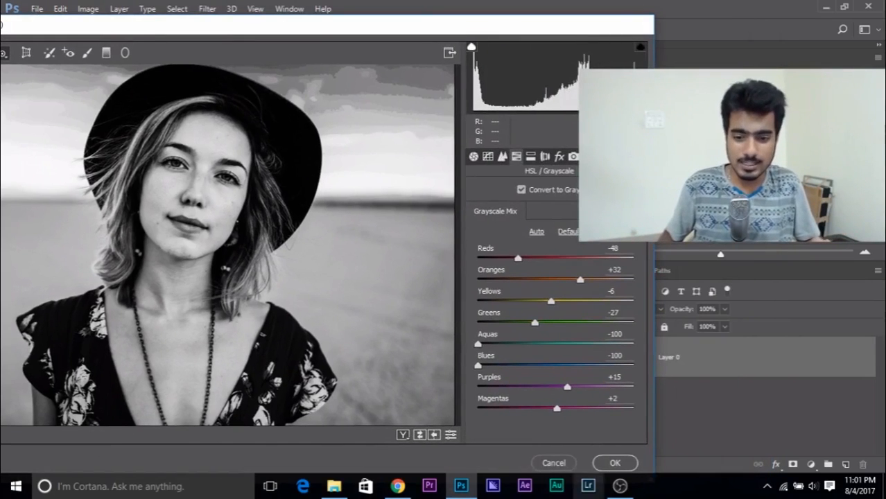
pyautogui.click(612, 462)
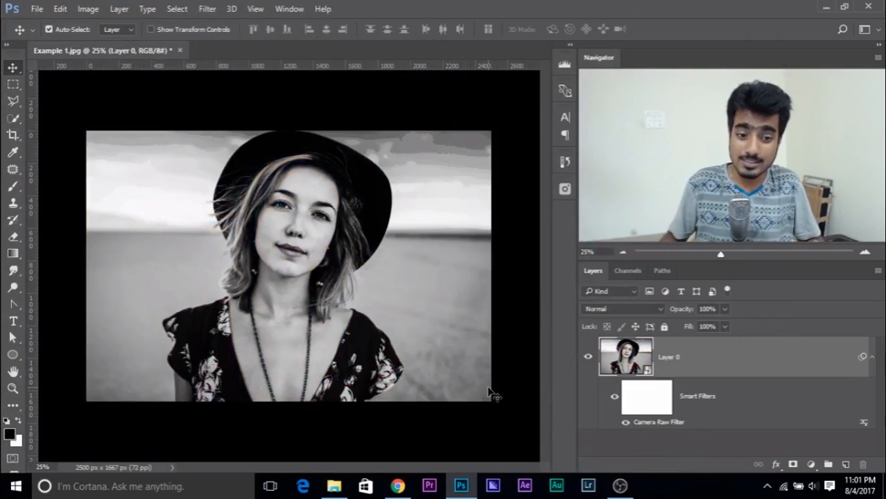
# - Reopen the Camera Raw smart filter on Layer 0 and set both Whites and Blacks to -1
pyautogui.doubleClick(665, 429)
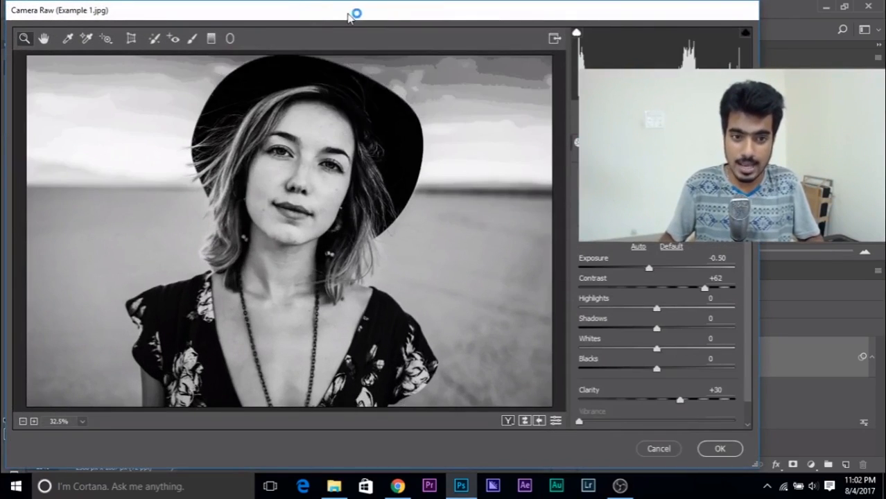
pyautogui.moveTo(352, 14); pyautogui.dragTo(213, 81)
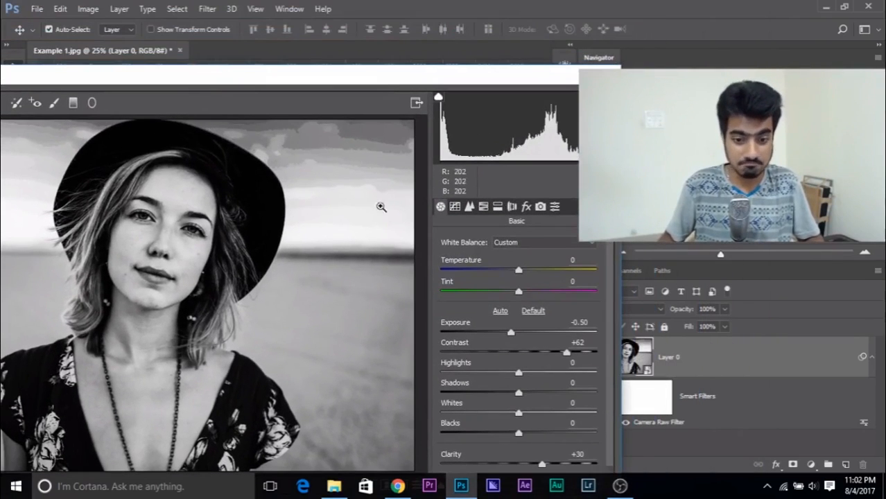
pyautogui.scroll(-1, 534, 347)
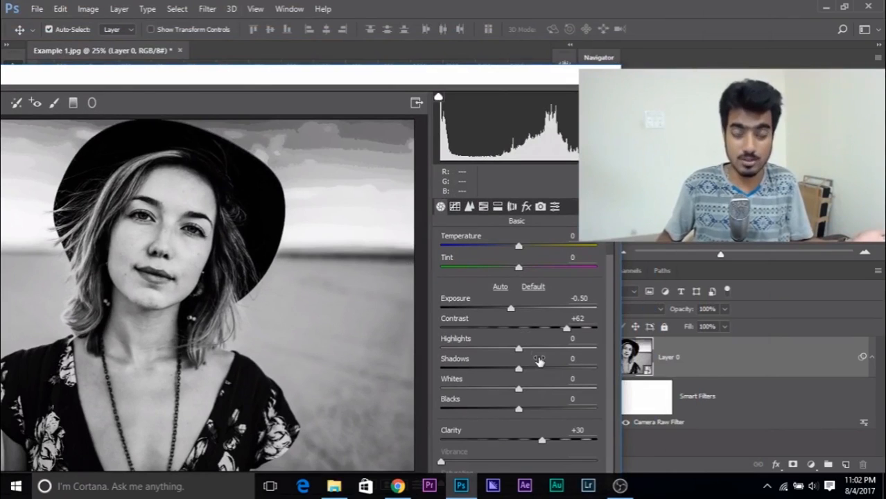
pyautogui.moveTo(260, 77); pyautogui.dragTo(341, 74)
pyautogui.moveTo(600, 384); pyautogui.dragTo(602, 410)
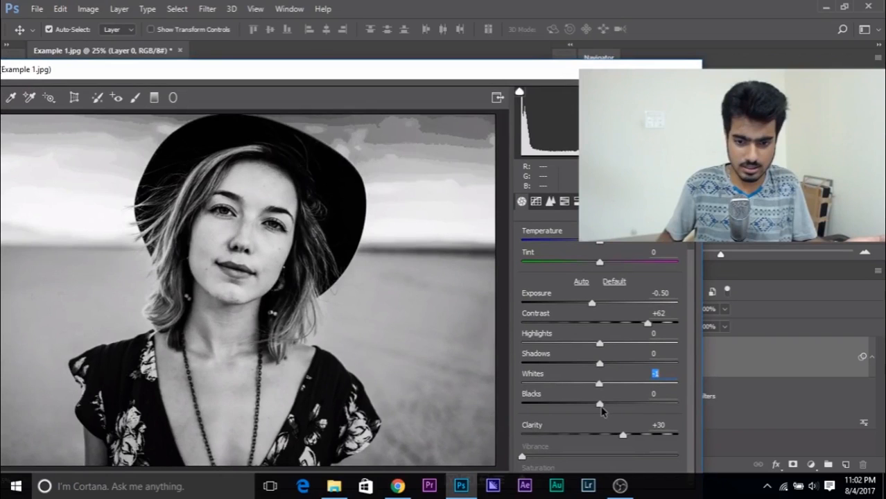
pyautogui.moveTo(601, 409)
pyautogui.mouseDown()
pyautogui.moveTo(575, 397)
pyautogui.moveTo(599, 402)
pyautogui.mouseUp()
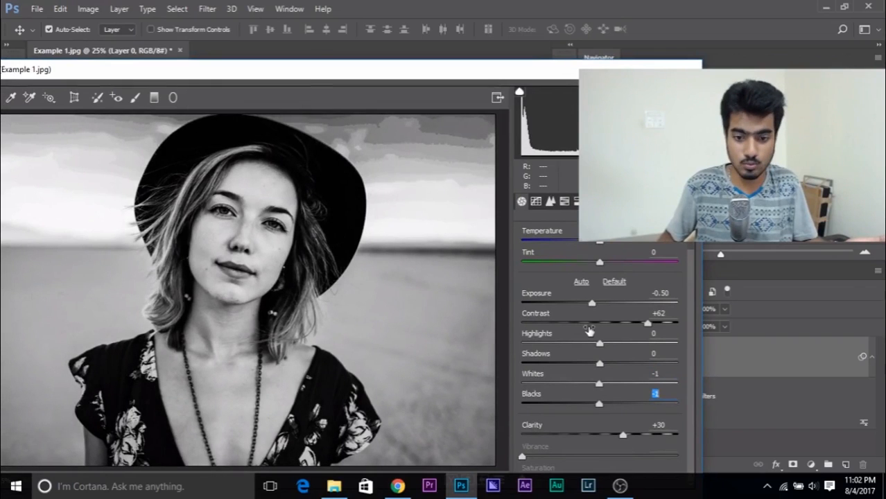
# - Set the white balance Temperature to -2 and apply the Camera Raw changes
pyautogui.moveTo(600, 244); pyautogui.dragTo(597, 247)
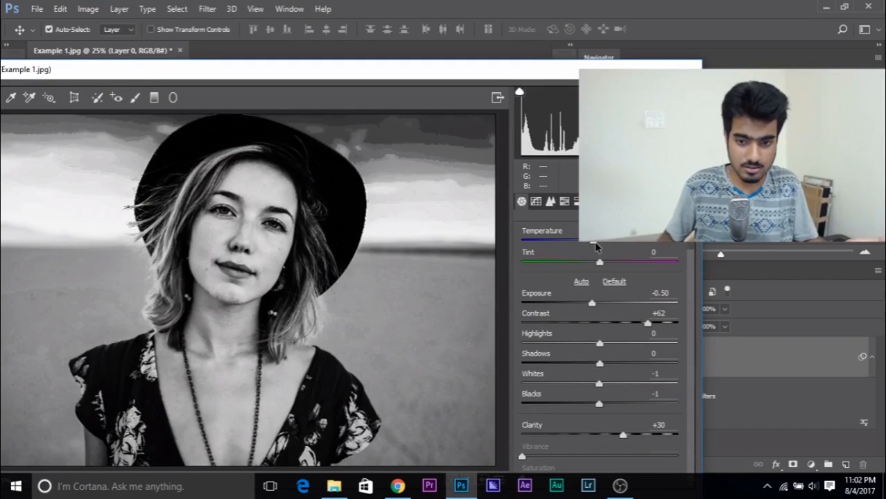
pyautogui.moveTo(596, 247); pyautogui.dragTo(601, 246)
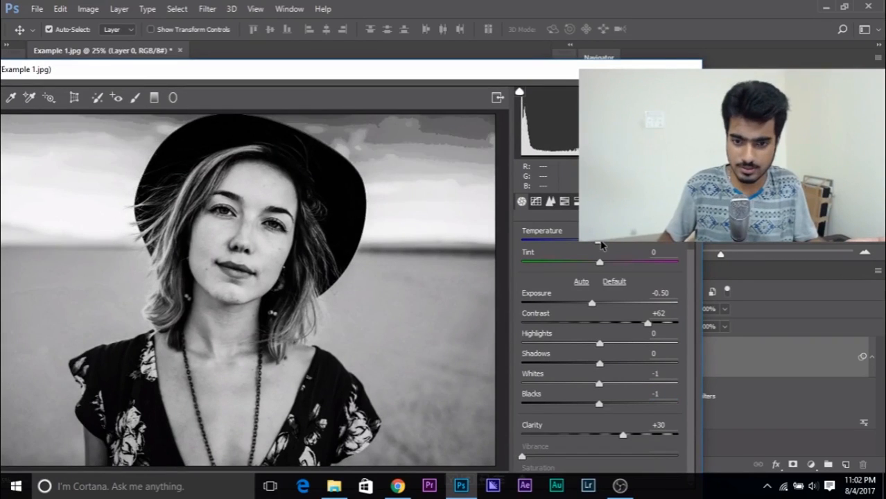
pyautogui.moveTo(694, 67); pyautogui.dragTo(504, 13)
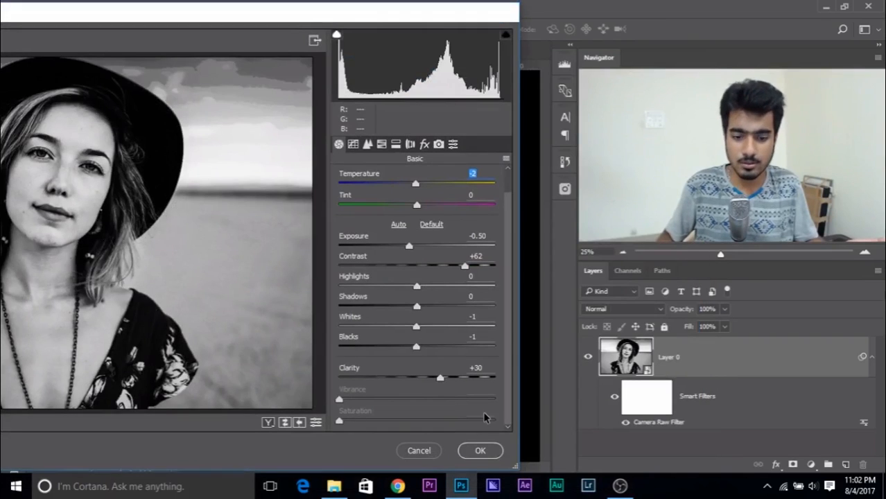
pyautogui.click(480, 450)
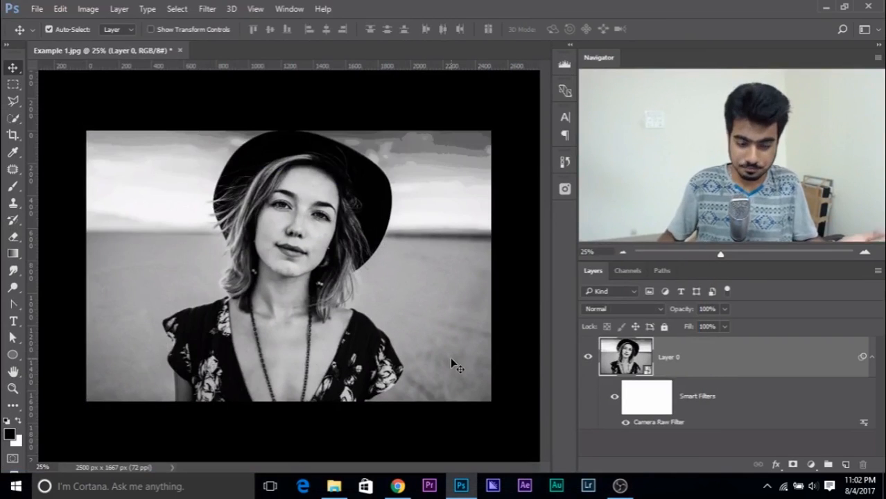
pyautogui.hotkey('ctrl', '+')
pyautogui.hotkey('ctrl', '-')
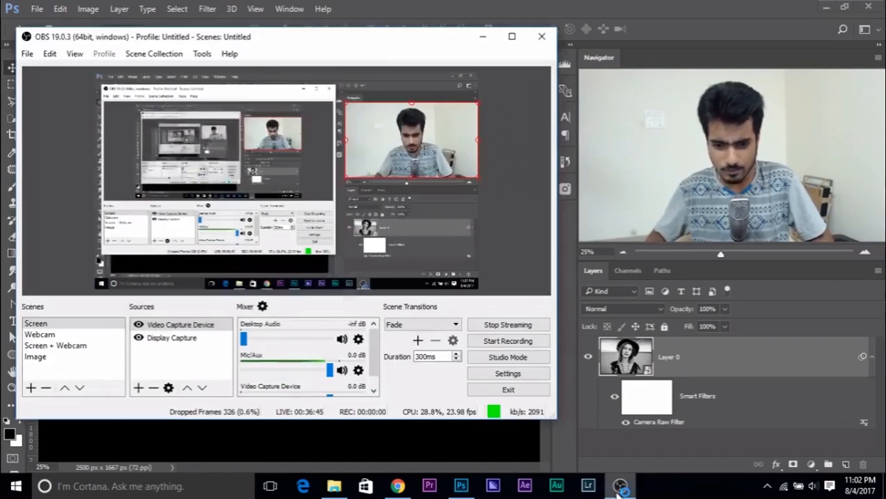
pyautogui.click(620, 487)
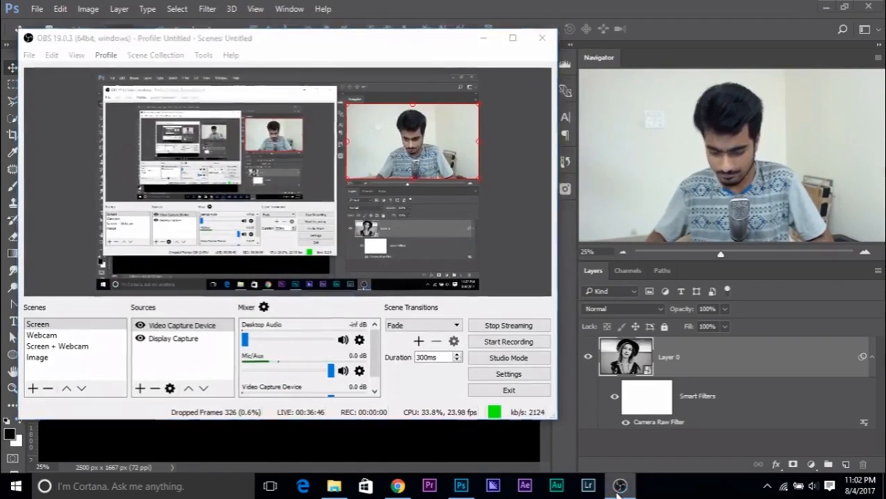
pyautogui.click(620, 487)
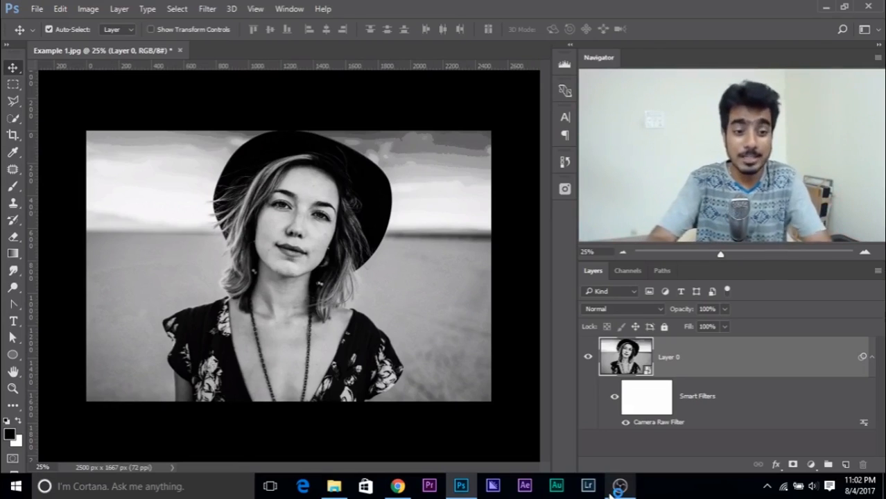
# - Select the whole sky on both sides of the hat down to the horizon with the Quick Selection tool
pyautogui.hotkey('ctrl', '+')
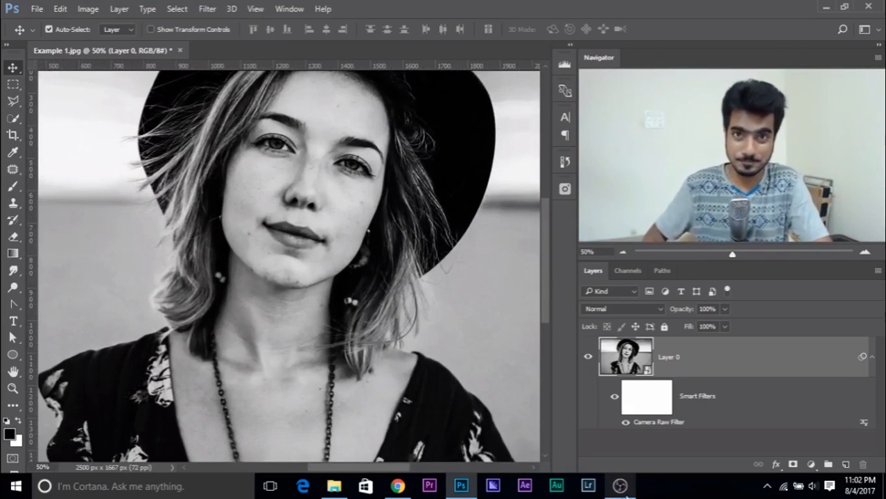
pyautogui.moveTo(199, 201); pyautogui.dragTo(432, 397)
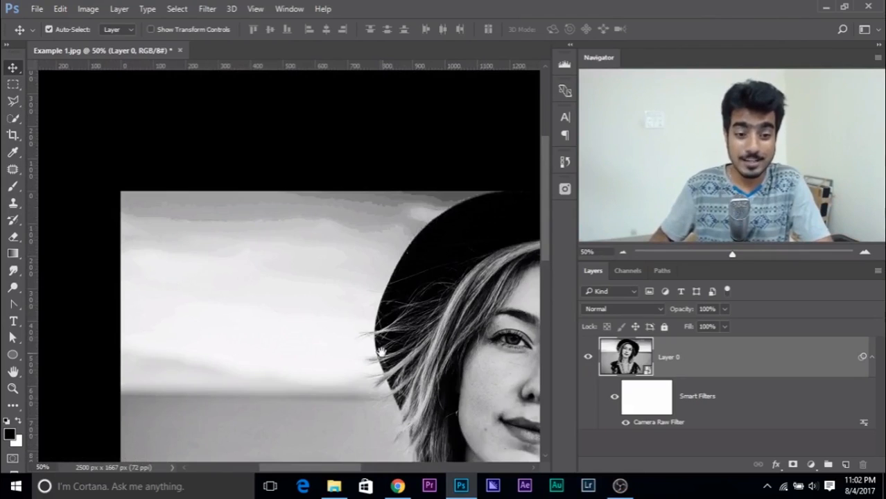
pyautogui.click(14, 120)
pyautogui.click(50, 119)
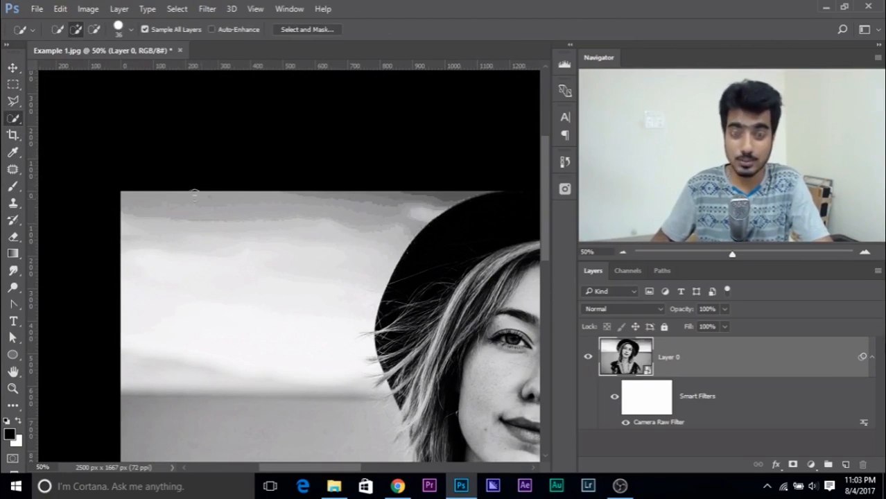
pyautogui.moveTo(213, 208)
pyautogui.mouseDown()
pyautogui.moveTo(227, 217)
pyautogui.moveTo(172, 145)
pyautogui.moveTo(244, 184)
pyautogui.mouseUp()
pyautogui.moveTo(311, 178)
pyautogui.mouseDown()
pyautogui.moveTo(261, 224)
pyautogui.moveTo(184, 226)
pyautogui.mouseUp()
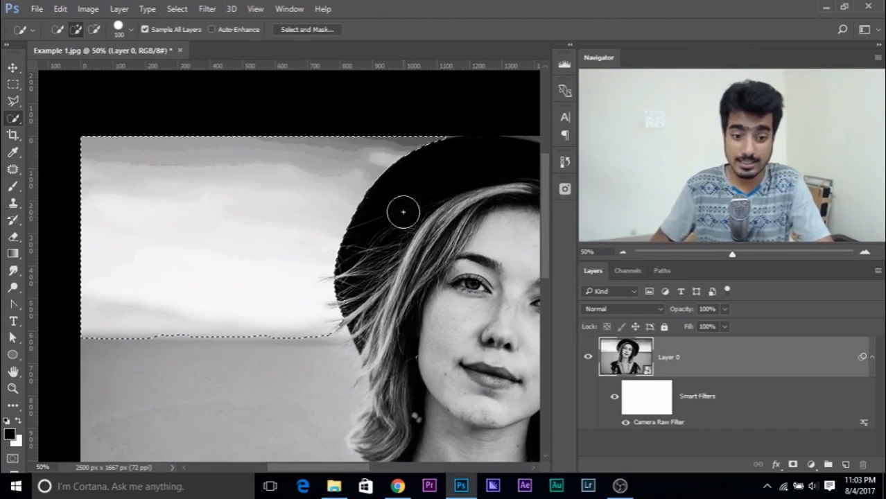
pyautogui.moveTo(370, 235); pyautogui.dragTo(183, 211)
pyautogui.moveTo(439, 265)
pyautogui.mouseDown()
pyautogui.moveTo(222, 288)
pyautogui.moveTo(198, 312)
pyautogui.mouseUp()
pyautogui.moveTo(225, 193)
pyautogui.mouseDown()
pyautogui.moveTo(253, 189)
pyautogui.moveTo(252, 222)
pyautogui.moveTo(344, 293)
pyautogui.moveTo(419, 303)
pyautogui.mouseUp()
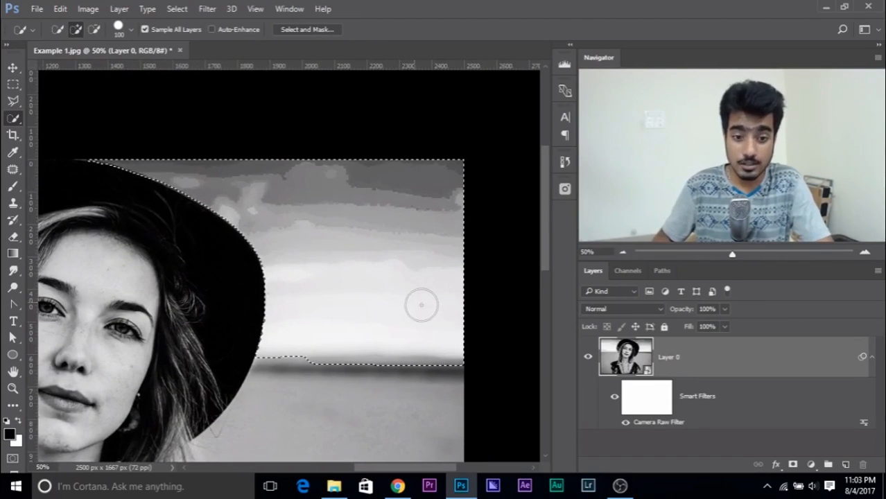
# - Restore the sky selection and copy the selected sky onto its own layer
pyautogui.hotkey('ctrl', 'd')
pyautogui.hotkey('ctrl', '-')
pyautogui.hotkey('ctrl', '-')
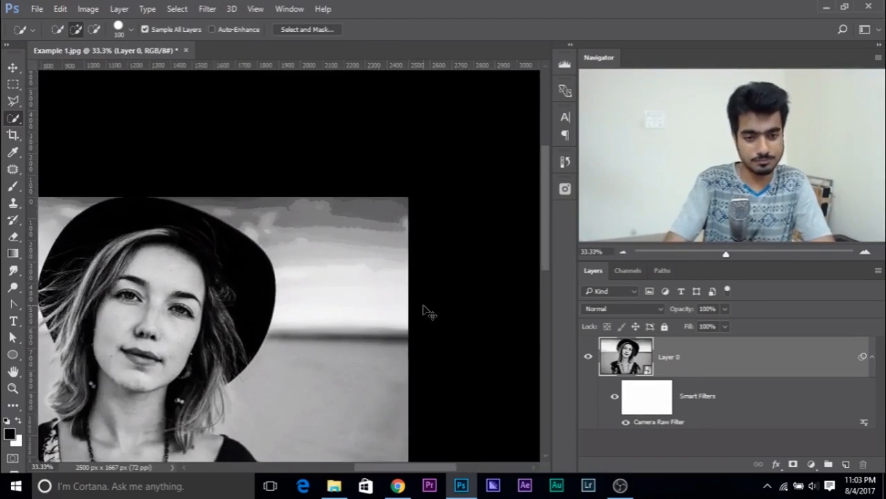
pyautogui.hotkey('ctrl', 'shift', 'd')
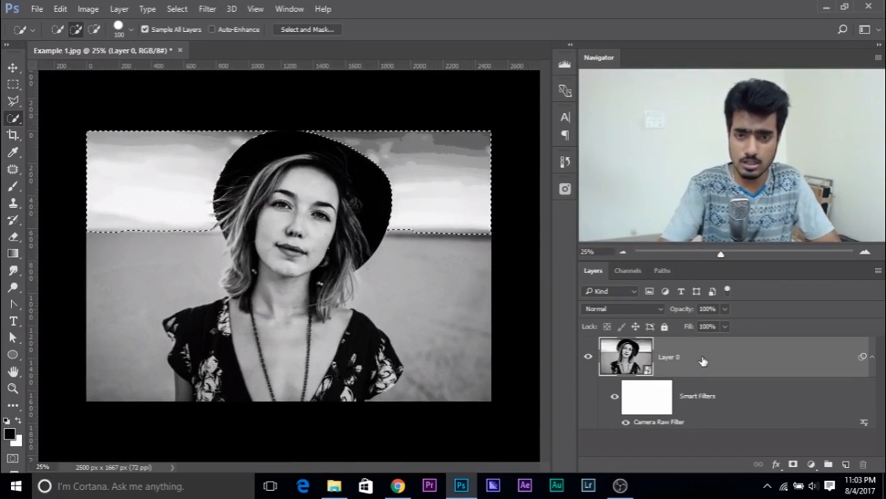
pyautogui.hotkey('ctrl', 'j')
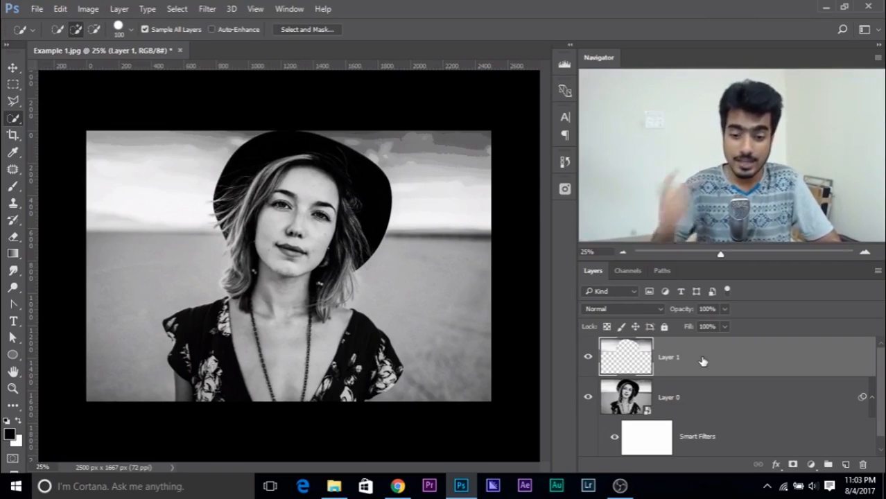
# - Compare the full portrait with the sky cut-out alone, leaving only Layer 1 displayed
pyautogui.keyDown('alt'); pyautogui.click(587, 370); pyautogui.keyUp('alt')
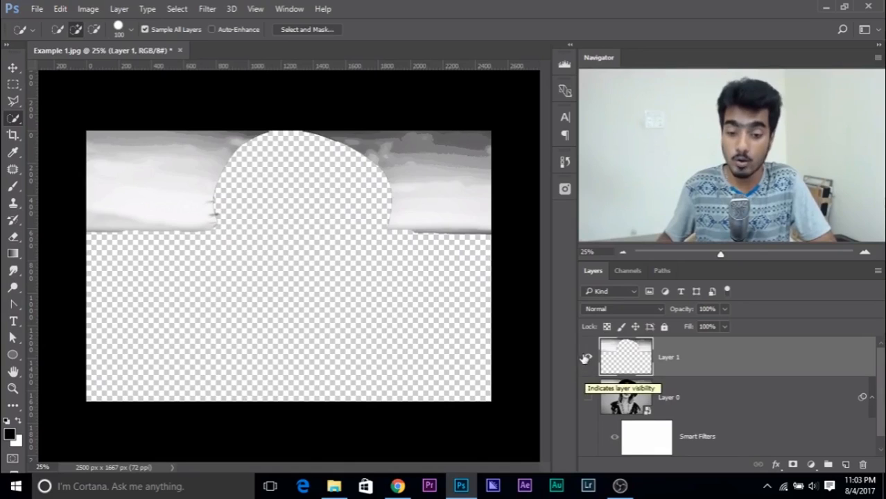
pyautogui.keyDown('alt'); pyautogui.click(589, 359); pyautogui.keyUp('alt')
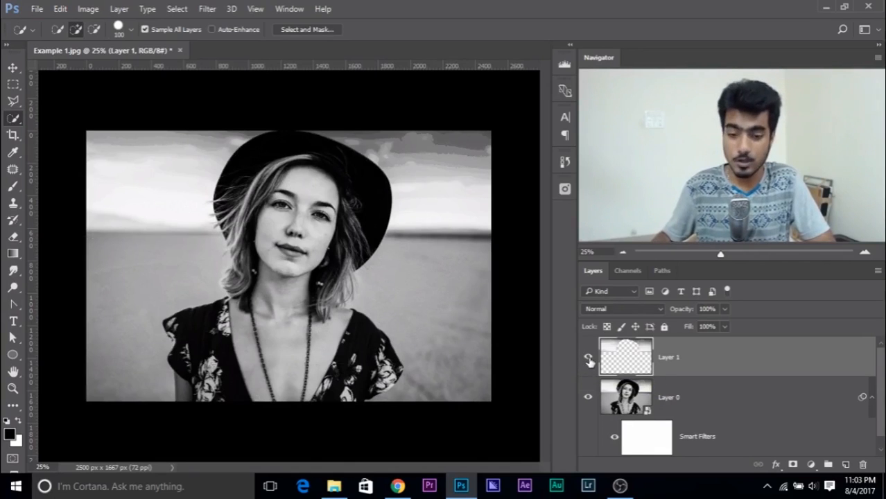
pyautogui.keyDown('alt'); pyautogui.click(588, 359); pyautogui.keyUp('alt')
pyautogui.keyDown('alt'); pyautogui.click(588, 359); pyautogui.keyUp('alt')
pyautogui.keyDown('alt'); pyautogui.click(588, 360); pyautogui.keyUp('alt')
pyautogui.keyDown('alt'); pyautogui.click(589, 359); pyautogui.keyUp('alt')
pyautogui.keyDown('alt'); pyautogui.click(588, 359); pyautogui.keyUp('alt')
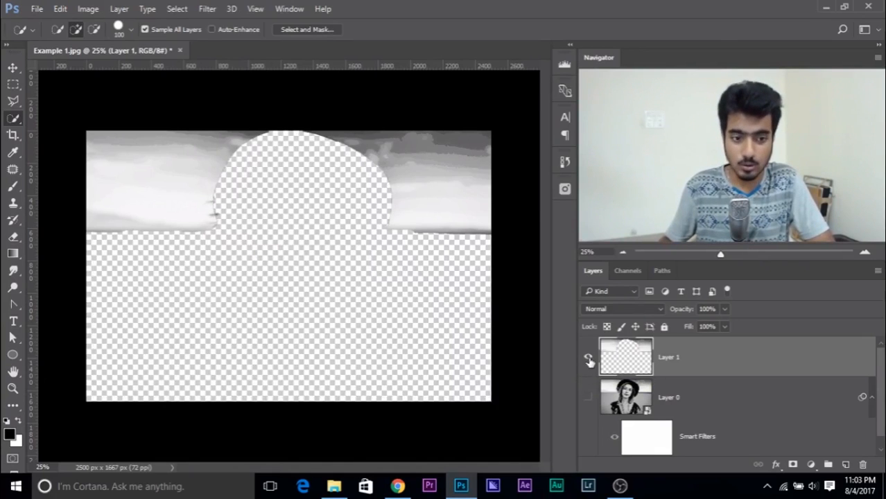
# - Load Layer 1's pixels as a selection, apply a Gaussian Blur with a 41.5-pixel radius to the sky and deselect
pyautogui.keyDown('ctrl'); pyautogui.click(631, 356); pyautogui.keyUp('ctrl')
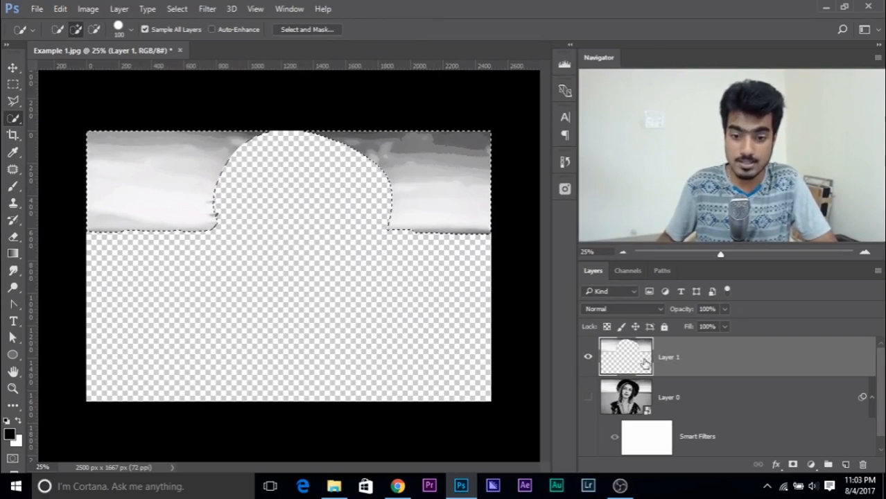
pyautogui.hotkey('ctrl', 'd')
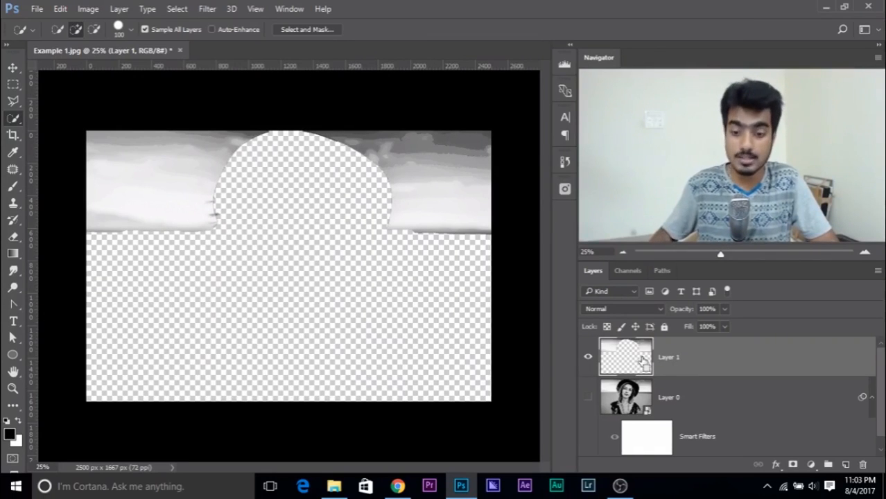
pyautogui.keyDown('ctrl'); pyautogui.click(644, 360); pyautogui.keyUp('ctrl')
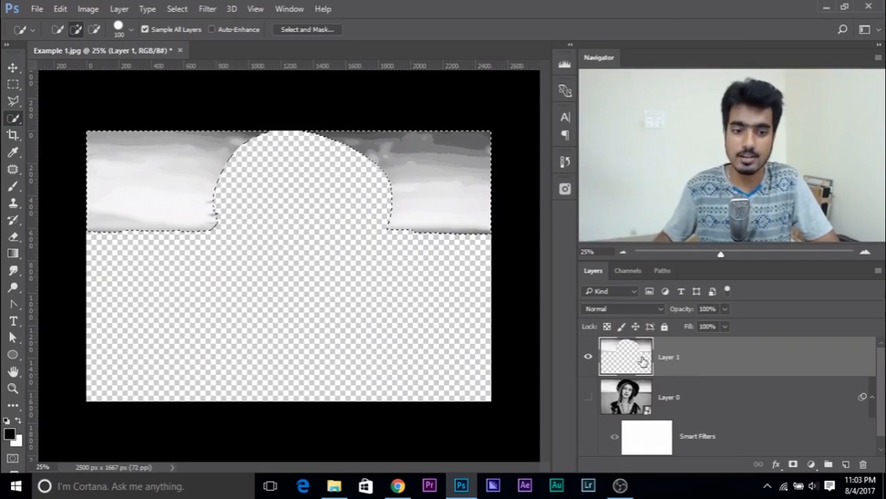
pyautogui.click(207, 9)
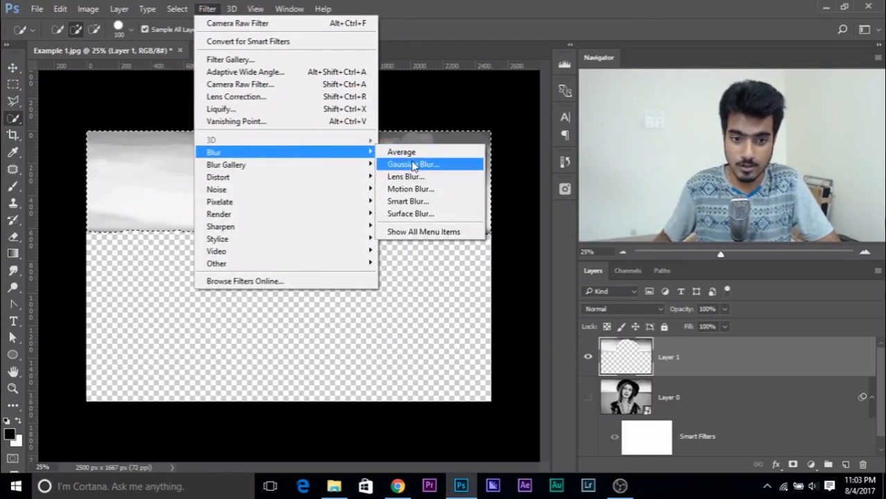
pyautogui.click(414, 165)
pyautogui.moveTo(558, 325); pyautogui.dragTo(563, 326)
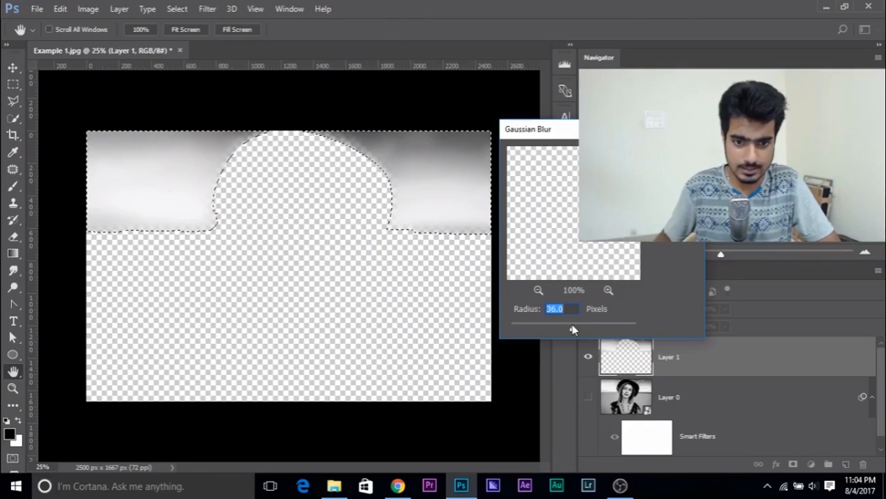
pyautogui.moveTo(572, 328); pyautogui.dragTo(576, 329)
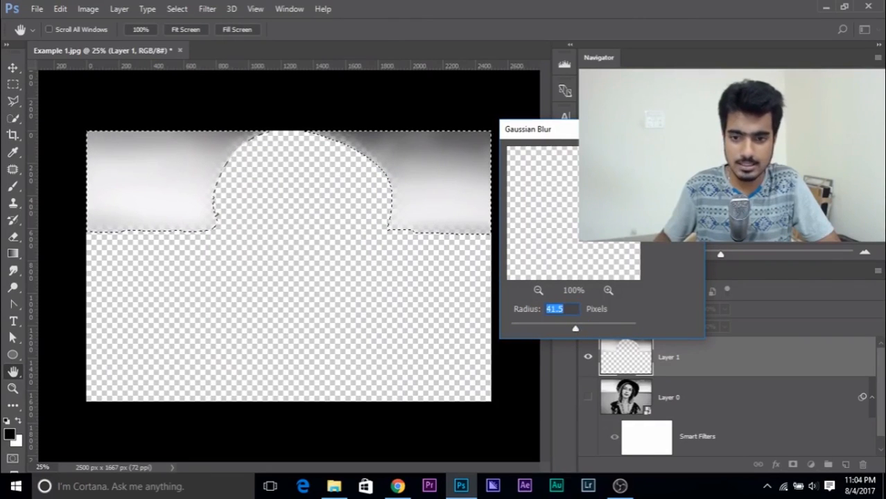
pyautogui.press('Return')
pyautogui.press('w')
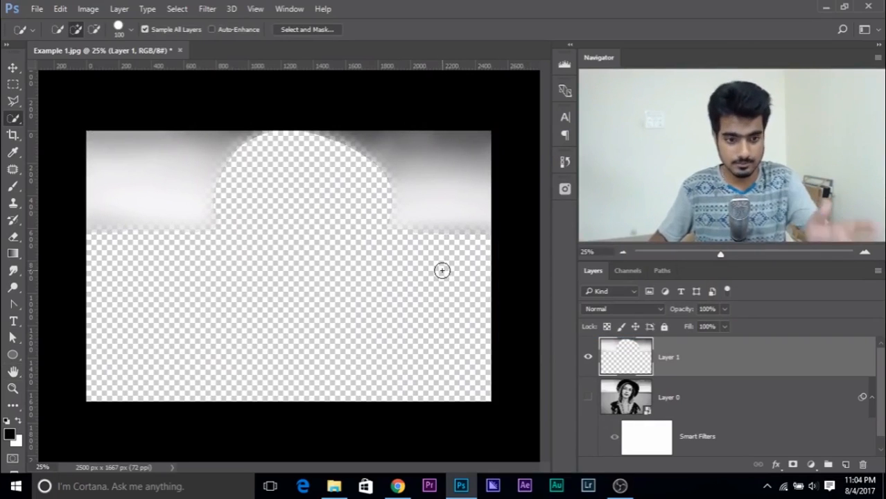
# - Show Layer 0 again and inspect the blurred sky's edges along the horizon and around the hair
pyautogui.click(588, 398)
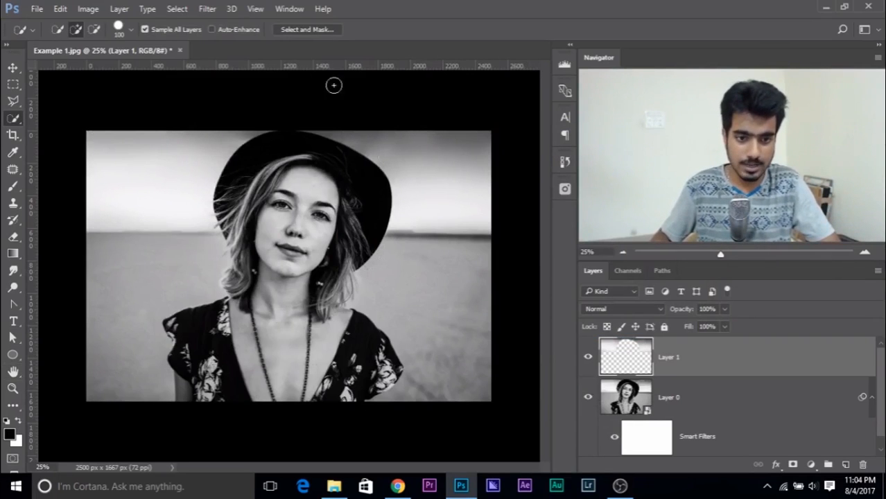
pyautogui.hotkey('ctrl', '+')
pyautogui.hotkey('ctrl', '+')
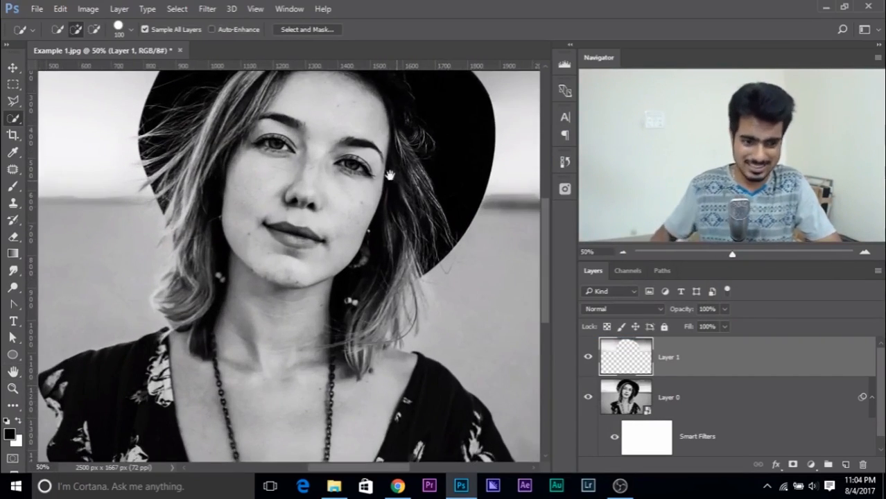
pyautogui.moveTo(193, 231); pyautogui.dragTo(491, 267)
pyautogui.moveTo(396, 237); pyautogui.dragTo(301, 239)
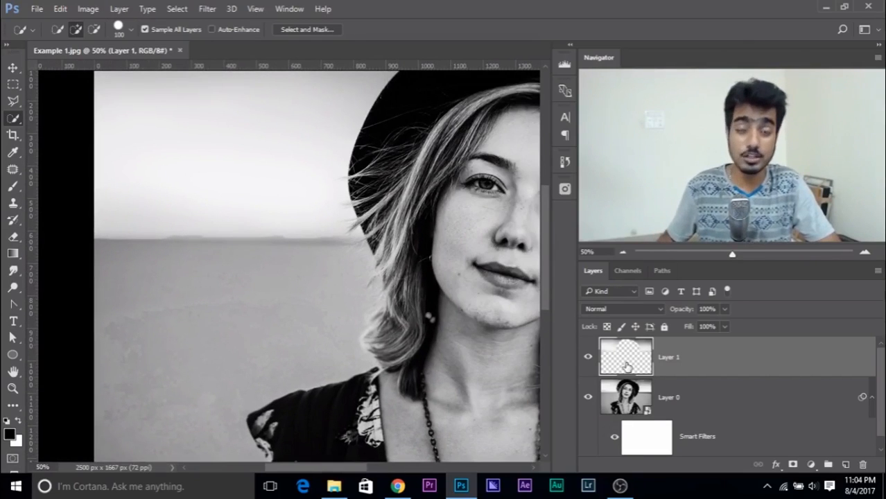
# - Add a layer mask to Layer 1 and set the Brush tool's Flow to 20%
pyautogui.click(794, 467)
pyautogui.click(12, 186)
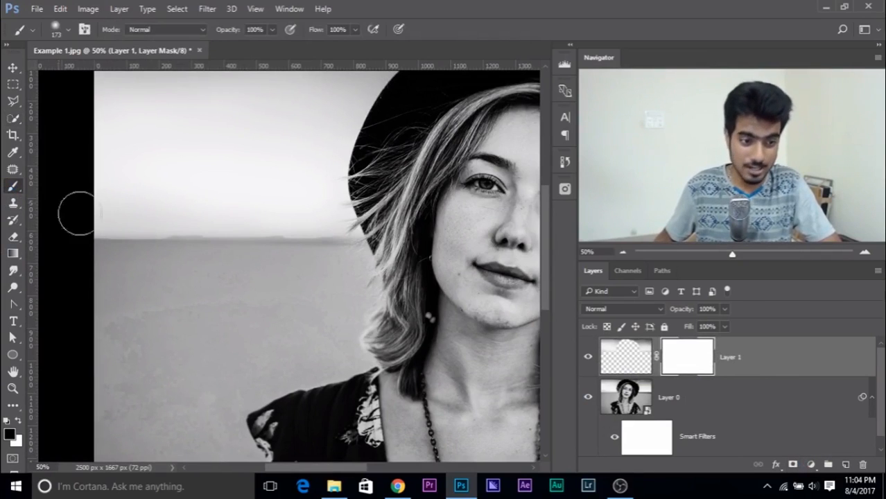
pyautogui.click(340, 29)
pyautogui.write('20')
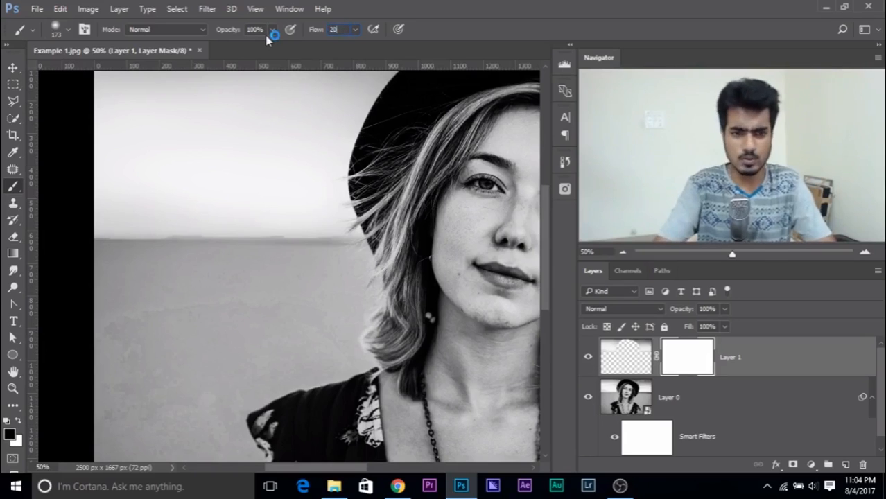
pyautogui.press('Return')
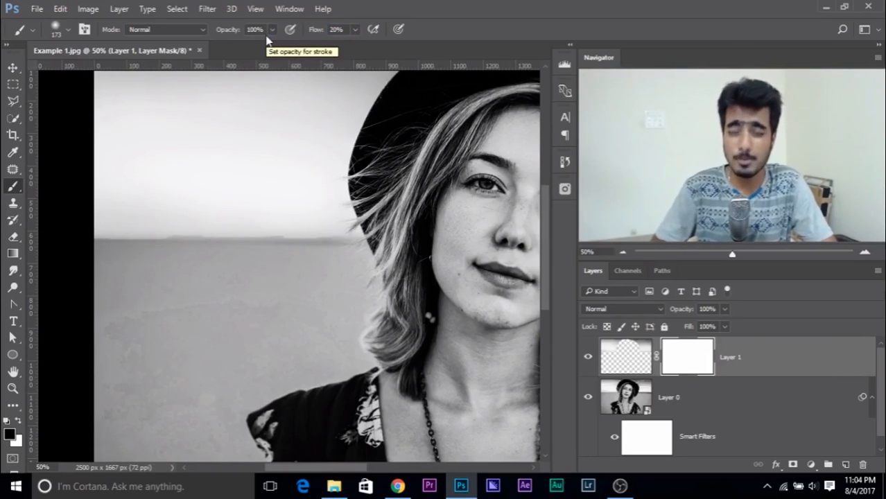
# - Enlarge the brush to 297 pixels and paint black on Layer 1's mask along the horizon left of the woman
pyautogui.hotkey('ctrl', '-')
pyautogui.hotkey('ctrl', '-')
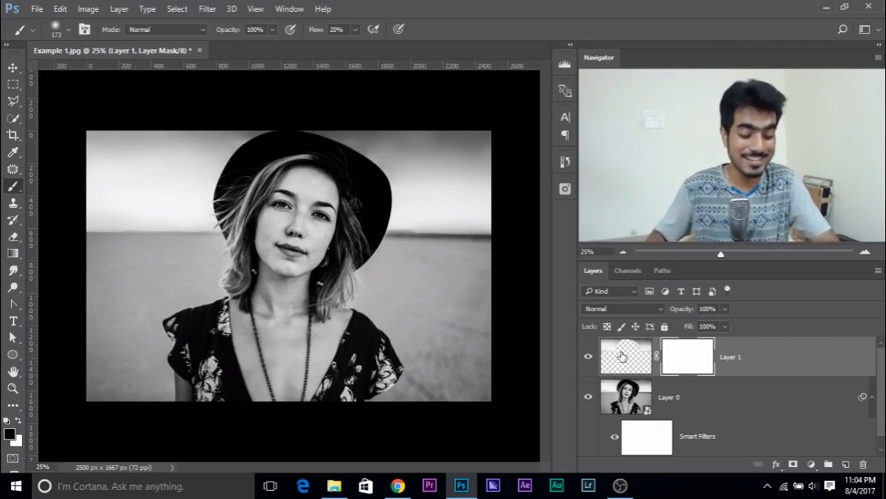
pyautogui.moveTo(166, 275); pyautogui.dragTo(182, 274)
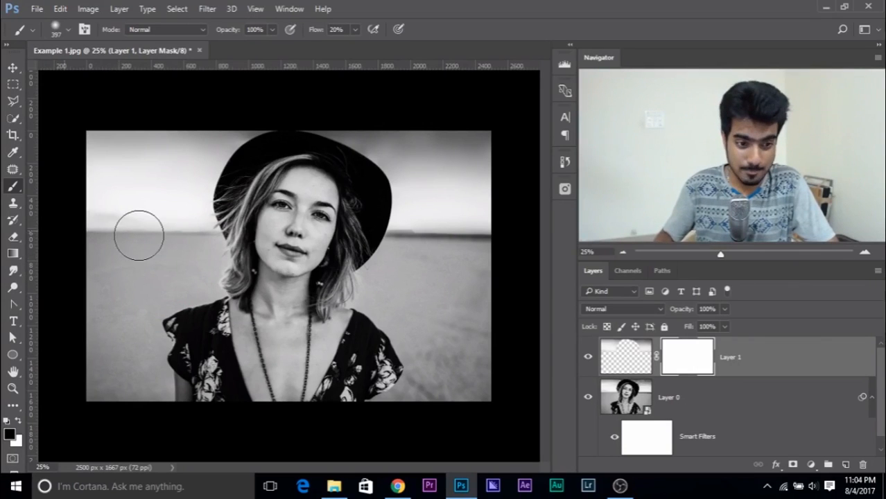
pyautogui.moveTo(109, 227); pyautogui.dragTo(192, 231)
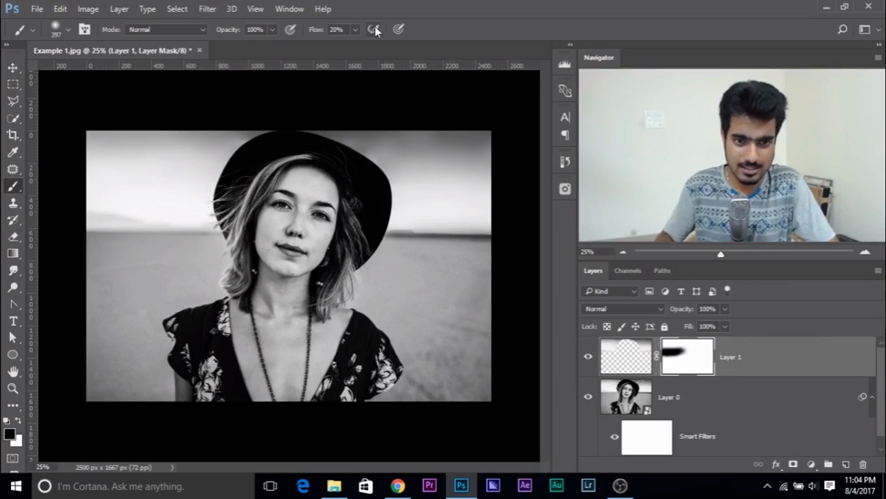
# - Raise the brush Flow to 46% and mask the sky blur along the rest of the horizon and around the hat, enlarging the brush to 349 pixels
pyautogui.click(355, 30)
pyautogui.click(371, 45)
pyautogui.click(177, 229)
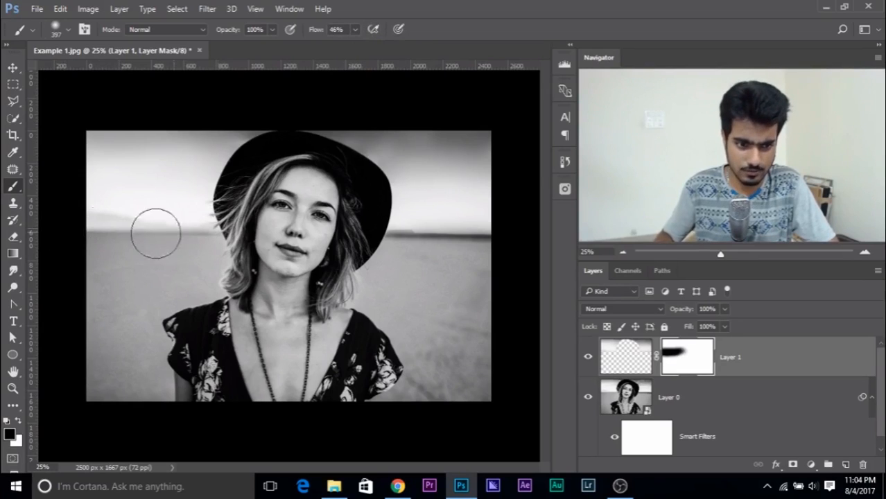
pyautogui.moveTo(429, 228)
pyautogui.mouseDown()
pyautogui.moveTo(408, 233)
pyautogui.moveTo(481, 228)
pyautogui.moveTo(485, 219)
pyautogui.moveTo(191, 218)
pyautogui.mouseUp()
pyautogui.keyDown('alt'); pyautogui.rightClick(189, 219); pyautogui.keyUp('alt')
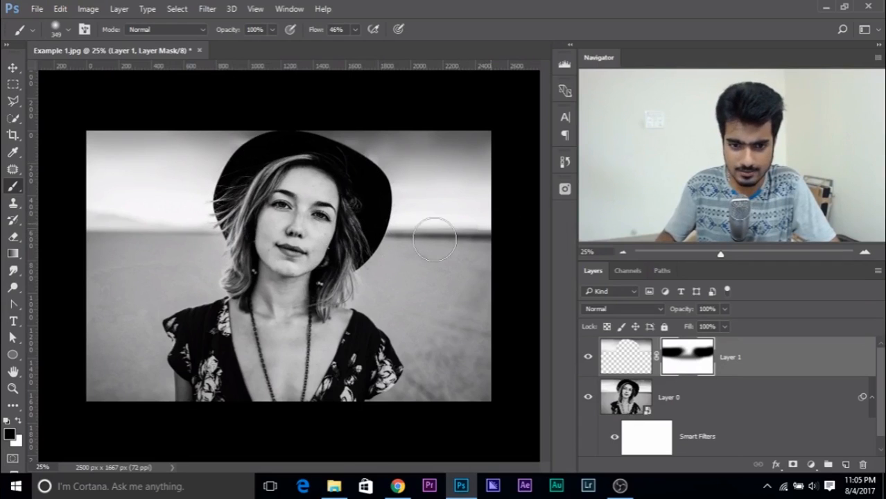
pyautogui.moveTo(378, 226); pyautogui.dragTo(439, 192)
pyautogui.press('x')
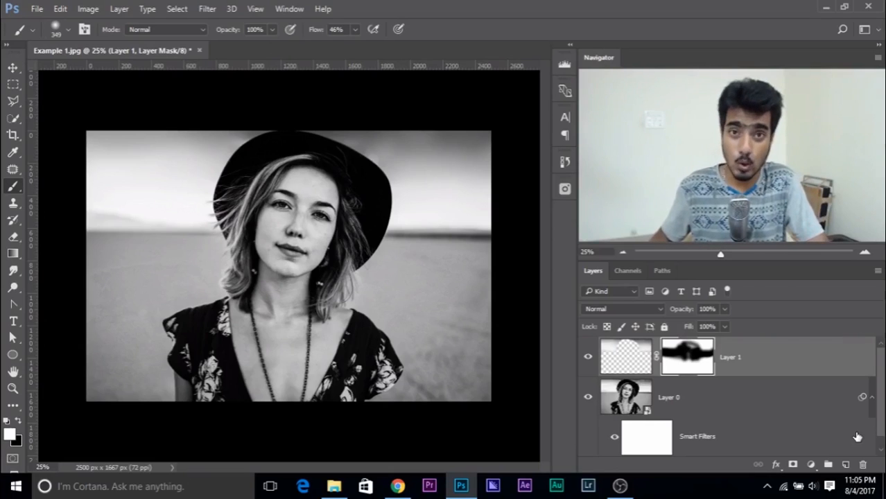
# - Stamp all visible layers into a new layer on top and convert it for smart filters
pyautogui.hotkey('ctrl', 'shift', 'alt', 'e')
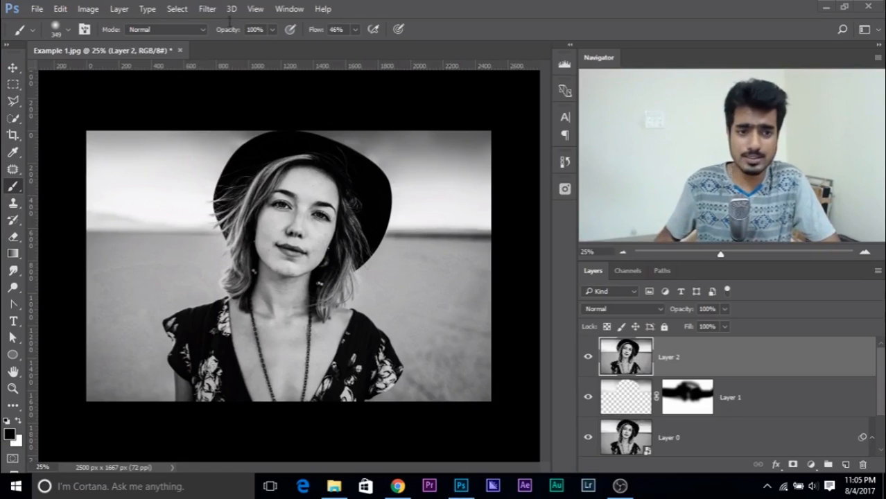
pyautogui.click(208, 8)
pyautogui.click(233, 41)
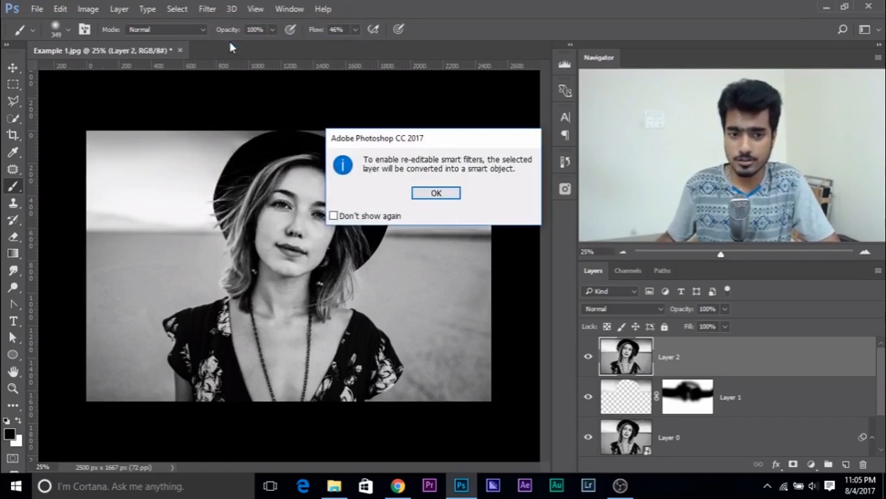
pyautogui.click(427, 192)
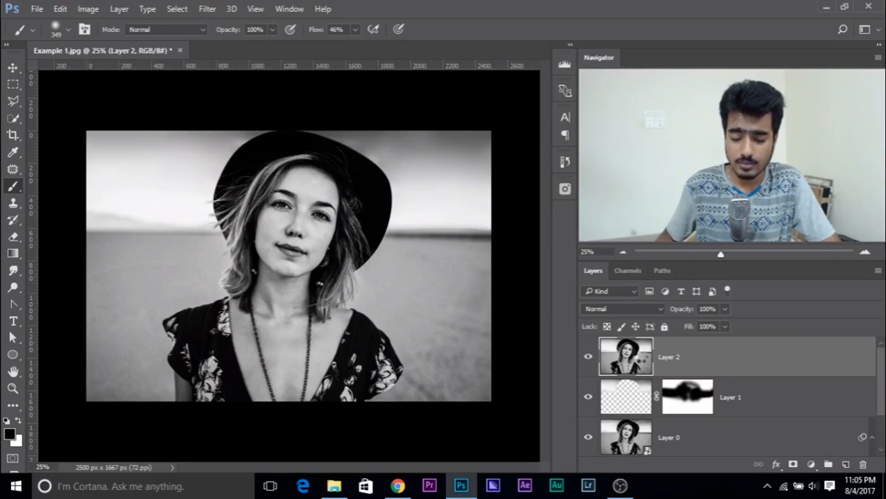
# - Apply the Filter Gallery's Film Grain effect to Layer 2, adjusting the grain while previewing the whole portrait at 33.3%
pyautogui.click(207, 9)
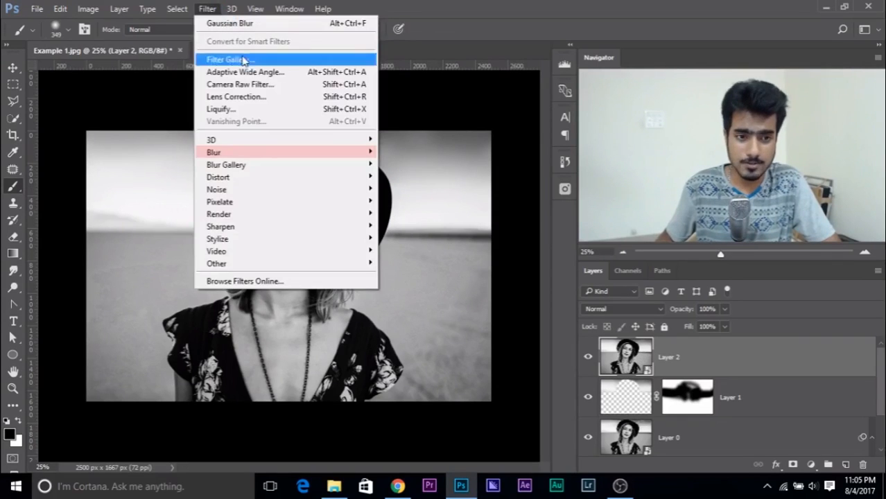
pyautogui.click(301, 100)
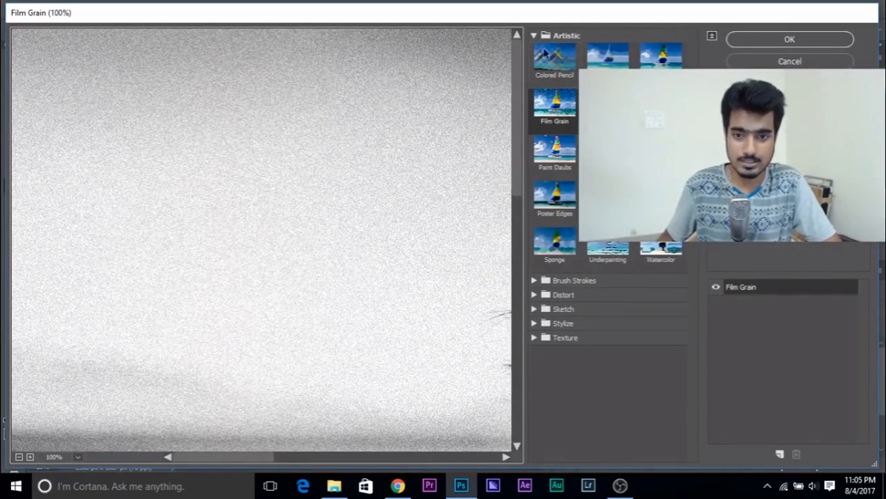
pyautogui.keyDown('alt'); pyautogui.click(274, 197); pyautogui.keyUp('alt')
pyautogui.keyDown('alt'); pyautogui.click(274, 197); pyautogui.keyUp('alt')
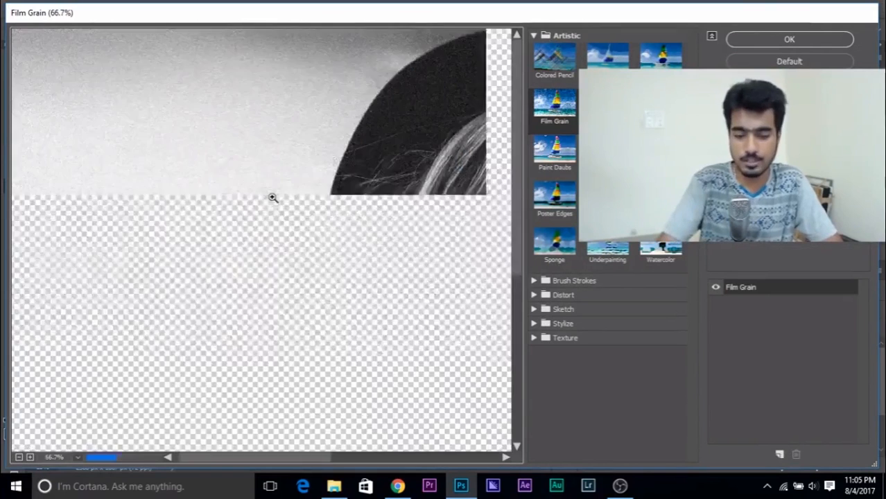
pyautogui.keyDown('alt'); pyautogui.click(272, 199); pyautogui.keyUp('alt')
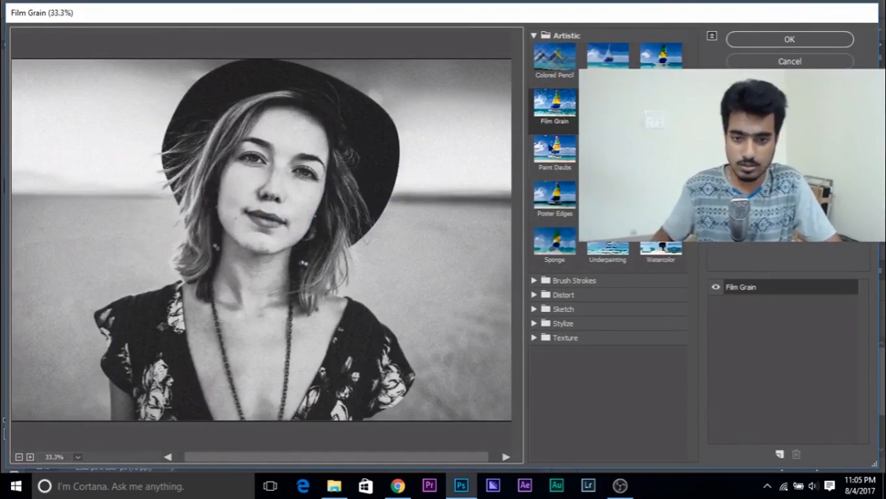
pyautogui.moveTo(745, 119); pyautogui.dragTo(769, 119)
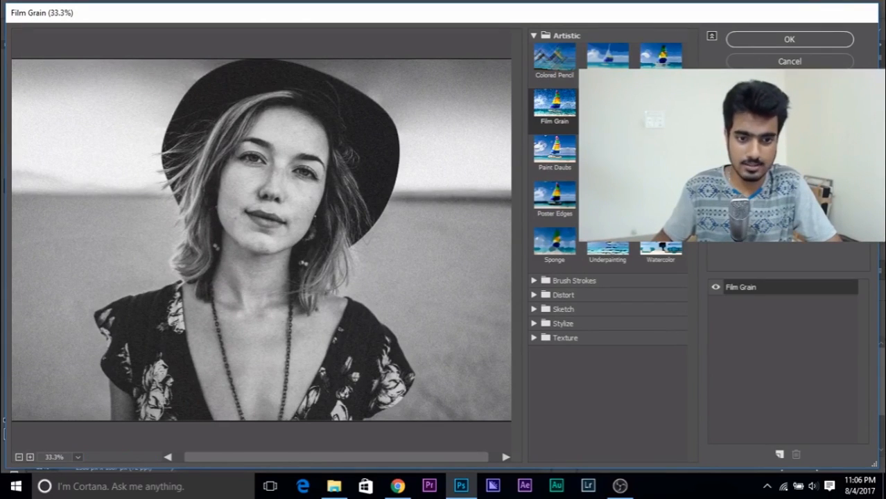
pyautogui.click(766, 40)
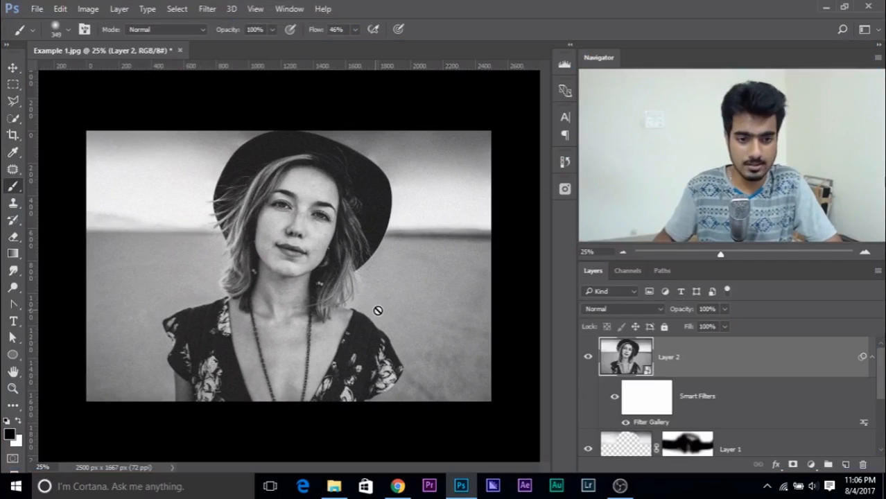
# - Compare the original colour portrait with the finished version by isolating Layer 0, hiding its smart filters and showing Layer 2
pyautogui.scroll(-3, 591, 392)
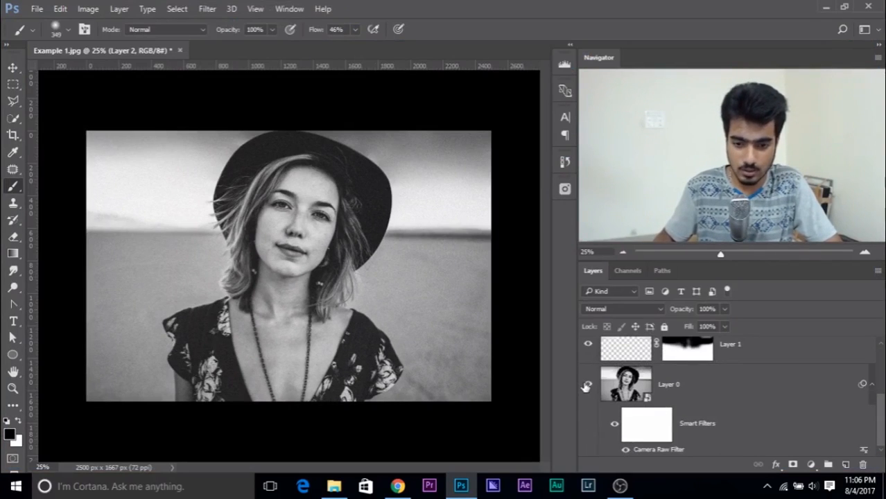
pyautogui.keyDown('alt'); pyautogui.click(588, 386); pyautogui.keyUp('alt')
pyautogui.click(614, 424)
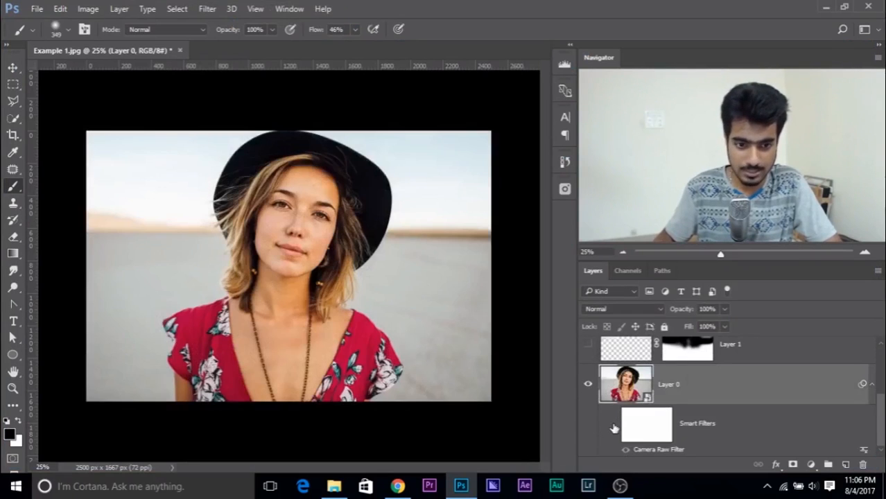
pyautogui.scroll(3, 614, 428)
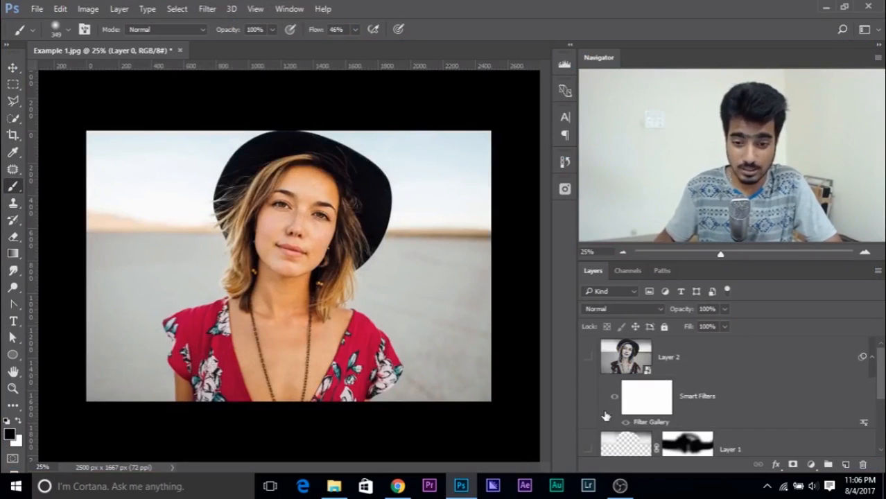
pyautogui.click(588, 359)
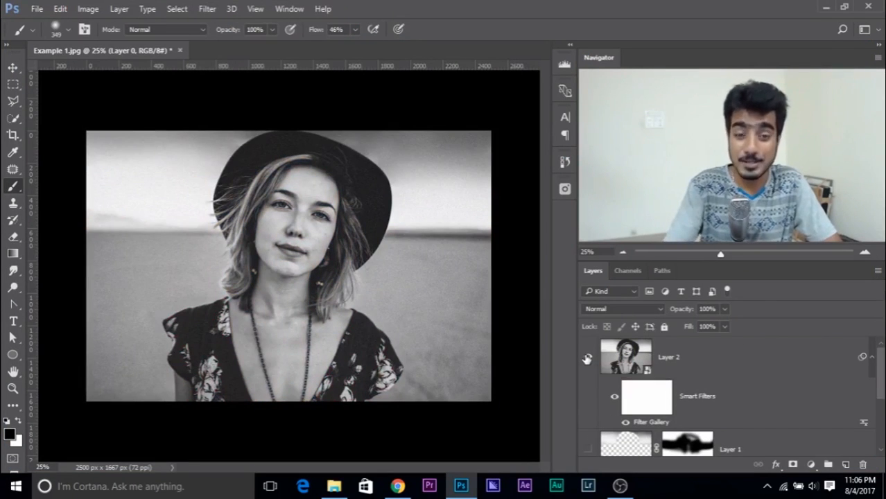
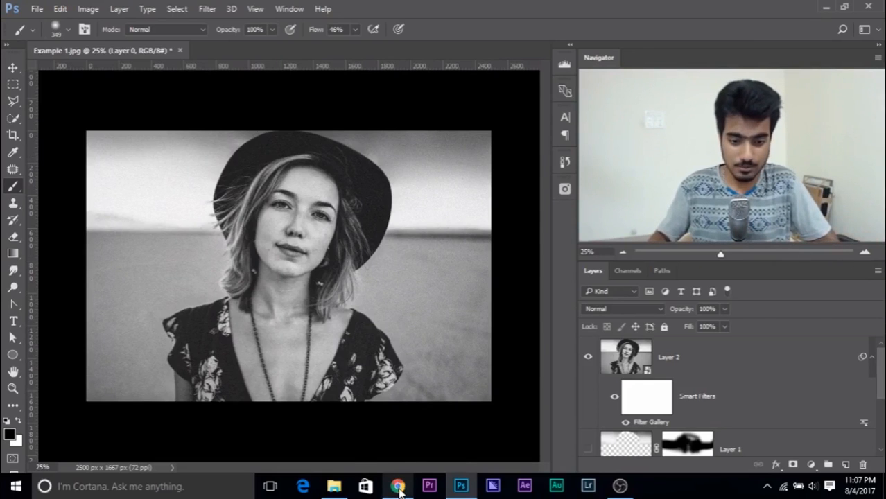
# - Open pexels-photo-132037 from the Friday PS Ad folder as a new document in Photoshop
pyautogui.moveTo(398, 489)
pyautogui.click(335, 488)
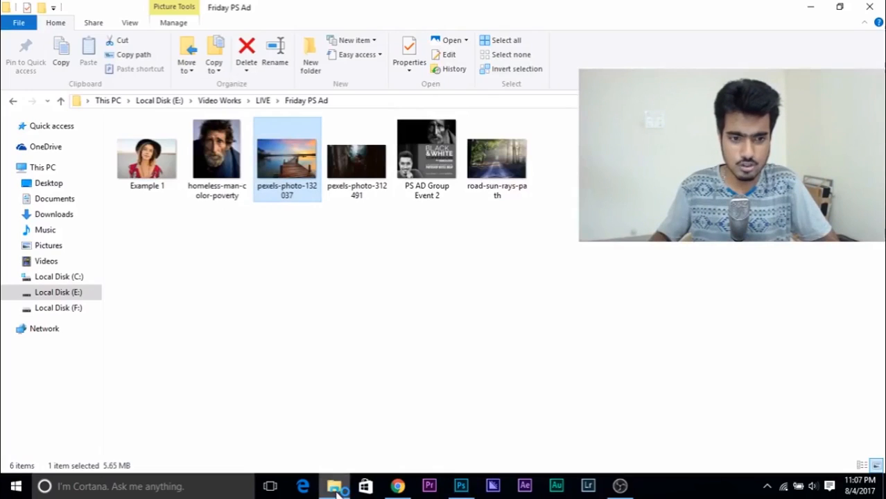
pyautogui.moveTo(293, 164); pyautogui.dragTo(269, 54)
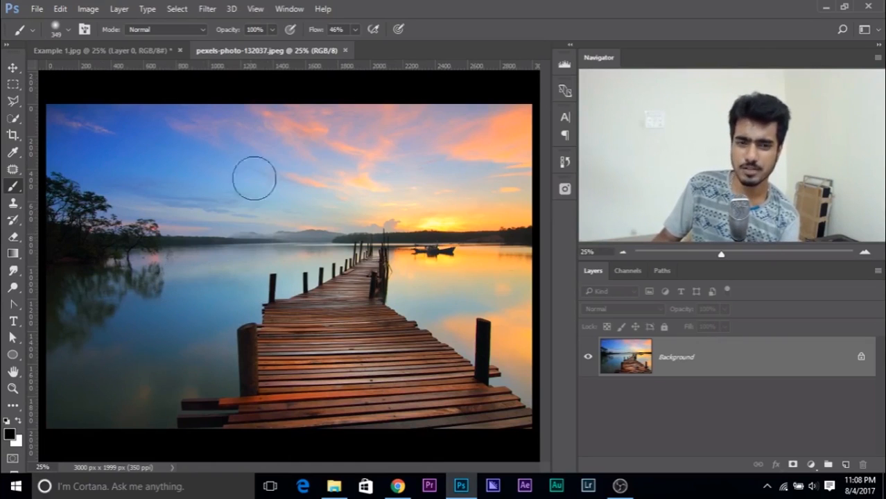
pyautogui.click(121, 49)
pyautogui.click(237, 50)
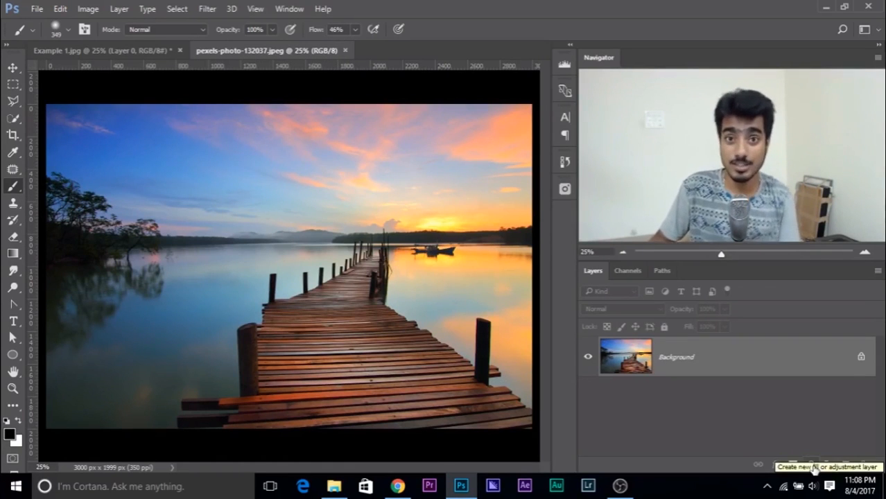
pyautogui.click(118, 9)
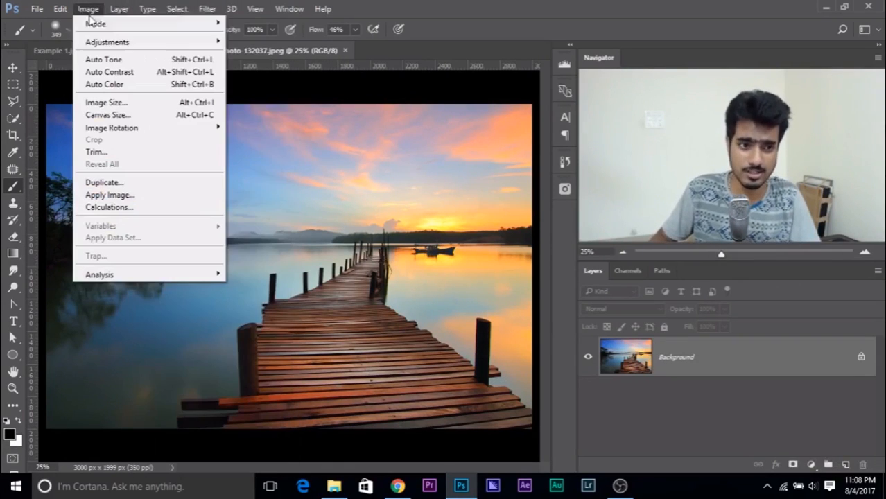
pyautogui.moveTo(107, 43)
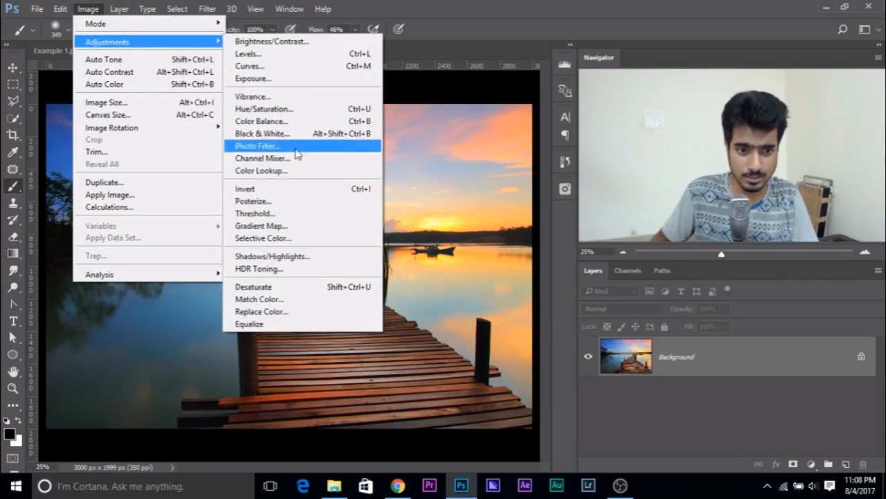
pyautogui.click(735, 370)
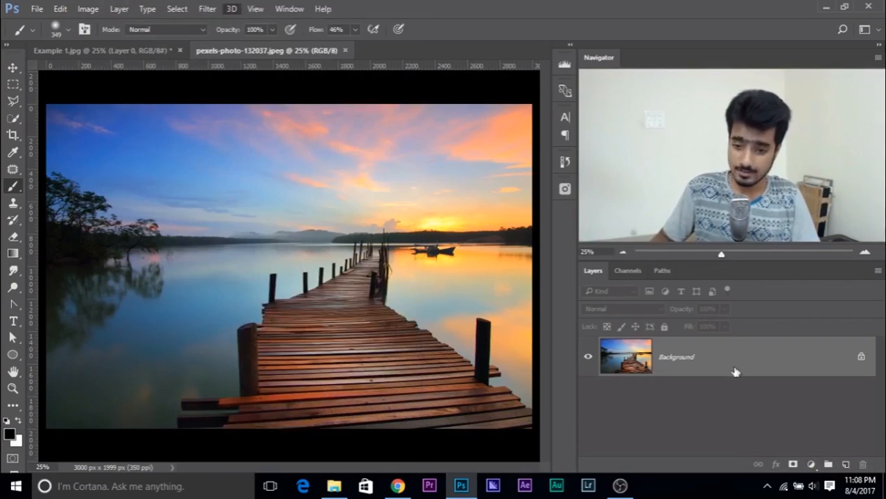
pyautogui.click(814, 466)
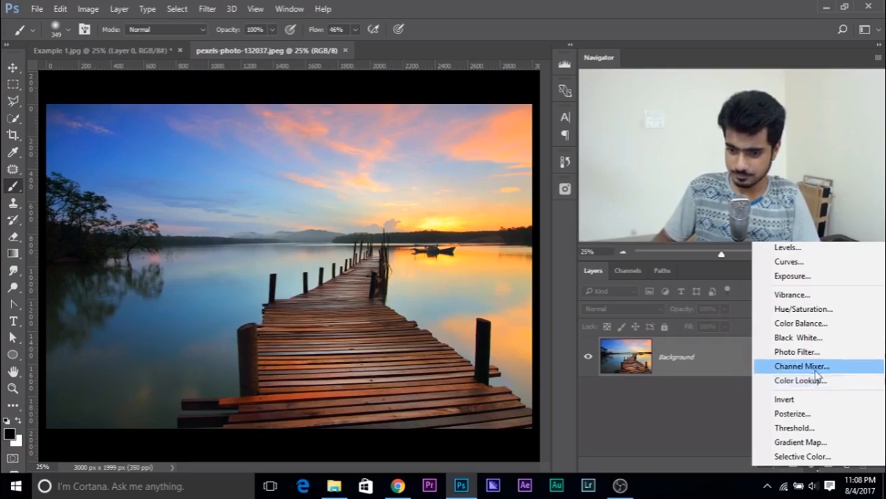
pyautogui.click(713, 358)
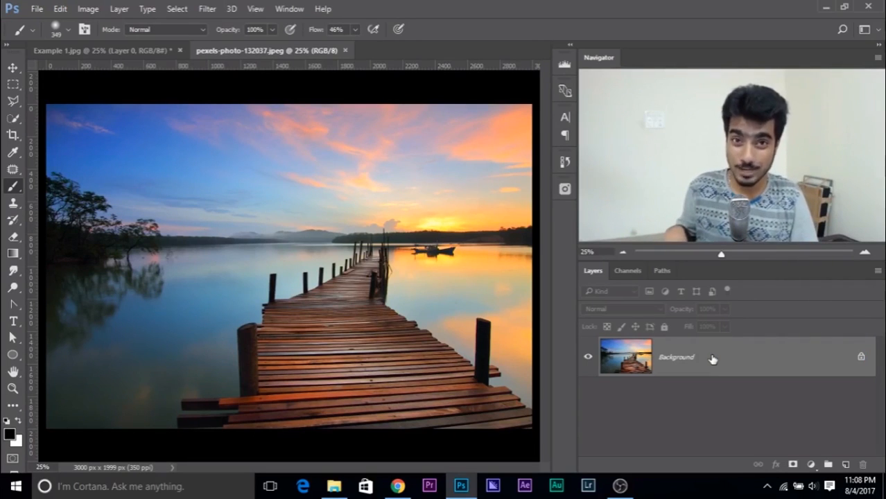
# - Examine the pier photo's Red and Green channels individually, then restore the RGB composite and return to the layers
pyautogui.click(634, 271)
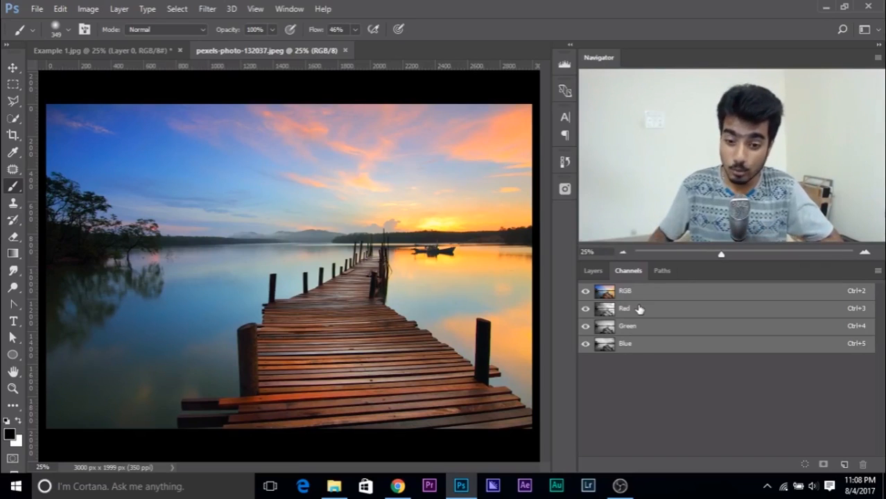
pyautogui.click(638, 309)
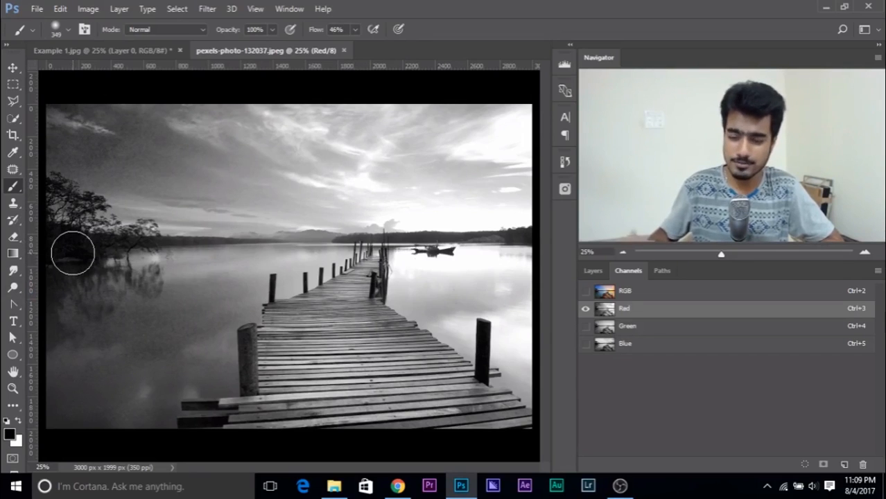
pyautogui.click(635, 334)
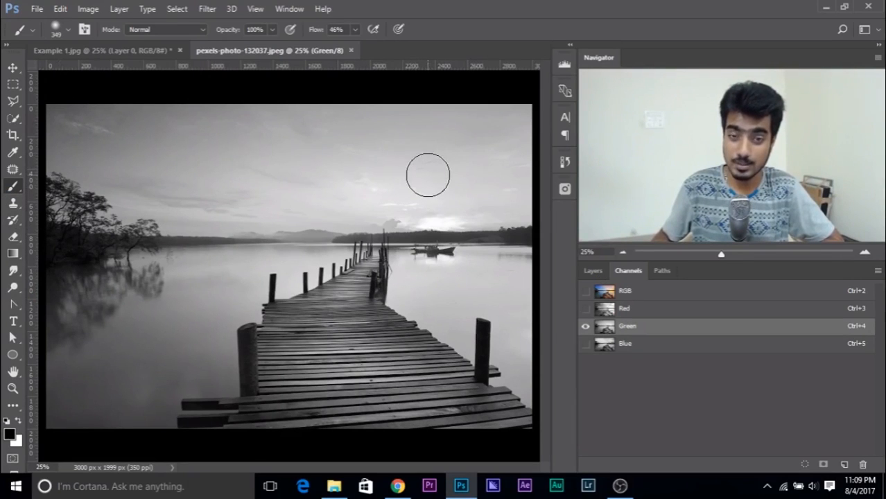
pyautogui.click(672, 292)
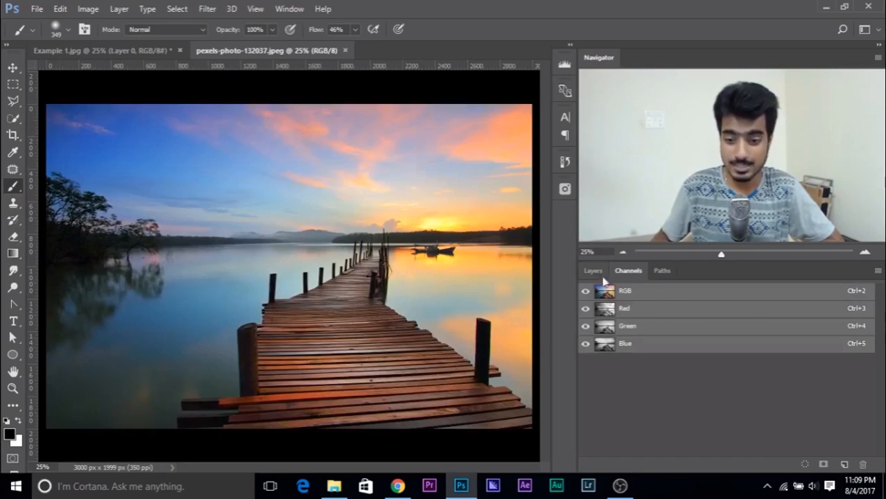
pyautogui.click(591, 270)
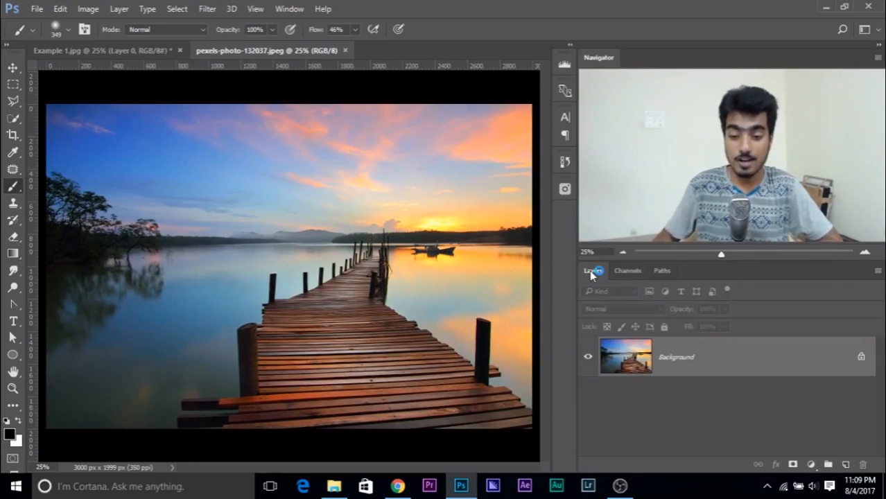
# - Add a Channel Mixer adjustment layer above the Background and place its properties over the photo's left side
pyautogui.click(809, 464)
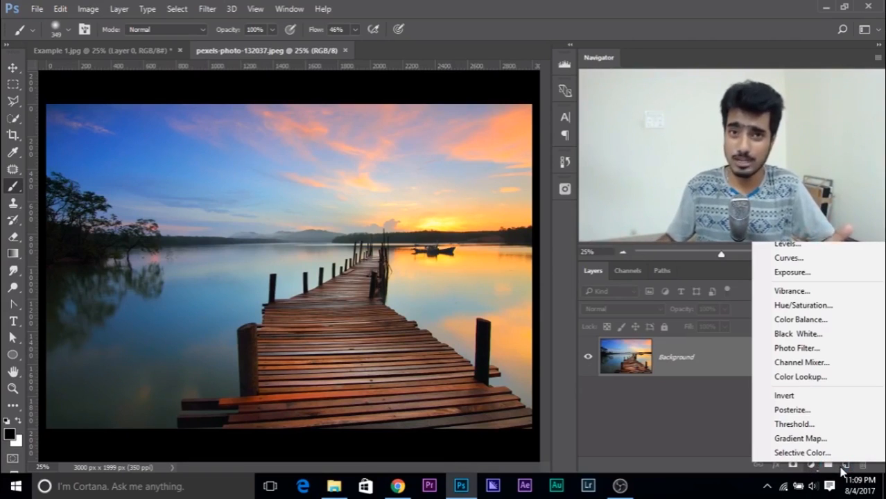
pyautogui.click(824, 367)
pyautogui.moveTo(67, 173); pyautogui.dragTo(391, 115)
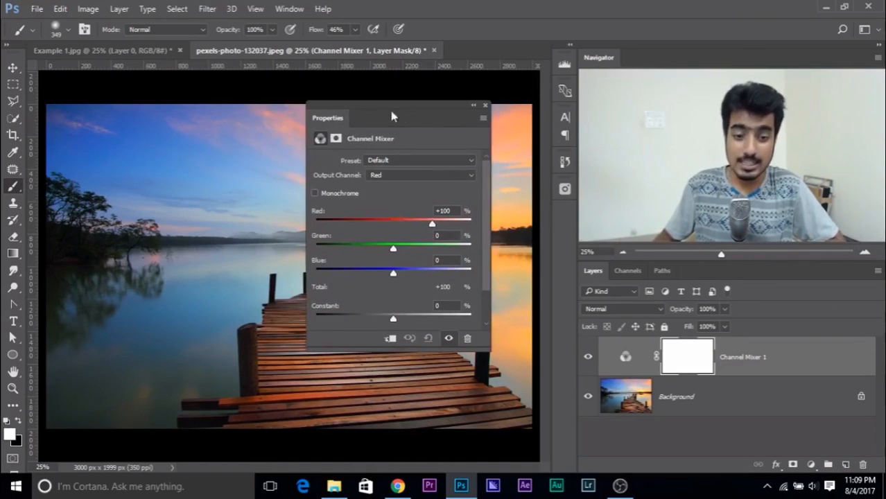
pyautogui.click(489, 104)
pyautogui.doubleClick(626, 357)
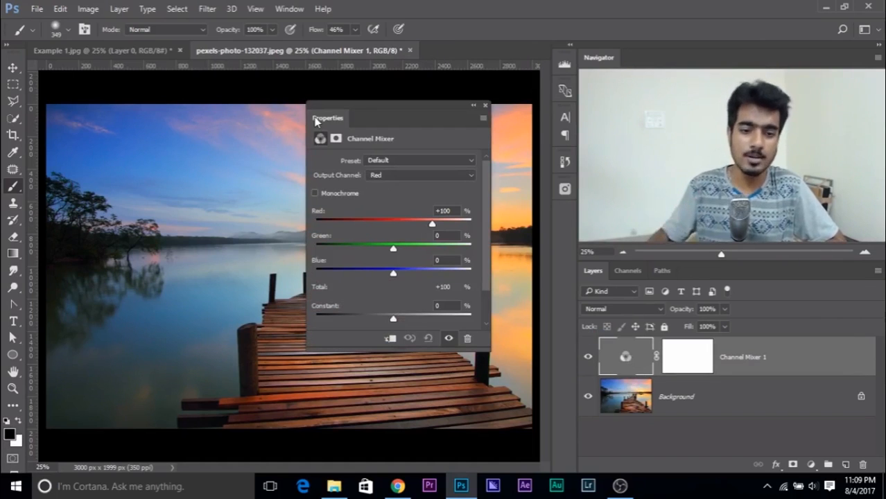
pyautogui.moveTo(316, 120); pyautogui.dragTo(69, 128)
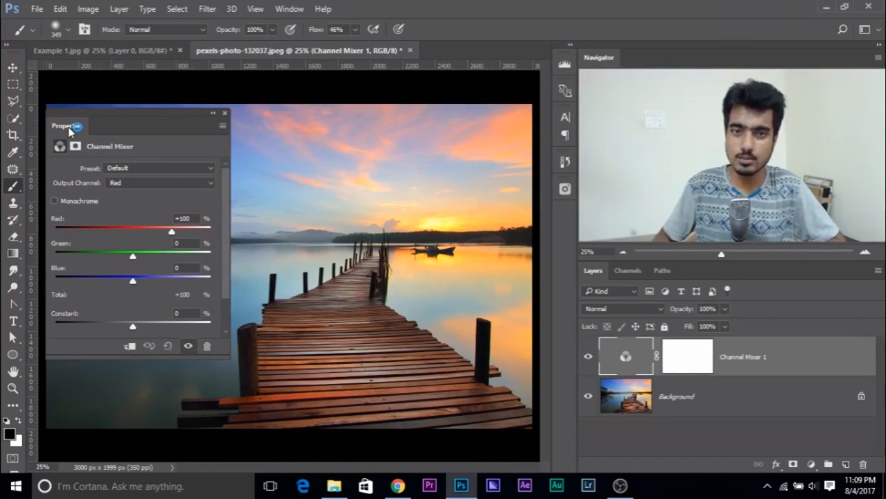
# - Examine the Channel Mixer's presets and output channel options with Red selected, and reposition its properties lower over the photo
pyautogui.click(132, 183)
pyautogui.click(119, 183)
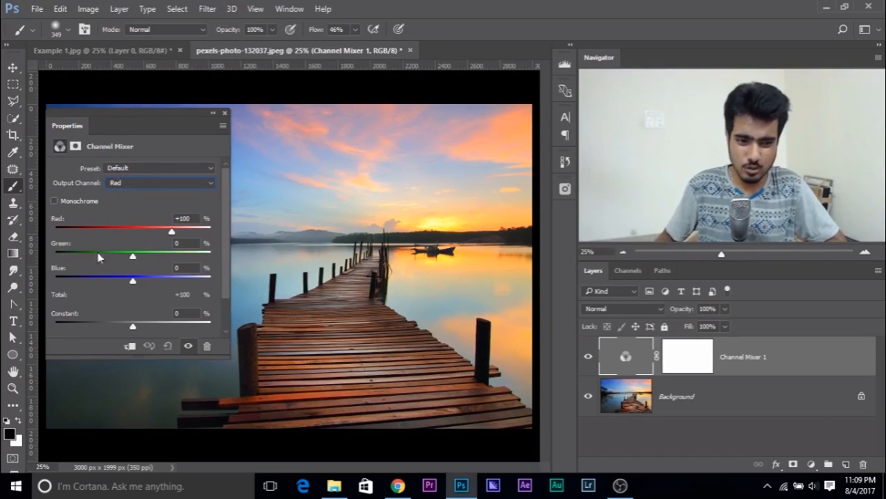
pyautogui.click(223, 126)
pyautogui.click(169, 168)
pyautogui.click(171, 168)
pyautogui.click(171, 169)
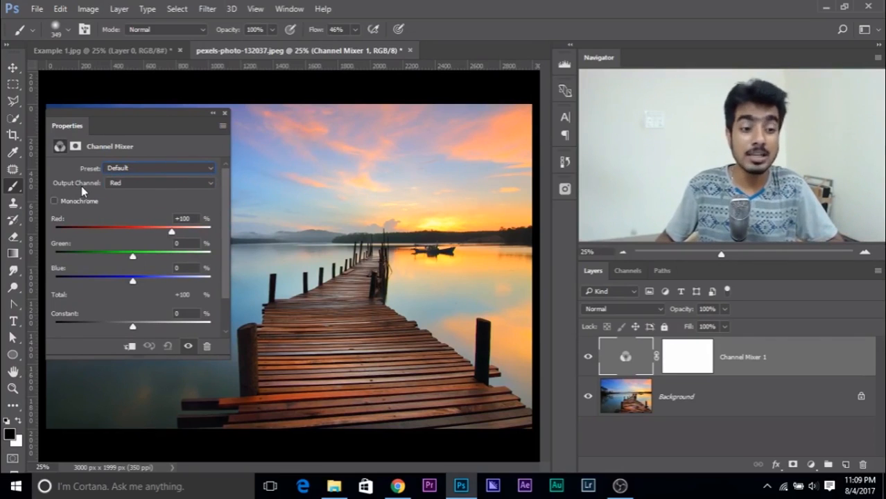
pyautogui.click(127, 185)
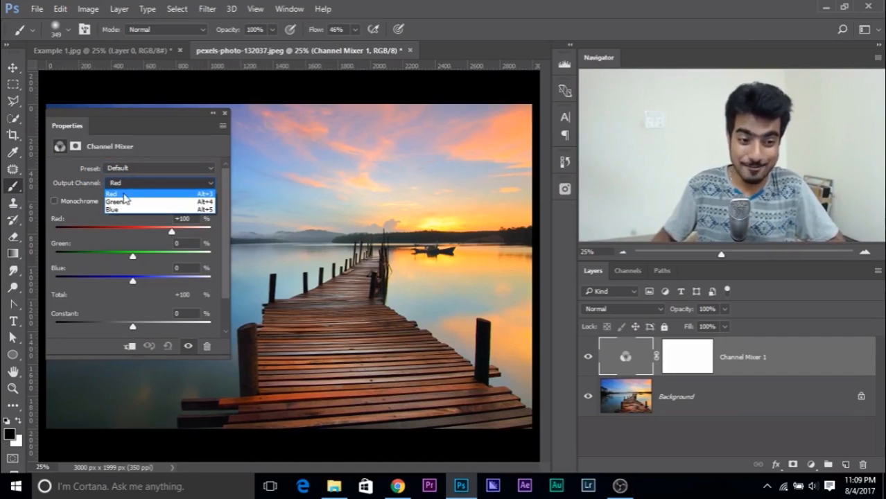
pyautogui.click(124, 196)
pyautogui.click(129, 183)
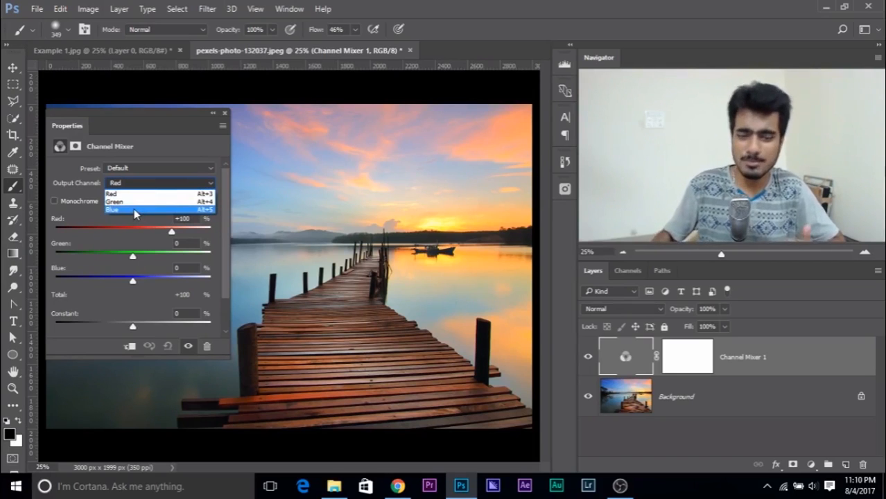
pyautogui.click(136, 198)
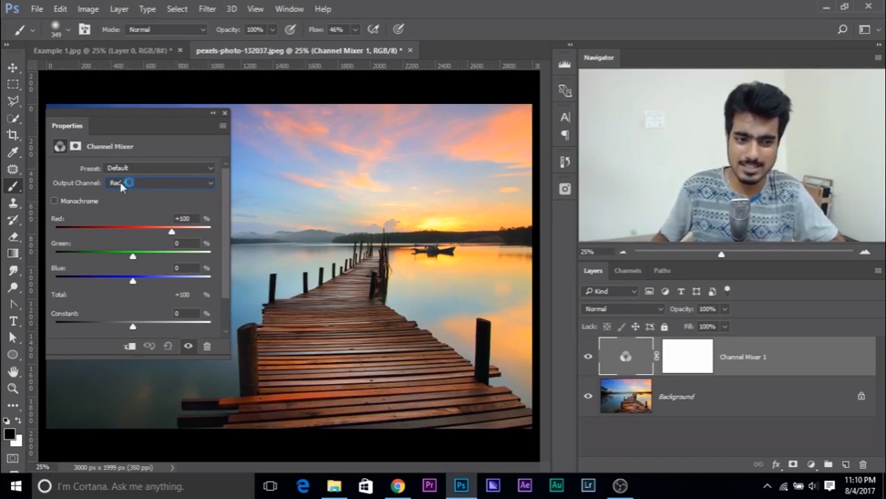
pyautogui.moveTo(70, 127); pyautogui.dragTo(75, 117)
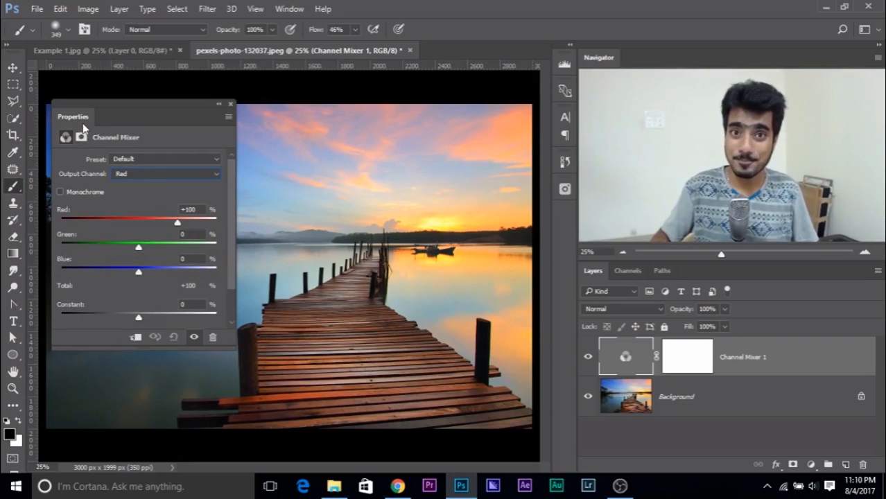
pyautogui.moveTo(86, 121); pyautogui.dragTo(116, 200)
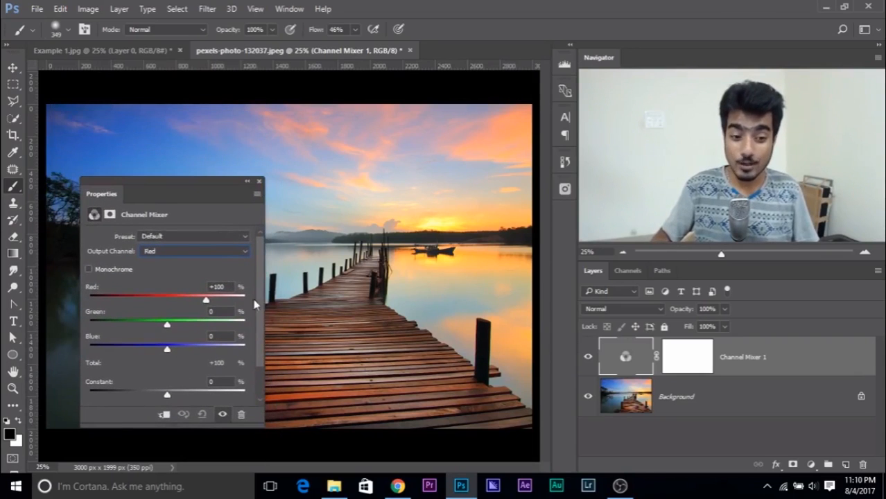
# - Try boosting the Channel Mixer's Red output with red +105, green +35 reduced to +3, and blue +47
pyautogui.moveTo(200, 301); pyautogui.dragTo(220, 301)
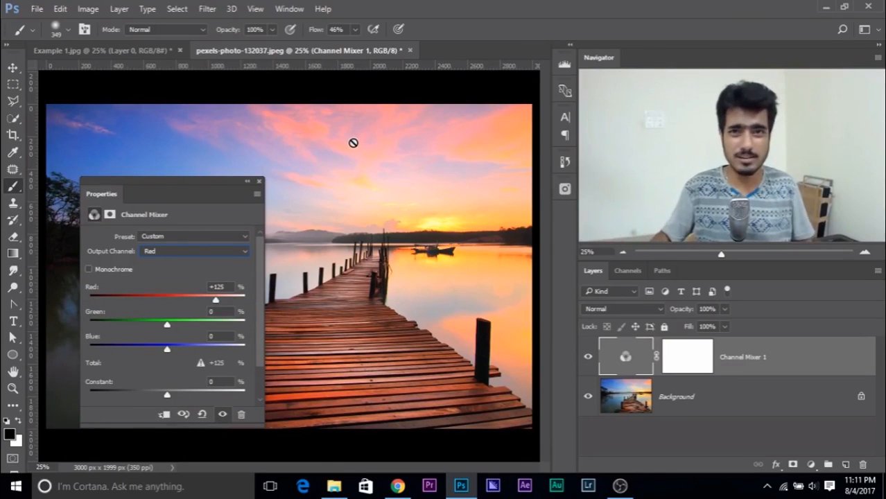
pyautogui.moveTo(217, 300); pyautogui.dragTo(207, 304)
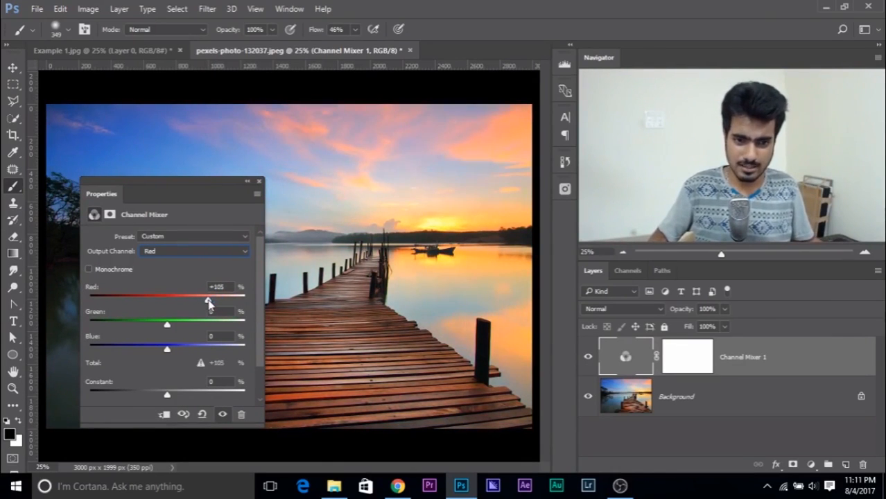
pyautogui.moveTo(123, 190); pyautogui.dragTo(287, 249)
pyautogui.moveTo(339, 370); pyautogui.dragTo(353, 369)
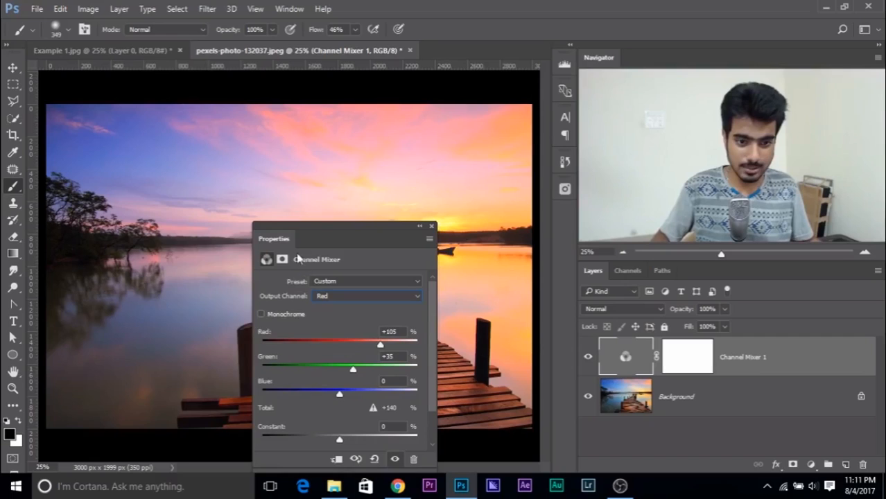
pyautogui.moveTo(286, 240); pyautogui.dragTo(179, 200)
pyautogui.moveTo(245, 328); pyautogui.dragTo(250, 354)
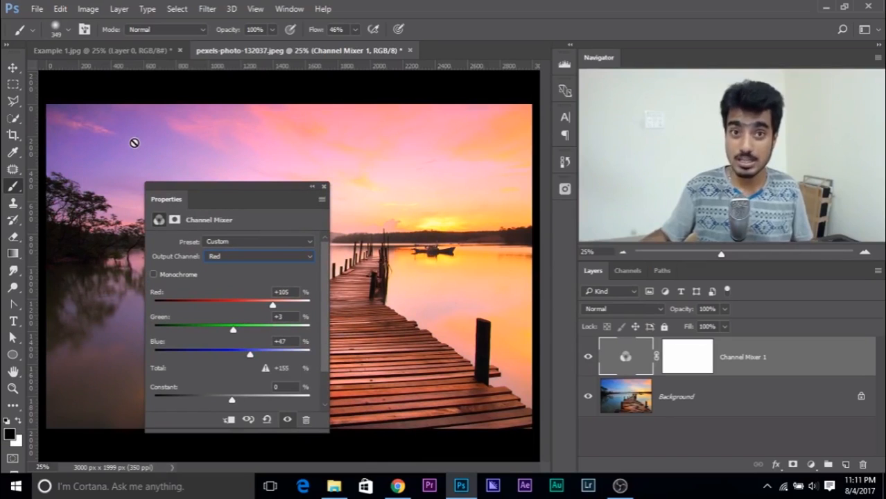
# - Try blue -20 and green +12 in the Red output, and reset the Channel Mixer to its default values
pyautogui.moveTo(167, 201); pyautogui.dragTo(82, 181)
pyautogui.moveTo(169, 339); pyautogui.dragTo(144, 338)
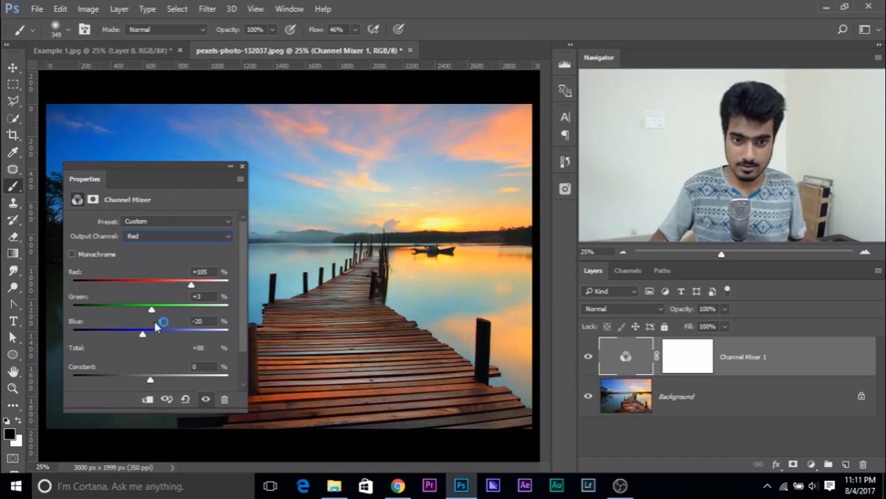
pyautogui.moveTo(192, 284)
pyautogui.mouseDown()
pyautogui.moveTo(179, 284)
pyautogui.moveTo(192, 284)
pyautogui.mouseUp()
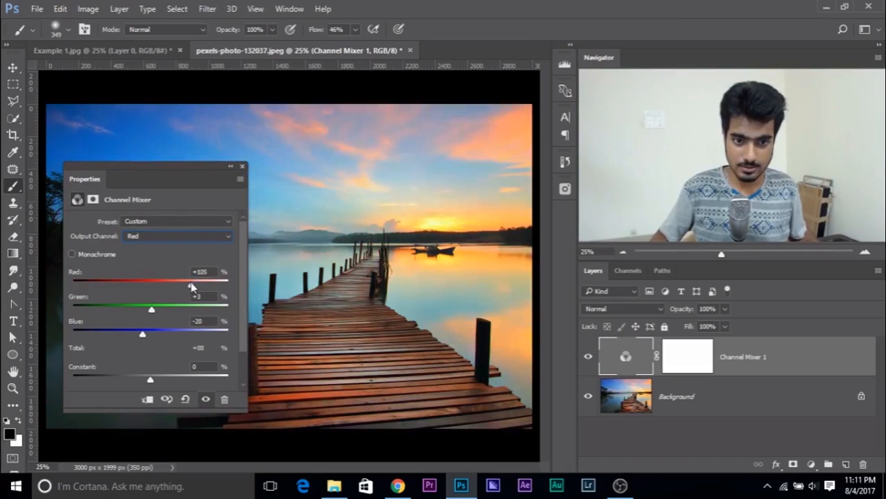
pyautogui.moveTo(151, 313); pyautogui.dragTo(156, 312)
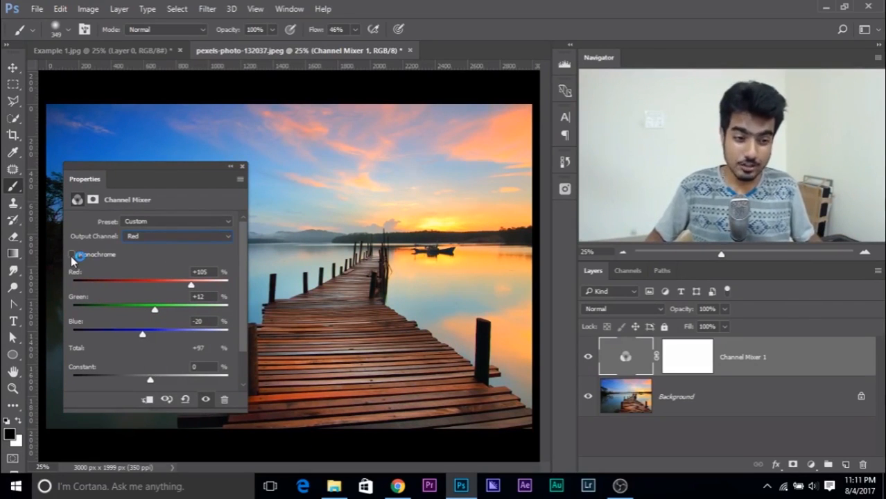
pyautogui.click(185, 400)
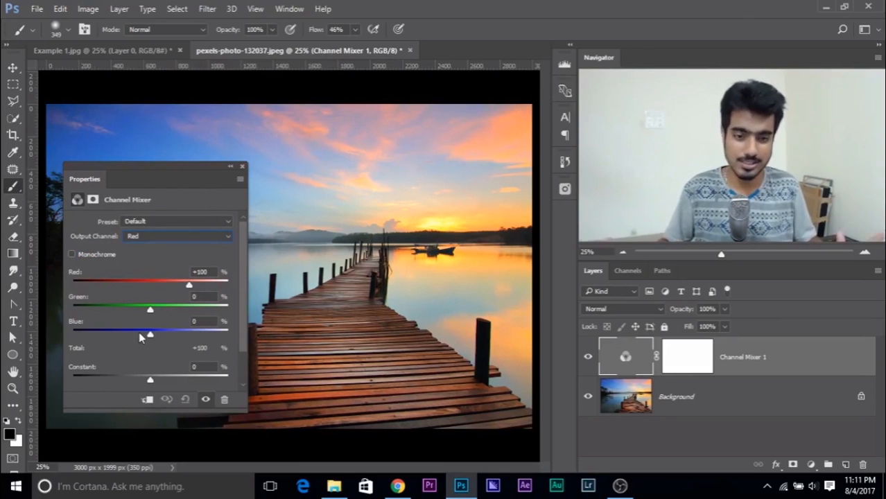
# - Turn on Monochrome in the Channel Mixer, keep Gray as the output channel, and place its properties near the photo's left edge
pyautogui.click(73, 255)
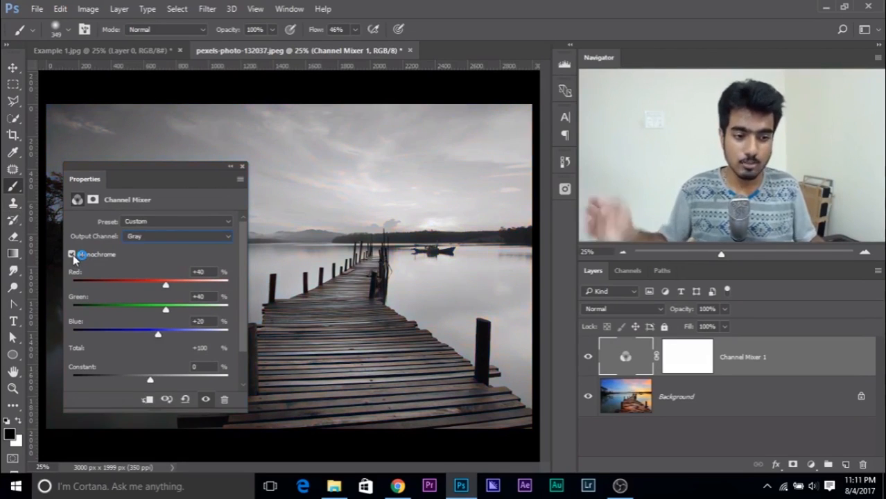
pyautogui.moveTo(97, 179); pyautogui.dragTo(156, 162)
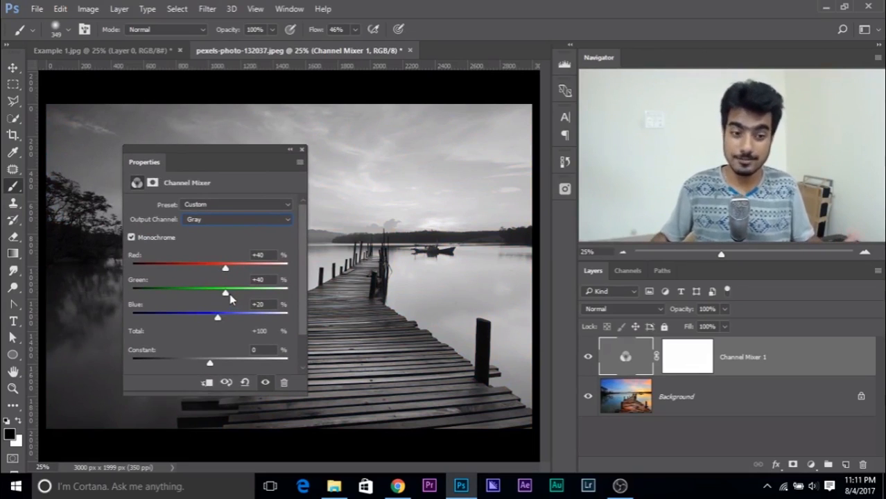
pyautogui.click(206, 220)
pyautogui.click(208, 229)
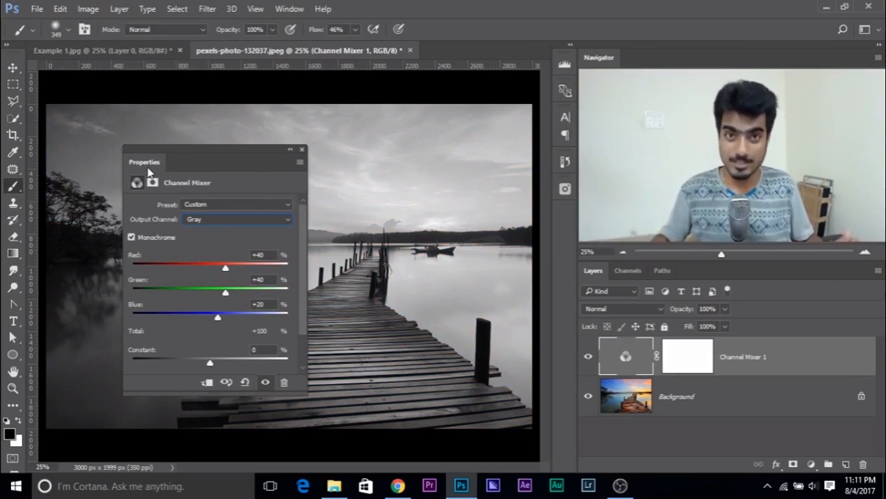
pyautogui.moveTo(142, 167); pyautogui.dragTo(72, 170)
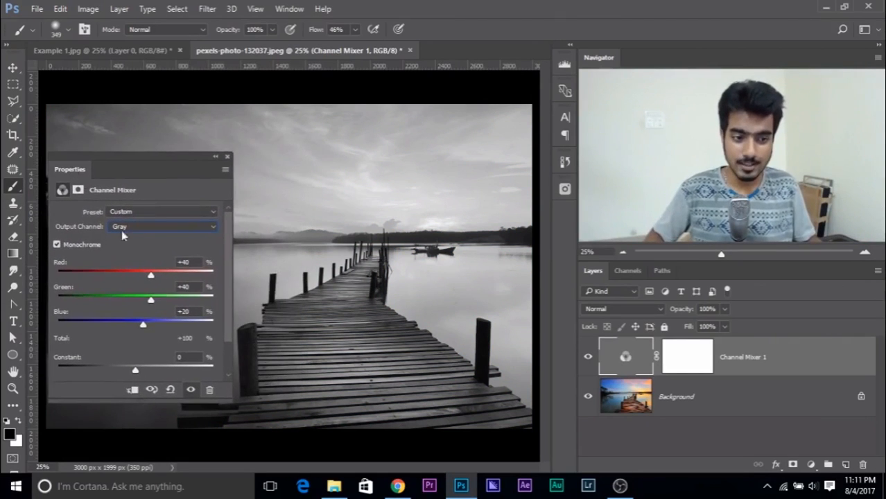
pyautogui.click(155, 289)
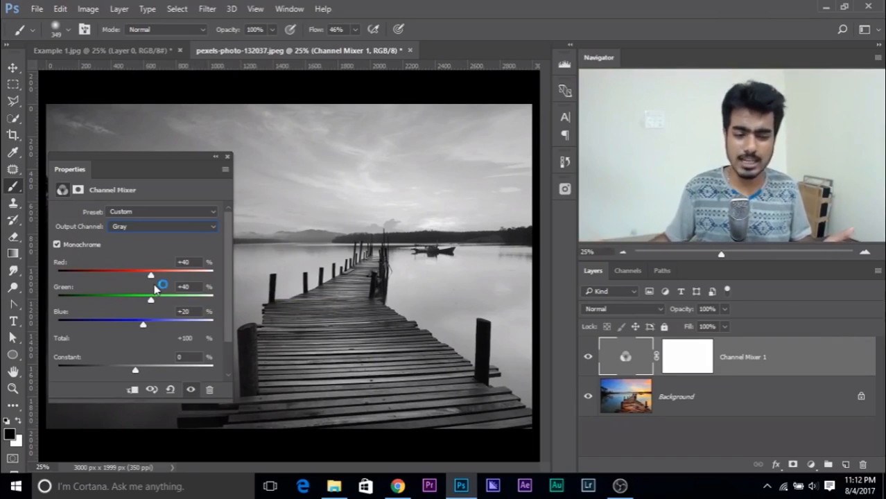
pyautogui.click(151, 278)
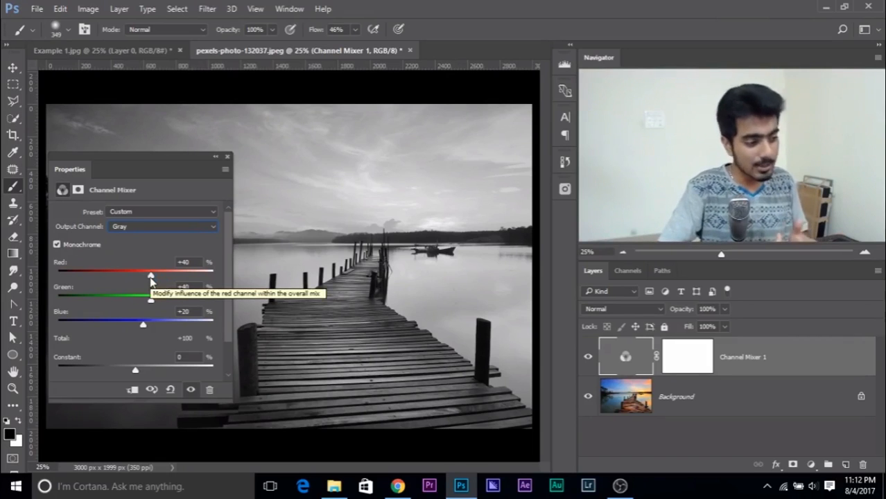
pyautogui.click(151, 278)
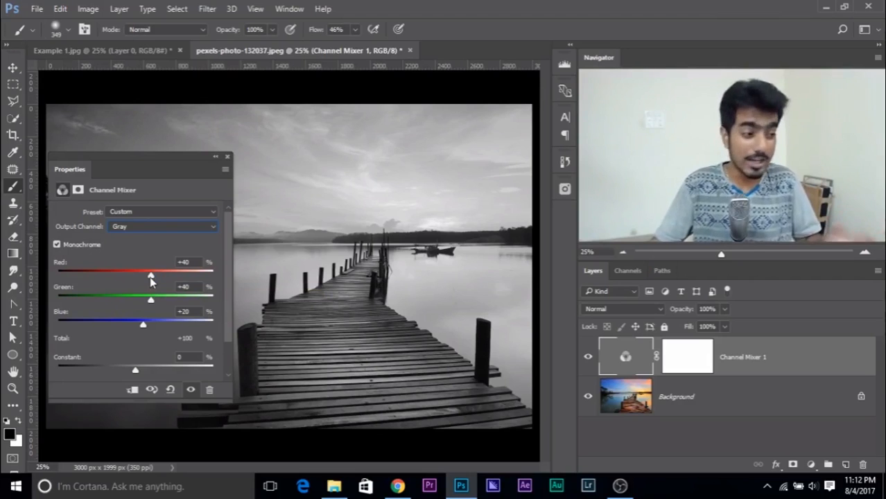
pyautogui.click(152, 278)
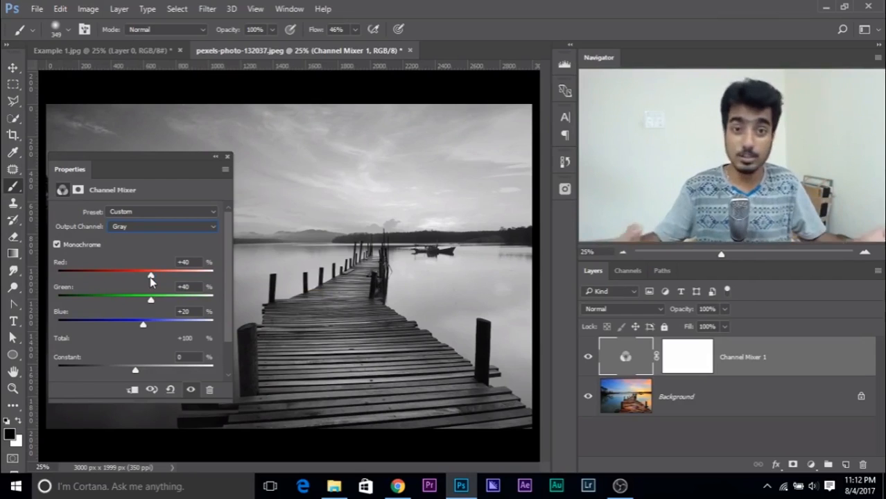
pyautogui.click(152, 278)
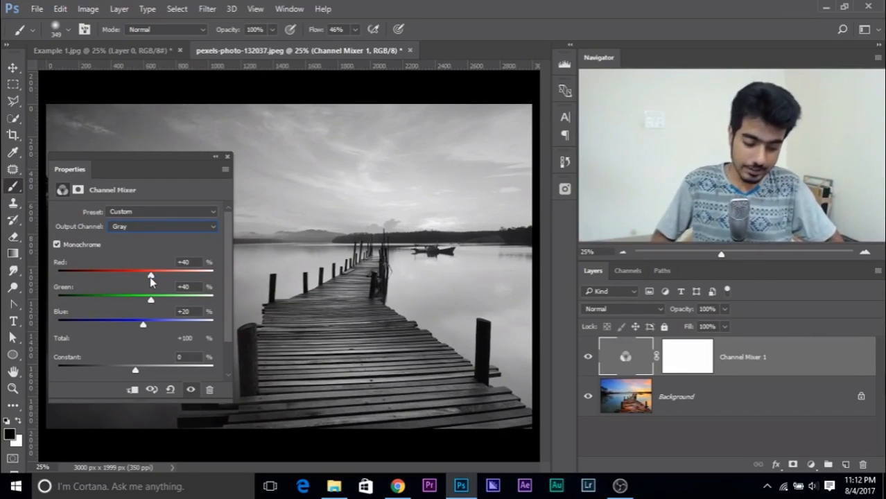
pyautogui.click(151, 278)
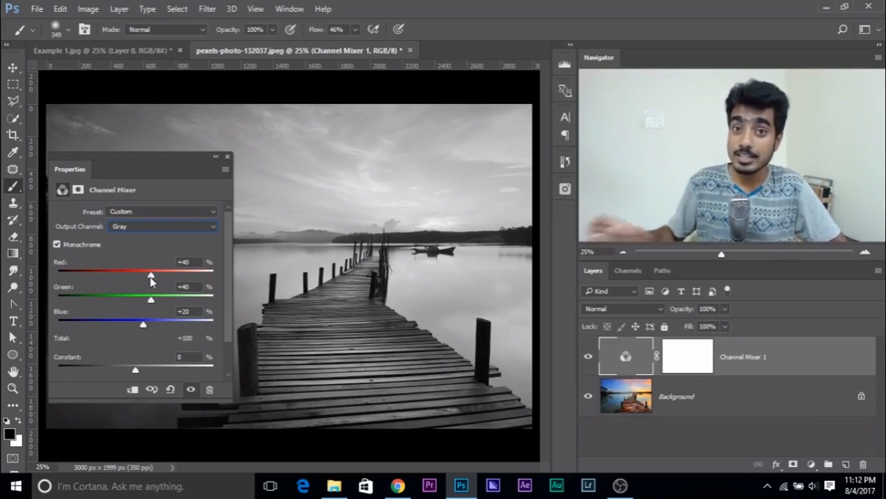
pyautogui.click(152, 278)
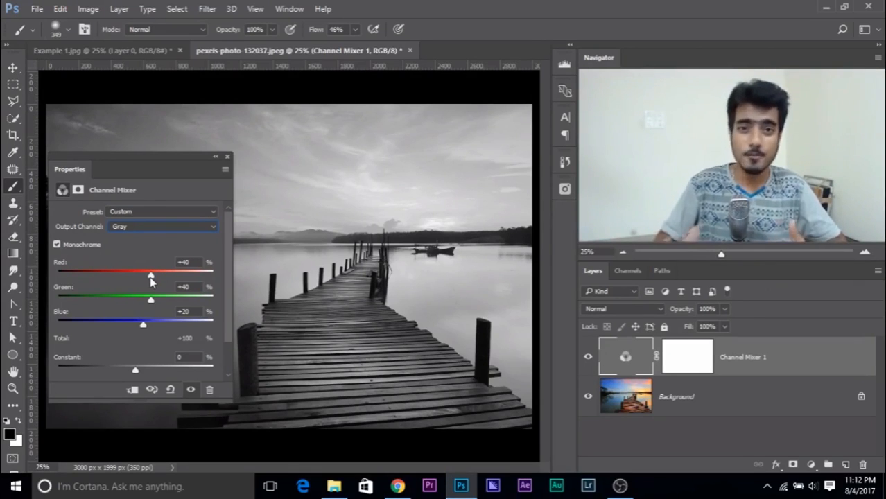
pyautogui.click(151, 277)
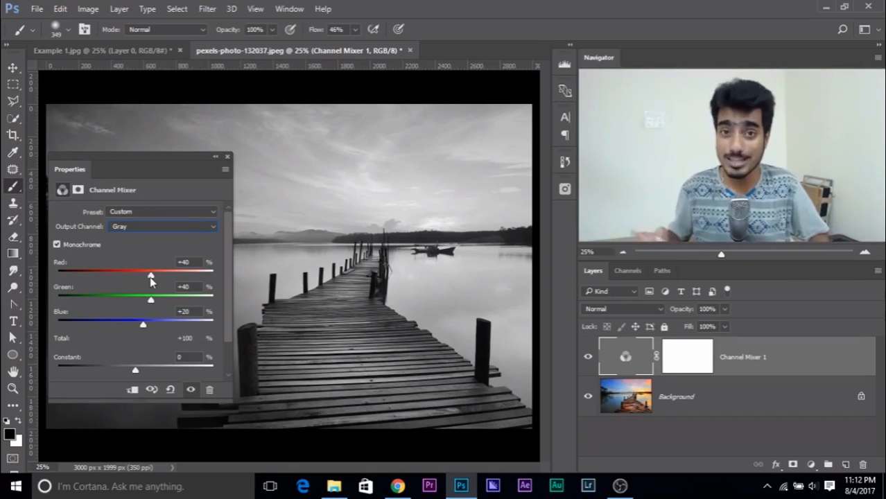
pyautogui.click(151, 277)
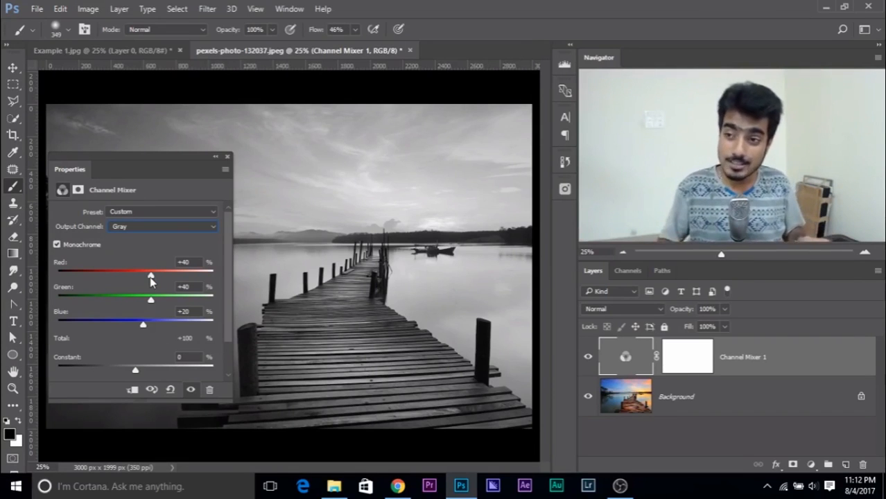
pyautogui.click(151, 277)
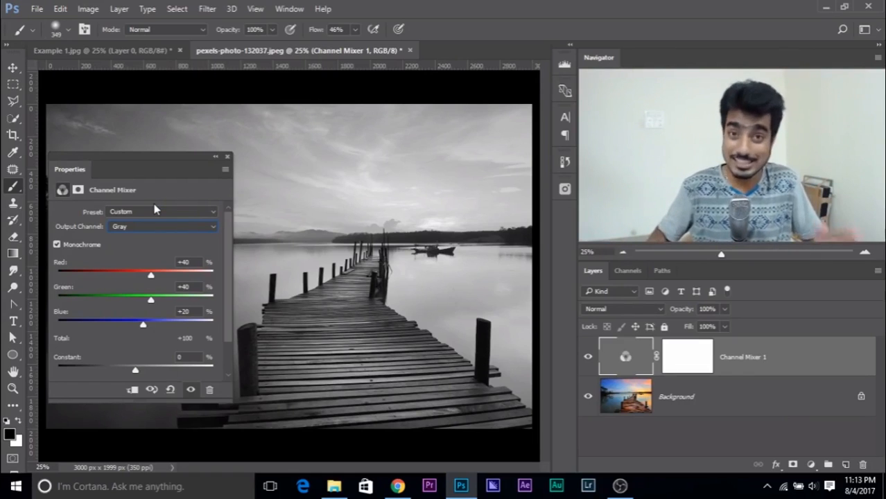
# - Set the red contribution to +53% and green to +18% in the monochrome Channel Mixer adjustment
pyautogui.moveTo(78, 171); pyautogui.dragTo(91, 194)
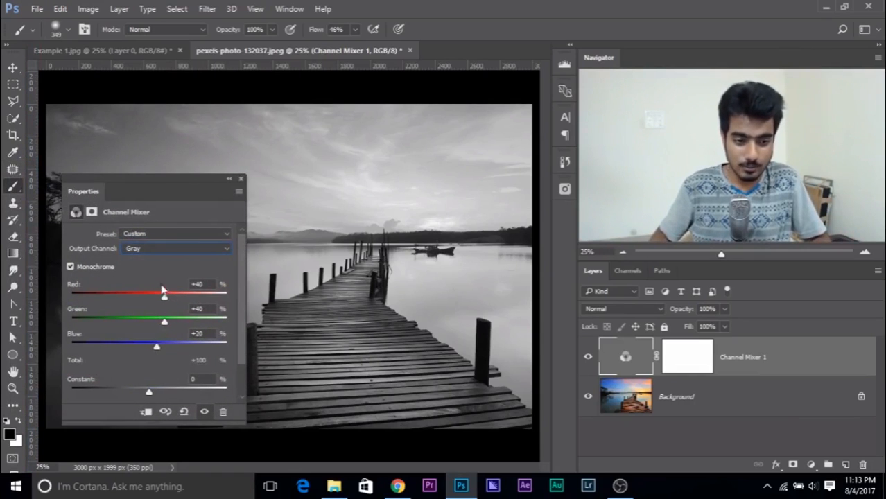
pyautogui.moveTo(165, 296); pyautogui.dragTo(156, 324)
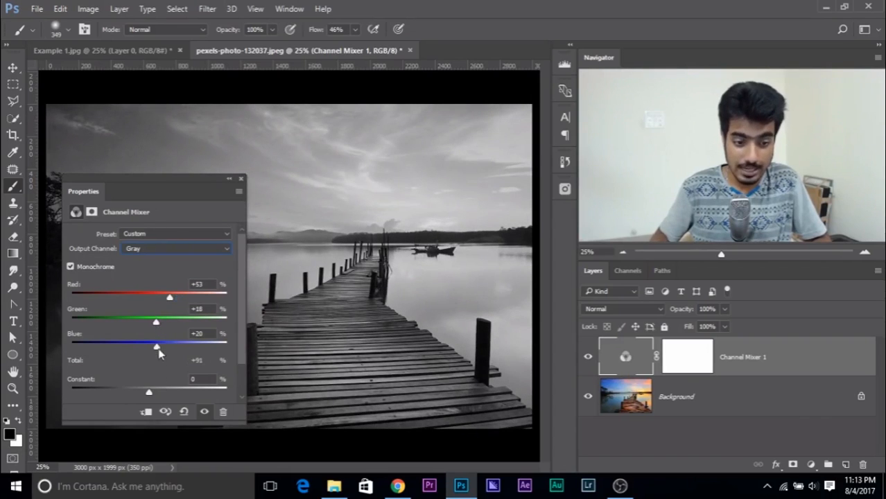
pyautogui.moveTo(97, 193); pyautogui.dragTo(94, 159)
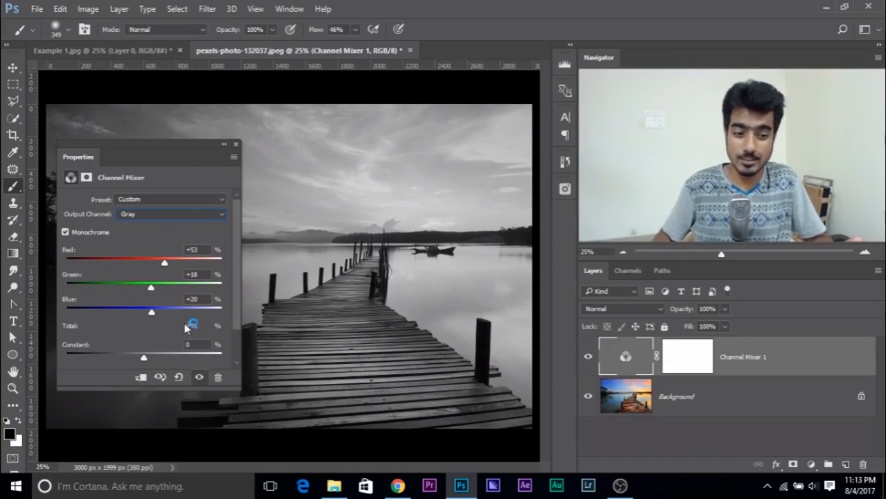
# - Reset the Channel Mixer adjustment, turn Monochrome back on and lower red to +12%
pyautogui.click(178, 377)
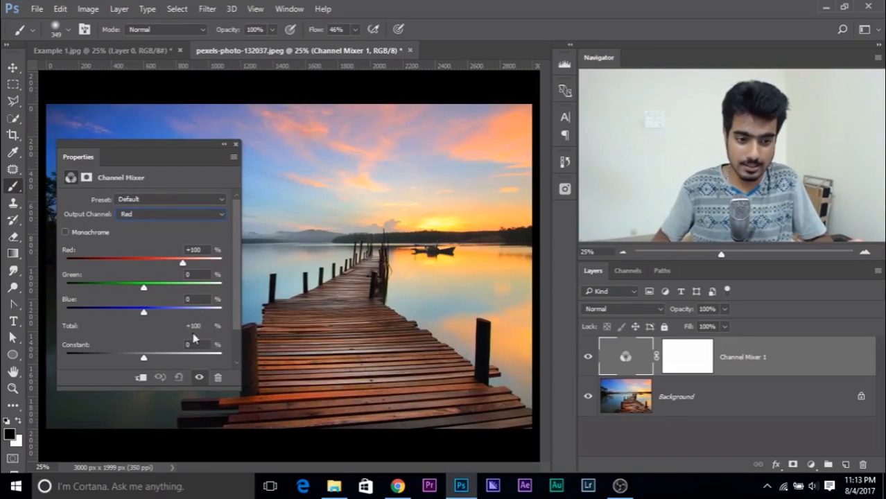
pyautogui.click(67, 233)
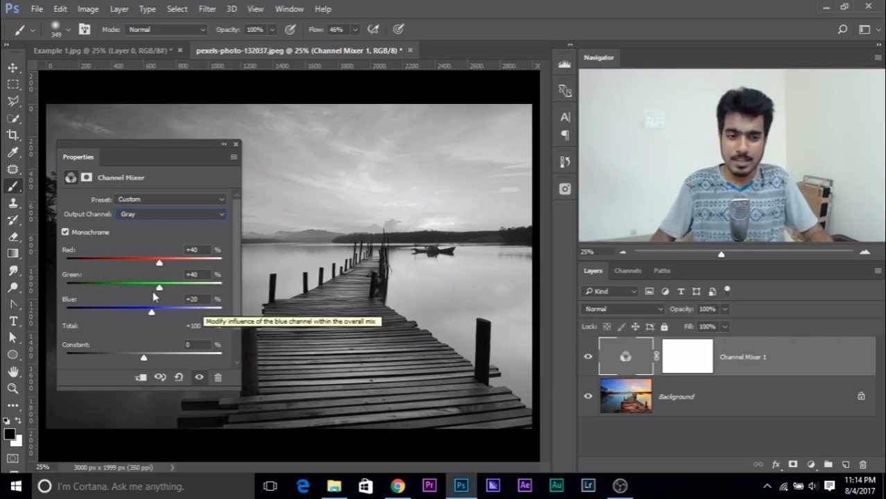
pyautogui.moveTo(161, 263); pyautogui.dragTo(149, 267)
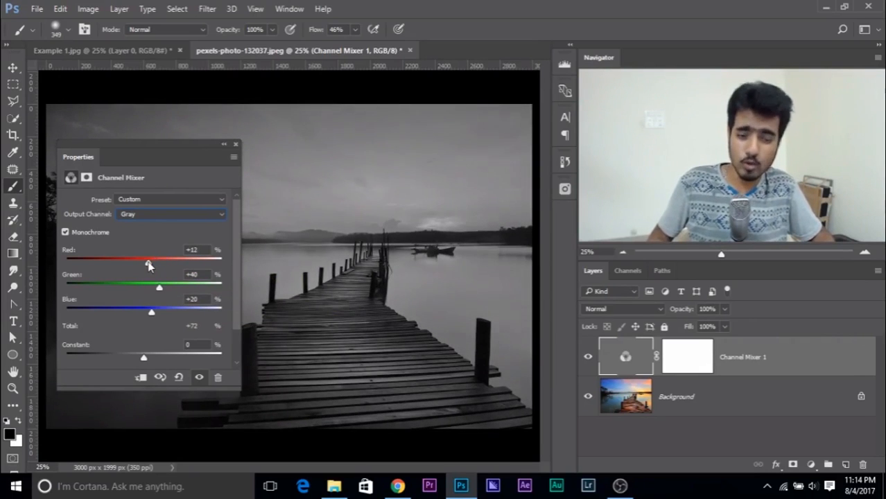
pyautogui.click(150, 265)
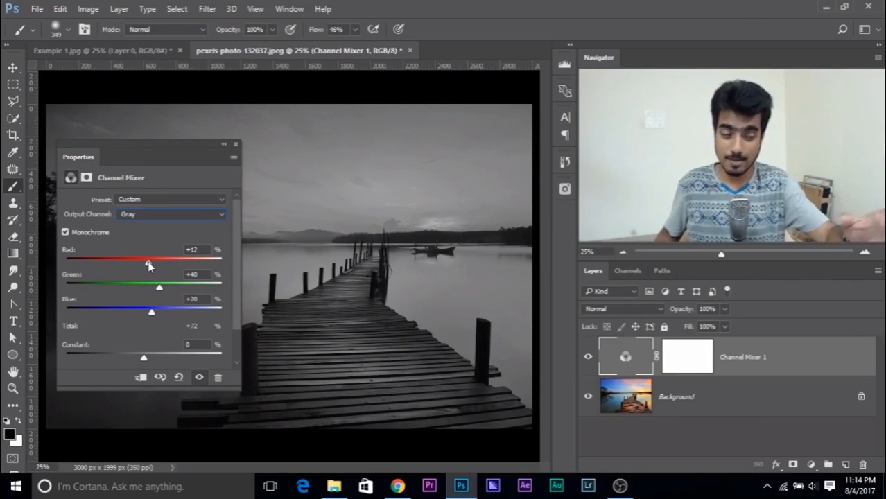
pyautogui.click(149, 265)
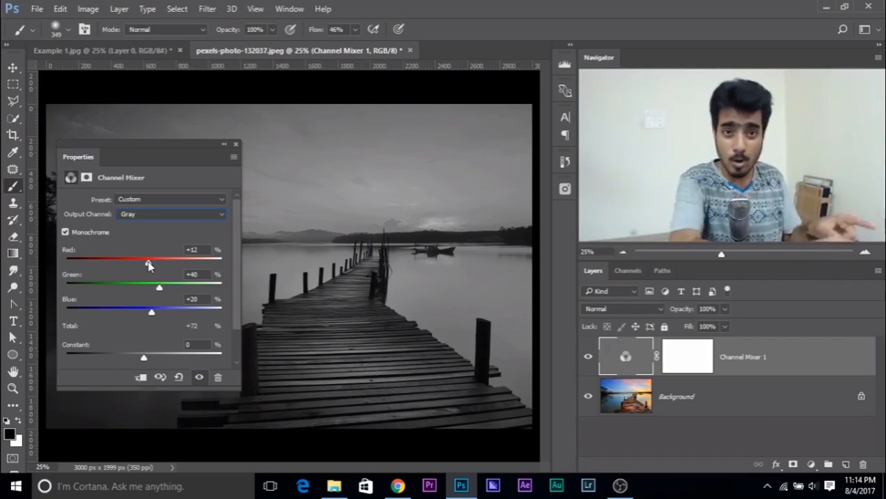
pyautogui.click(149, 266)
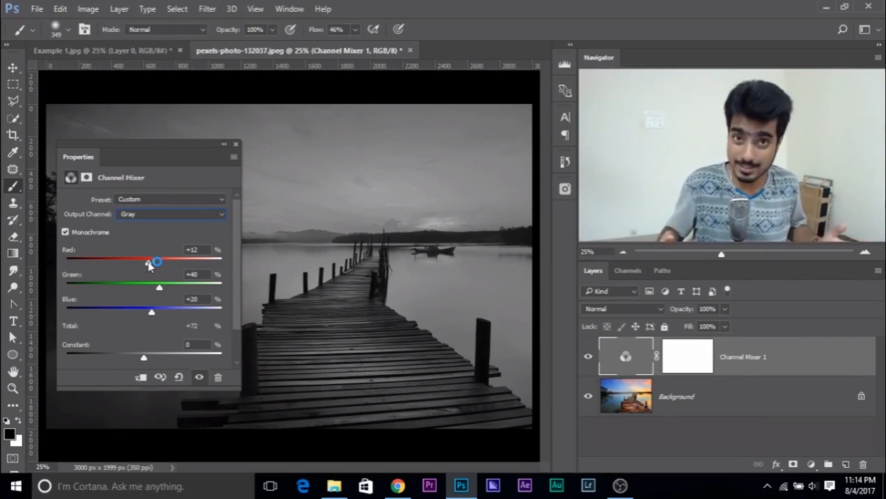
# - Lower the Channel Mixer's red contribution all the way to -200% for the gray output
pyautogui.moveTo(149, 264); pyautogui.dragTo(22, 253)
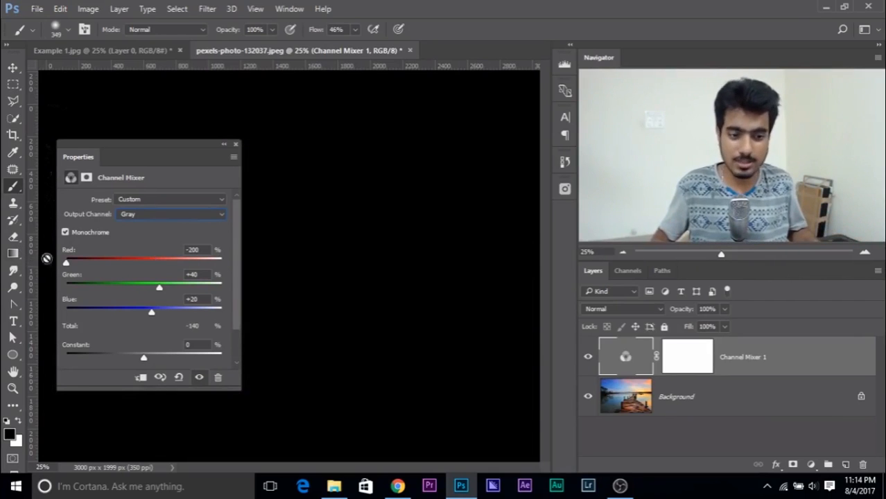
pyautogui.moveTo(134, 263); pyautogui.dragTo(104, 261)
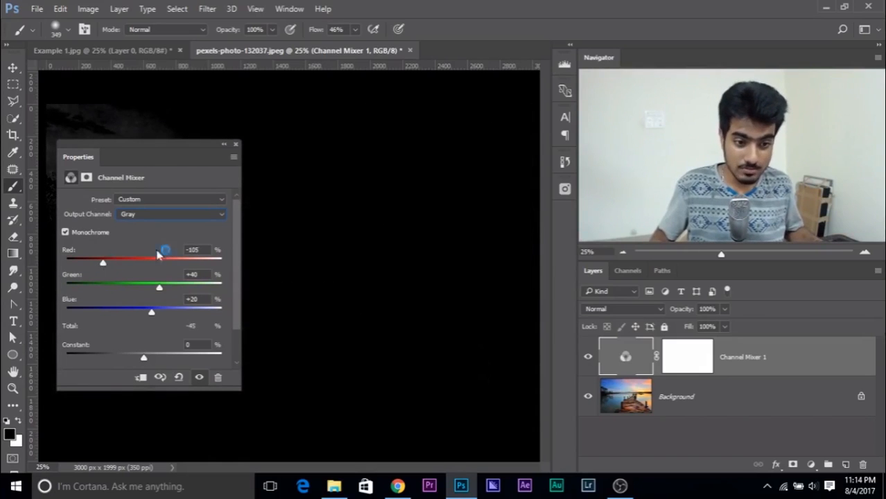
pyautogui.moveTo(91, 156); pyautogui.dragTo(355, 181)
pyautogui.moveTo(375, 282); pyautogui.dragTo(331, 292)
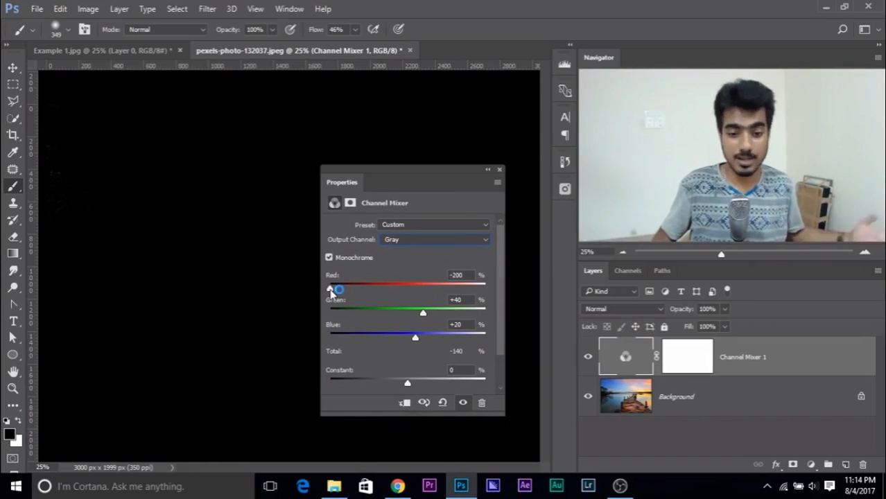
# - Raise the Channel Mixer's red contribution to +15%, keeping the adjustment settings clear of the photo's center
pyautogui.moveTo(409, 284)
pyautogui.mouseDown()
pyautogui.moveTo(430, 288)
pyautogui.moveTo(414, 287)
pyautogui.mouseUp()
pyautogui.moveTo(350, 183); pyautogui.dragTo(116, 155)
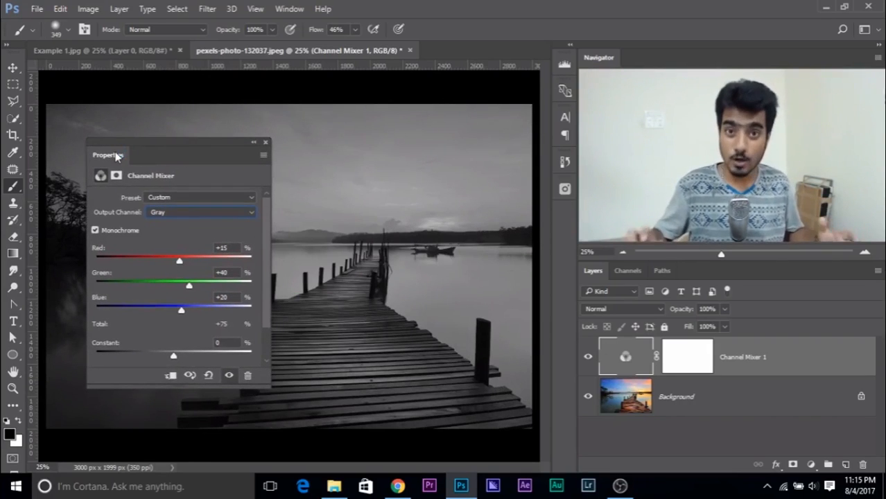
pyautogui.click(116, 155)
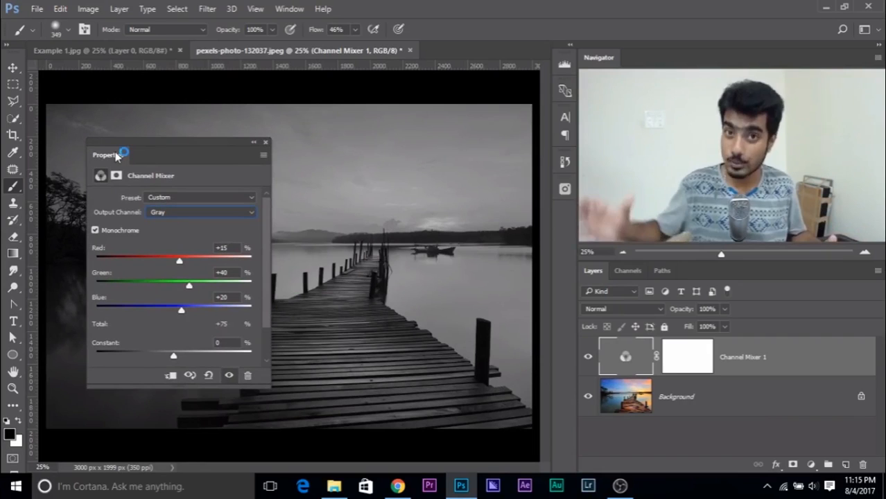
pyautogui.click(104, 296)
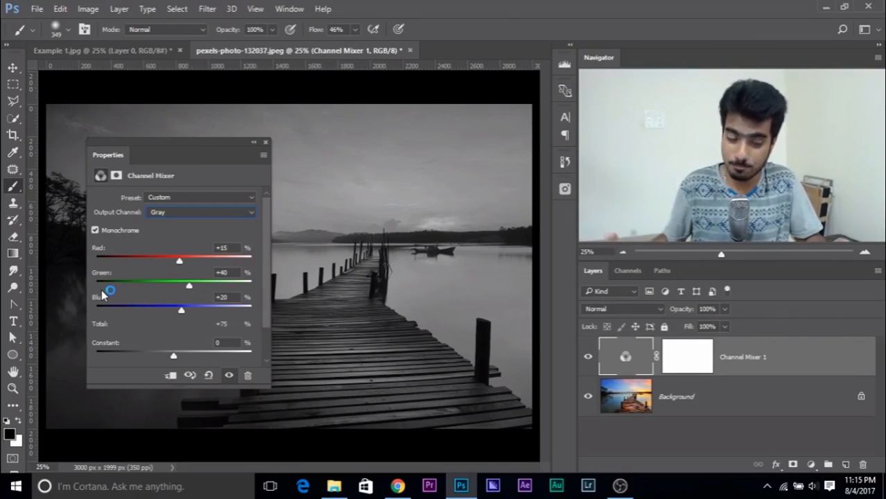
pyautogui.moveTo(120, 154); pyautogui.dragTo(49, 165)
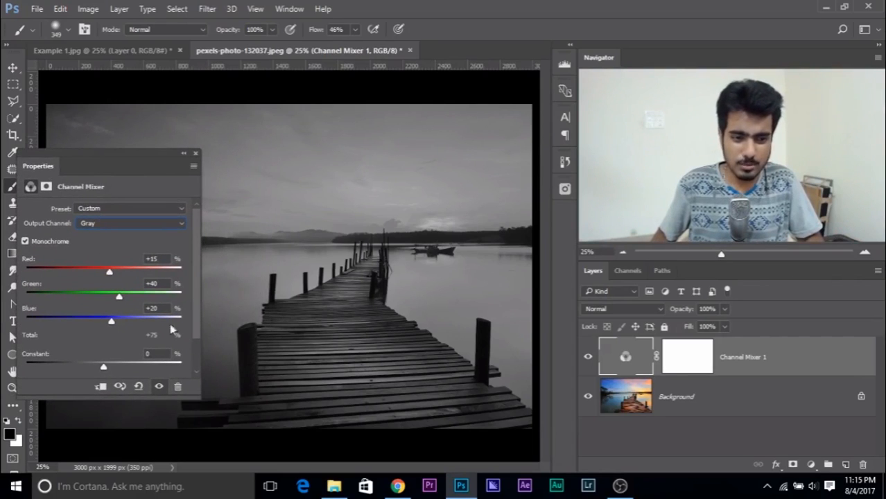
# - Reset the Channel Mixer adjustment, re-enable Monochrome and set the red contribution to +63%
pyautogui.click(136, 387)
pyautogui.click(25, 242)
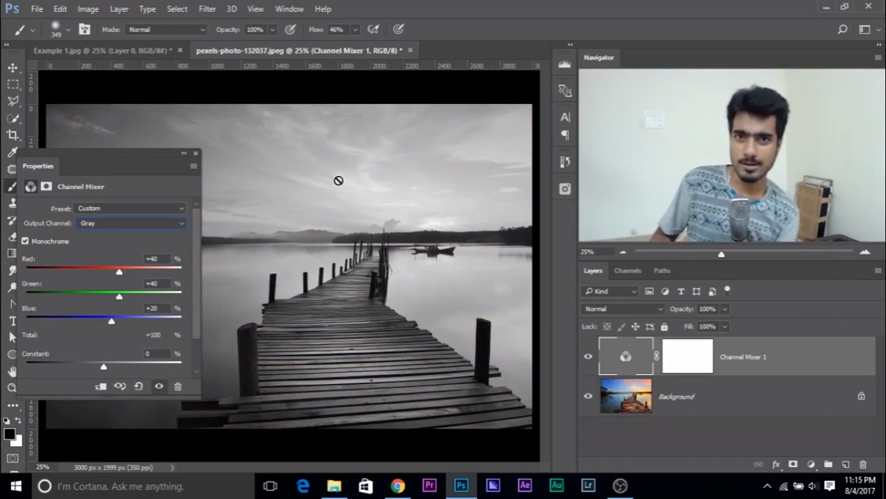
pyautogui.click(120, 272)
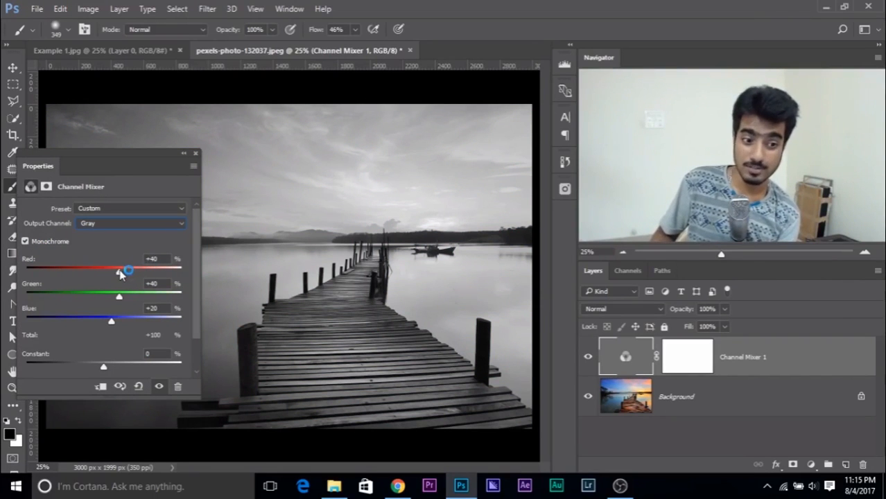
pyautogui.moveTo(120, 272); pyautogui.dragTo(129, 272)
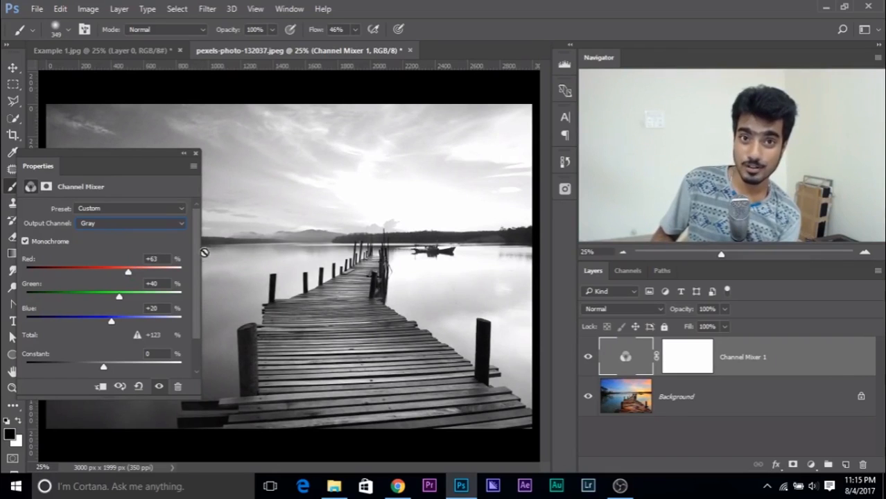
# - Darken the blue areas of the sky by setting the Channel Mixer's blue contribution to -32%
pyautogui.moveTo(109, 321); pyautogui.dragTo(96, 321)
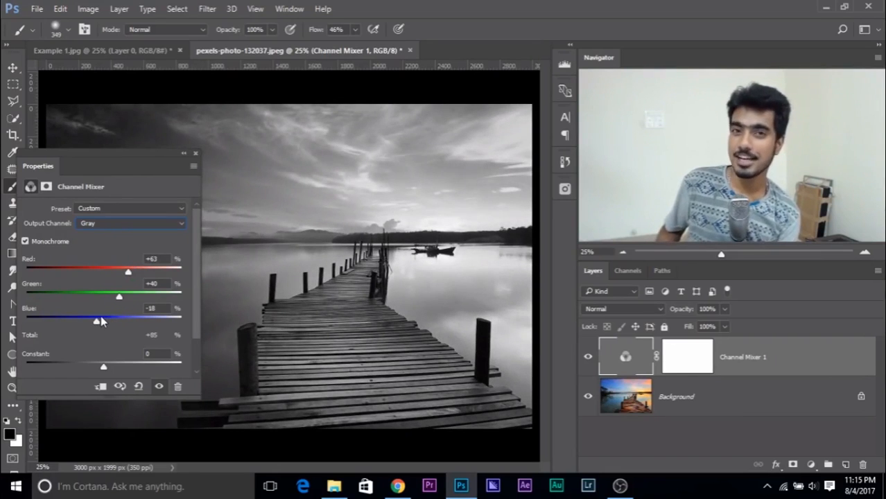
pyautogui.moveTo(42, 167); pyautogui.dragTo(69, 170)
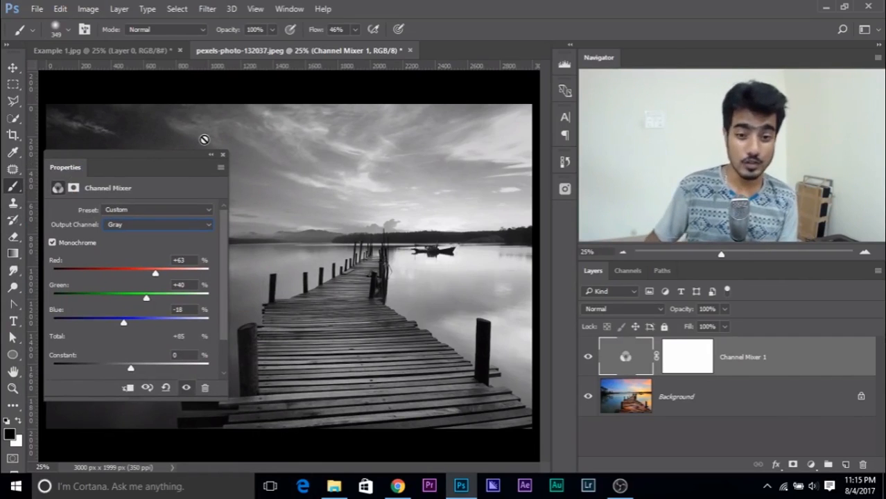
pyautogui.moveTo(123, 323); pyautogui.dragTo(119, 325)
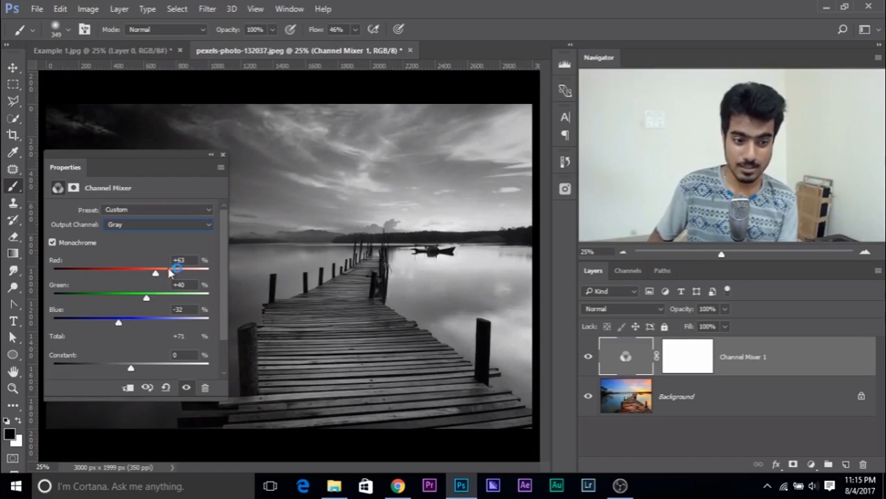
pyautogui.moveTo(158, 276); pyautogui.dragTo(157, 277)
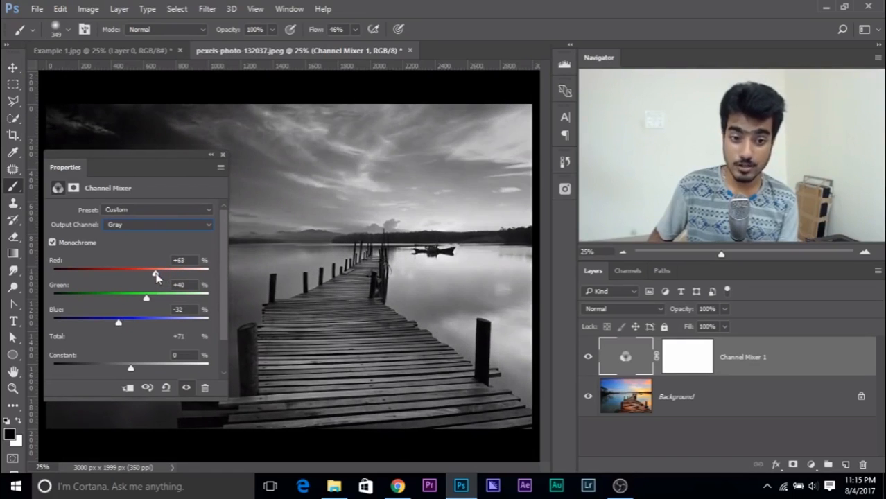
# - Set the Channel Mixer's green contribution to +55% for the monochrome pier photo
pyautogui.moveTo(90, 170); pyautogui.dragTo(86, 129)
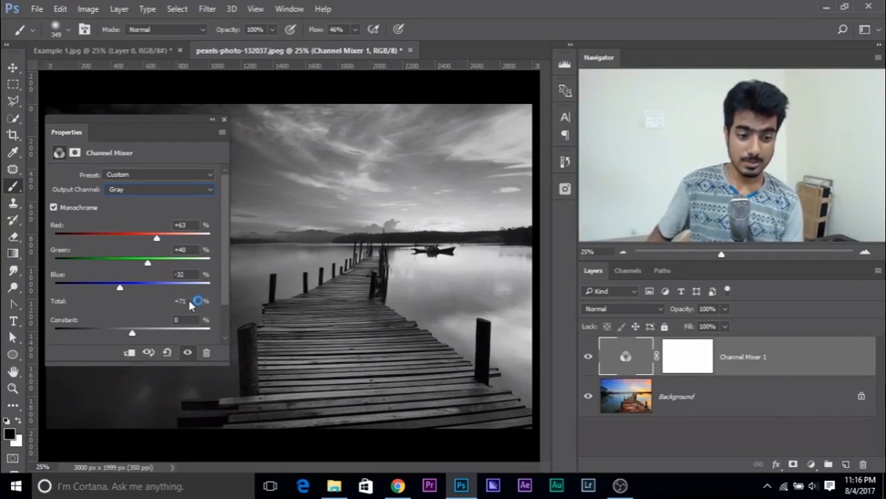
pyautogui.moveTo(147, 263); pyautogui.dragTo(158, 264)
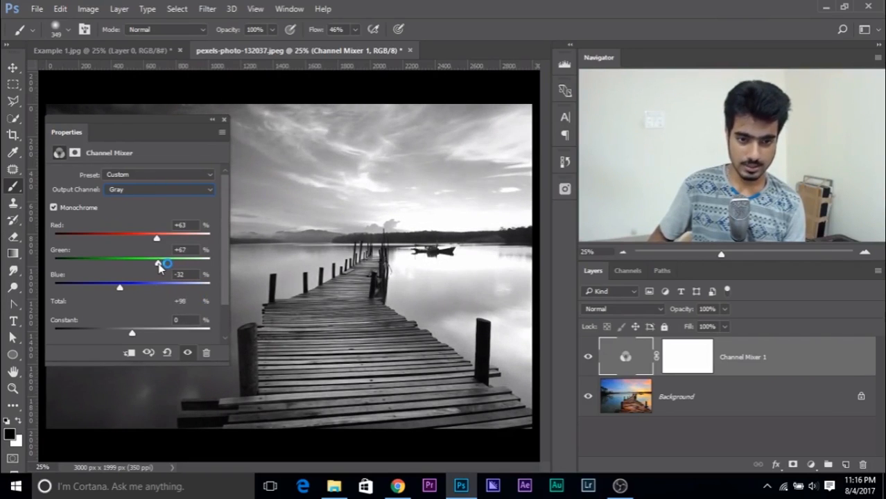
pyautogui.moveTo(90, 142); pyautogui.dragTo(147, 158)
pyautogui.moveTo(213, 280)
pyautogui.mouseDown()
pyautogui.moveTo(202, 280)
pyautogui.moveTo(212, 279)
pyautogui.mouseUp()
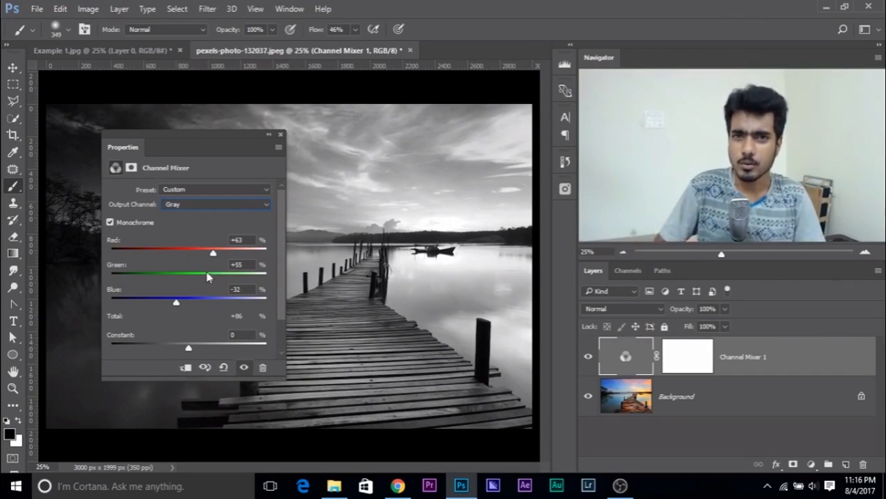
pyautogui.click(209, 274)
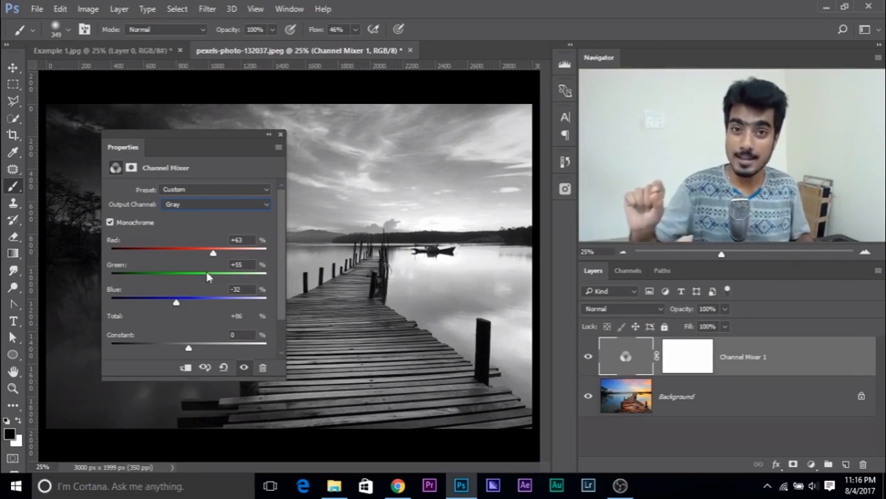
pyautogui.click(207, 275)
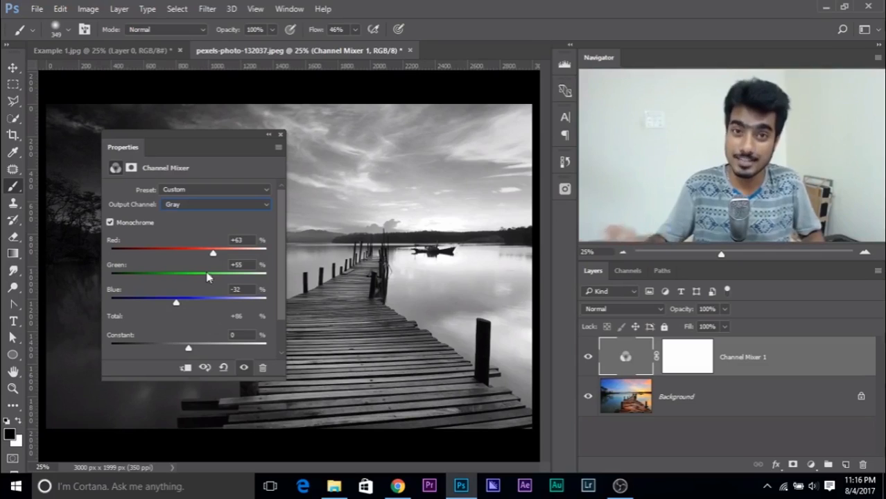
pyautogui.click(207, 274)
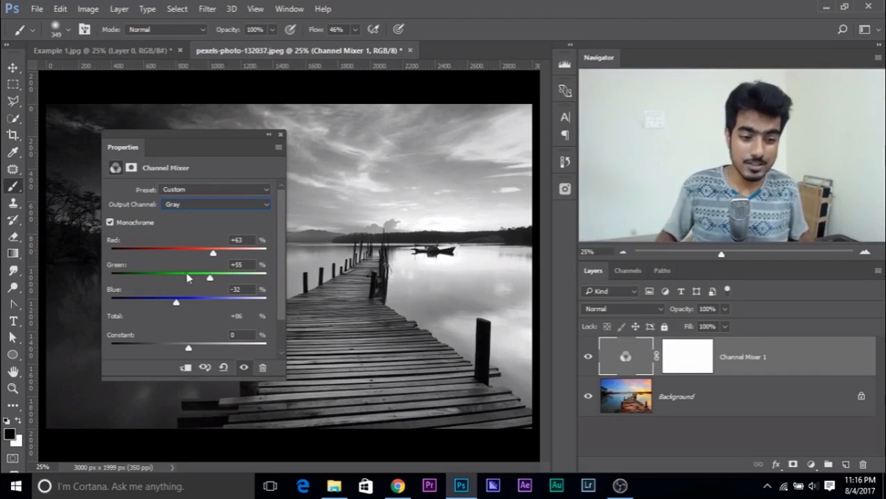
# - Set the Channel Mixer's blue contribution to -63%, green to +73% and red to +75% for the pier photo
pyautogui.moveTo(176, 303); pyautogui.dragTo(166, 305)
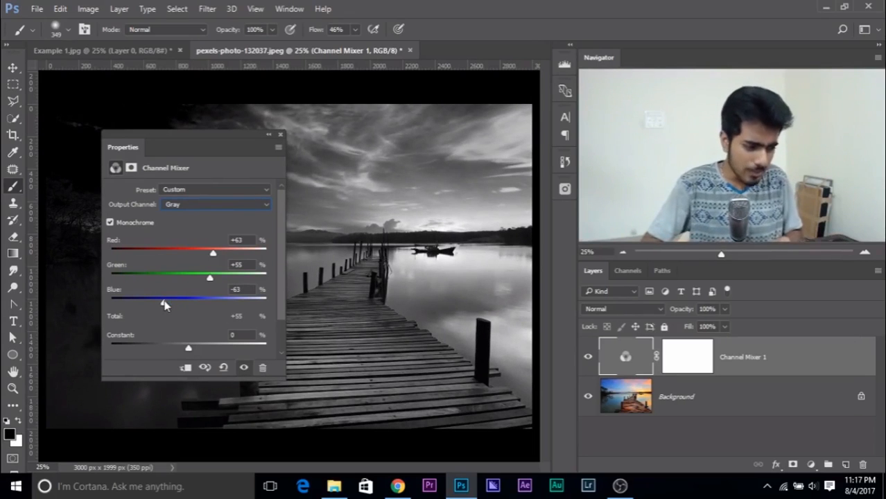
pyautogui.click(164, 303)
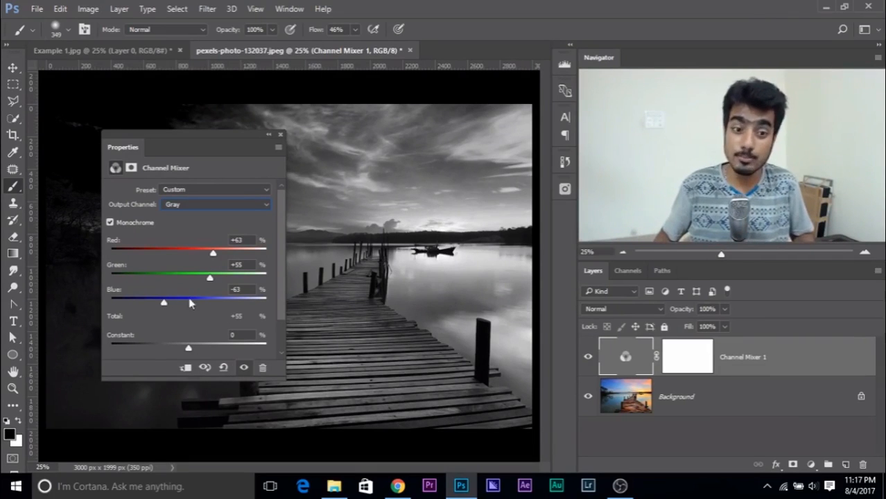
pyautogui.moveTo(212, 276); pyautogui.dragTo(217, 254)
pyautogui.moveTo(127, 147); pyautogui.dragTo(220, 199)
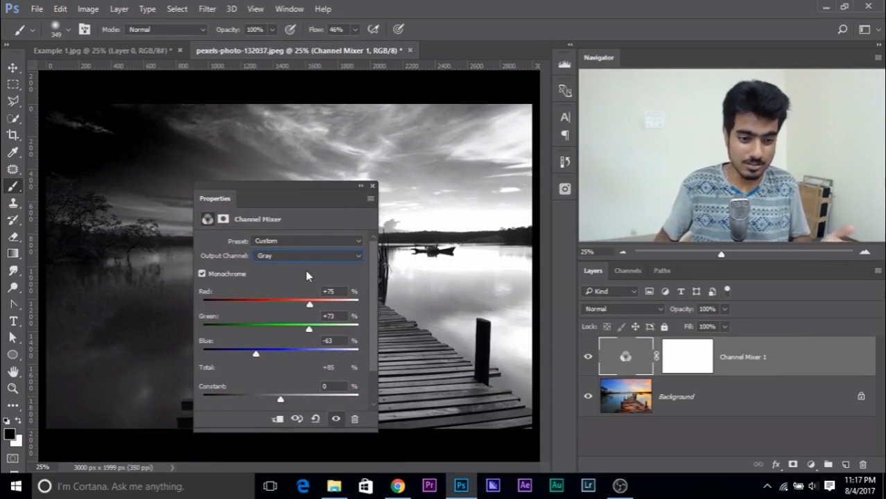
# - Set the Channel Mixer's green contribution to +58% and blue to -30%, keeping its settings clear of the pier
pyautogui.moveTo(310, 329); pyautogui.dragTo(304, 329)
pyautogui.moveTo(260, 354); pyautogui.dragTo(270, 358)
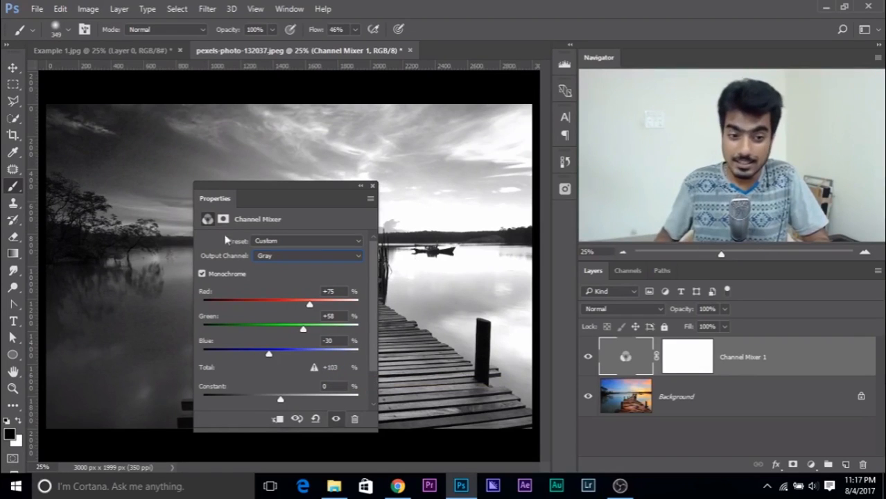
pyautogui.moveTo(225, 203); pyautogui.dragTo(99, 211)
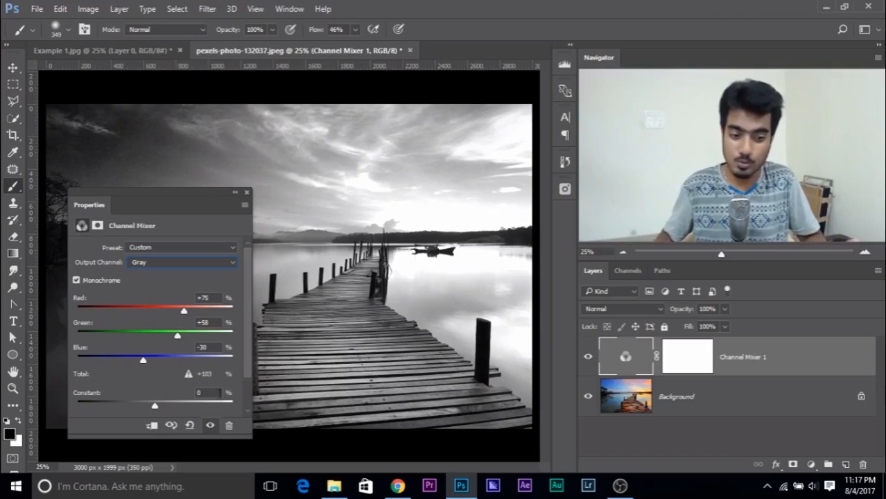
# - Close the Channel Mixer settings, then close the pier photo without saving its changes
pyautogui.click(198, 393)
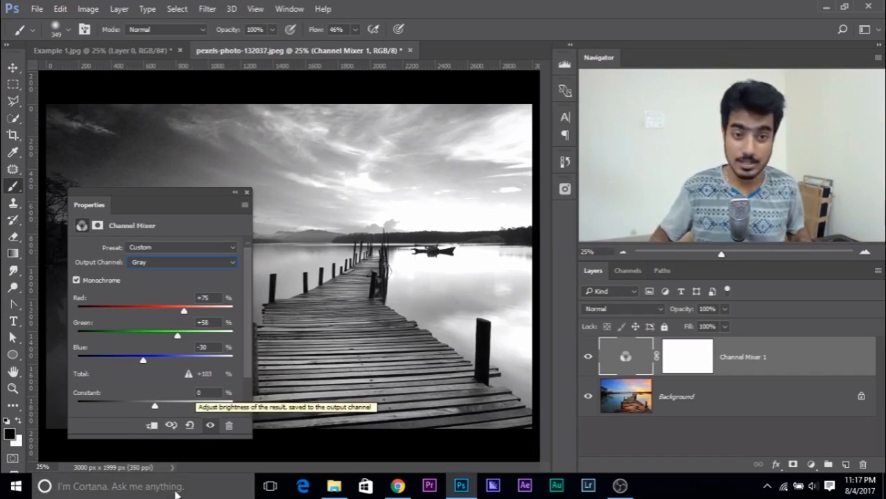
pyautogui.click(247, 192)
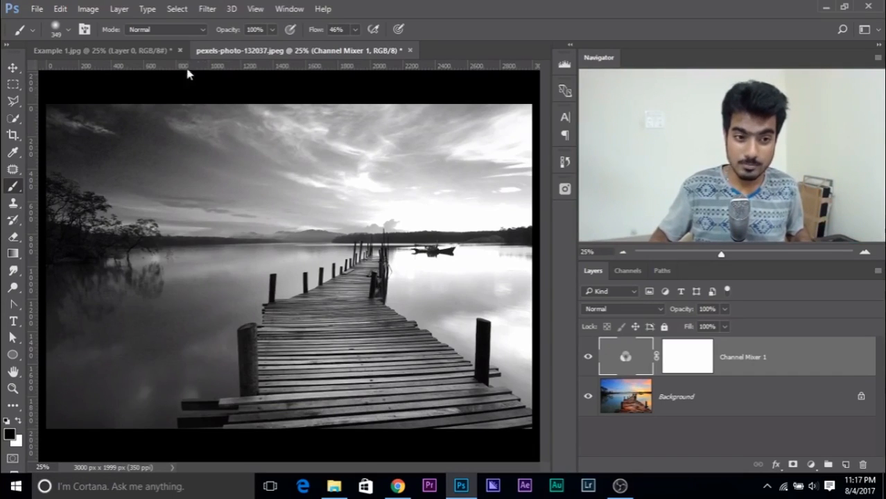
pyautogui.click(410, 49)
pyautogui.click(448, 192)
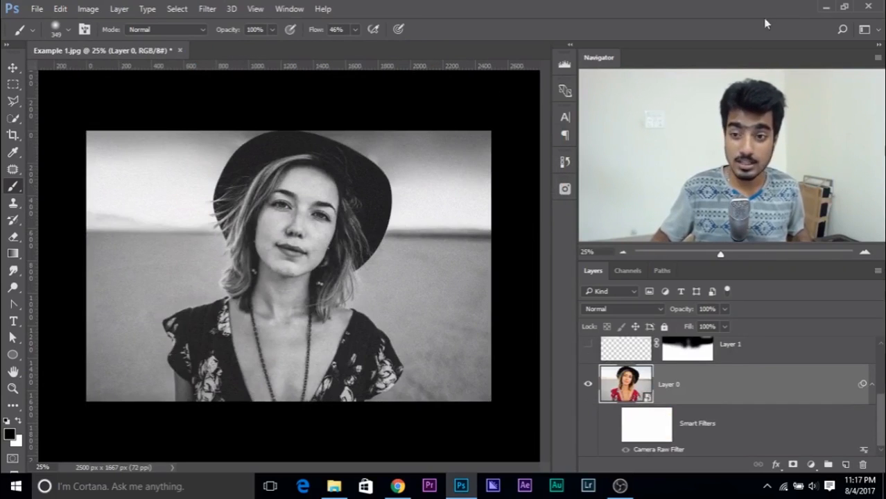
# - Open homeless-man-color-poverty.jpg from the Friday PS Ad folder in Photoshop and close Example 1.jpg without saving
pyautogui.click(826, 8)
pyautogui.click(211, 166)
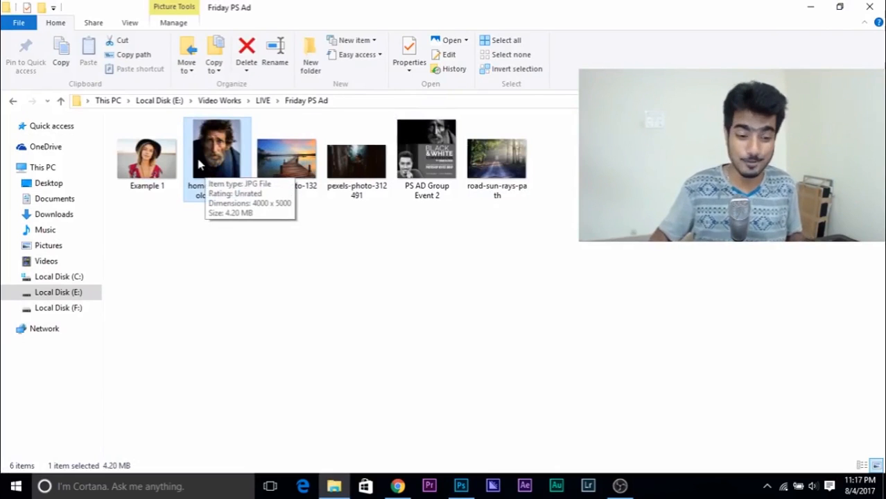
pyautogui.moveTo(215, 172); pyautogui.dragTo(277, 53)
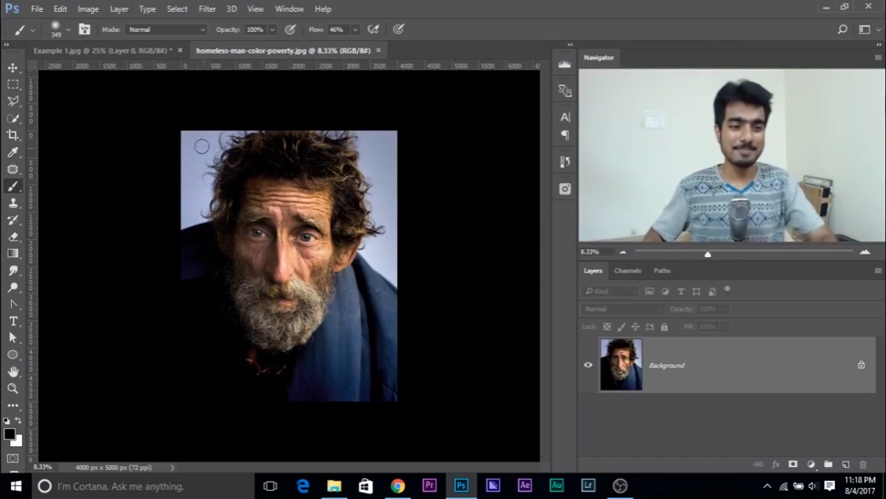
pyautogui.click(178, 54)
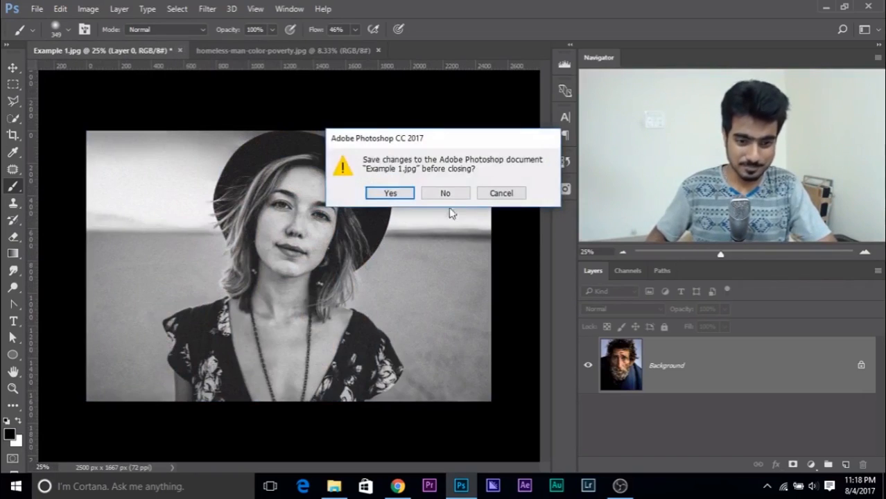
pyautogui.click(457, 195)
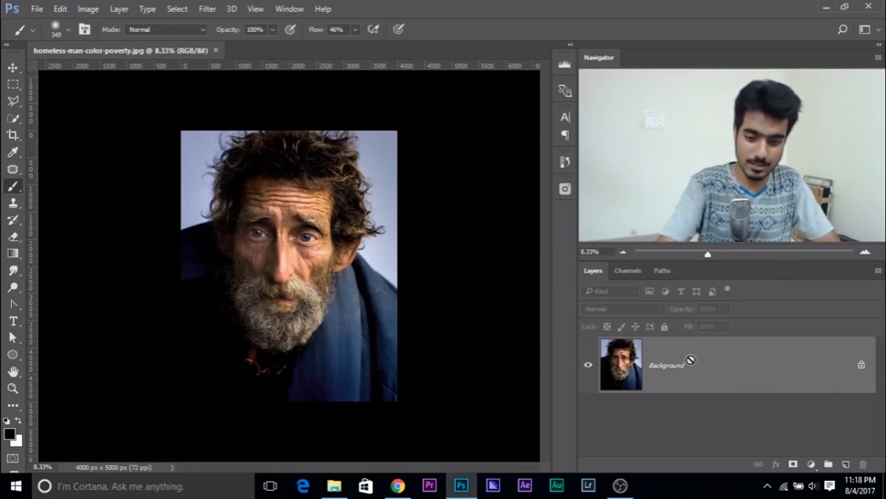
# - Duplicate the portrait's Background layer and open Calculations on the copy
pyautogui.hotkey('ctrl', 'j')
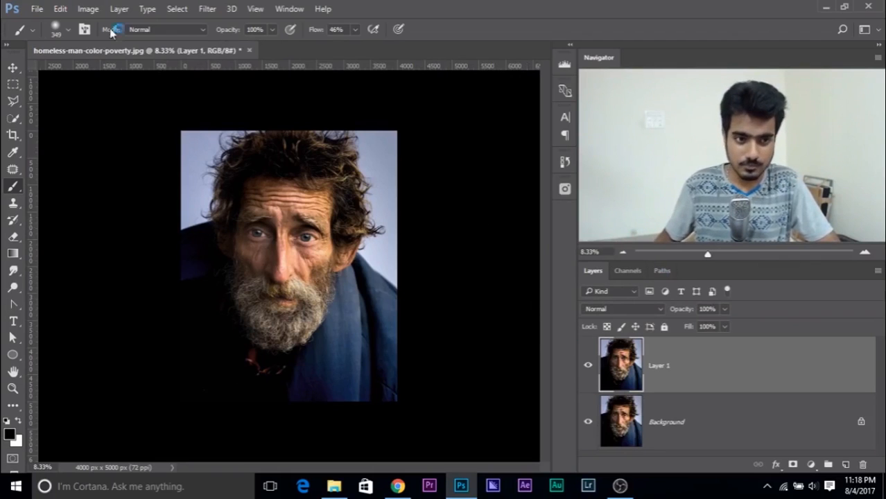
pyautogui.click(79, 7)
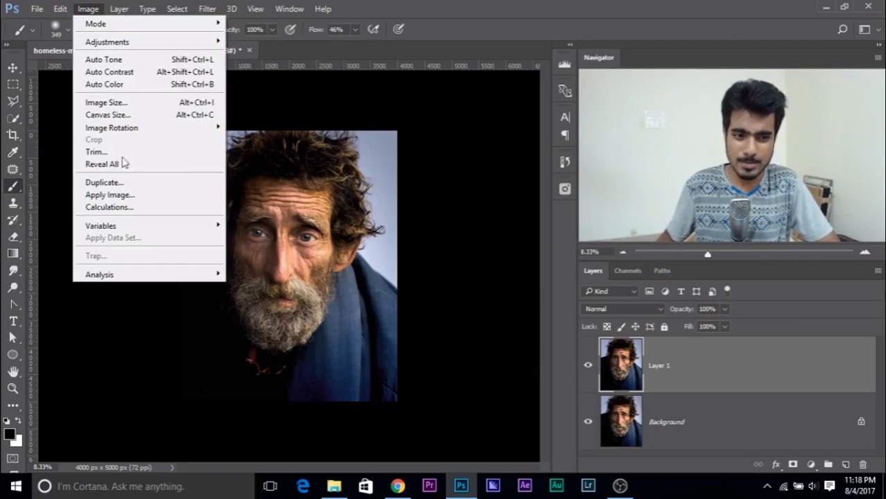
pyautogui.click(431, 36)
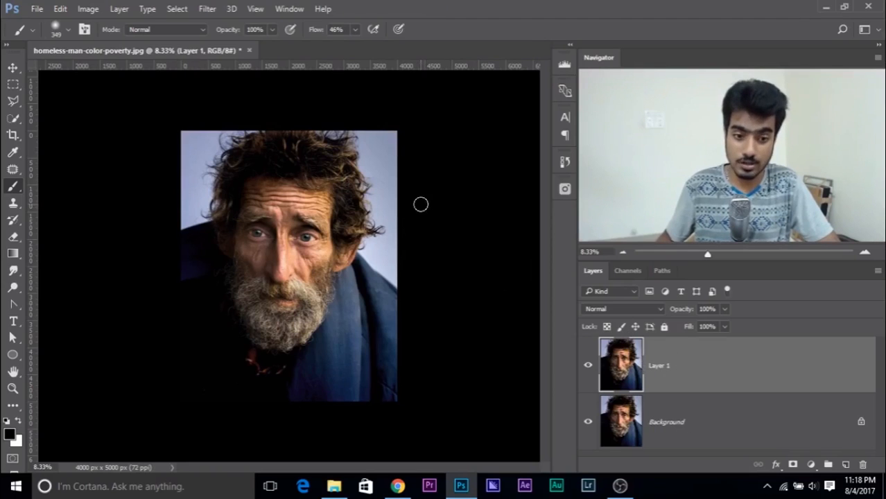
pyautogui.click(63, 9)
pyautogui.click(73, 10)
pyautogui.click(86, 9)
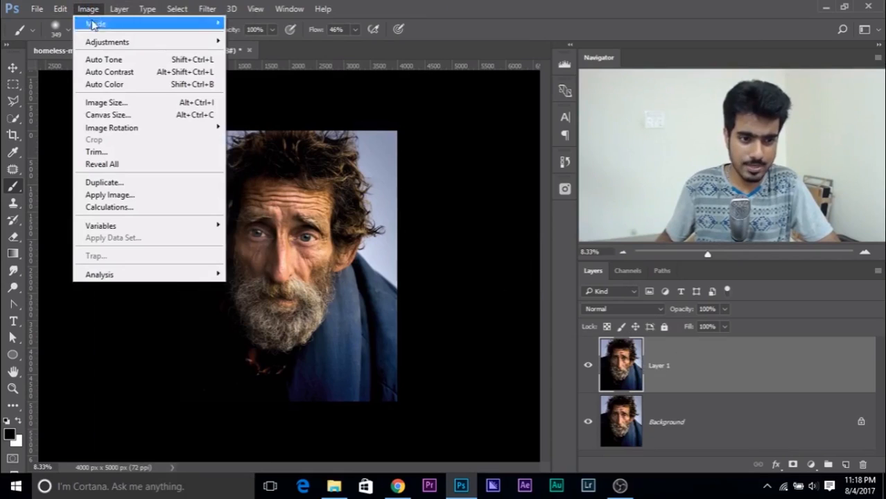
pyautogui.click(136, 208)
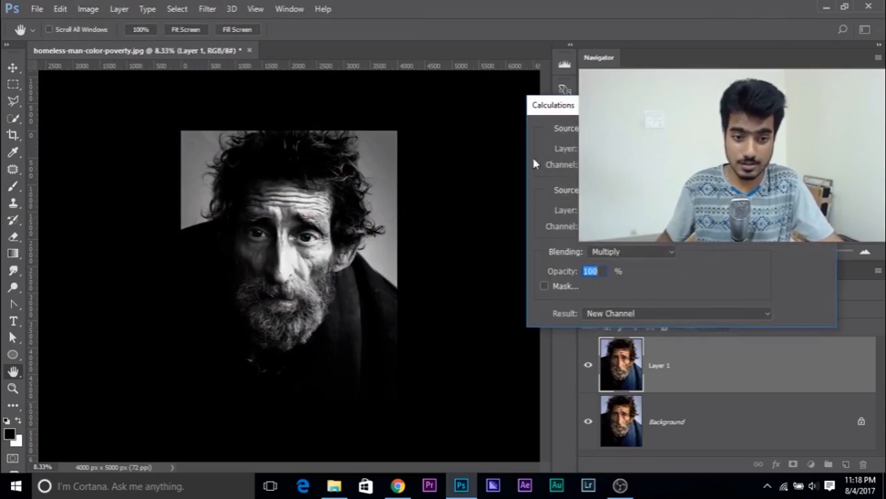
# - In Calculations, set Source 1 to Layer 1's Red channel and Source 2 to Layer 1's Blue channel
pyautogui.moveTo(592, 106); pyautogui.dragTo(117, 118)
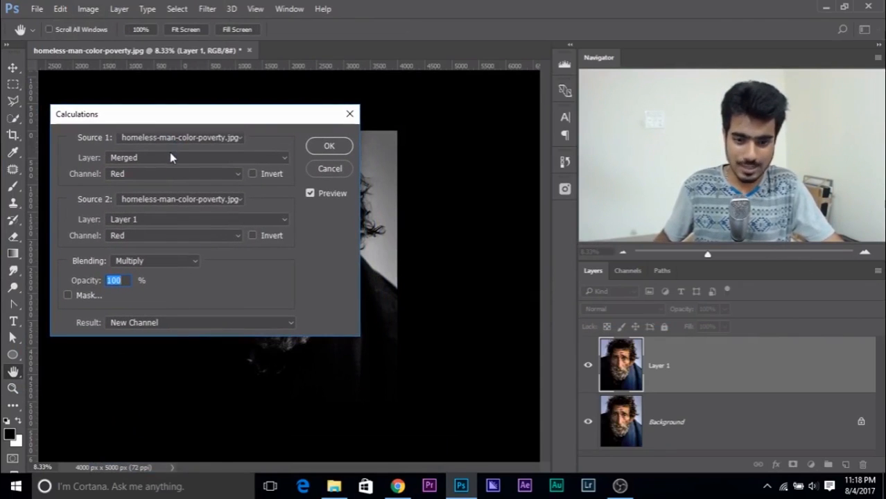
pyautogui.click(188, 158)
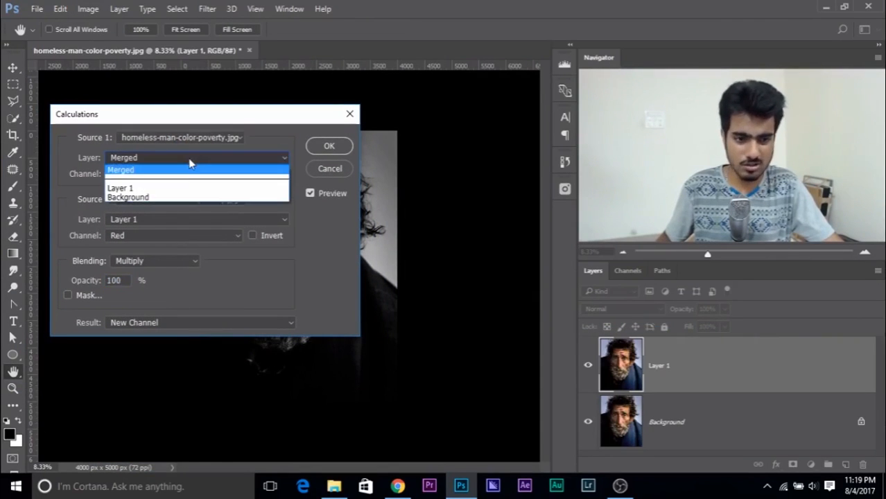
pyautogui.click(182, 189)
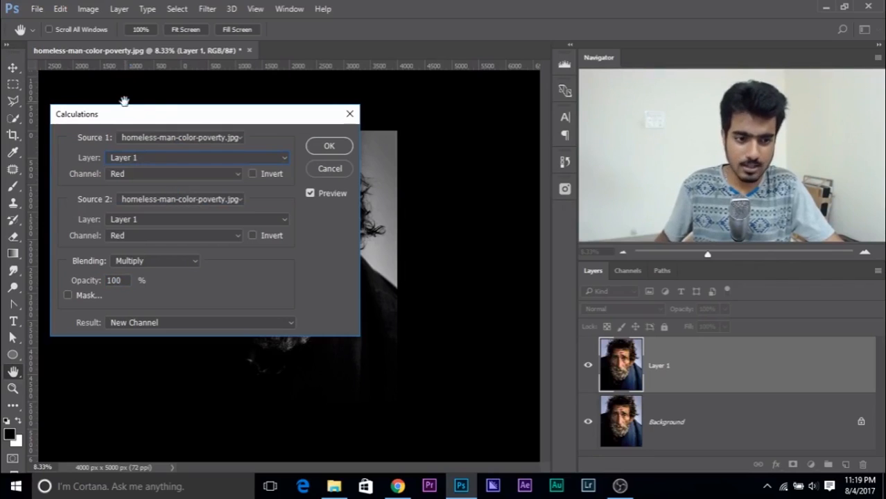
pyautogui.moveTo(136, 117); pyautogui.dragTo(542, 261)
pyautogui.click(555, 318)
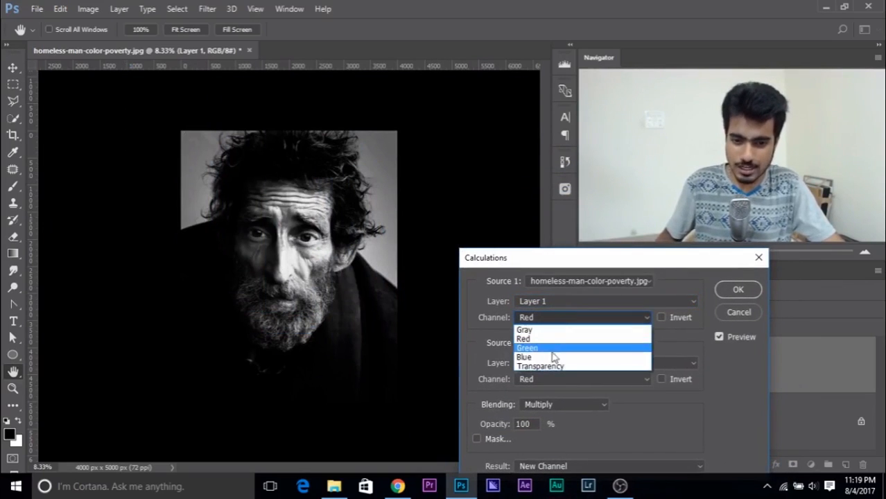
pyautogui.click(548, 339)
pyautogui.click(556, 379)
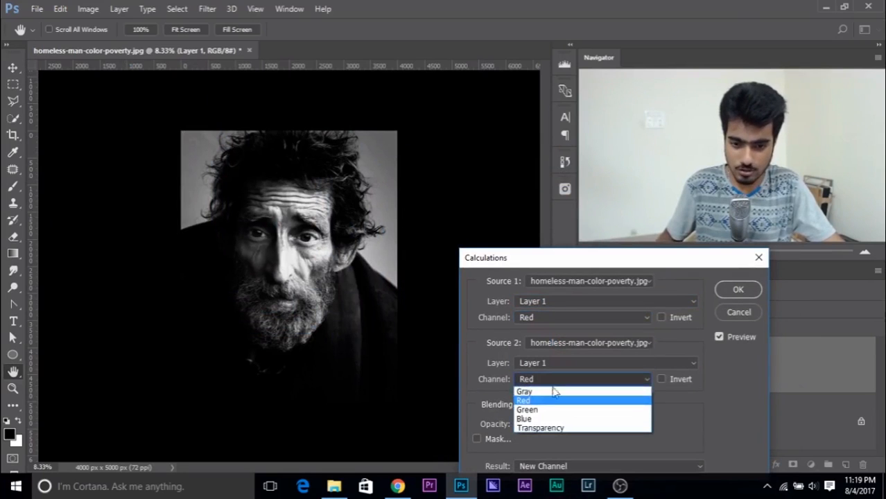
pyautogui.click(528, 419)
# - Try Overlay blending in Calculations, choose Soft Light instead, and check the enlarged portrait with the dialog clear of the face
pyautogui.moveTo(489, 257); pyautogui.dragTo(437, 203)
pyautogui.click(527, 346)
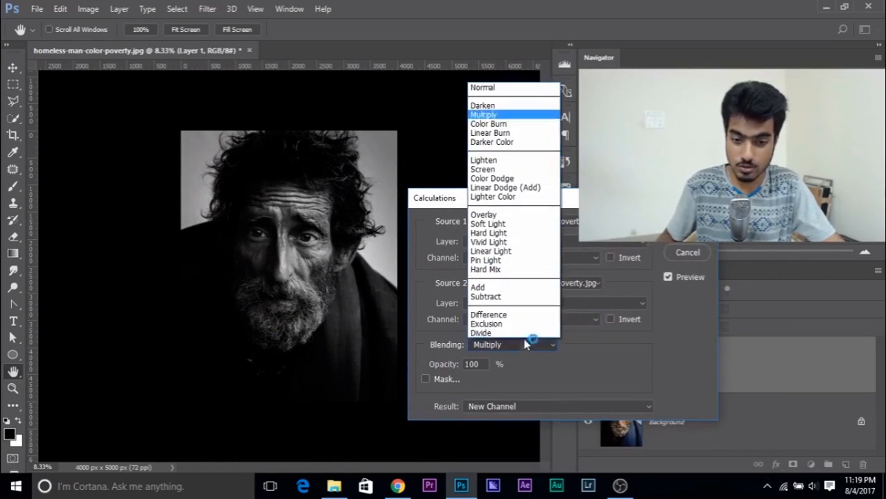
pyautogui.click(496, 215)
pyautogui.click(513, 344)
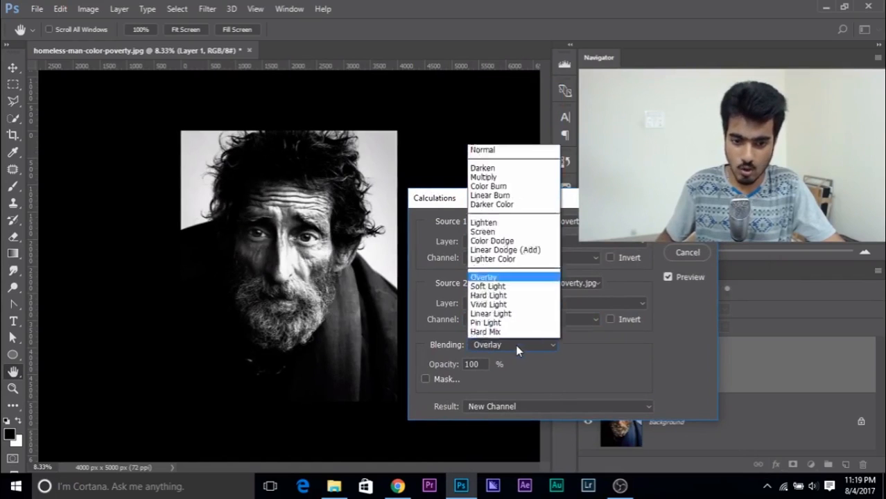
pyautogui.click(490, 226)
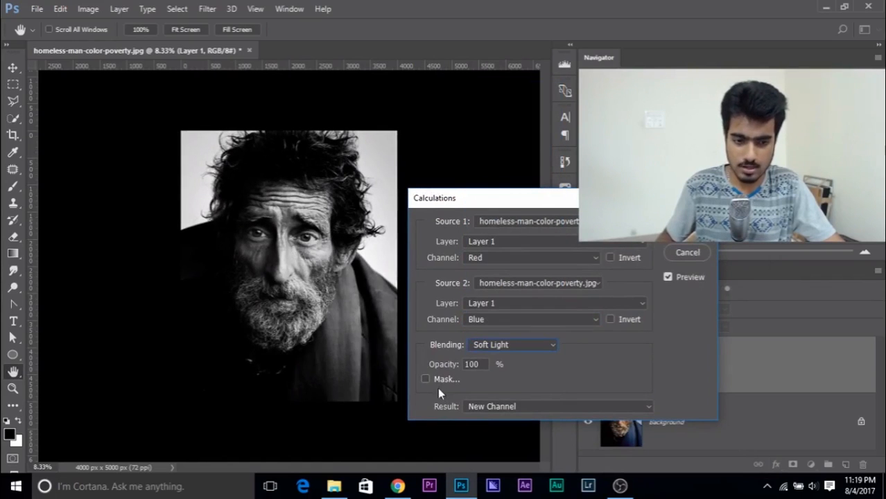
pyautogui.moveTo(487, 206); pyautogui.dragTo(2, 210)
pyautogui.hotkey('ctrl', '+')
pyautogui.hotkey('ctrl', '+')
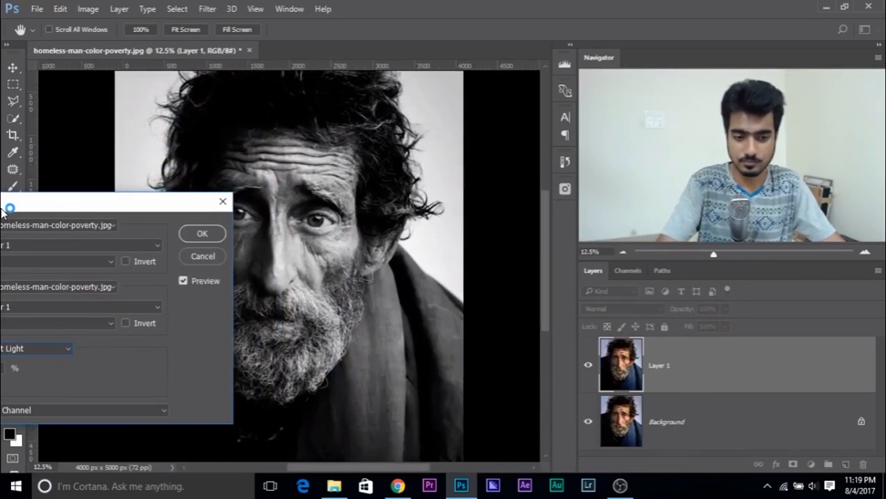
pyautogui.hotkey('ctrl', '-')
pyautogui.moveTo(58, 198); pyautogui.dragTo(565, 244)
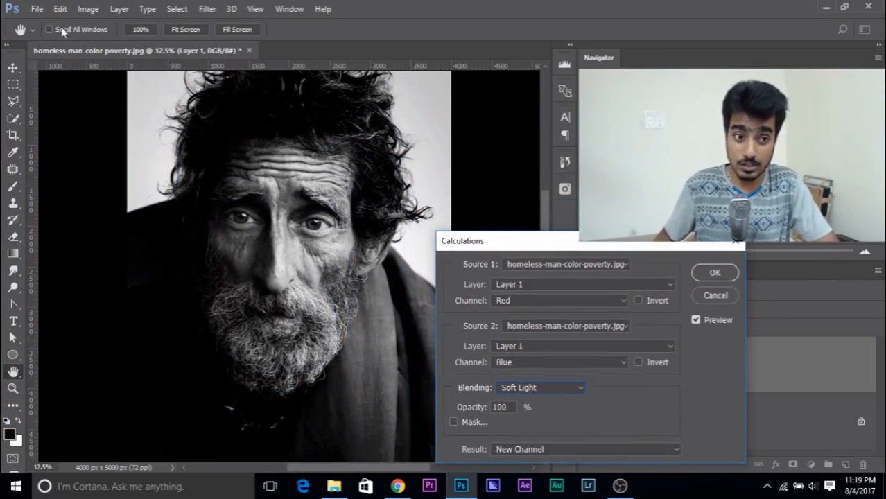
# - Compare the Green, Blue and Red channels for Source 1 on the portrait, and settle on Blue
pyautogui.click(525, 302)
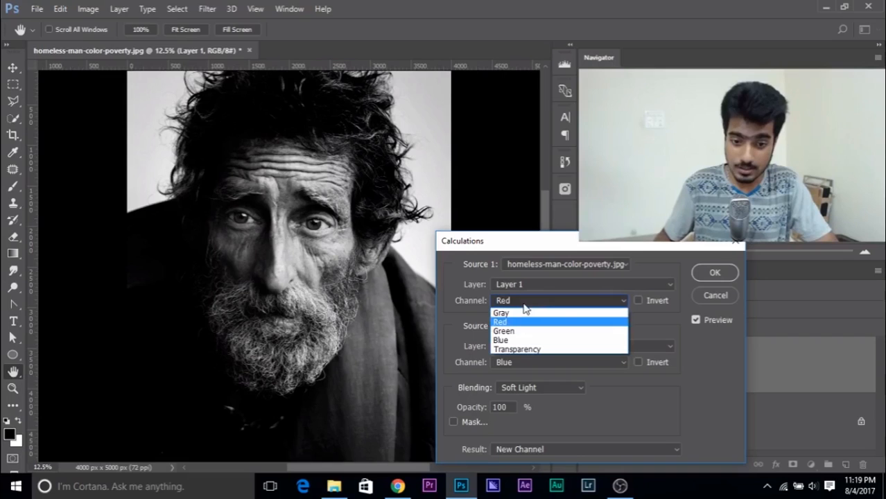
pyautogui.click(515, 332)
pyautogui.click(521, 300)
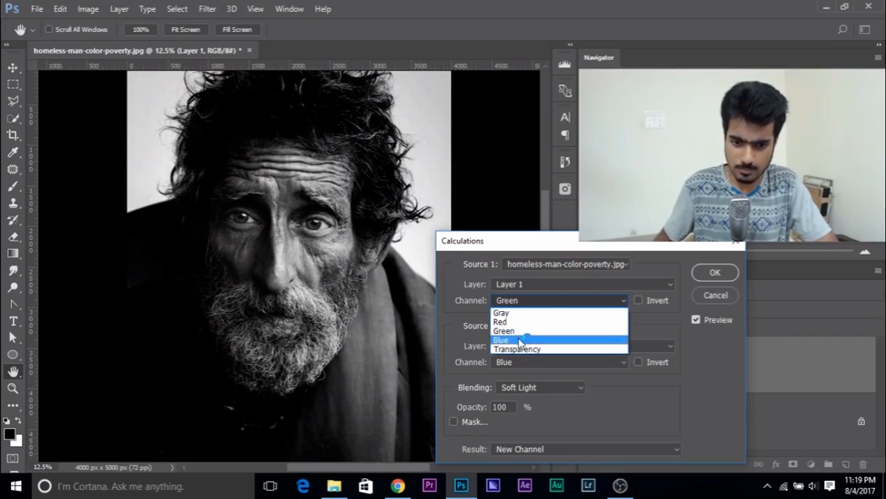
pyautogui.click(517, 340)
pyautogui.click(520, 301)
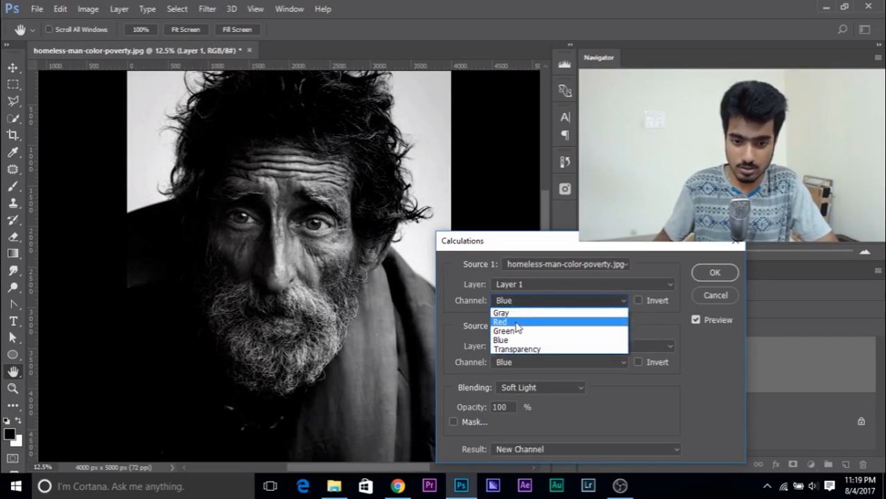
pyautogui.click(519, 322)
pyautogui.click(518, 299)
pyautogui.click(516, 331)
pyautogui.click(517, 300)
pyautogui.click(517, 340)
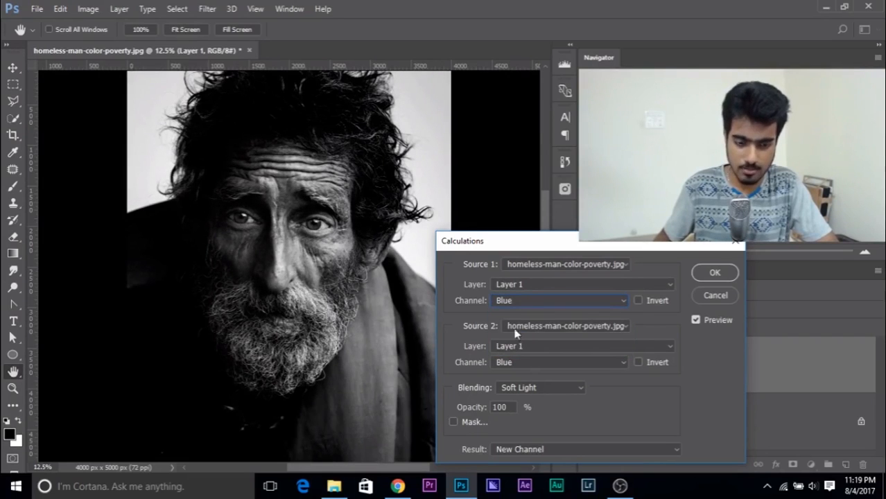
# - Try the Green channel for Source 2, set Source 1 to Green, and return Source 2 to Blue
pyautogui.click(537, 362)
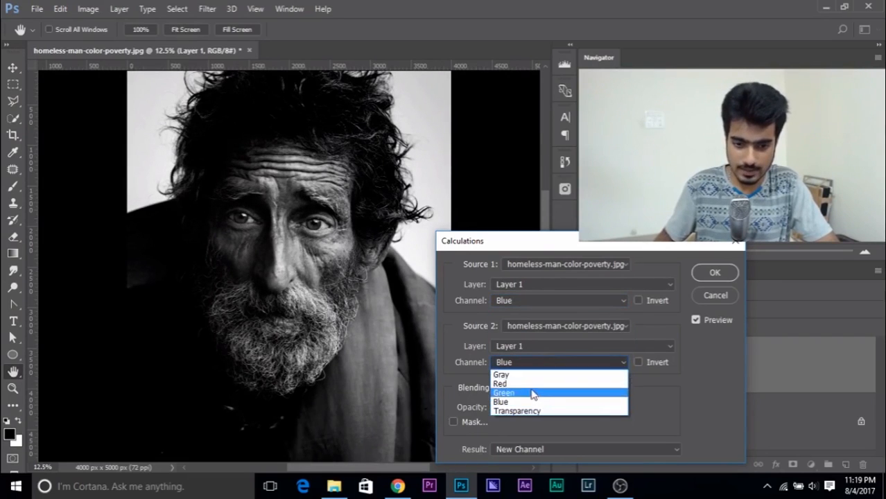
pyautogui.click(533, 392)
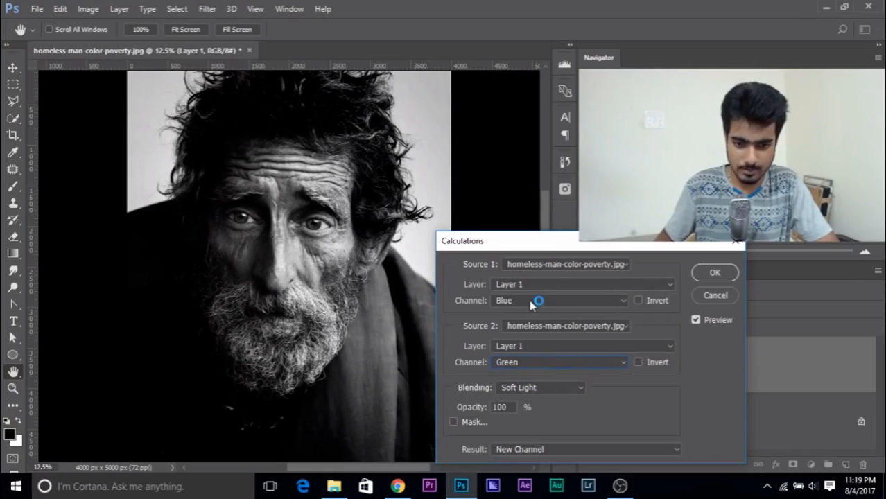
pyautogui.click(534, 301)
pyautogui.click(527, 331)
pyautogui.click(525, 365)
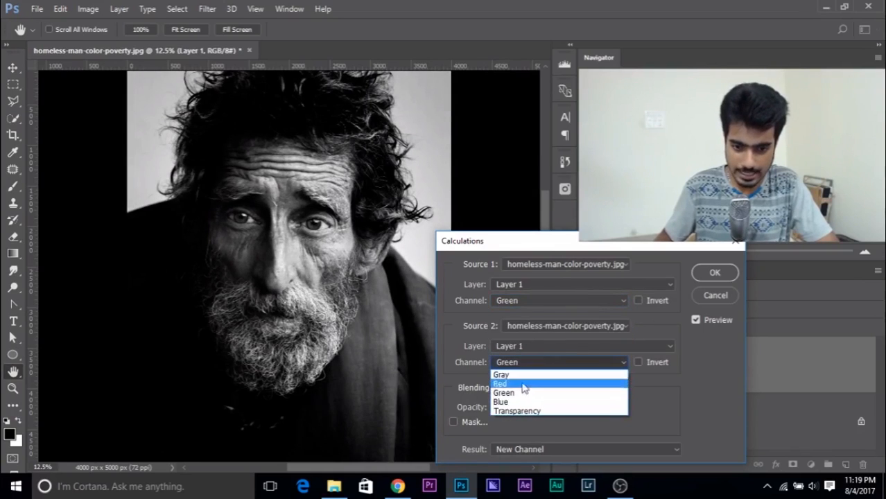
pyautogui.click(520, 403)
# - Compare Multiply, Overlay and Soft Light blending on the portrait with the dialog clear of the face, and settle on Overlay
pyautogui.moveTo(499, 241); pyautogui.dragTo(529, 265)
pyautogui.click(566, 410)
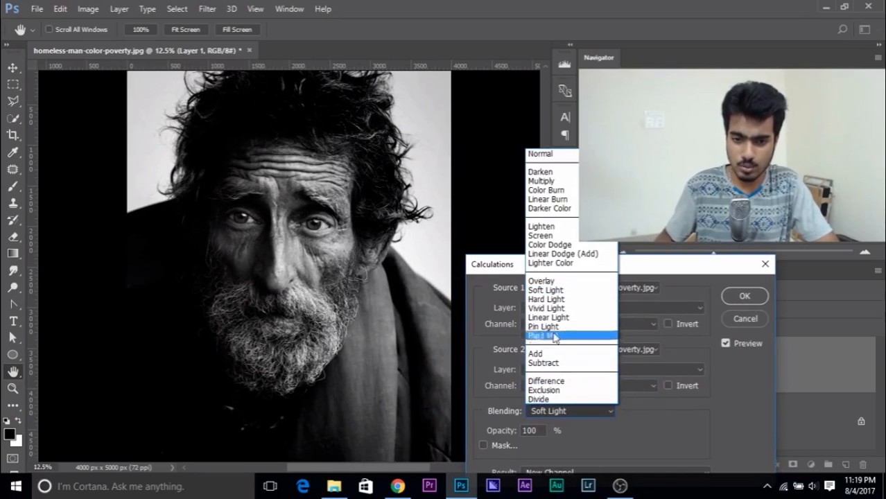
pyautogui.click(562, 181)
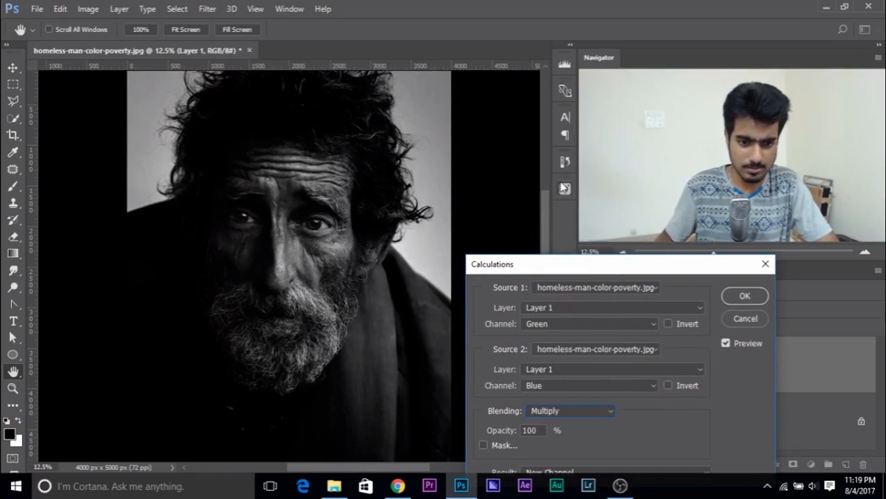
pyautogui.click(551, 413)
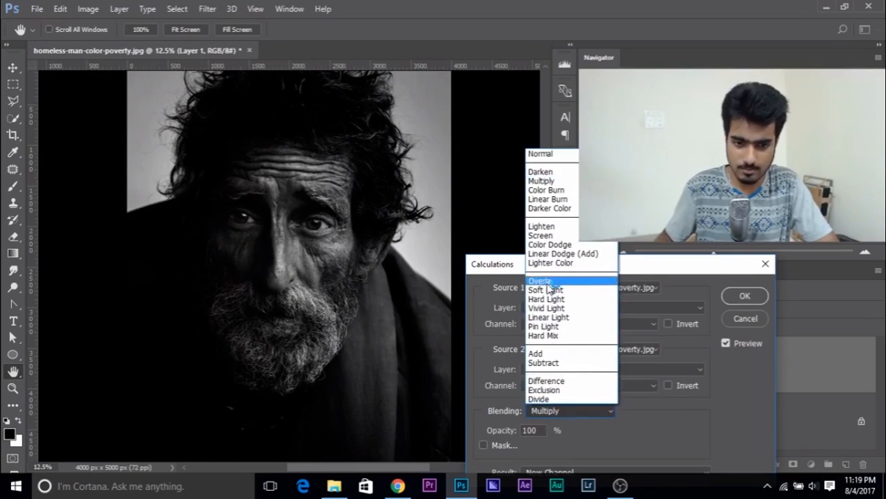
pyautogui.click(546, 281)
pyautogui.click(564, 415)
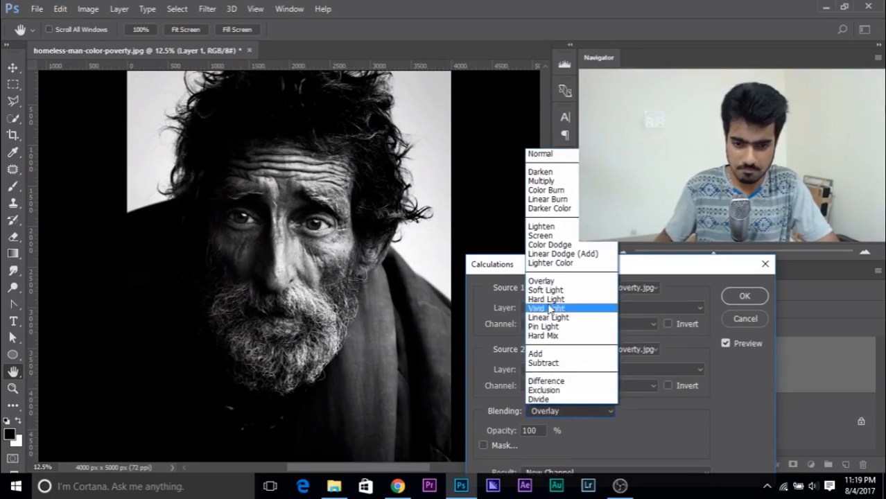
pyautogui.click(548, 290)
pyautogui.click(557, 410)
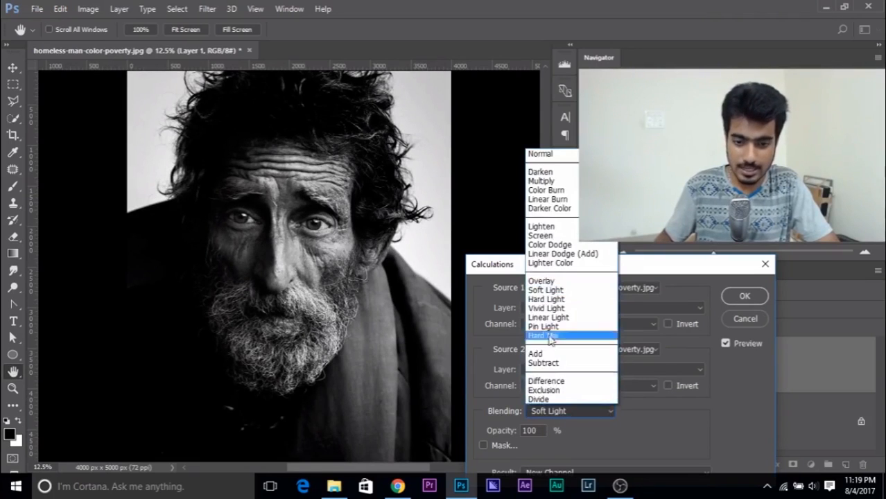
pyautogui.click(546, 281)
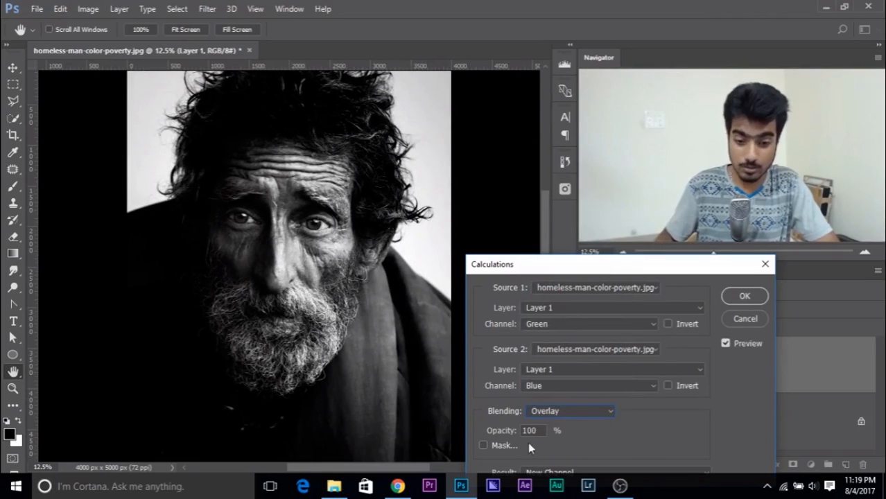
# - Set the blending opacity to 99%, apply the calculation as a new channel, and view the whole portrait
pyautogui.moveTo(505, 428)
pyautogui.mouseDown()
pyautogui.moveTo(490, 432)
pyautogui.moveTo(502, 436)
pyautogui.mouseUp()
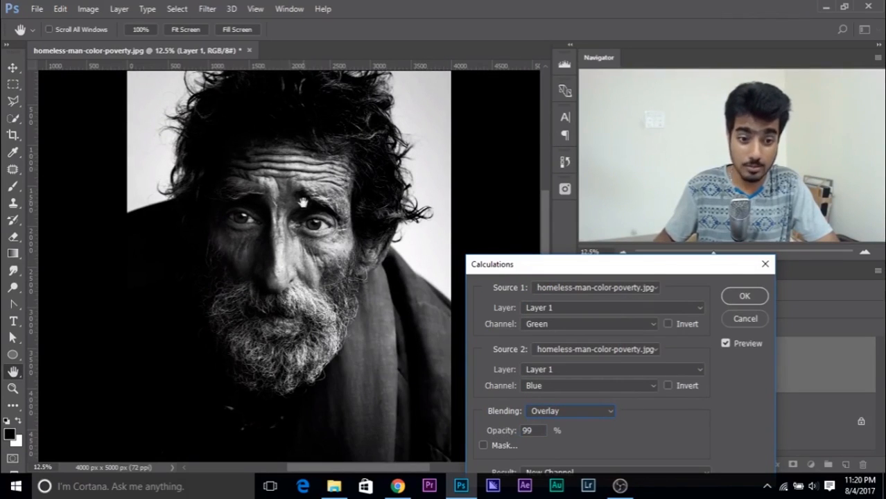
pyautogui.moveTo(621, 263); pyautogui.dragTo(326, 230)
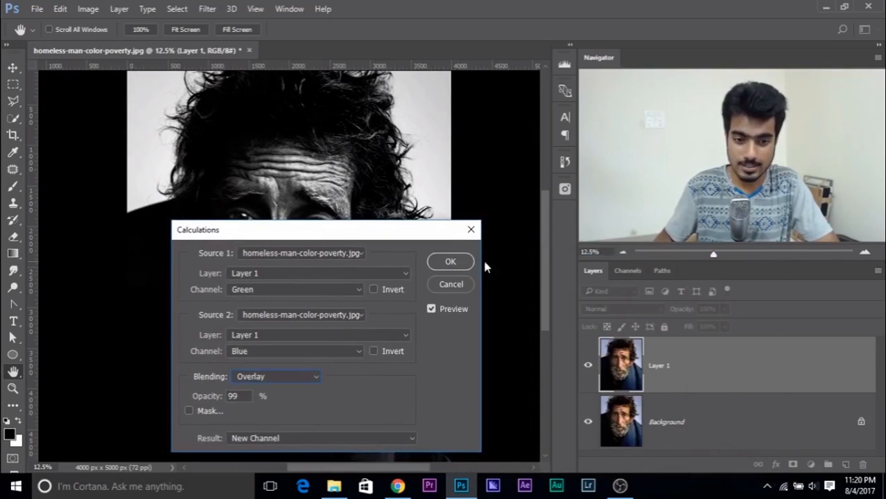
pyautogui.click(466, 262)
pyautogui.press('b')
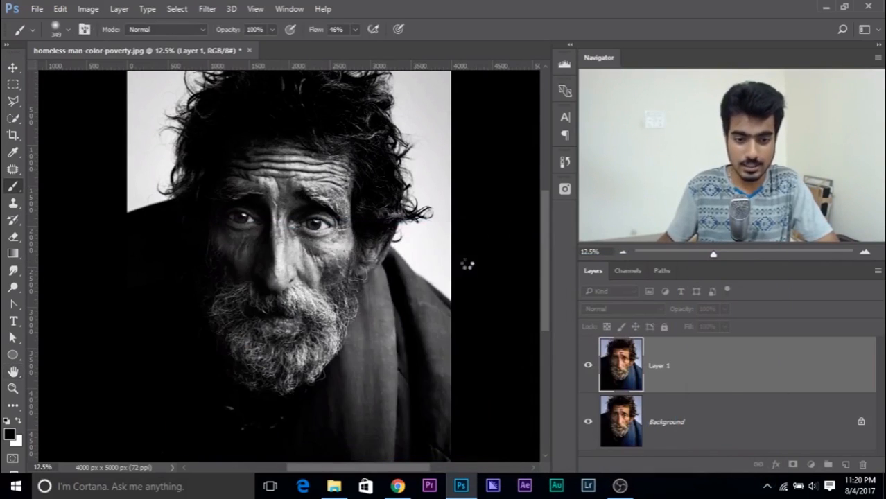
pyautogui.press('x')
pyautogui.hotkey('ctrl', '-')
pyautogui.hotkey('ctrl', '-')
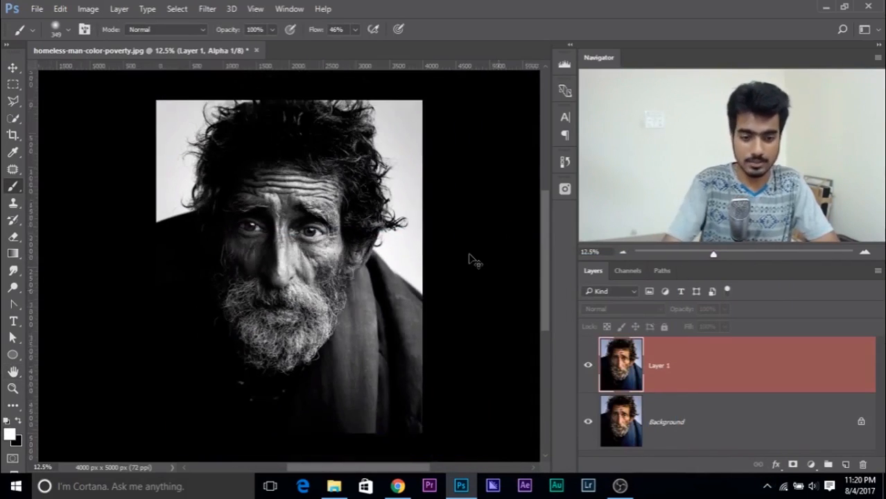
pyautogui.hotkey('ctrl', '+')
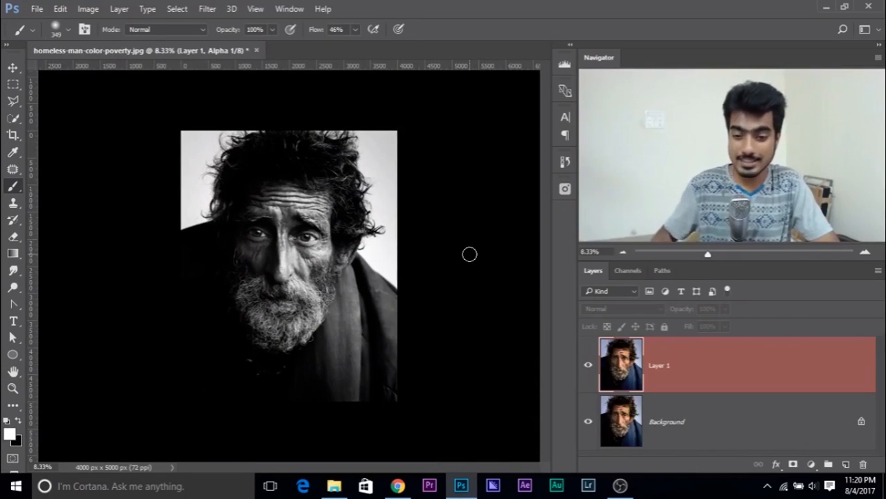
# - Delete the Alpha 1 channel to restore the color portrait
pyautogui.click(627, 270)
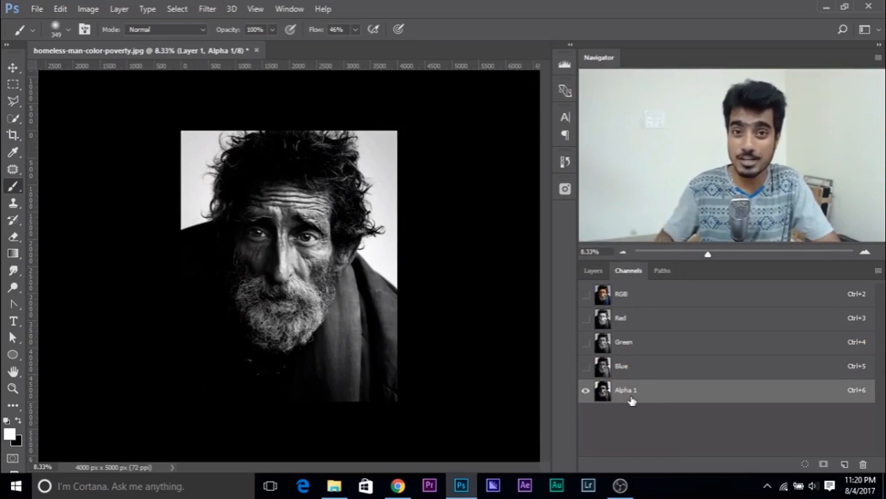
pyautogui.moveTo(631, 401); pyautogui.dragTo(866, 466)
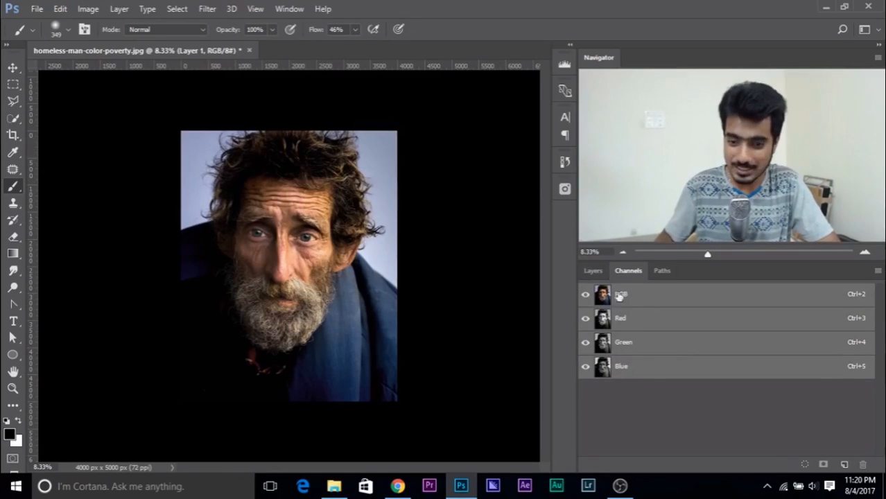
pyautogui.click(593, 271)
pyautogui.click(626, 271)
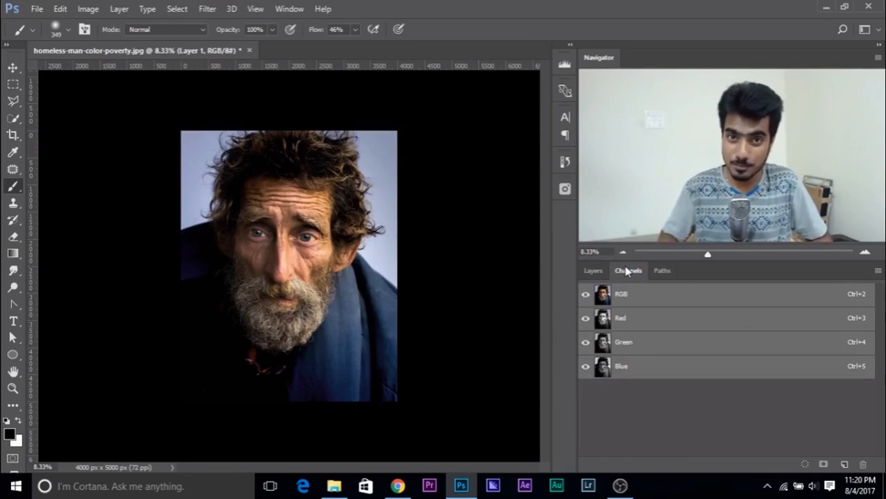
# - Examine the portrait's Red, Green and Blue channels individually, comparing skin and clothing tones with the RGB composite
pyautogui.click(622, 326)
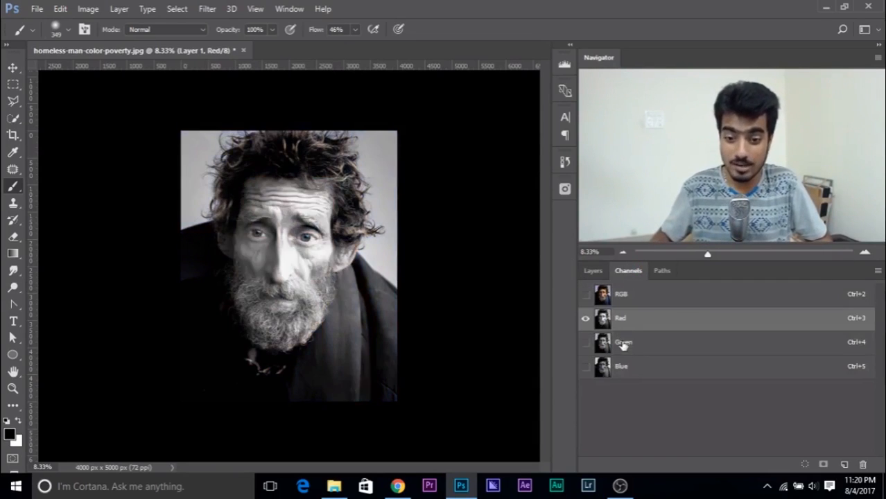
pyautogui.click(623, 343)
pyautogui.click(624, 367)
pyautogui.click(622, 324)
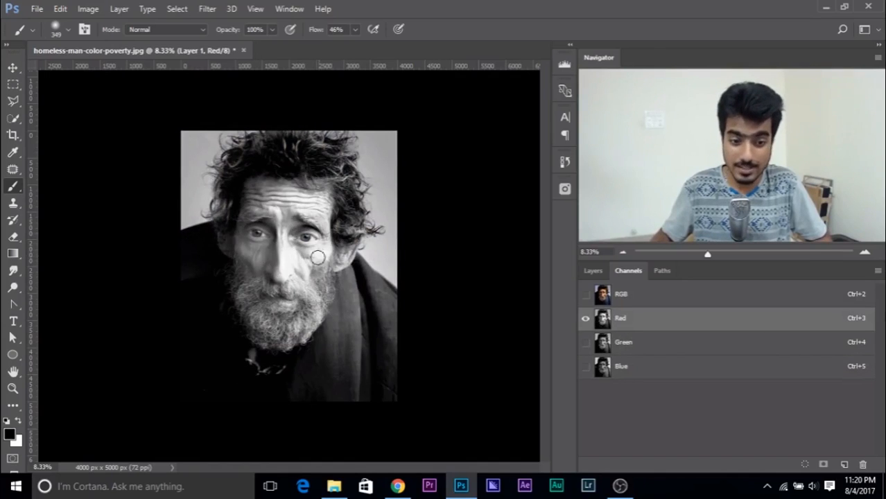
pyautogui.click(636, 368)
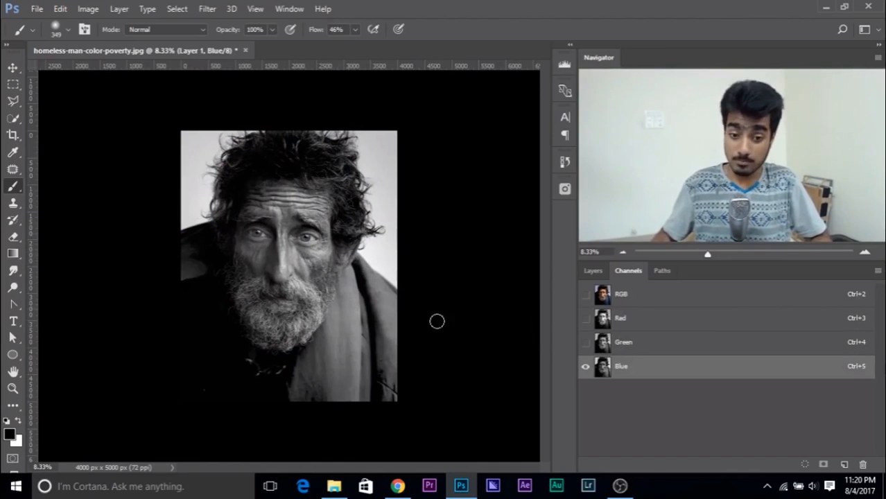
pyautogui.click(650, 296)
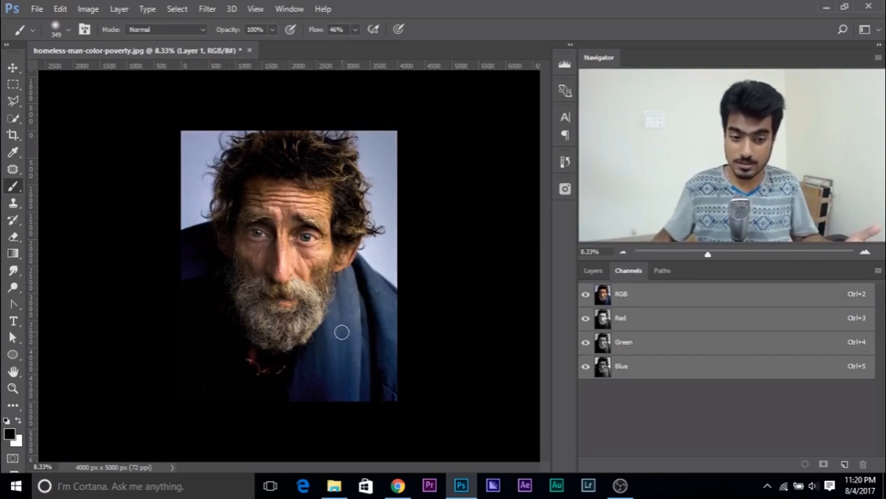
pyautogui.click(631, 369)
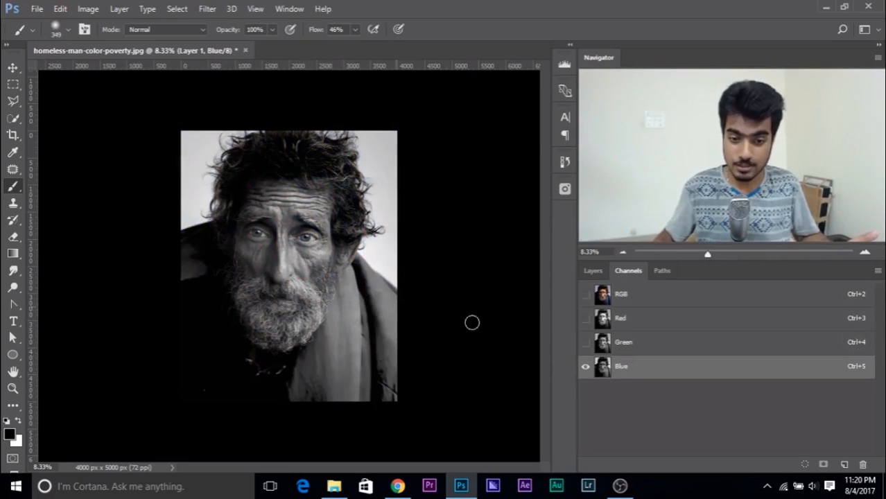
pyautogui.click(631, 300)
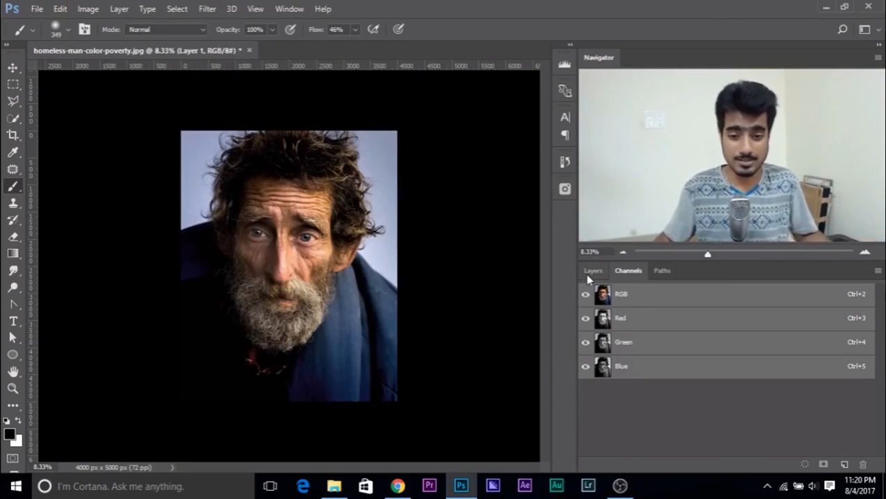
# - Reopen Calculations on Layer 1 of the portrait with its channels listed alongside
pyautogui.click(588, 275)
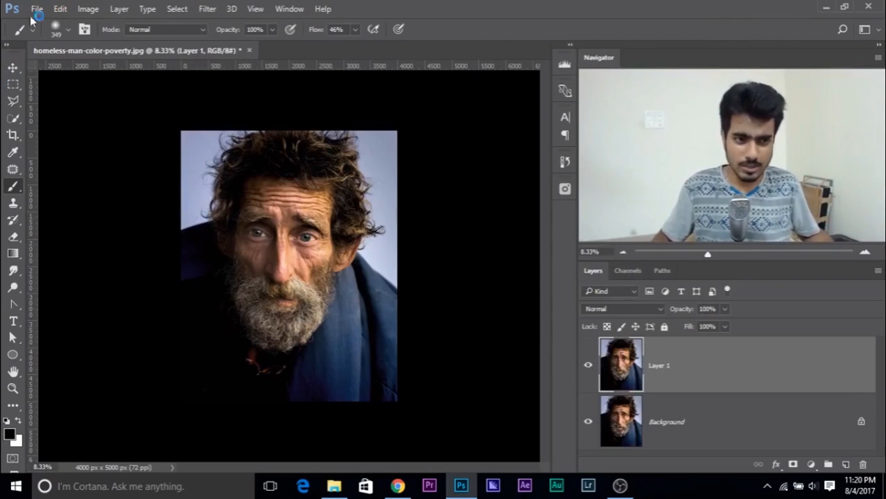
pyautogui.click(88, 9)
pyautogui.moveTo(119, 9)
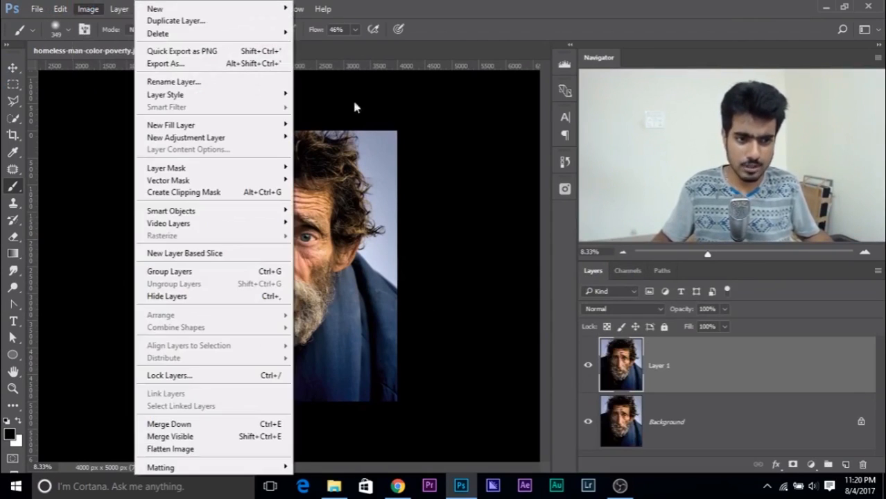
pyautogui.click(623, 272)
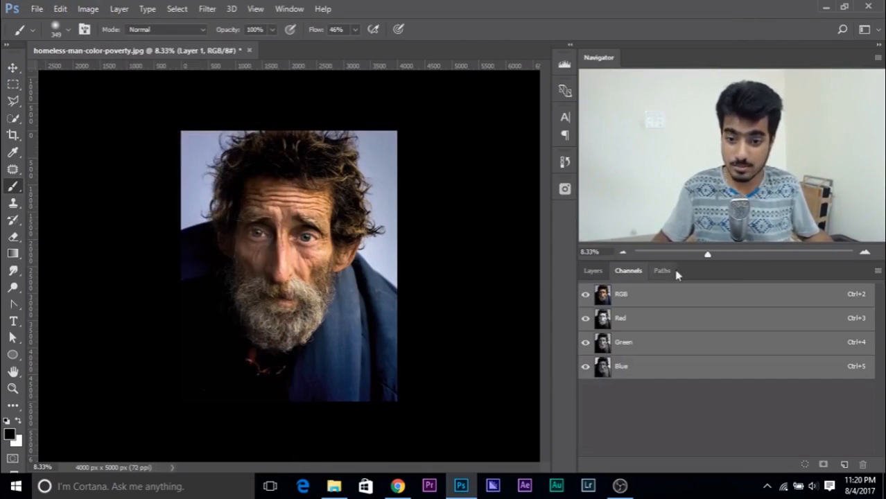
pyautogui.click(86, 9)
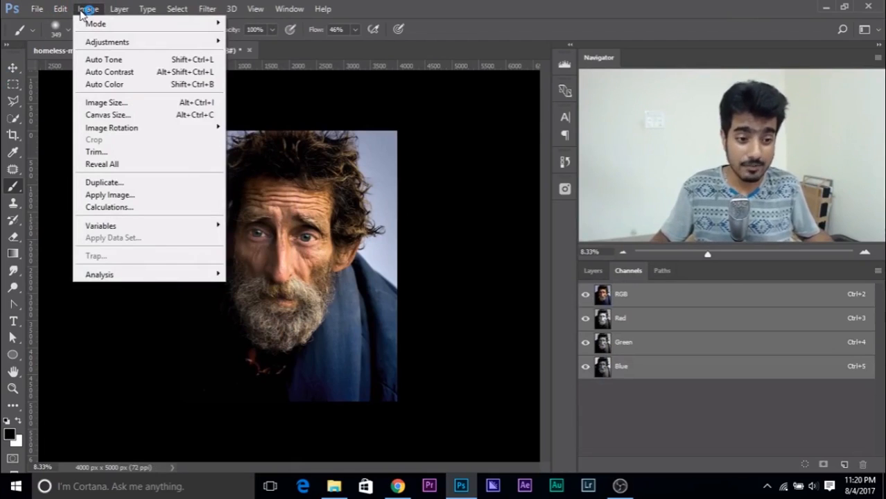
pyautogui.click(130, 208)
pyautogui.moveTo(273, 235); pyautogui.dragTo(173, 166)
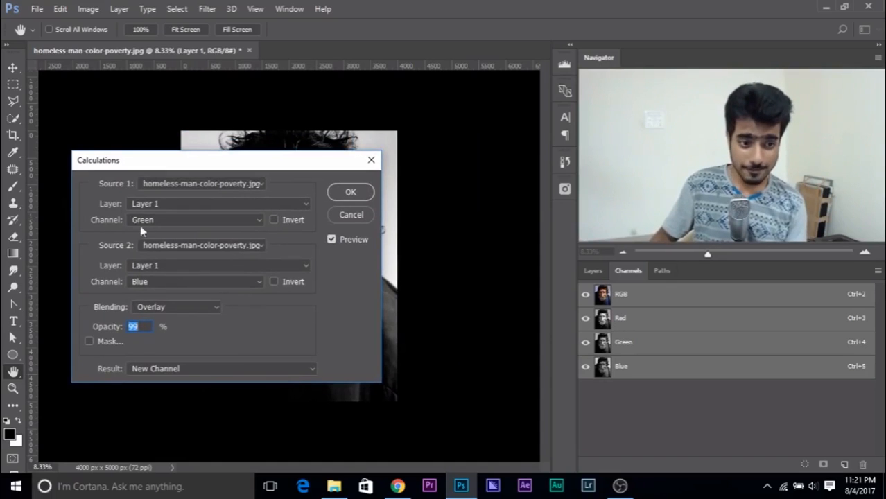
# - Choose Layer 1's Green channel for Source 1 and Layer 1's Blue channel for Source 2
pyautogui.click(161, 204)
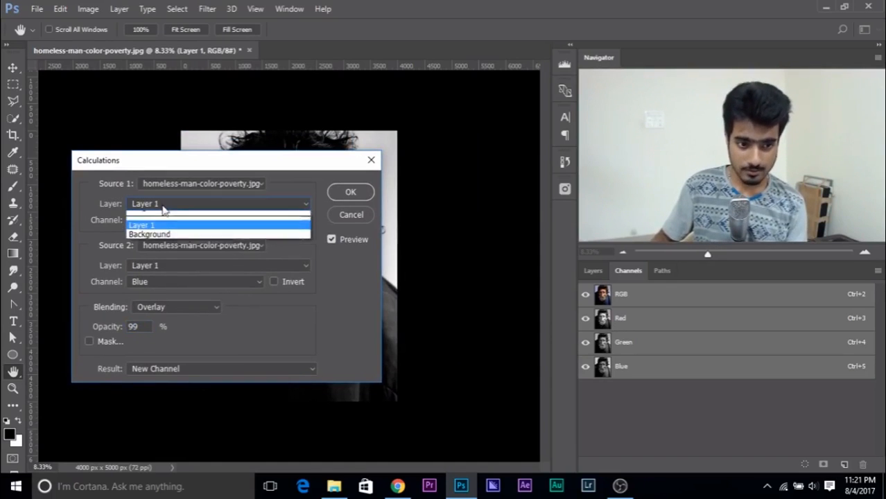
pyautogui.click(165, 220)
pyautogui.click(158, 265)
pyautogui.click(154, 294)
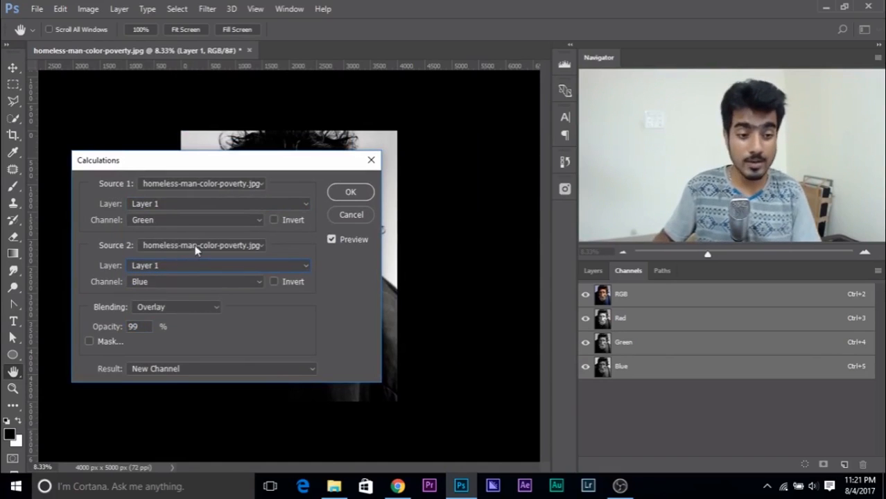
pyautogui.click(179, 222)
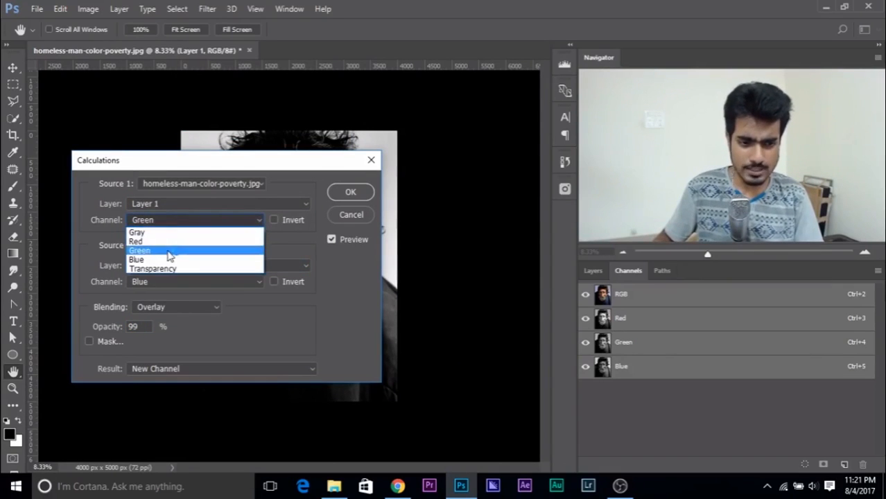
pyautogui.click(168, 254)
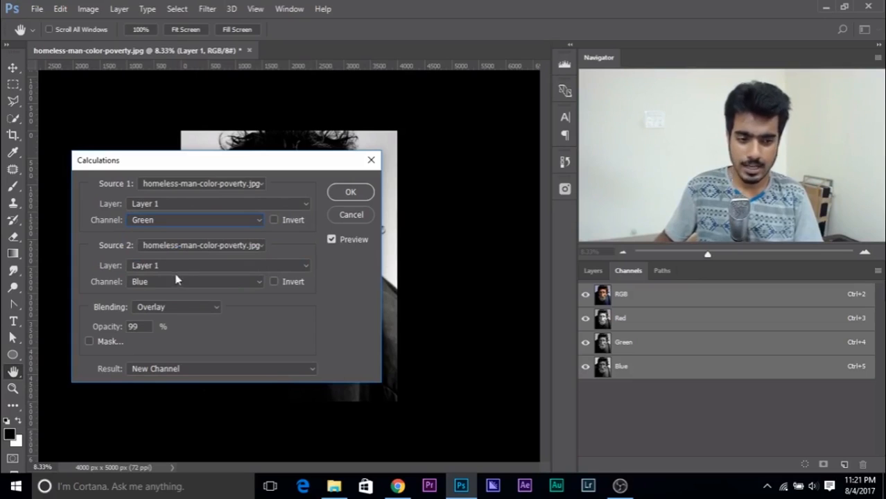
pyautogui.click(176, 280)
pyautogui.click(161, 320)
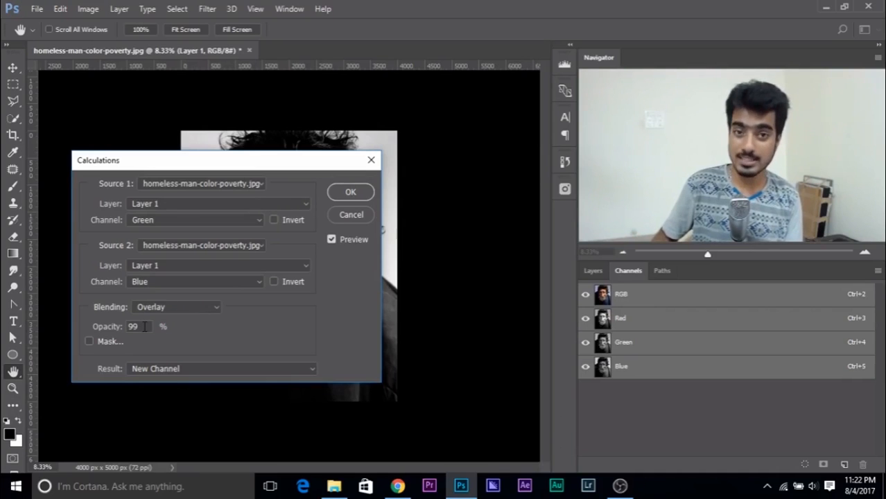
# - Set both Source 1 and Source 2 in Calculations to Layer 1's Blue channel, trying Green for Source 2 along the way
pyautogui.moveTo(149, 164); pyautogui.dragTo(535, 240)
pyautogui.click(556, 290)
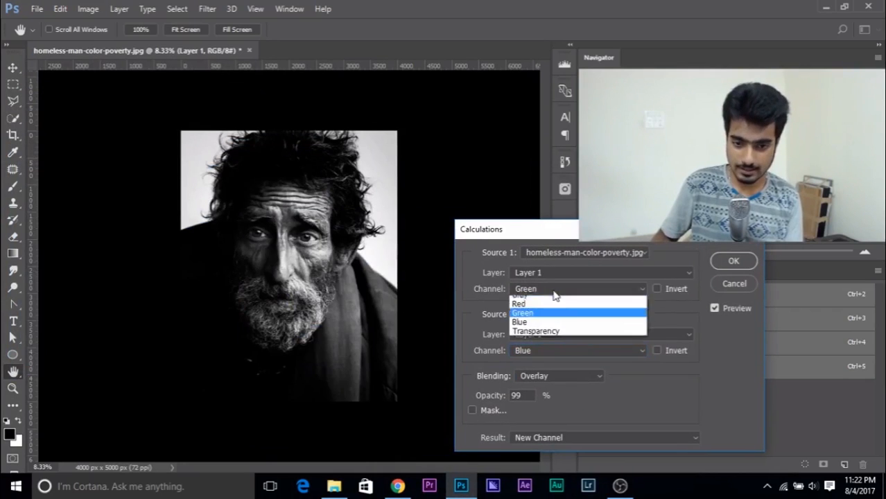
pyautogui.click(547, 329)
pyautogui.click(539, 348)
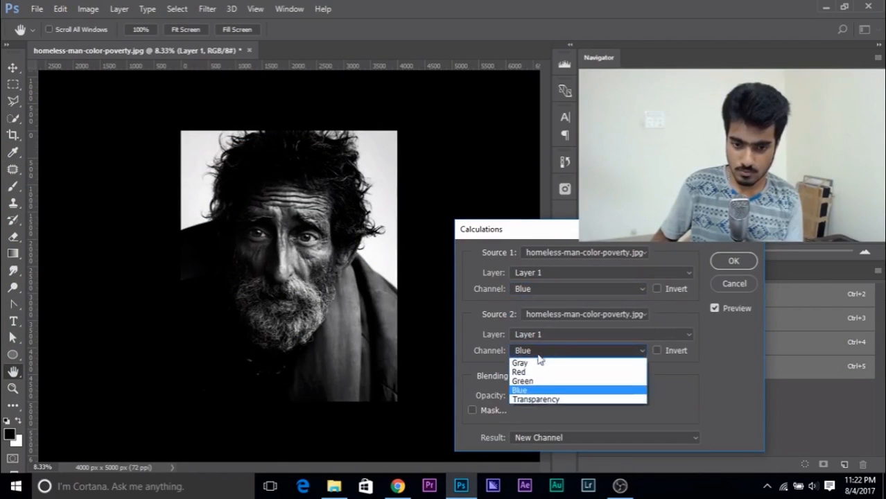
pyautogui.click(536, 382)
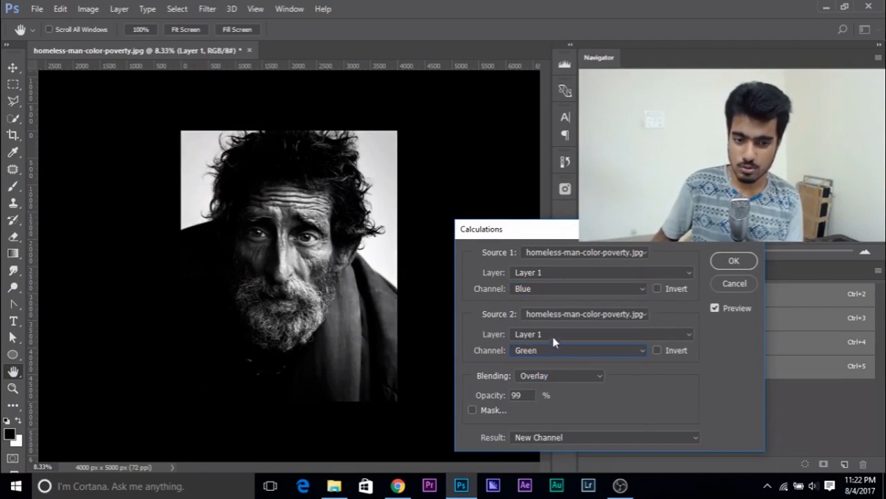
pyautogui.click(553, 357)
pyautogui.click(535, 380)
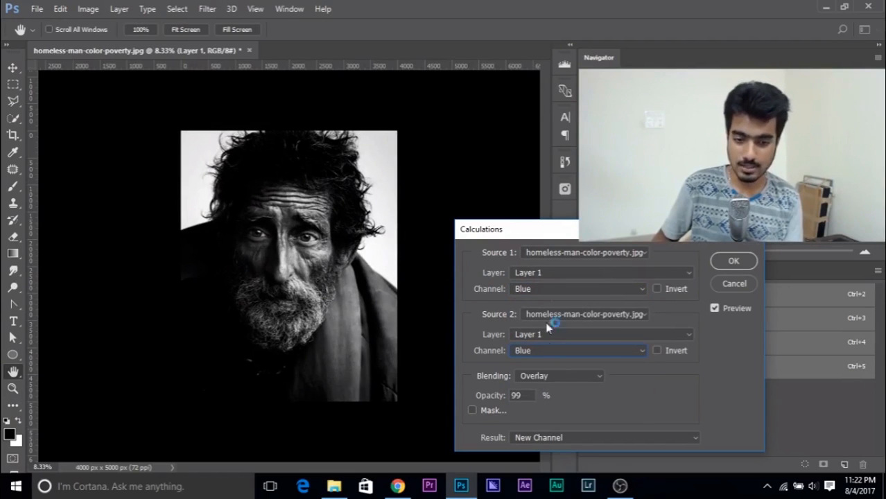
# - Run the calculation with Hard Light blending at 100% opacity and output the result as a new channel
pyautogui.click(555, 380)
pyautogui.click(546, 266)
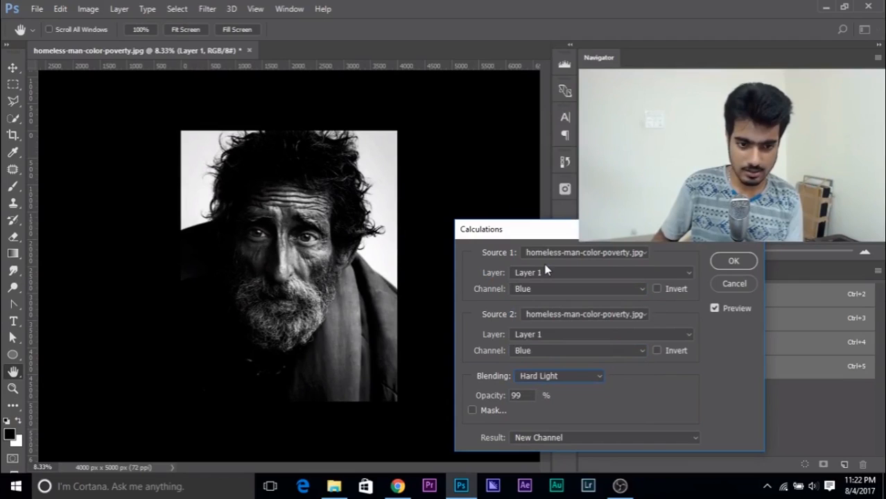
pyautogui.moveTo(492, 397); pyautogui.dragTo(565, 396)
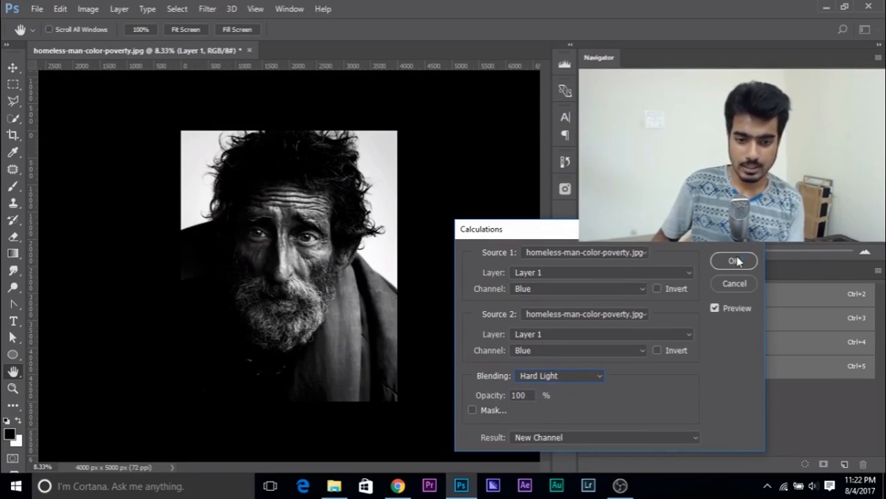
pyautogui.click(524, 441)
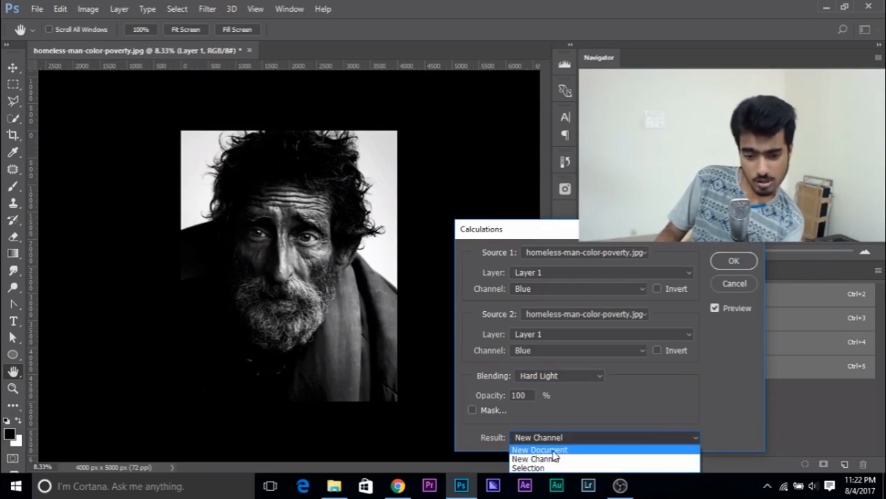
pyautogui.click(541, 461)
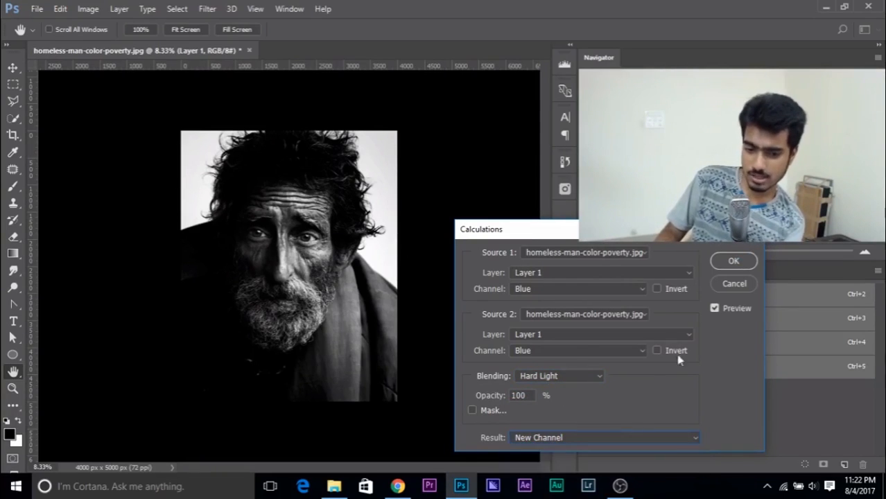
pyautogui.click(731, 264)
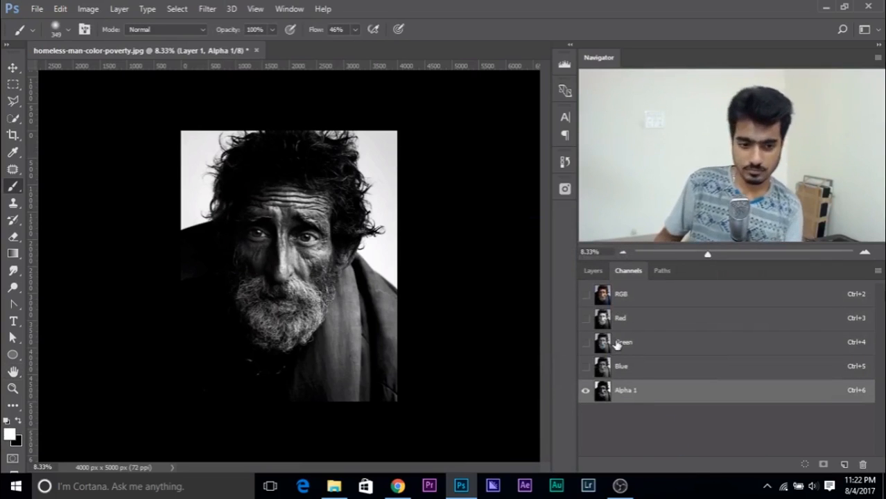
# - Copy the contents of the Alpha 1 channel into a new layer above Layer 1
pyautogui.click(598, 270)
pyautogui.click(626, 272)
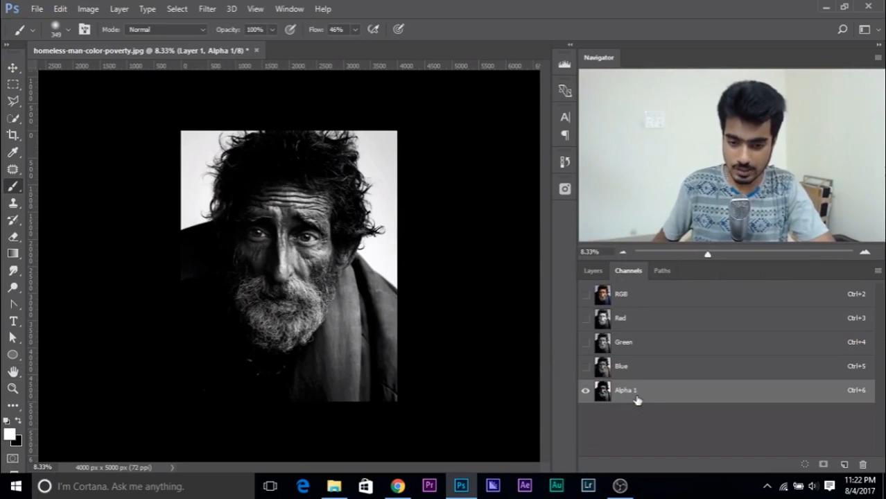
pyautogui.keyDown('ctrl'); pyautogui.click(638, 400); pyautogui.keyUp('ctrl')
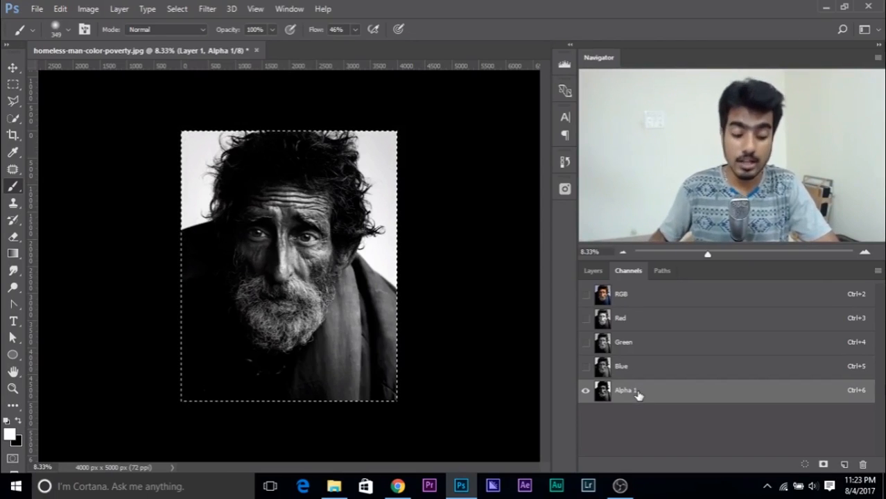
pyautogui.click(638, 298)
pyautogui.click(595, 271)
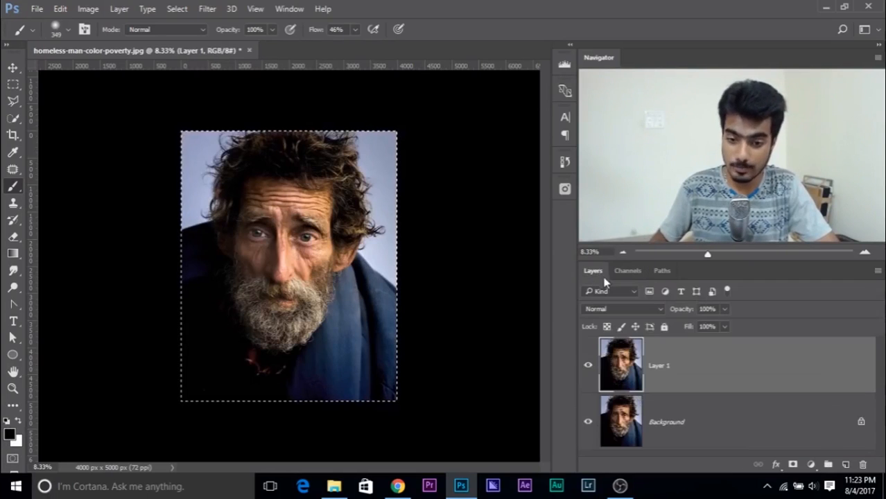
pyautogui.click(844, 466)
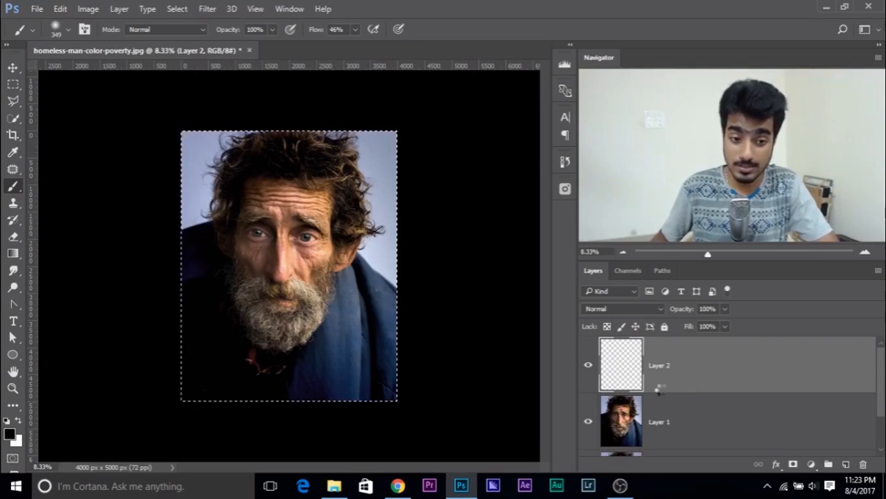
pyautogui.hotkey('ctrl', 'v')
# - Toggle the pasted black and white layer to compare it with the color portrait, and delete that layer
pyautogui.click(588, 366)
pyautogui.click(588, 366)
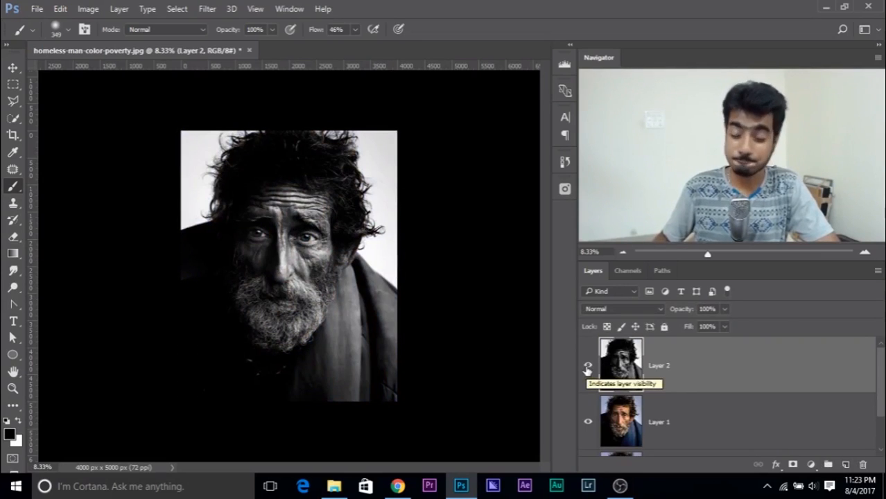
pyautogui.moveTo(760, 366); pyautogui.dragTo(861, 465)
# - Convert the image to Grayscale mode from the Alpha 1 channel, discarding the other channels, and display its layers
pyautogui.click(628, 271)
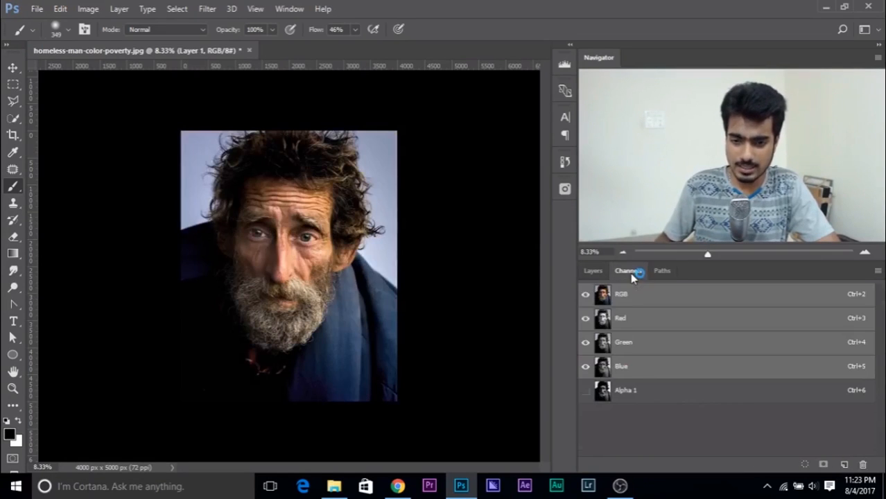
pyautogui.click(628, 392)
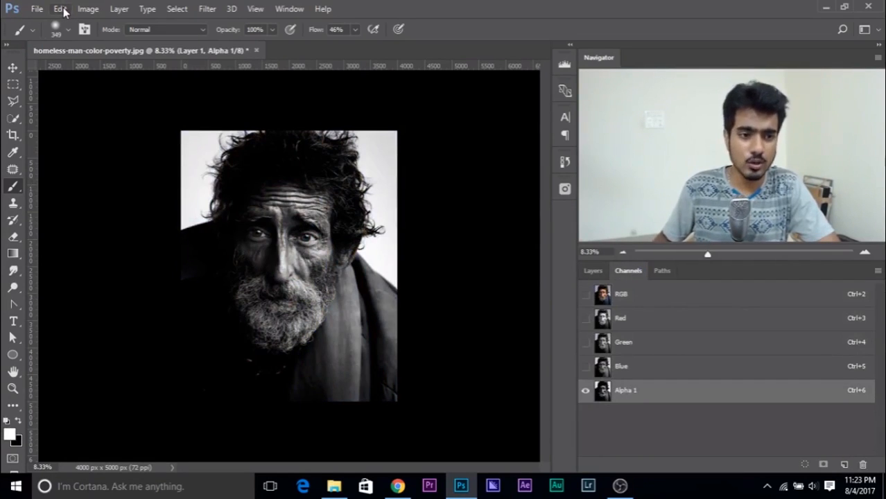
pyautogui.click(87, 9)
pyautogui.moveTo(94, 24)
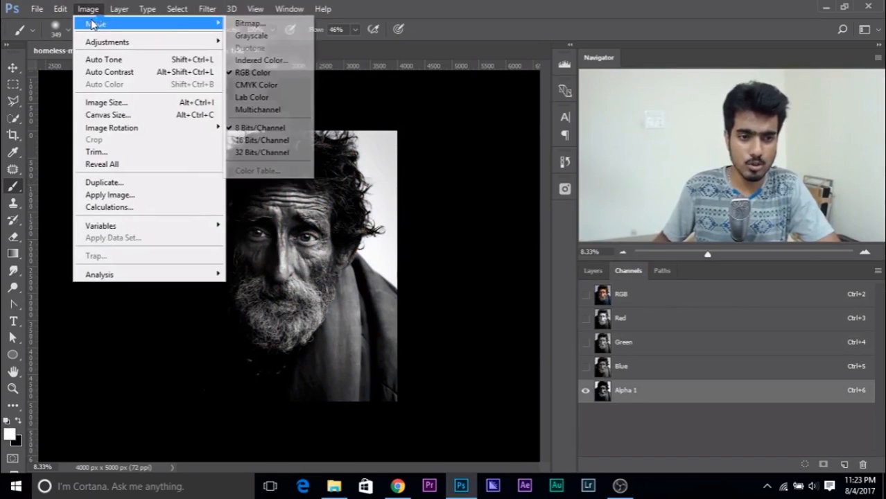
pyautogui.click(264, 36)
pyautogui.click(392, 193)
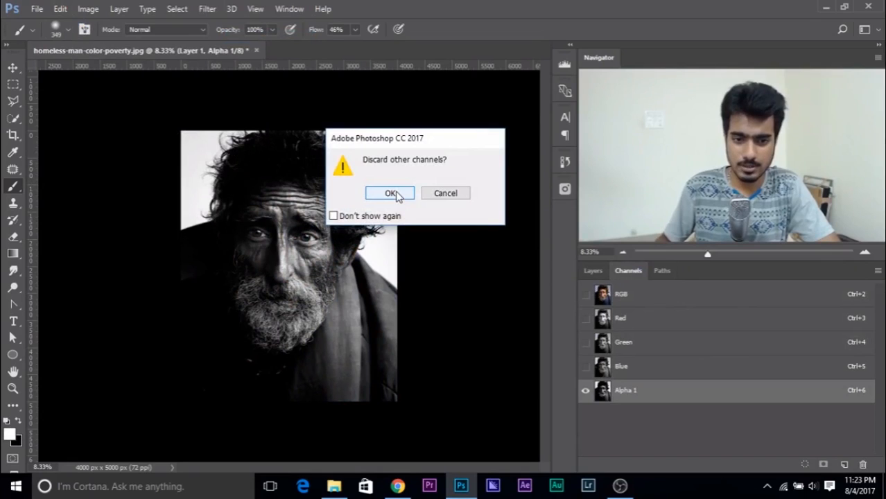
pyautogui.click(398, 195)
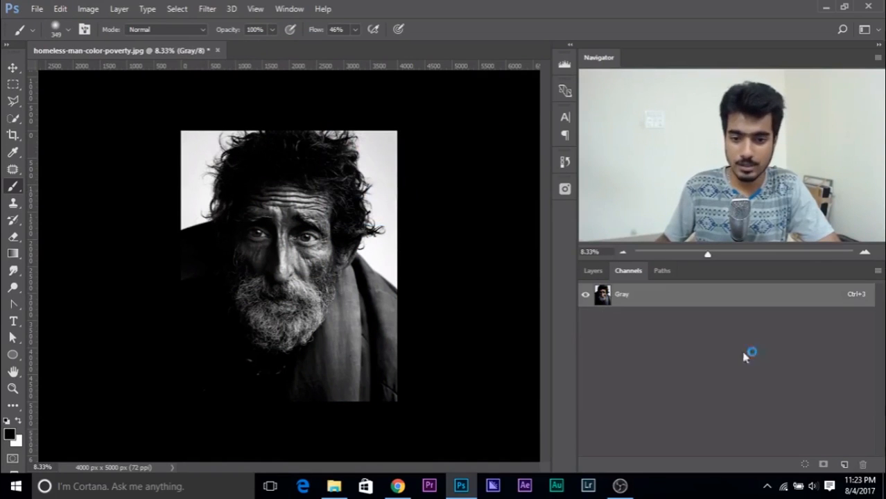
pyautogui.click(597, 270)
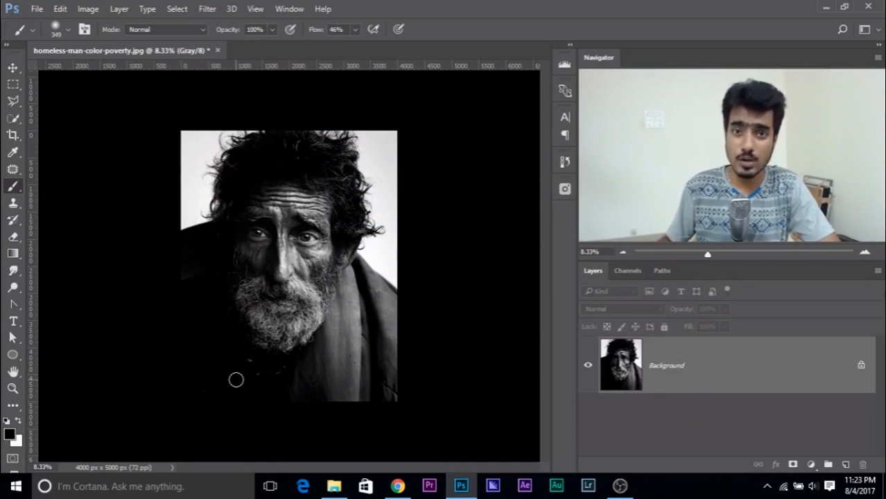
# - Convert the grayscale portrait back to RGB Color mode
pyautogui.click(88, 8)
pyautogui.moveTo(154, 31)
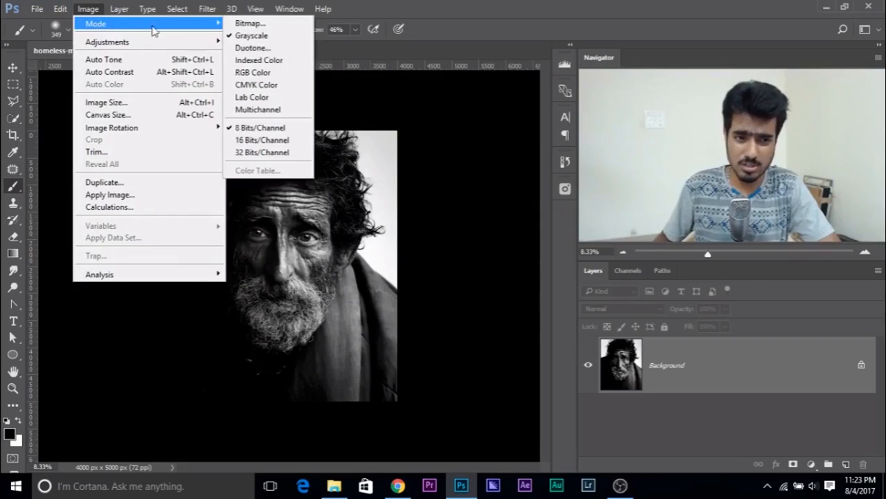
pyautogui.click(260, 72)
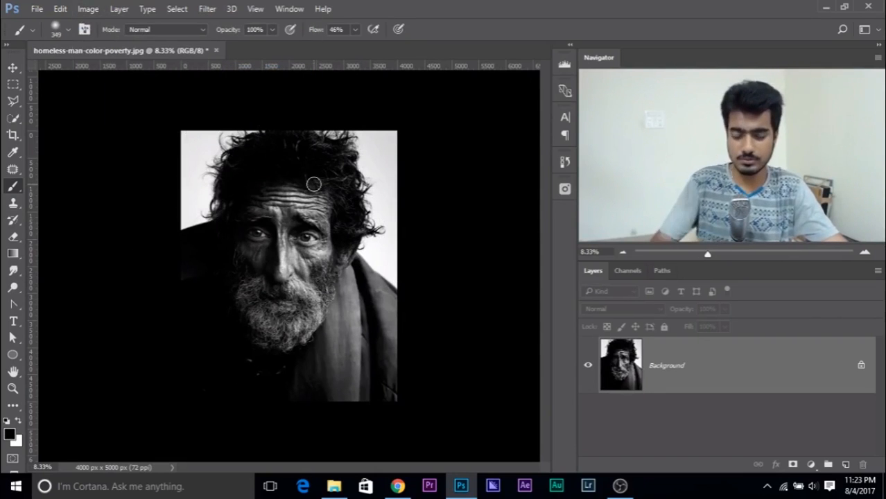
# - Examine the black and white portrait's face, beard and hair up close and at full view for contrast and detail
pyautogui.hotkey('ctrl', '+')
pyautogui.hotkey('ctrl', '-')
pyautogui.hotkey('ctrl', '+')
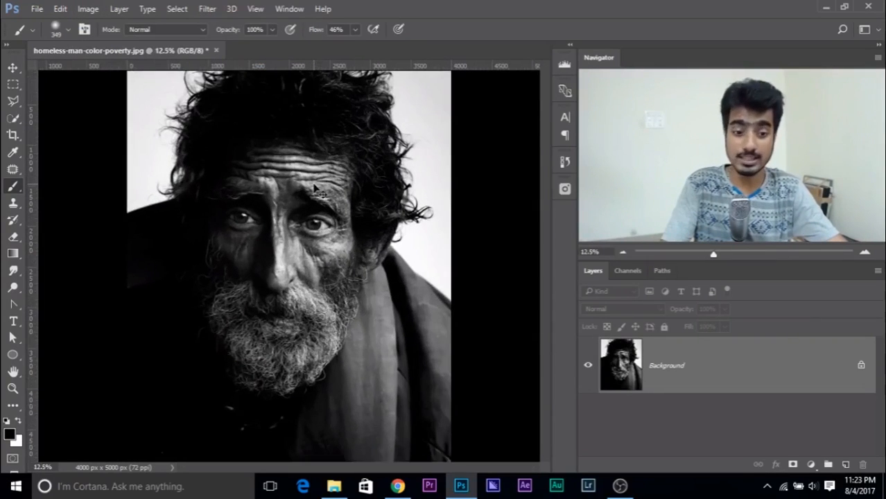
pyautogui.hotkey('ctrl', '+')
pyautogui.hotkey('ctrl', '+')
pyautogui.hotkey('ctrl', '-')
pyautogui.hotkey('ctrl', '+')
pyautogui.hotkey('ctrl', '-')
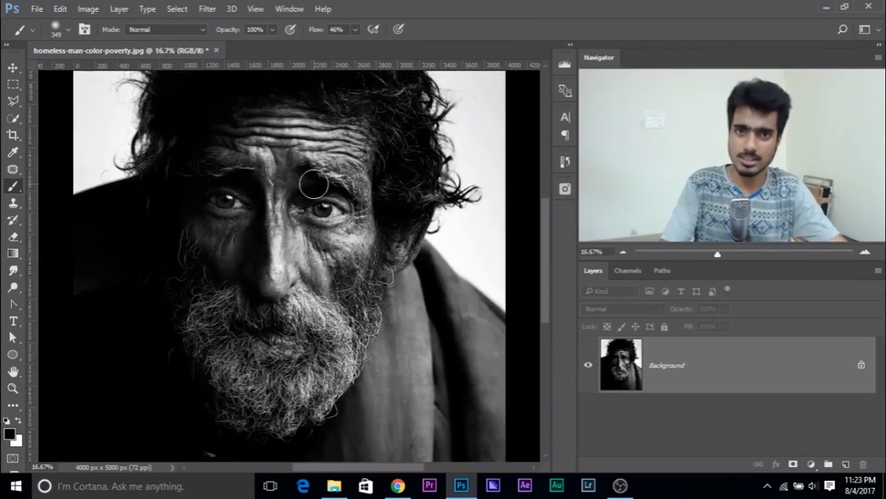
pyautogui.hotkey('ctrl', '-')
pyautogui.hotkey('ctrl', '+')
pyautogui.hotkey('ctrl', '-')
pyautogui.hotkey('ctrl', '-')
pyautogui.hotkey('ctrl', '+')
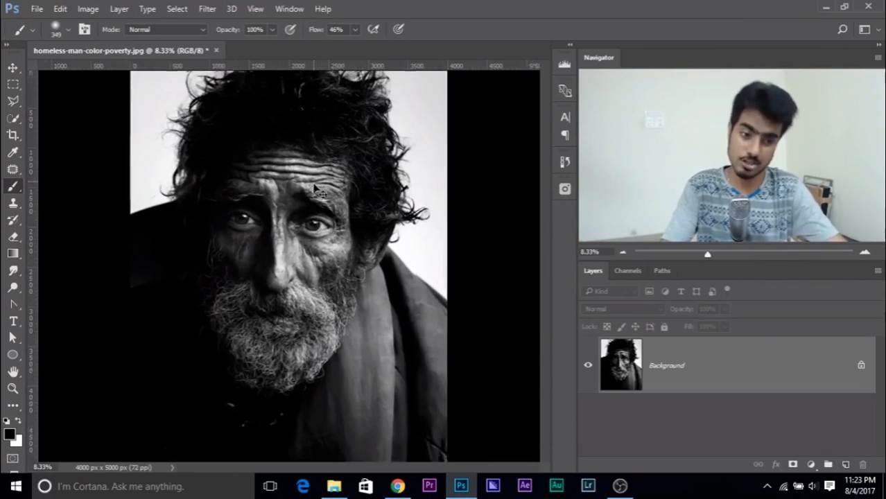
pyautogui.hotkey('ctrl', '-')
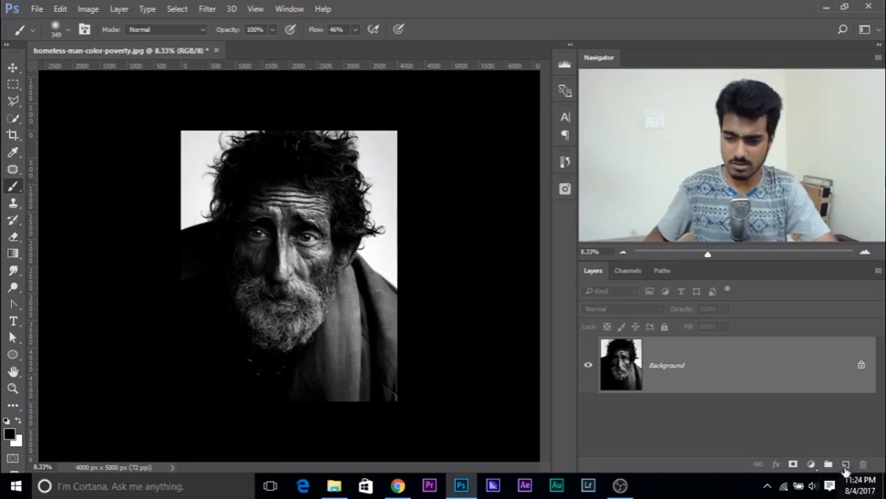
# - Unlock the Background layer and place a black (#000000) Solid Color fill layer beneath it
pyautogui.click(861, 365)
pyautogui.click(811, 465)
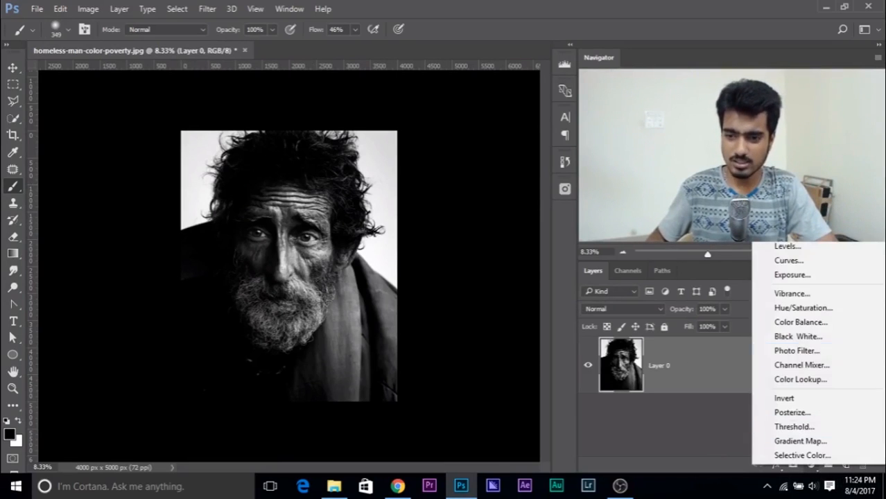
pyautogui.click(784, 177)
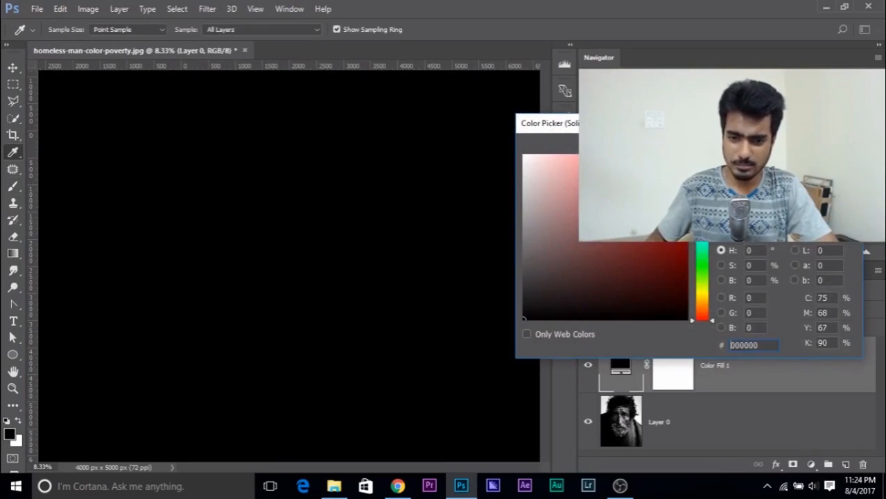
pyautogui.press('Return')
pyautogui.press('b')
pyautogui.moveTo(757, 363); pyautogui.dragTo(755, 442)
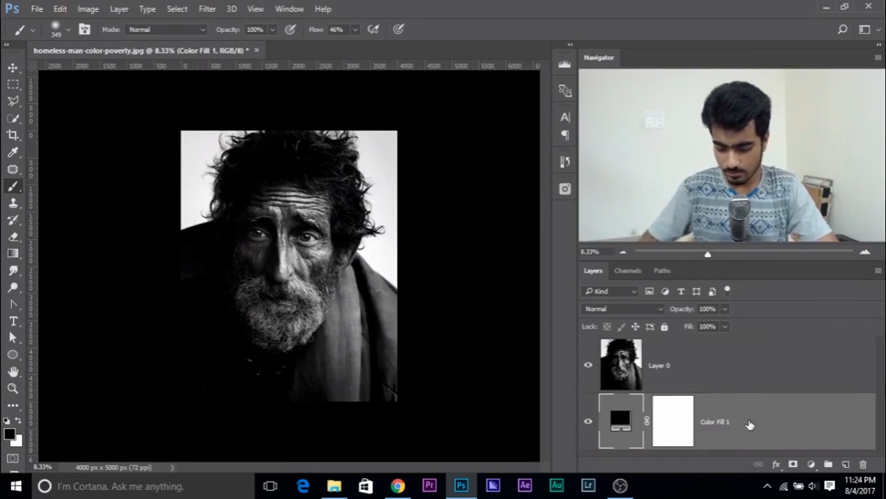
# - Add a layer mask to Layer 0 and paint black over the bright background on the portrait's upper left with a size 733 brush
pyautogui.click(645, 366)
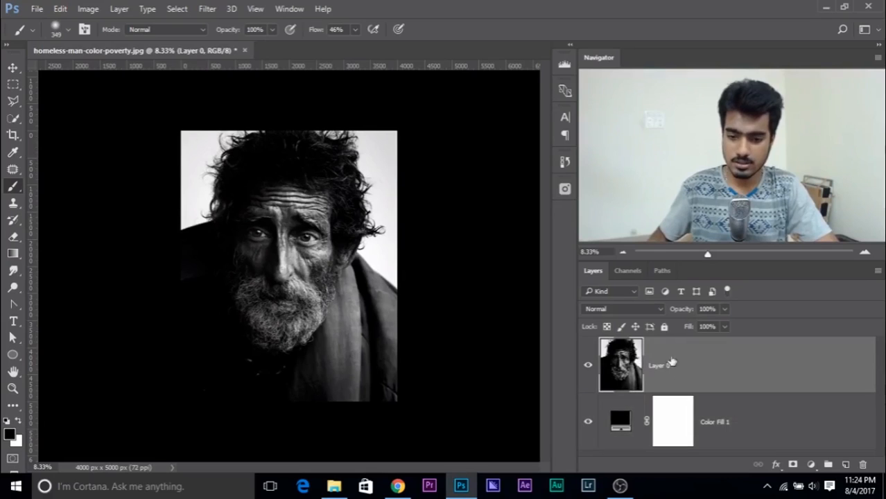
pyautogui.click(793, 464)
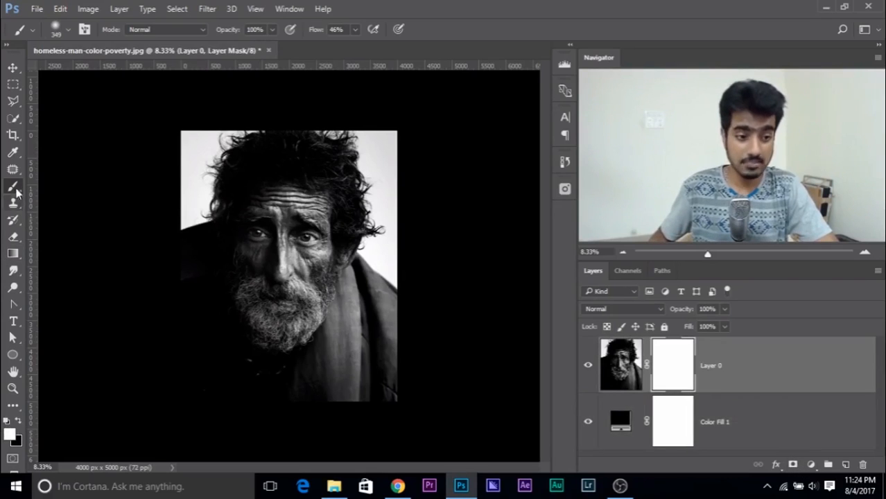
pyautogui.keyDown('alt'); pyautogui.rightClick(191, 202); pyautogui.keyUp('alt')
pyautogui.press('x')
pyautogui.keyDown('alt'); pyautogui.rightClick(198, 234); pyautogui.keyUp('alt')
pyautogui.moveTo(188, 219)
pyautogui.mouseDown()
pyautogui.moveTo(209, 206)
pyautogui.moveTo(166, 234)
pyautogui.moveTo(197, 168)
pyautogui.moveTo(233, 149)
pyautogui.mouseUp()
# - Set the brush flow to 100% and mask out the remaining bright background around the man's head and shoulders
pyautogui.click(354, 29)
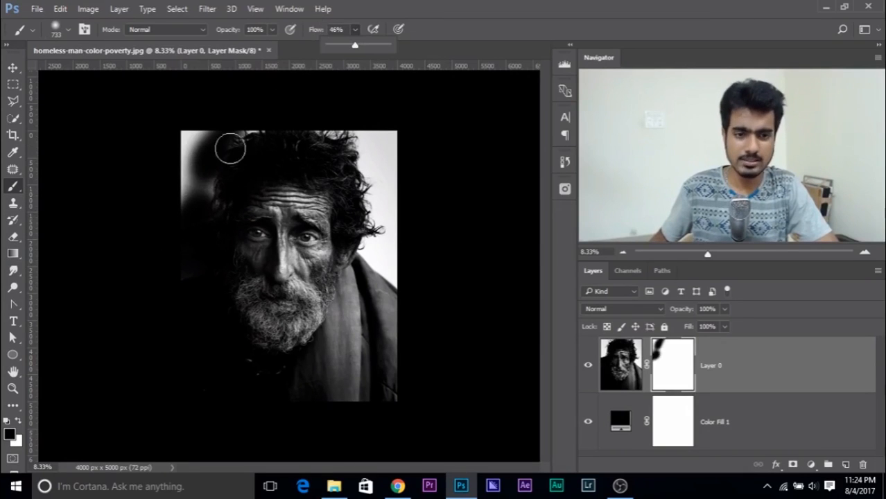
pyautogui.moveTo(357, 45); pyautogui.dragTo(470, 59)
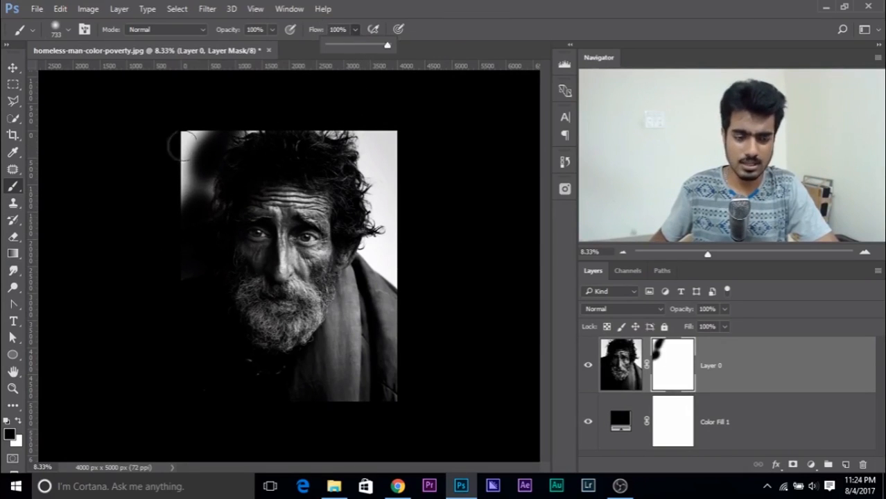
pyautogui.moveTo(178, 118)
pyautogui.mouseDown()
pyautogui.moveTo(188, 163)
pyautogui.moveTo(231, 123)
pyautogui.moveTo(248, 130)
pyautogui.moveTo(221, 147)
pyautogui.moveTo(209, 172)
pyautogui.moveTo(224, 197)
pyautogui.moveTo(183, 160)
pyautogui.moveTo(180, 228)
pyautogui.moveTo(333, 125)
pyautogui.moveTo(354, 130)
pyautogui.moveTo(342, 135)
pyautogui.moveTo(363, 174)
pyautogui.moveTo(373, 177)
pyautogui.moveTo(396, 149)
pyautogui.moveTo(385, 206)
pyautogui.moveTo(356, 162)
pyautogui.moveTo(373, 129)
pyautogui.moveTo(409, 136)
pyautogui.moveTo(388, 218)
pyautogui.mouseUp()
pyautogui.moveTo(384, 247)
pyautogui.mouseDown()
pyautogui.moveTo(369, 241)
pyautogui.moveTo(390, 266)
pyautogui.moveTo(400, 255)
pyautogui.moveTo(398, 224)
pyautogui.mouseUp()
pyautogui.moveTo(223, 143); pyautogui.dragTo(234, 154)
pyautogui.moveTo(191, 251)
pyautogui.mouseDown()
pyautogui.moveTo(176, 263)
pyautogui.moveTo(157, 244)
pyautogui.mouseUp()
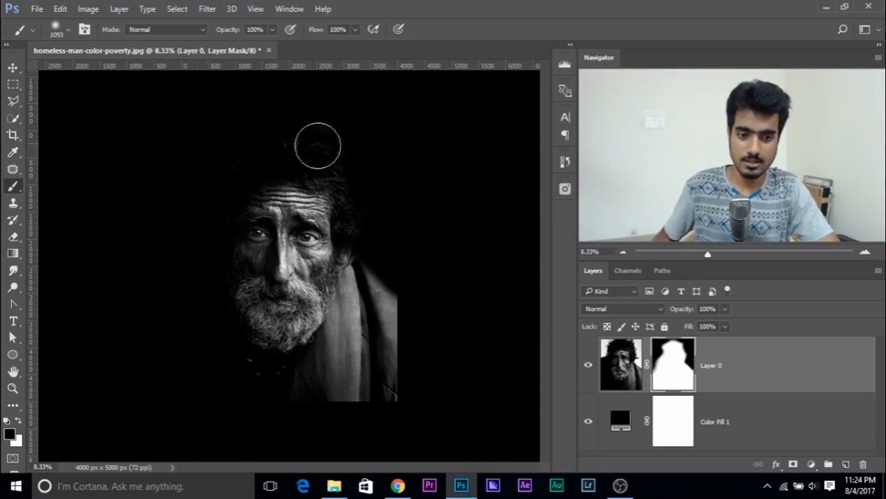
# - Change the area surrounding the canvas to white
pyautogui.rightClick(457, 175)
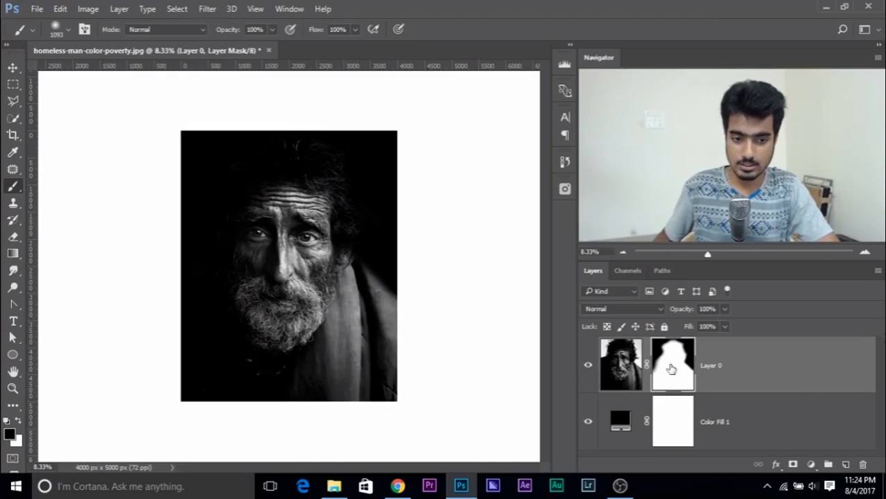
# - Compare the portrait with Layer 0's mask disabled and enabled
pyautogui.keyDown('shift'); pyautogui.click(671, 369); pyautogui.keyUp('shift')
pyautogui.keyDown('shift'); pyautogui.click(672, 369); pyautogui.keyUp('shift')
pyautogui.moveTo(671, 369)
pyautogui.mouseDown()
pyautogui.moveTo(851, 460)
pyautogui.moveTo(678, 368)
pyautogui.mouseUp()
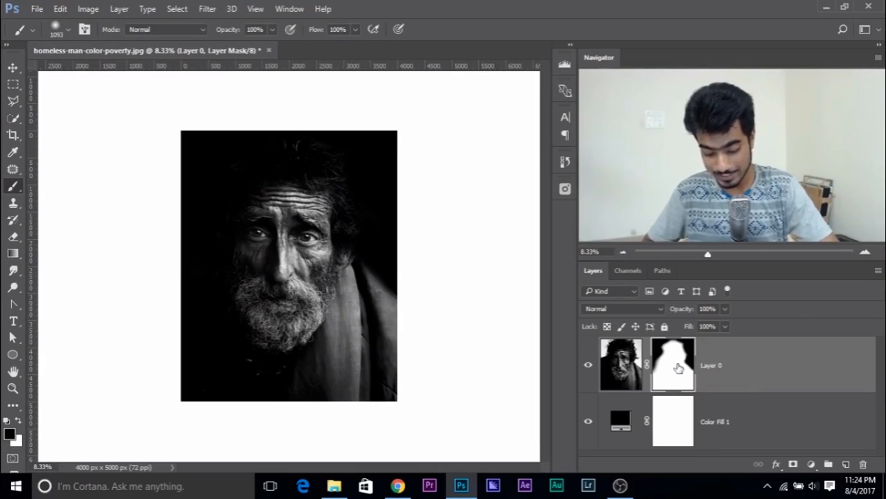
pyautogui.moveTo(683, 354); pyautogui.dragTo(655, 367)
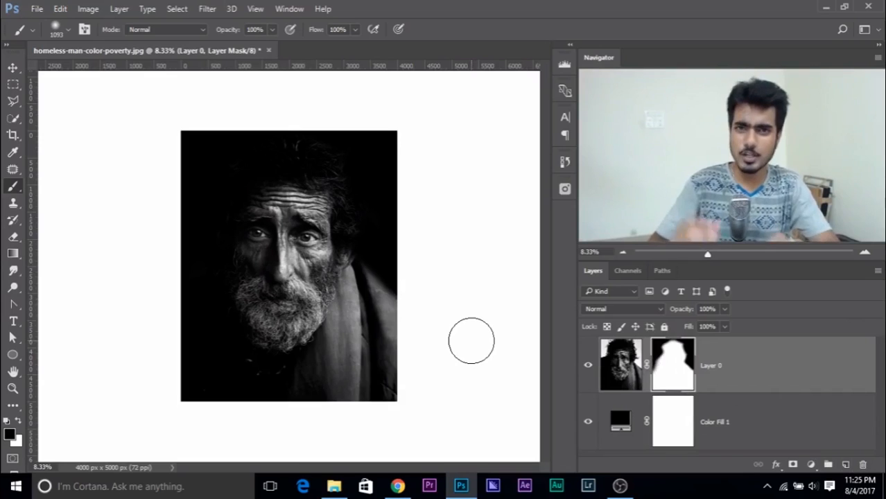
# - Add a new empty layer above Layer 0 for brightening the man's eyes
pyautogui.hotkey('ctrl', '+')
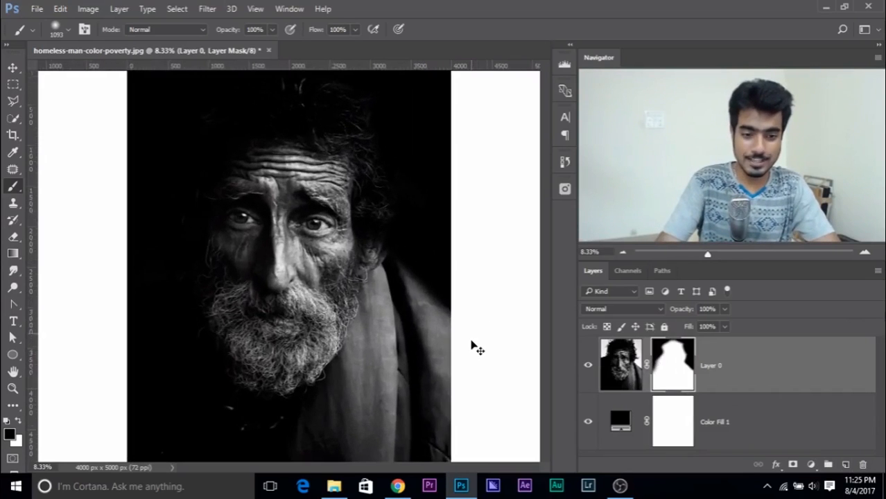
pyautogui.hotkey('ctrl', '+')
pyautogui.hotkey('ctrl', '+')
pyautogui.hotkey('ctrl', '+')
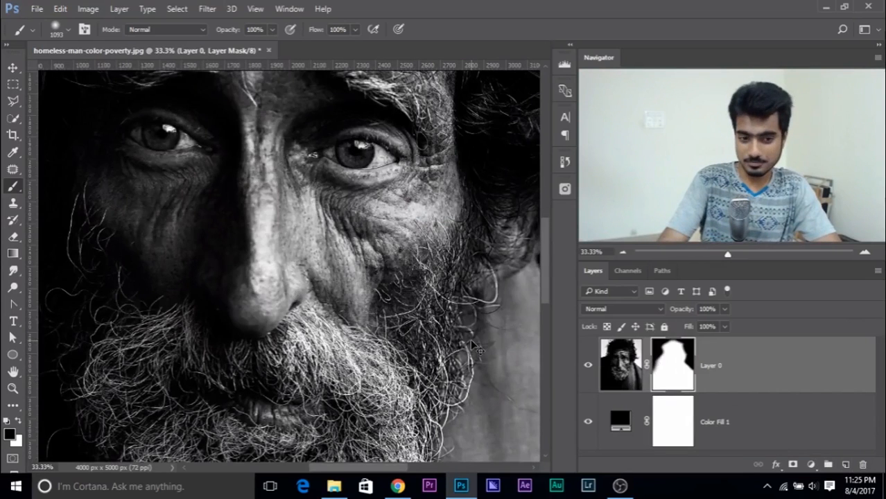
pyautogui.scroll(4, 405, 306)
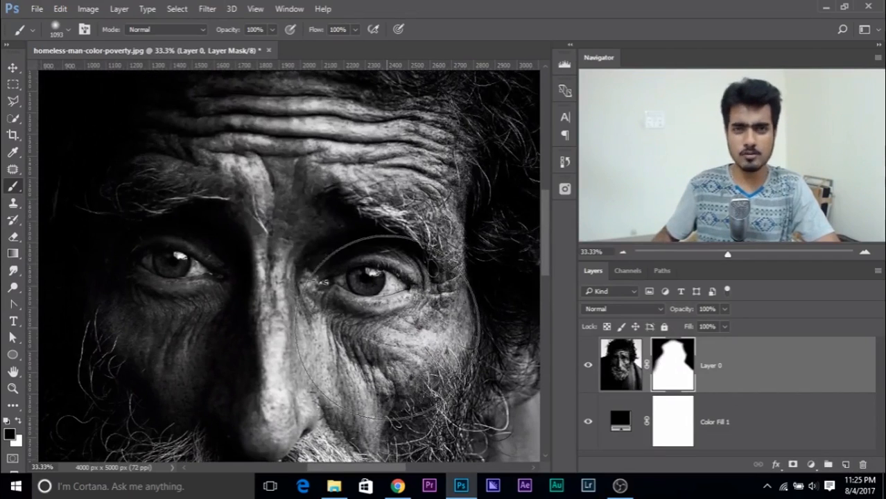
pyautogui.hscroll(-1, 229, 264)
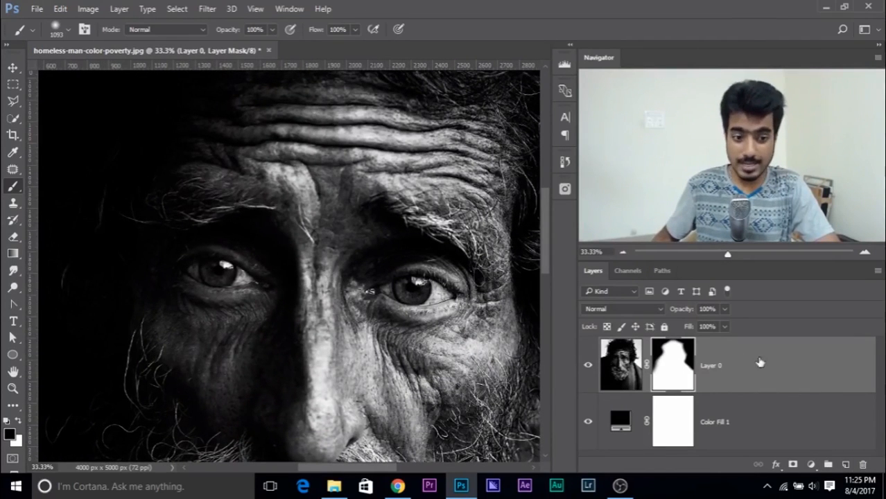
pyautogui.click(845, 465)
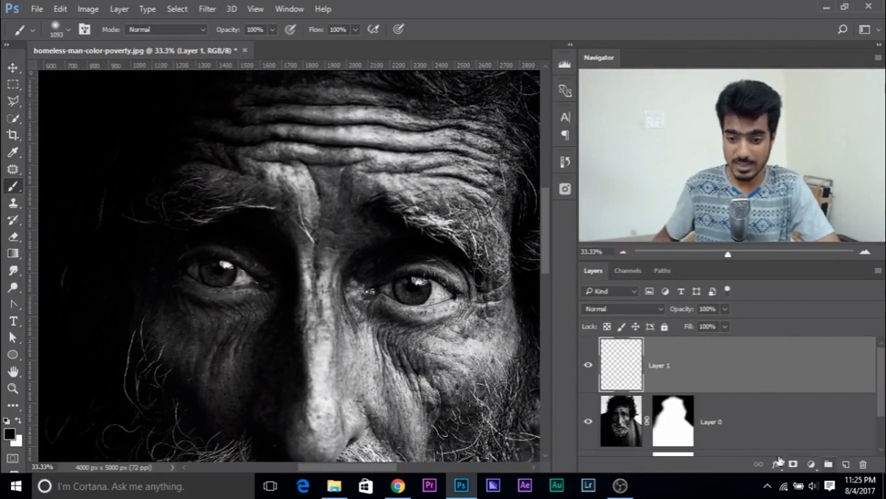
# - Make a circular selection around the iris of the shadowed eye with the Elliptical Marquee tool
pyautogui.click(13, 84)
pyautogui.click(69, 93)
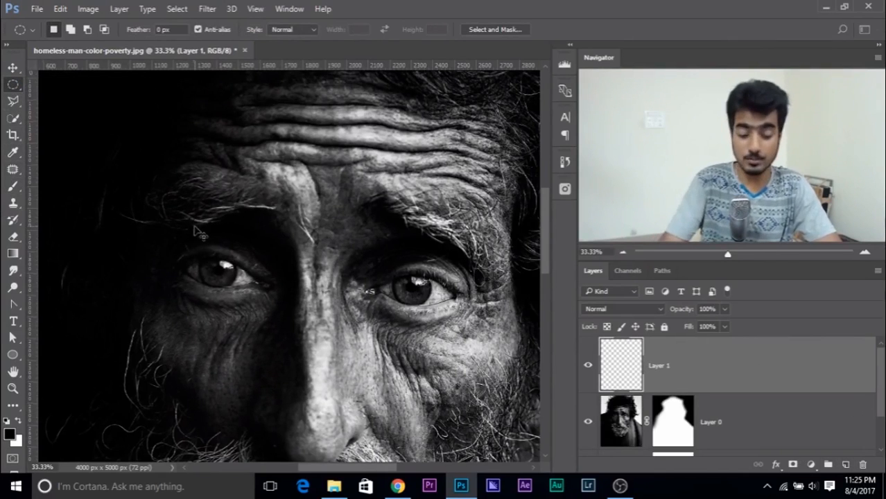
pyautogui.hotkey('ctrl', '+')
pyautogui.moveTo(201, 361); pyautogui.dragTo(243, 300)
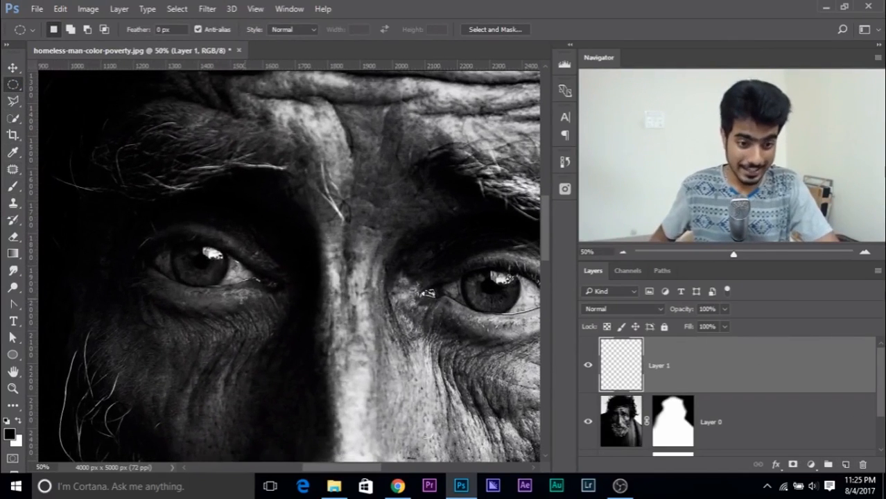
pyautogui.rightClick(205, 272)
pyautogui.click(408, 8)
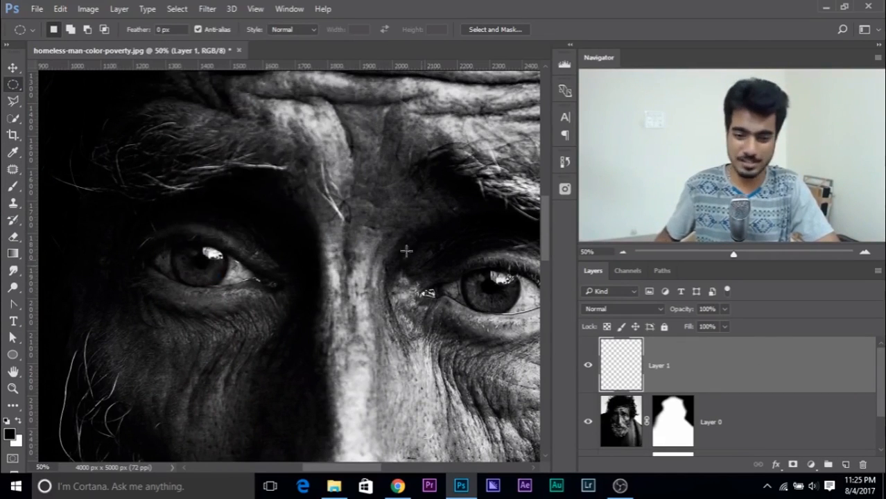
pyautogui.moveTo(179, 238); pyautogui.dragTo(223, 285)
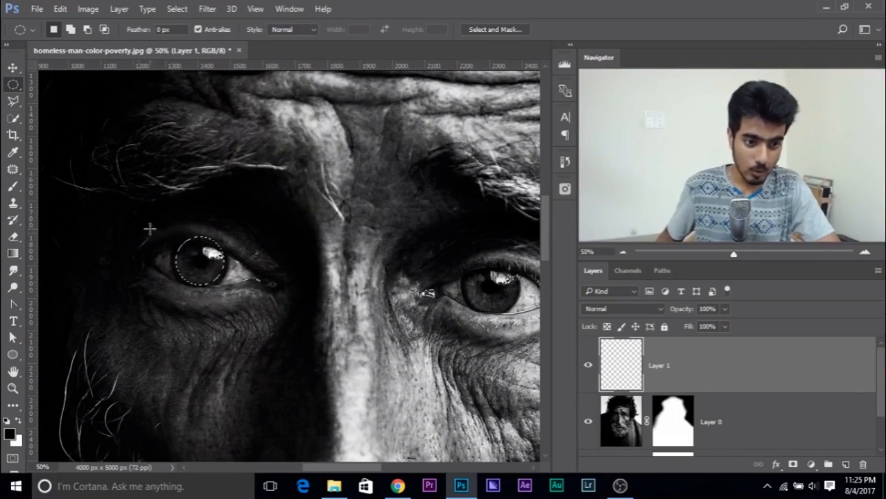
pyautogui.press('alt')
pyautogui.rightClick(13, 86)
pyautogui.click(17, 89)
pyautogui.rightClick(16, 89)
pyautogui.click(70, 84)
pyautogui.rightClick(14, 87)
pyautogui.click(62, 84)
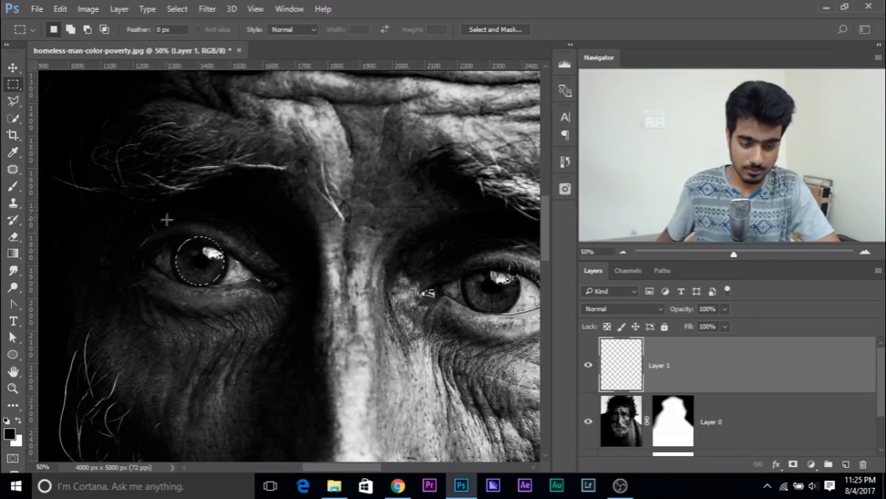
# - Subtract the upper-right half of the iris selection diagonally with the Polygonal Lasso tool
pyautogui.click(12, 101)
pyautogui.rightClick(14, 101)
pyautogui.click(47, 113)
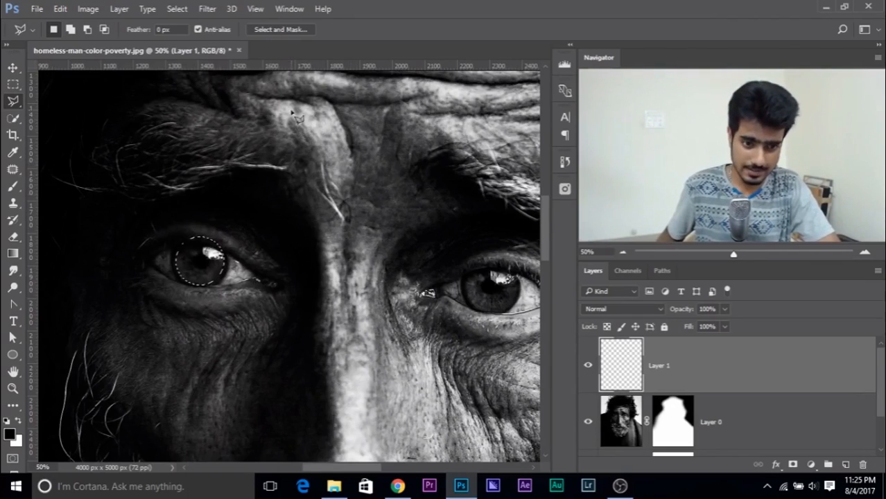
pyautogui.press('alt')
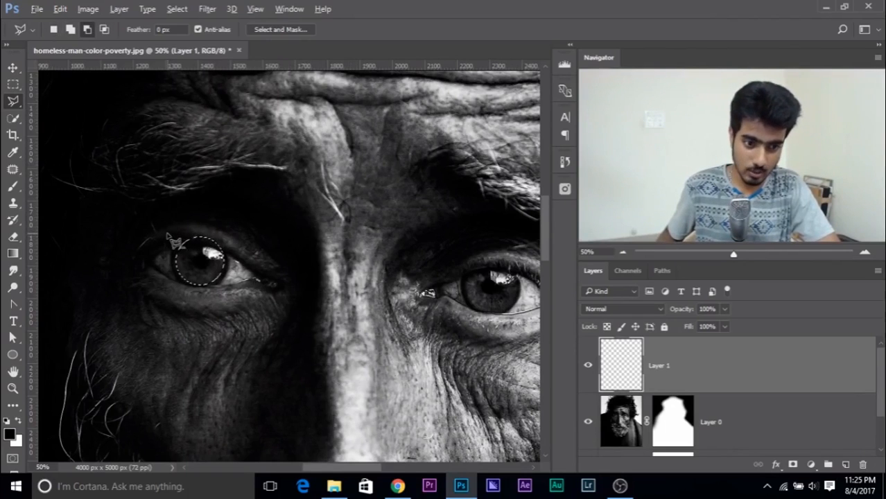
pyautogui.click(232, 290)
pyautogui.click(238, 198)
pyautogui.click(168, 192)
pyautogui.click(170, 234)
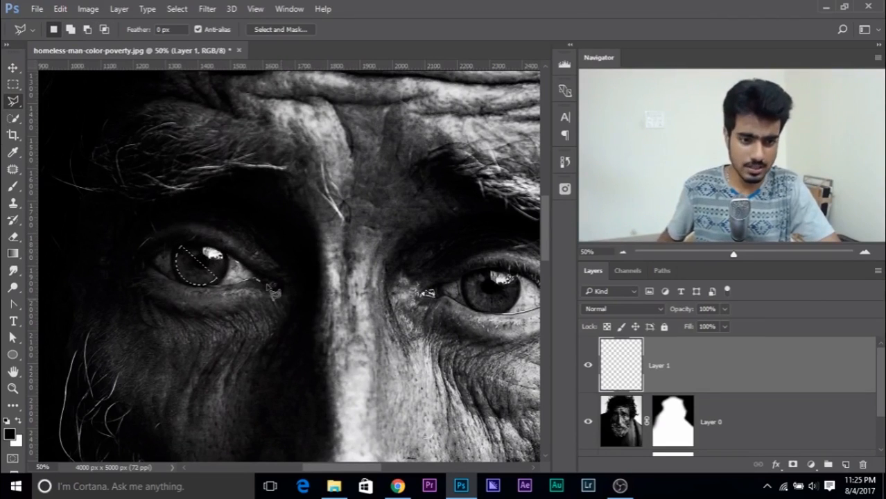
# - Subtract a circle over the pupil with the Elliptical Marquee tool, leaving a crescent selection along the lower-left iris
pyautogui.moveTo(12, 84); pyautogui.dragTo(48, 99)
pyautogui.press('alt')
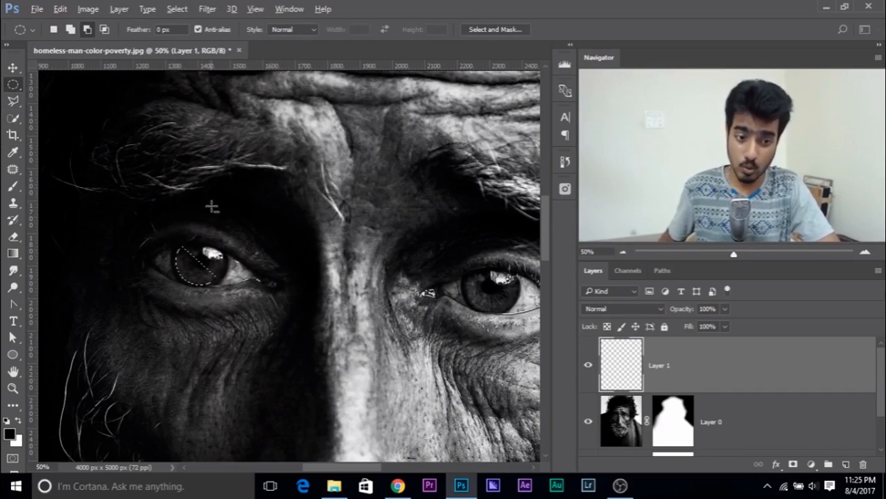
pyautogui.moveTo(201, 237); pyautogui.dragTo(218, 273)
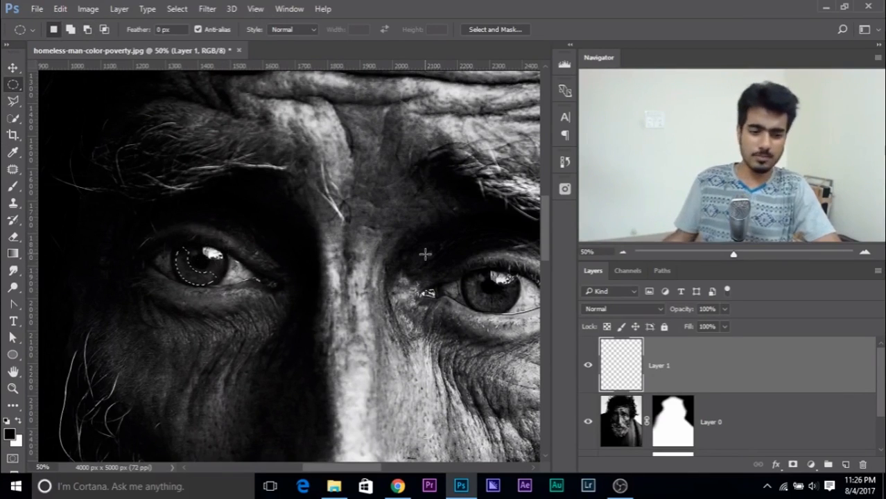
# - Make white the foreground color, fill the crescent selection on Layer 1 with it and deselect
pyautogui.press('x')
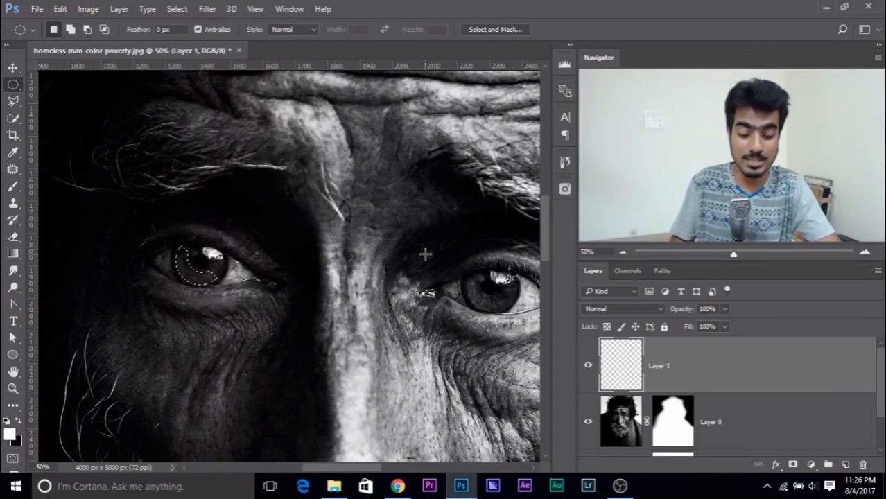
pyautogui.press('x')
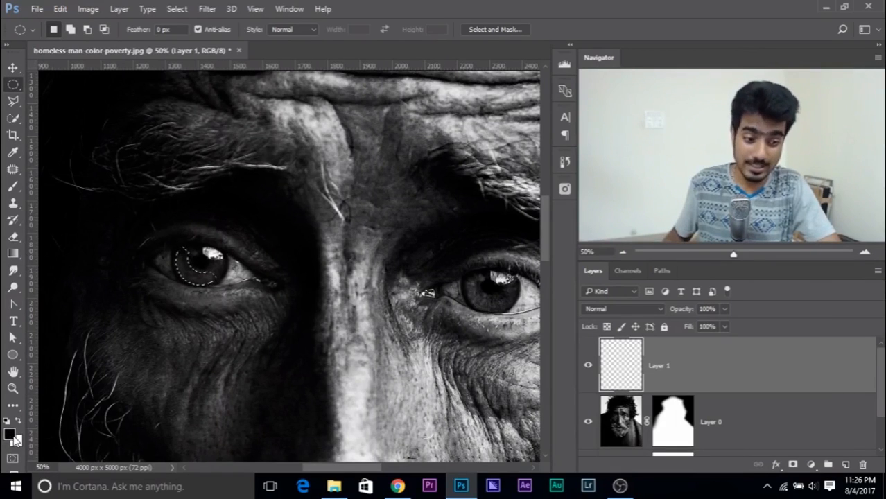
pyautogui.click(9, 435)
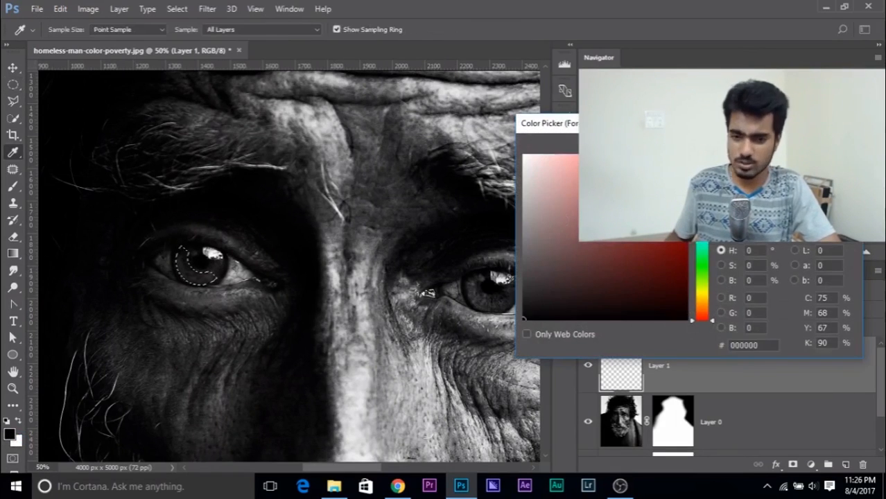
pyautogui.press('Return')
pyautogui.press('d')
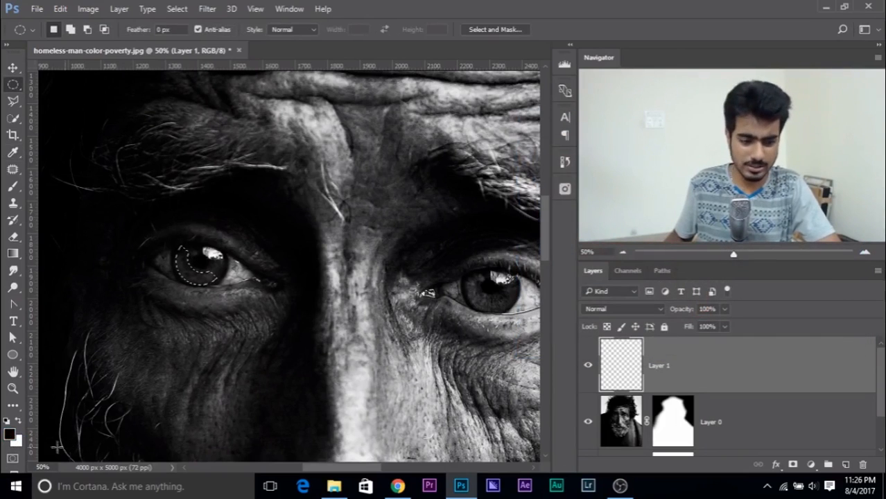
pyautogui.click(19, 421)
pyautogui.click(20, 421)
pyautogui.click(20, 422)
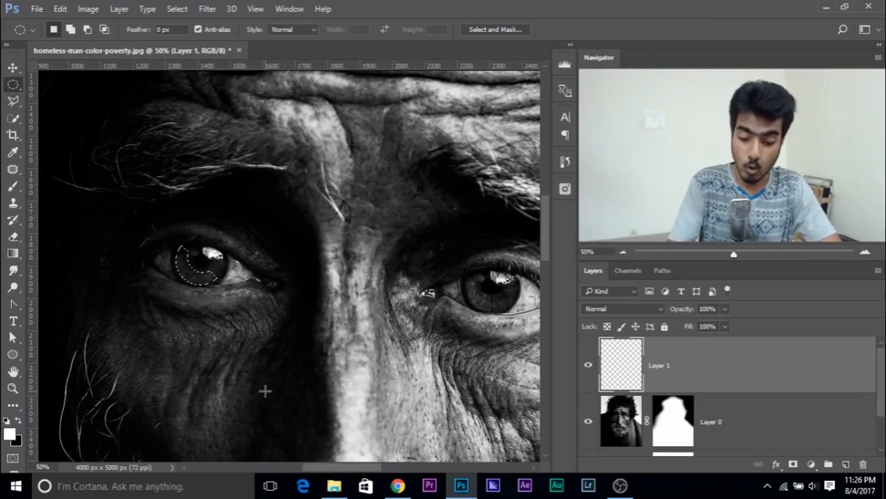
pyautogui.hotkey('alt', 'BackSpace')
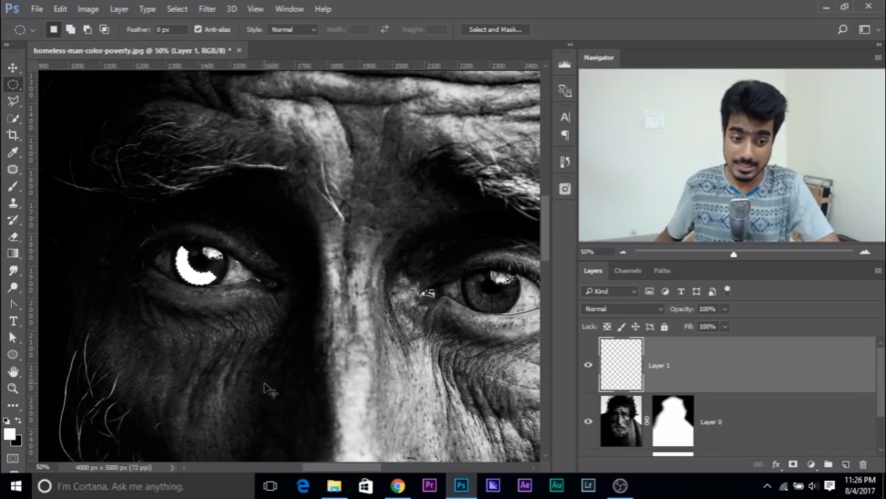
# - Apply a Gaussian Blur with a 10.0 pixel radius to the white crescent on Layer 1
pyautogui.click(207, 8)
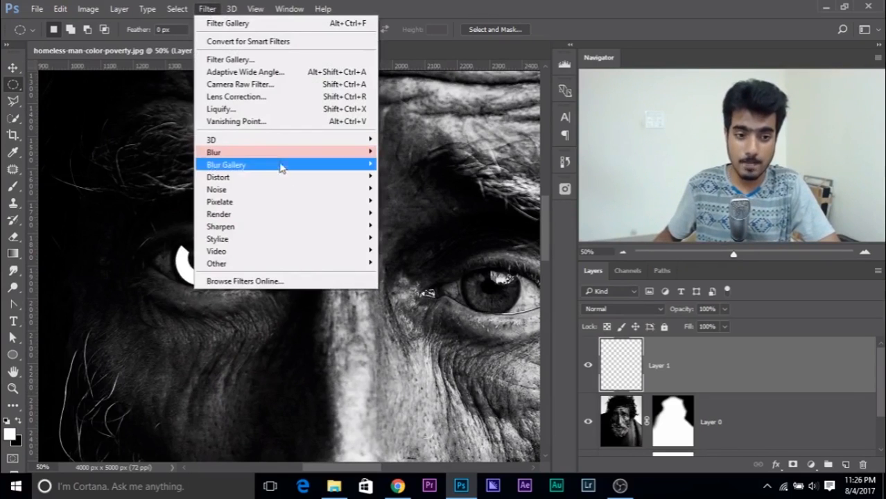
pyautogui.moveTo(282, 154)
pyautogui.click(411, 165)
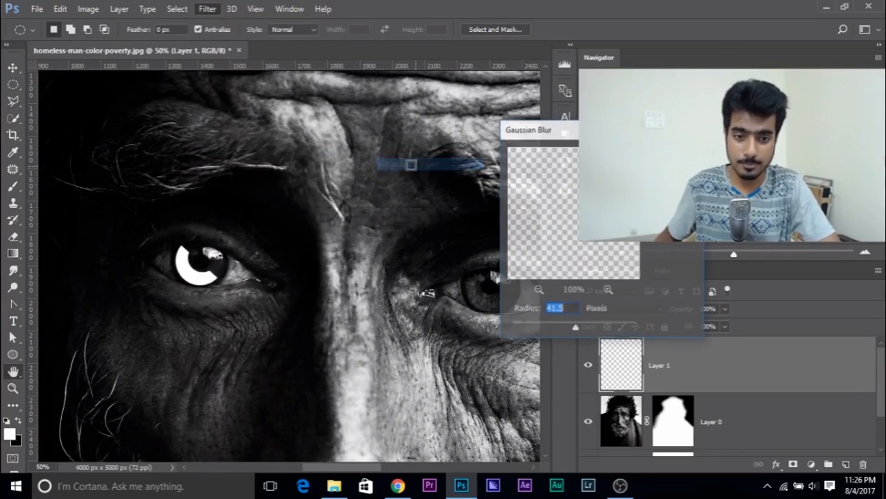
pyautogui.moveTo(537, 136); pyautogui.dragTo(368, 216)
pyautogui.moveTo(407, 407); pyautogui.dragTo(366, 407)
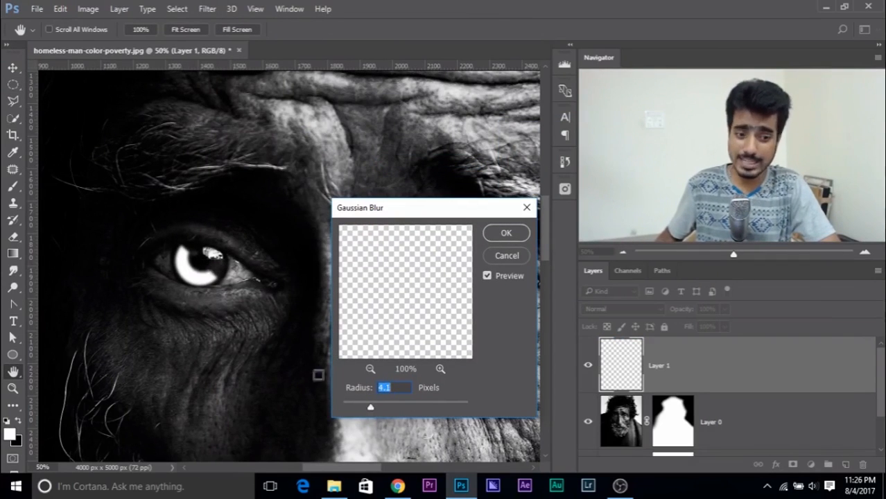
pyautogui.moveTo(371, 408); pyautogui.dragTo(391, 407)
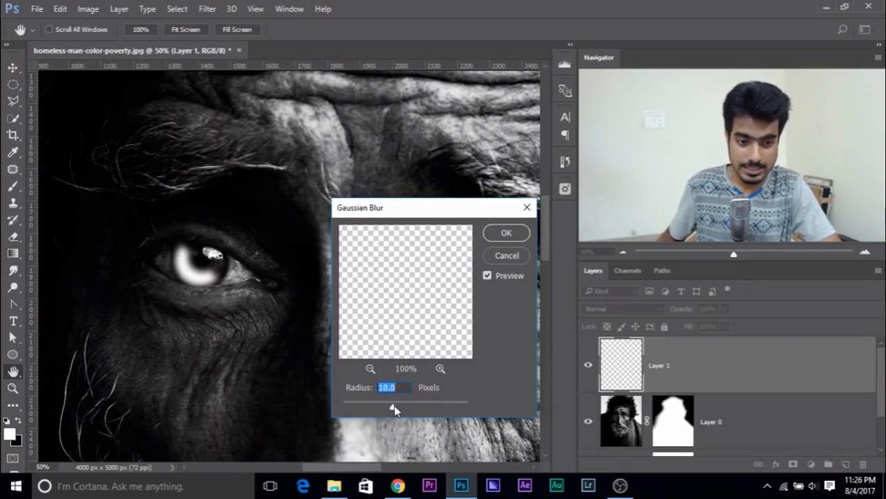
pyautogui.click(506, 235)
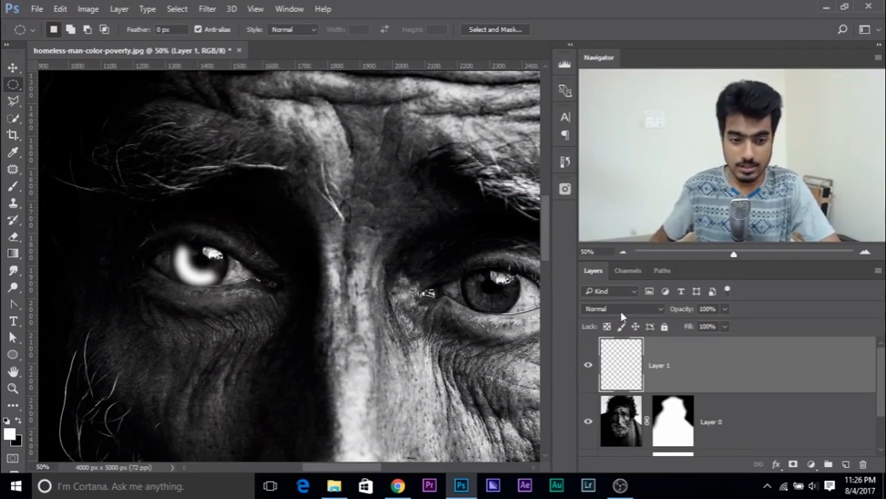
# - Set Layer 1's blend mode to Overlay
pyautogui.click(622, 309)
pyautogui.click(624, 303)
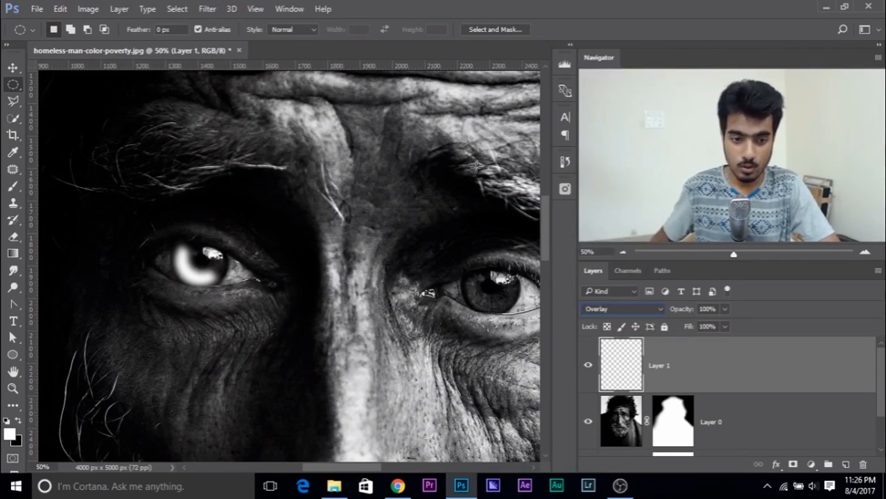
pyautogui.press('Return')
pyautogui.hotkey('ctrl', '-')
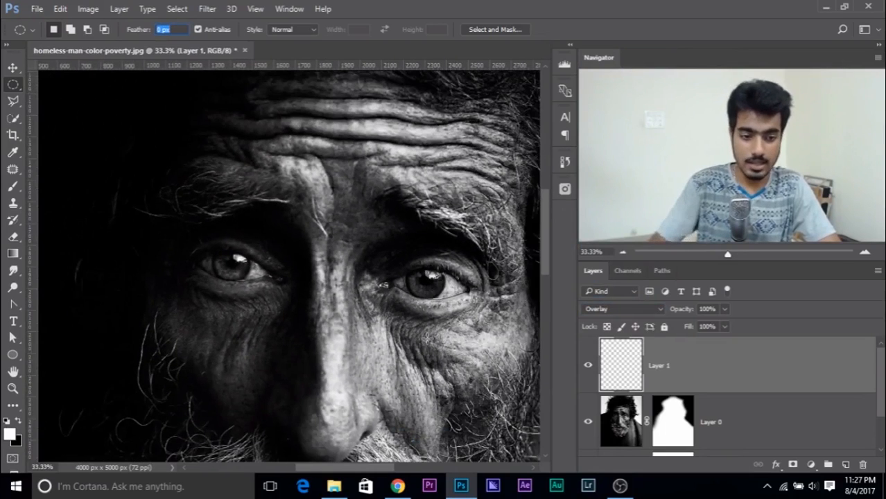
# - Compare the eye with Layer 1 hidden and shown, and place a duplicate of the highlight over the other eye's iris
pyautogui.click(12, 67)
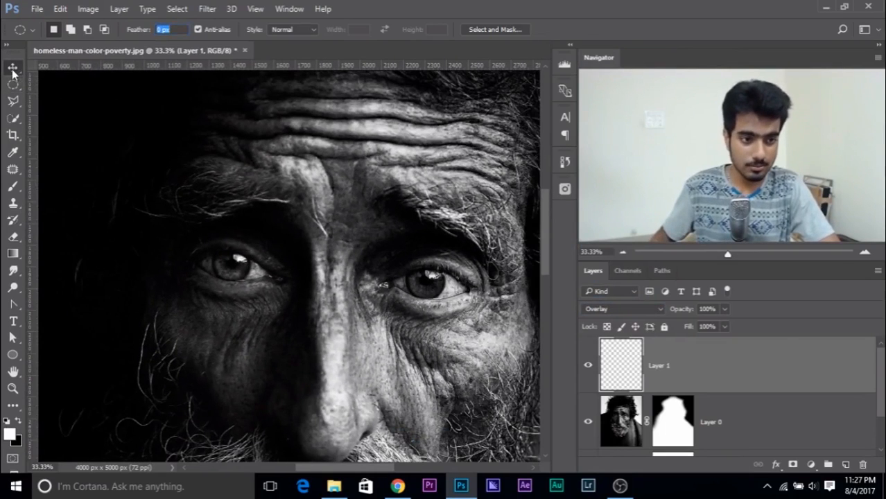
pyautogui.click(588, 367)
pyautogui.click(589, 367)
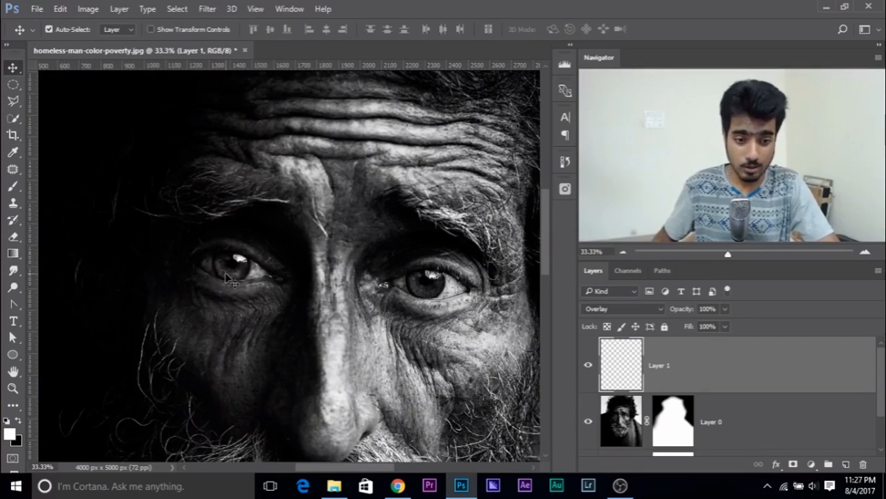
pyautogui.moveTo(228, 277); pyautogui.dragTo(423, 290)
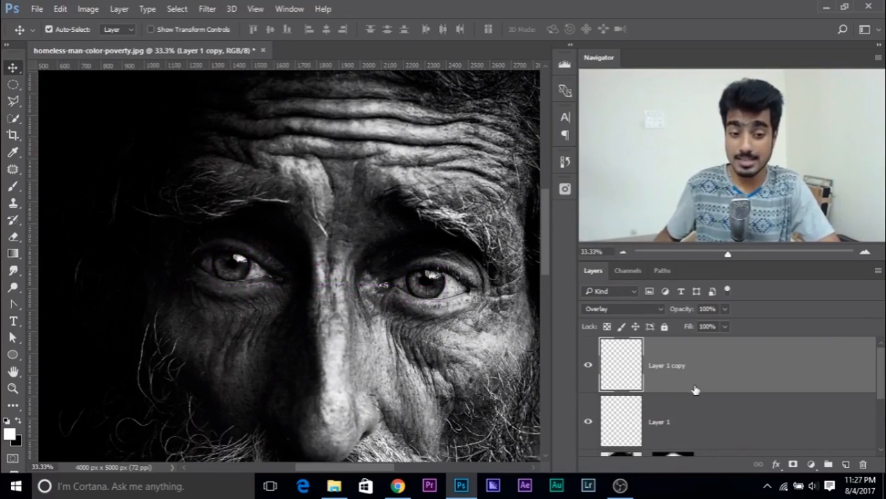
# - Group Layer 1 and Layer 1 copy together
pyautogui.press('ctrl')
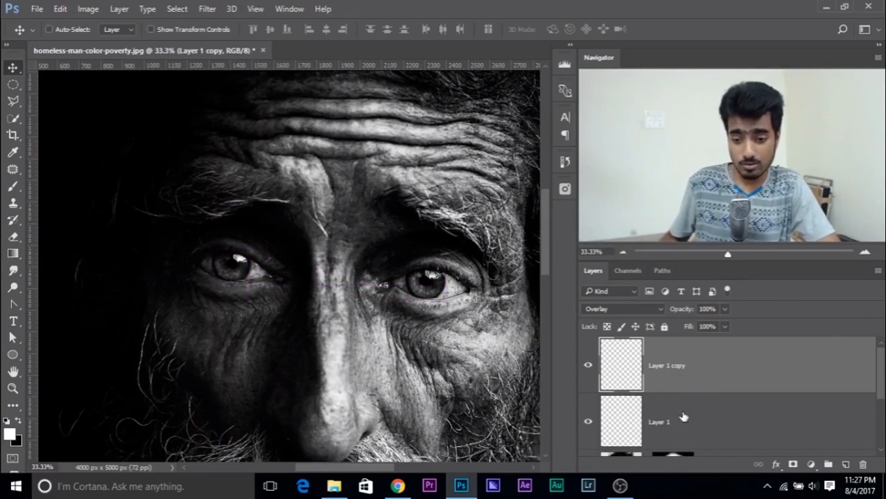
pyautogui.keyDown('ctrl'); pyautogui.click(683, 417); pyautogui.keyUp('ctrl')
pyautogui.hotkey('ctrl', 'g')
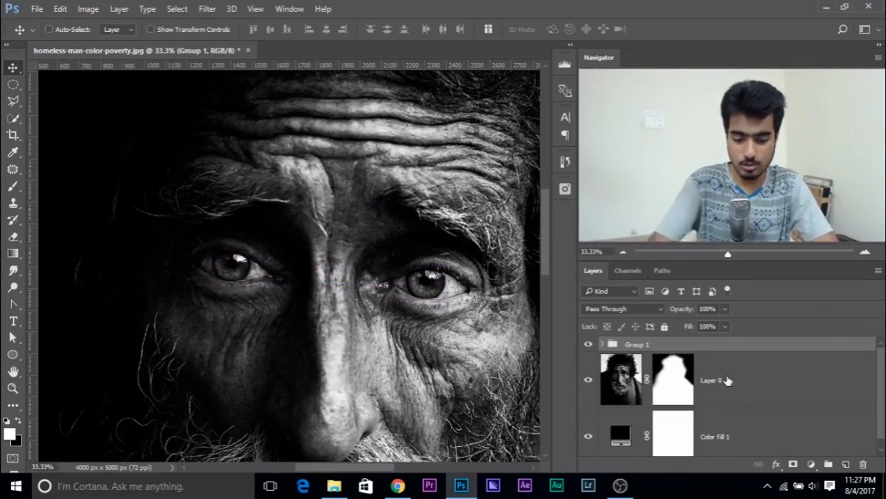
# - Duplicate Group 1 and group the copy together with the original
pyautogui.hotkey('ctrl', 'j')
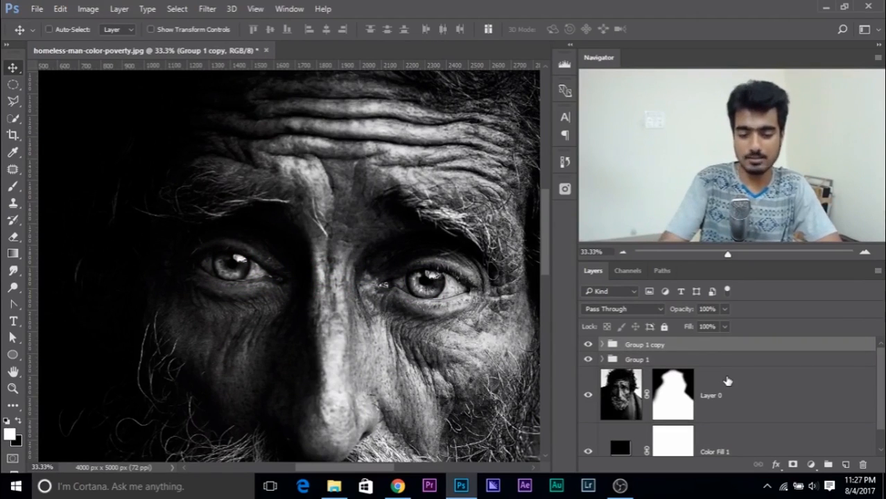
pyautogui.hotkey('ctrl', '-')
pyautogui.hotkey('ctrl', '-')
pyautogui.hotkey('ctrl', '-')
pyautogui.hotkey('ctrl', '-')
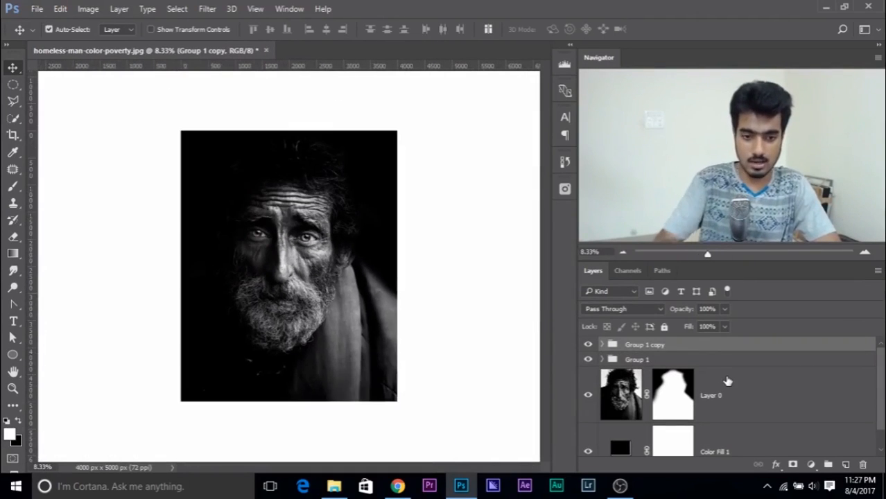
pyautogui.keyDown('ctrl'); pyautogui.click(697, 361); pyautogui.keyUp('ctrl')
pyautogui.hotkey('ctrl', 'g')
# - Lower Group 2's opacity to 66% and compare the eyes with the group hidden and shown
pyautogui.click(724, 310)
pyautogui.moveTo(725, 324); pyautogui.dragTo(696, 330)
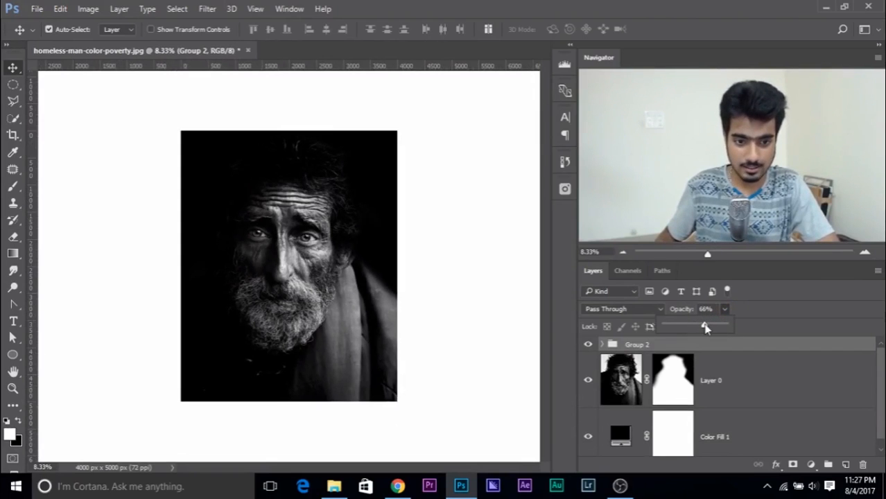
pyautogui.hotkey('ctrl', '+')
pyautogui.hotkey('ctrl', '+')
pyautogui.hotkey('ctrl', '+')
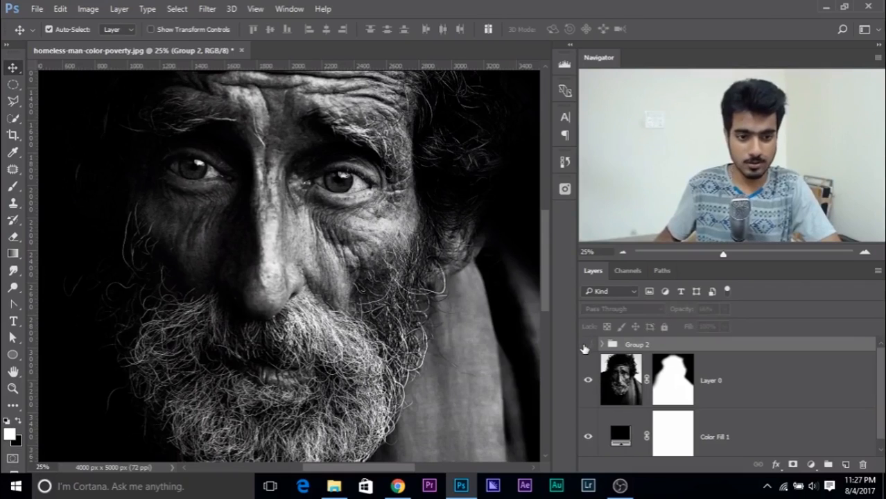
pyautogui.moveTo(362, 221); pyautogui.dragTo(358, 258)
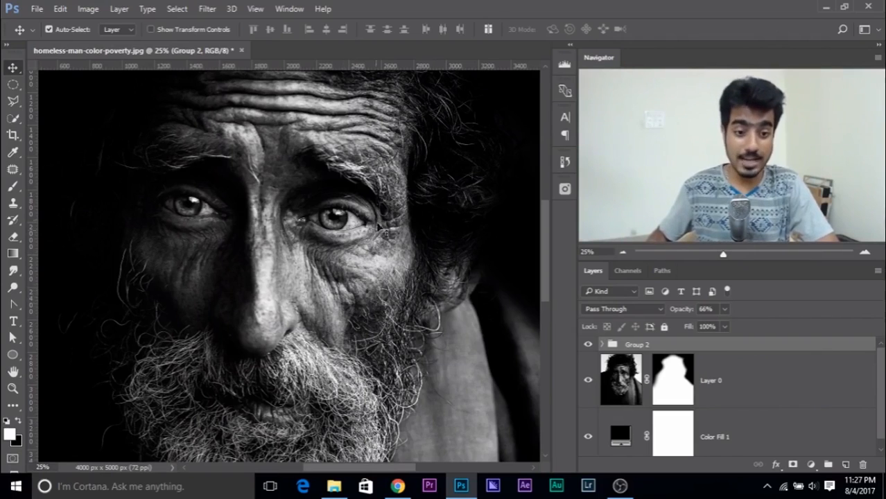
pyautogui.moveTo(302, 239); pyautogui.dragTo(311, 305)
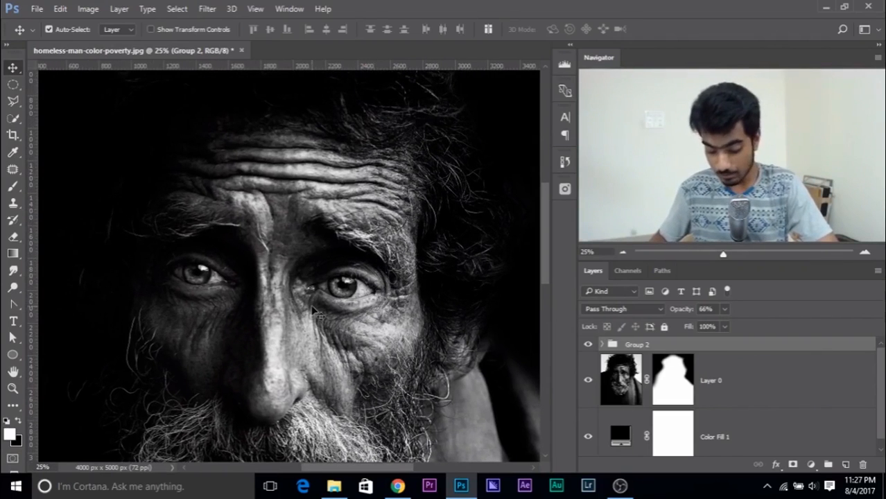
pyautogui.moveTo(296, 214); pyautogui.dragTo(313, 257)
pyautogui.moveTo(326, 296); pyautogui.dragTo(321, 251)
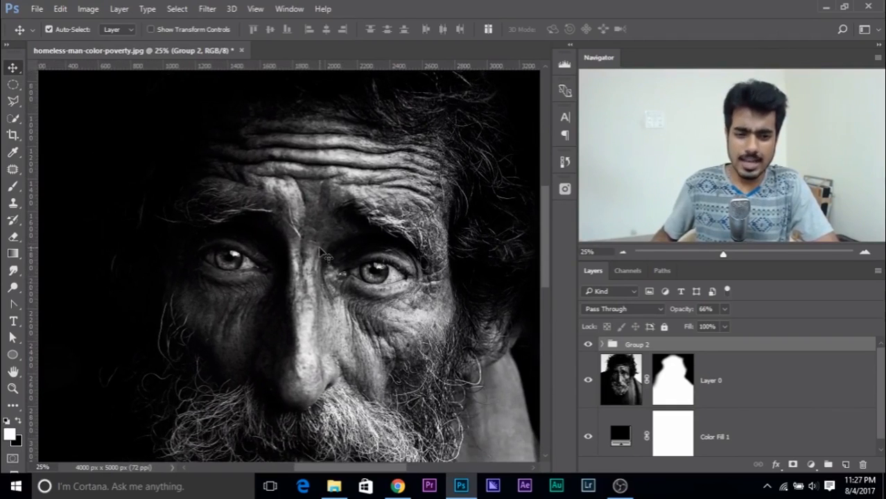
# - Add a Levels adjustment layer above Group 2 with default values and set its blend mode to Screen
pyautogui.click(812, 464)
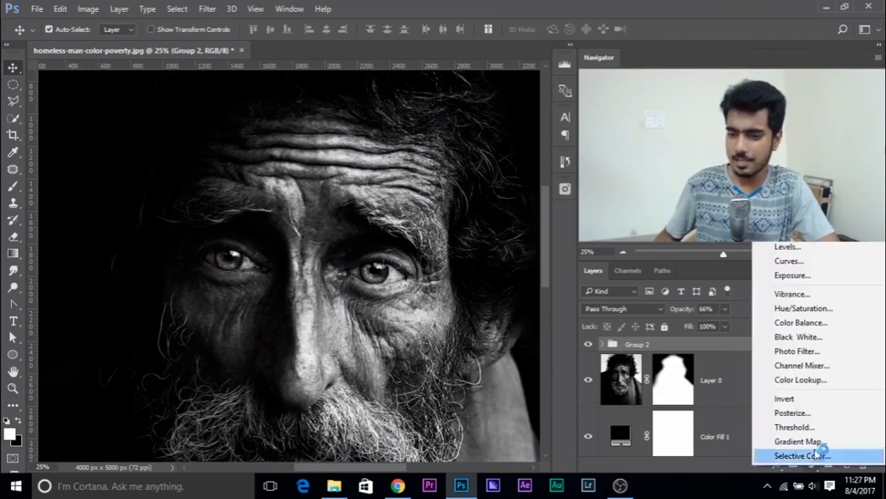
pyautogui.click(798, 249)
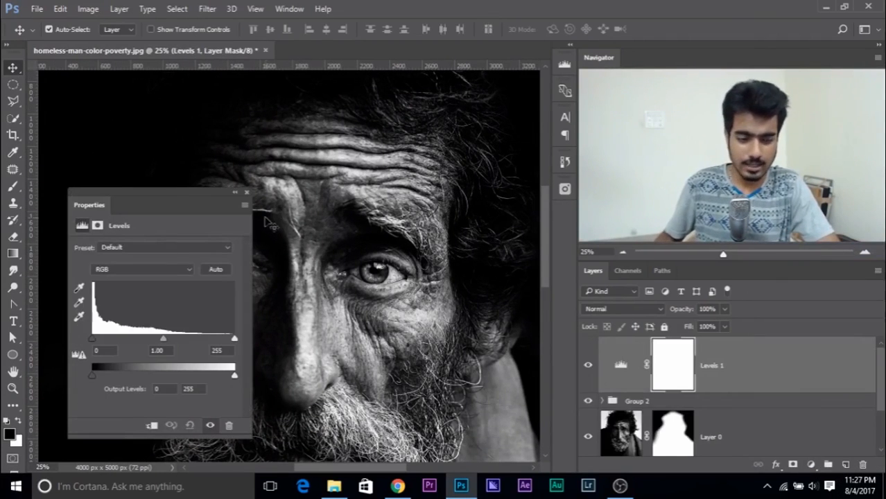
pyautogui.click(247, 196)
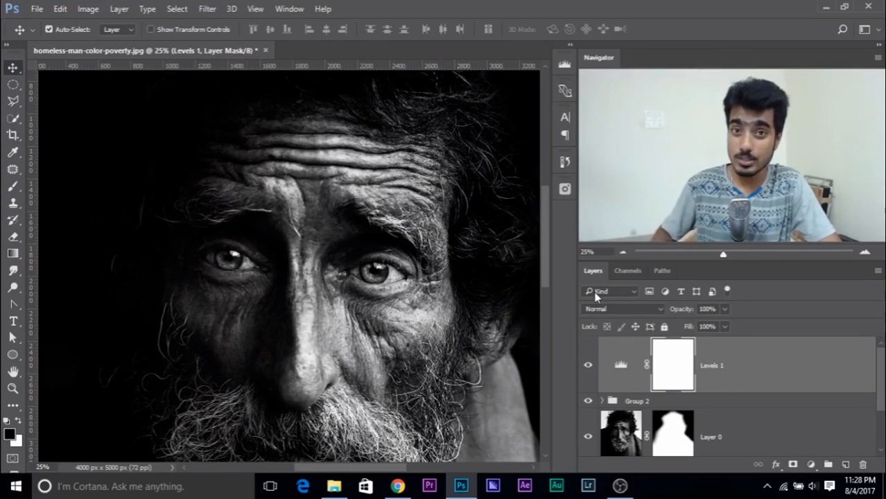
pyautogui.click(630, 311)
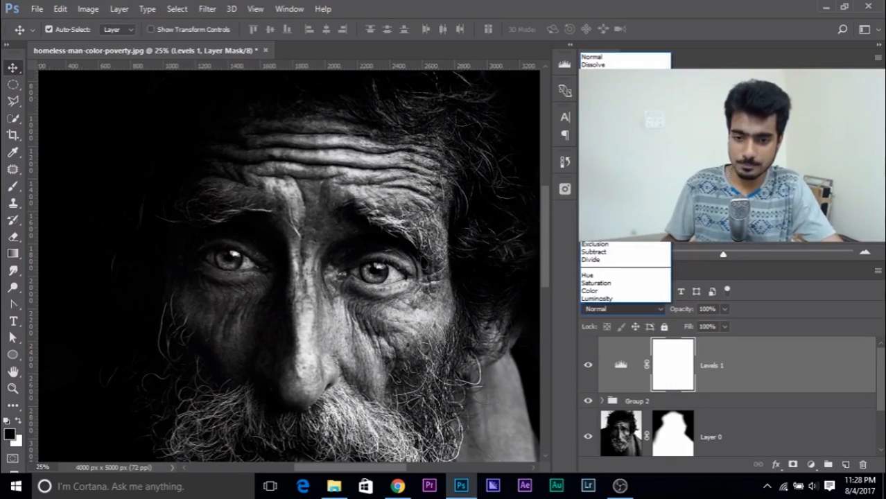
pyautogui.click(603, 134)
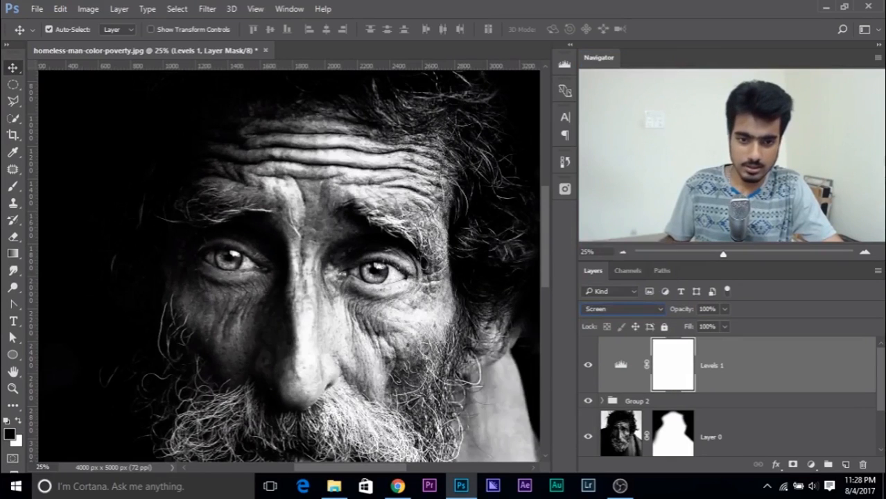
pyautogui.hotkey('ctrl', '-')
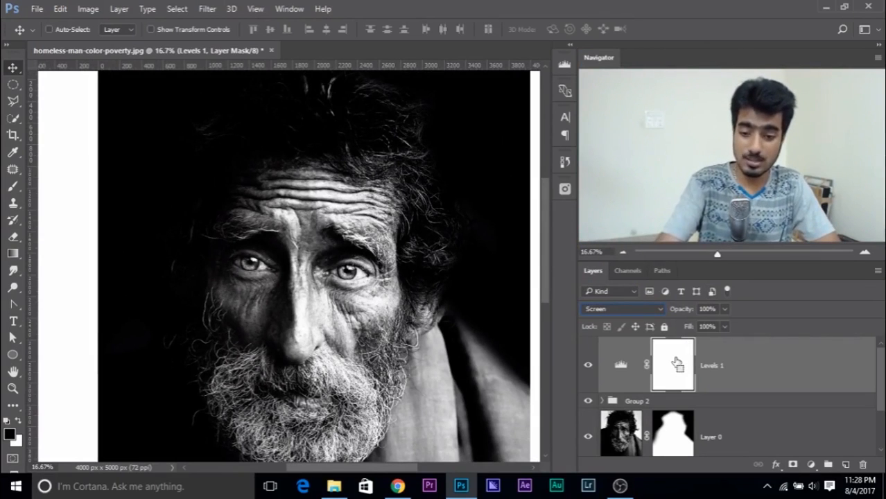
# - Invert the Levels 1 mask to black and prepare a white brush with 30% flow
pyautogui.hotkey('ctrl', 'i')
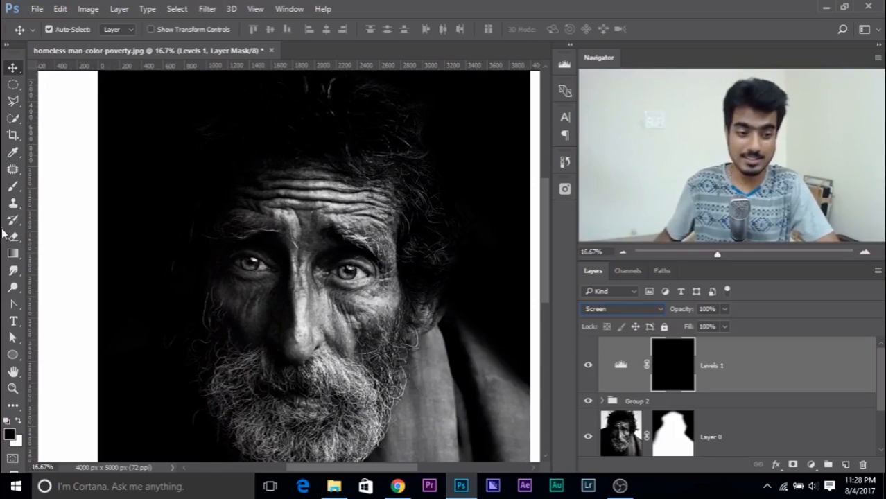
pyautogui.click(14, 188)
pyautogui.moveTo(264, 262); pyautogui.dragTo(224, 258)
pyautogui.scroll(2, 223, 258)
pyautogui.click(344, 31)
pyautogui.write('20')
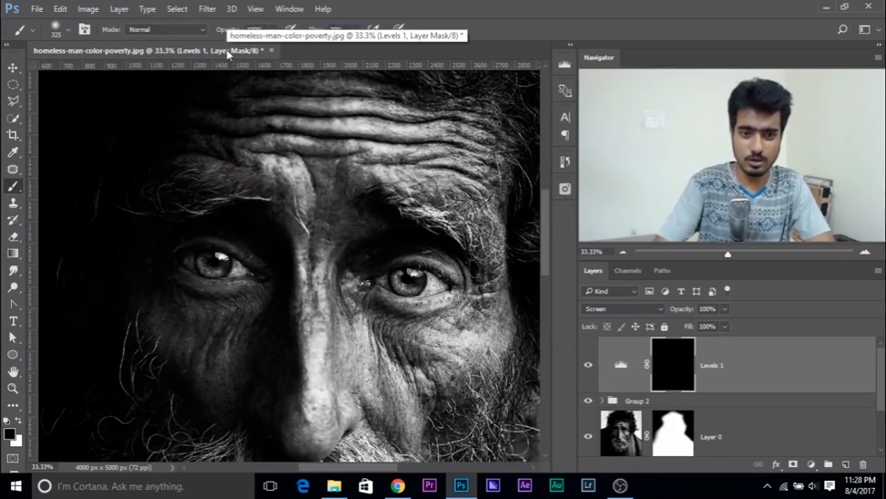
pyautogui.press('Return')
pyautogui.moveTo(226, 227); pyautogui.dragTo(188, 201)
pyautogui.press('x')
pyautogui.press('x')
pyautogui.press('x')
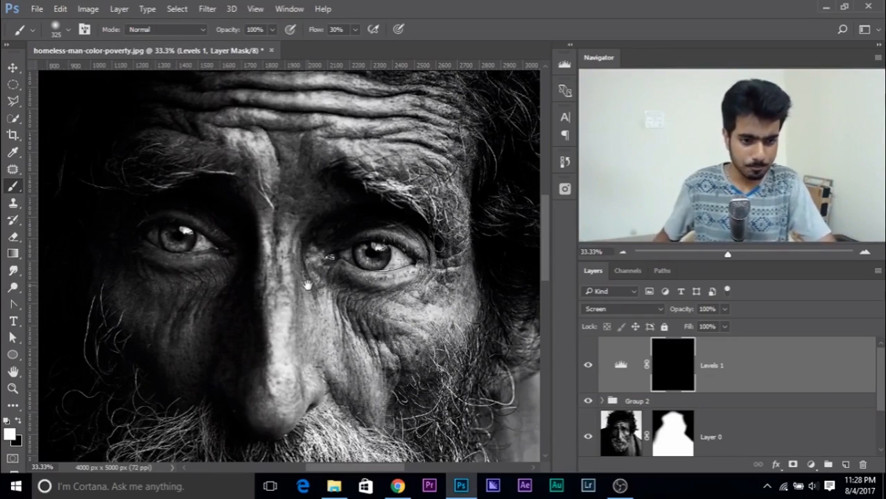
# - Paint white on the Levels 1 mask along the raised forehead wrinkles with a small soft brush
pyautogui.moveTo(307, 285); pyautogui.dragTo(259, 238)
pyautogui.moveTo(274, 273)
pyautogui.mouseDown()
pyautogui.moveTo(233, 274)
pyautogui.moveTo(216, 251)
pyautogui.mouseUp()
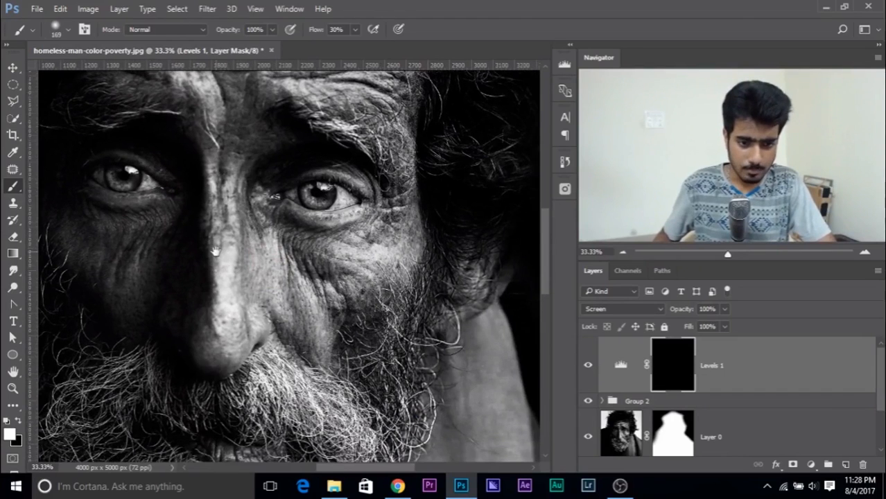
pyautogui.moveTo(236, 193); pyautogui.dragTo(277, 310)
pyautogui.moveTo(319, 230); pyautogui.dragTo(307, 293)
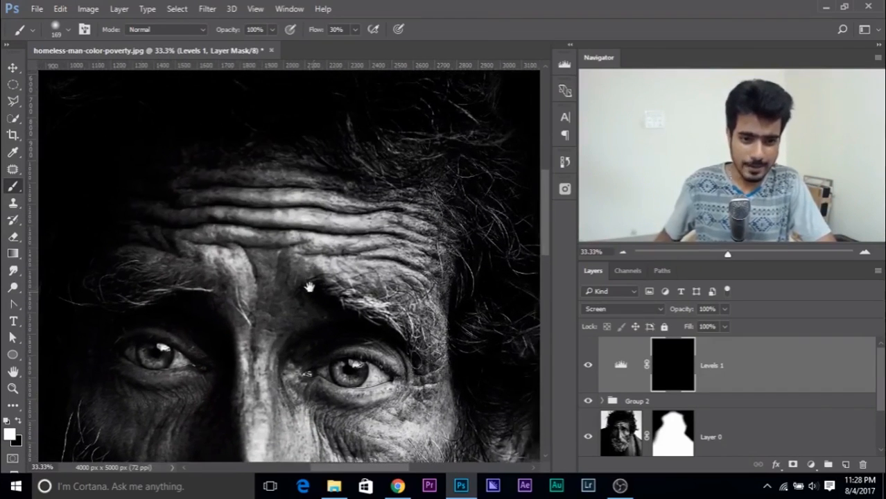
pyautogui.scroll(1, 311, 289)
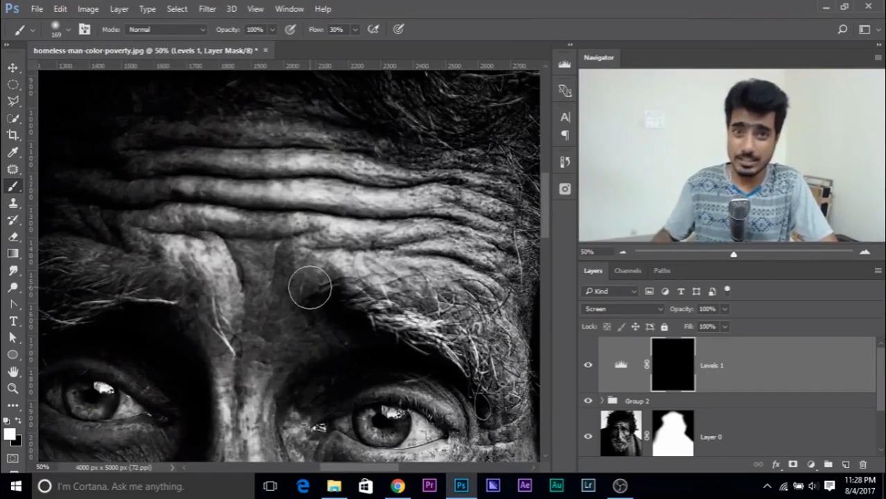
pyautogui.moveTo(274, 184)
pyautogui.mouseDown()
pyautogui.moveTo(307, 236)
pyautogui.moveTo(296, 267)
pyautogui.moveTo(303, 255)
pyautogui.moveTo(269, 243)
pyautogui.moveTo(348, 245)
pyautogui.moveTo(298, 252)
pyautogui.moveTo(284, 237)
pyautogui.moveTo(364, 237)
pyautogui.mouseUp()
pyautogui.keyDown('alt'); pyautogui.rightClick(301, 240); pyautogui.keyUp('alt')
pyautogui.moveTo(267, 240); pyautogui.dragTo(422, 229)
pyautogui.moveTo(347, 221)
pyautogui.mouseDown()
pyautogui.moveTo(316, 219)
pyautogui.moveTo(334, 231)
pyautogui.moveTo(267, 229)
pyautogui.moveTo(239, 239)
pyautogui.moveTo(276, 245)
pyautogui.moveTo(174, 240)
pyautogui.mouseUp()
pyautogui.keyDown('alt'); pyautogui.rightClick(217, 247); pyautogui.keyUp('alt')
pyautogui.moveTo(378, 265); pyautogui.dragTo(300, 252)
pyautogui.moveTo(261, 236)
pyautogui.mouseDown()
pyautogui.moveTo(364, 240)
pyautogui.moveTo(157, 233)
pyautogui.mouseUp()
pyautogui.keyDown('alt'); pyautogui.rightClick(292, 249); pyautogui.keyUp('alt')
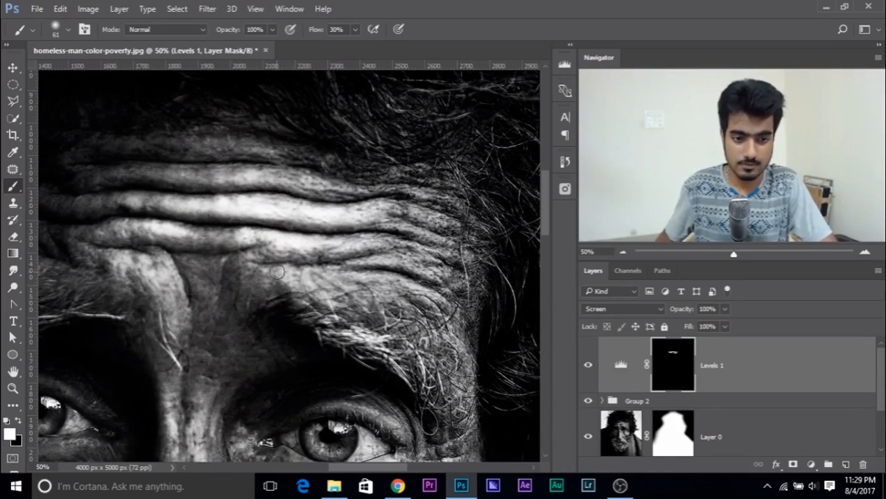
# - Brighten the lower forehead and the skin around the brows by painting white on the Levels 1 mask
pyautogui.moveTo(304, 250); pyautogui.dragTo(253, 261)
pyautogui.moveTo(301, 276); pyautogui.dragTo(292, 327)
pyautogui.keyDown('alt'); pyautogui.rightClick(187, 247); pyautogui.keyUp('alt')
pyautogui.moveTo(158, 230)
pyautogui.mouseDown()
pyautogui.moveTo(259, 229)
pyautogui.moveTo(325, 242)
pyautogui.mouseUp()
pyautogui.keyDown('alt'); pyautogui.rightClick(261, 237); pyautogui.keyUp('alt')
pyautogui.moveTo(185, 203)
pyautogui.mouseDown()
pyautogui.moveTo(216, 200)
pyautogui.moveTo(187, 197)
pyautogui.moveTo(293, 209)
pyautogui.mouseUp()
pyautogui.moveTo(255, 257)
pyautogui.mouseDown()
pyautogui.moveTo(270, 167)
pyautogui.moveTo(321, 197)
pyautogui.mouseUp()
# - Paint white on the Levels 1 mask down the bridge and tip of the nose
pyautogui.keyDown('alt'); pyautogui.rightClick(307, 165); pyautogui.keyUp('alt')
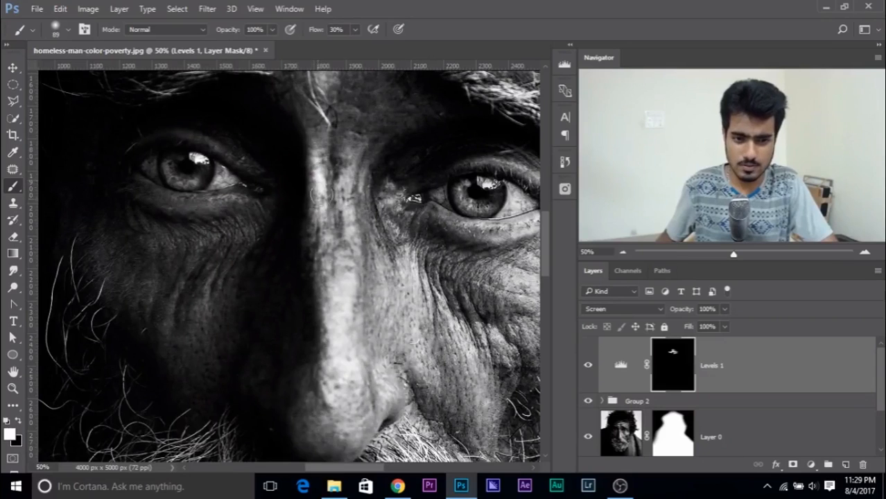
pyautogui.moveTo(359, 158); pyautogui.dragTo(344, 203)
pyautogui.moveTo(340, 330); pyautogui.dragTo(315, 254)
pyautogui.keyDown('alt'); pyautogui.rightClick(315, 208); pyautogui.keyUp('alt')
pyautogui.moveTo(317, 208)
pyautogui.mouseDown()
pyautogui.moveTo(307, 316)
pyautogui.moveTo(326, 330)
pyautogui.mouseUp()
pyautogui.moveTo(348, 243); pyautogui.dragTo(251, 266)
# - Brighten the lit cheek and its folds below the eye by painting white on the Levels 1 mask
pyautogui.keyDown('alt'); pyautogui.rightClick(435, 226); pyautogui.keyUp('alt')
pyautogui.moveTo(427, 233)
pyautogui.mouseDown()
pyautogui.moveTo(434, 226)
pyautogui.moveTo(416, 244)
pyautogui.moveTo(375, 233)
pyautogui.mouseUp()
pyautogui.moveTo(294, 254); pyautogui.dragTo(297, 243)
pyautogui.keyDown('alt'); pyautogui.rightClick(303, 237); pyautogui.keyUp('alt')
pyautogui.rightClick(304, 234)
pyautogui.keyDown('alt'); pyautogui.rightClick(293, 222); pyautogui.keyUp('alt')
pyautogui.moveTo(286, 211)
pyautogui.mouseDown()
pyautogui.moveTo(314, 269)
pyautogui.moveTo(356, 300)
pyautogui.mouseUp()
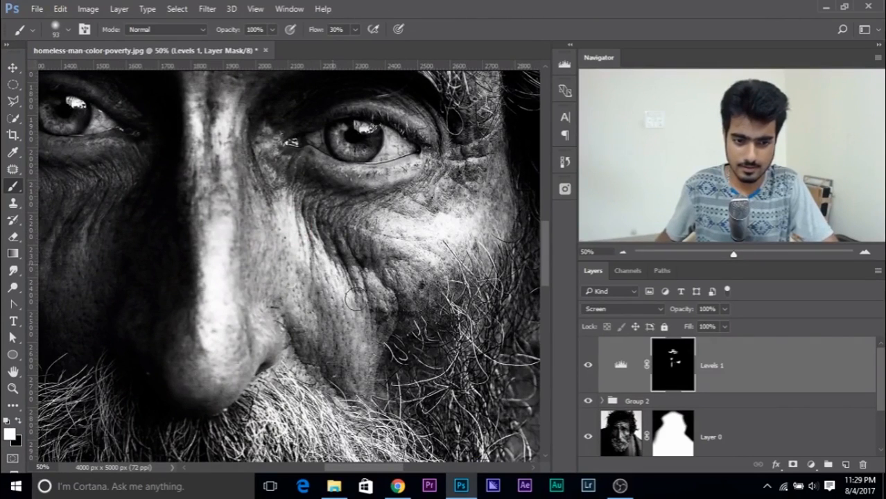
pyautogui.keyDown('alt'); pyautogui.rightClick(311, 279); pyautogui.keyUp('alt')
pyautogui.moveTo(299, 266)
pyautogui.mouseDown()
pyautogui.moveTo(291, 255)
pyautogui.moveTo(321, 276)
pyautogui.mouseUp()
pyautogui.moveTo(345, 269); pyautogui.dragTo(520, 291)
# - Paint white over the shadowed cheek with a 173 px brush and compare the portrait with Levels 1 hidden and shown
pyautogui.keyDown('alt'); pyautogui.rightClick(285, 290); pyautogui.keyUp('alt')
pyautogui.moveTo(271, 241)
pyautogui.mouseDown()
pyautogui.moveTo(241, 261)
pyautogui.moveTo(242, 249)
pyautogui.moveTo(246, 295)
pyautogui.mouseUp()
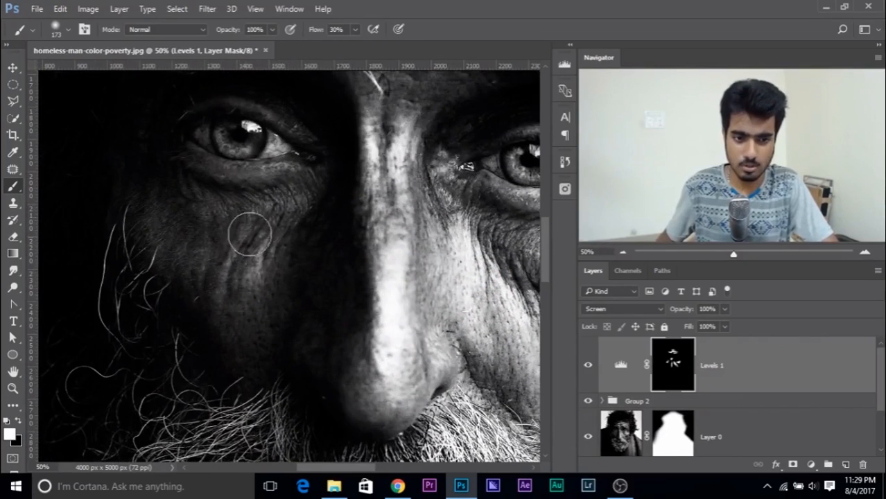
pyautogui.moveTo(249, 234); pyautogui.dragTo(142, 297)
pyautogui.hotkey('ctrl', '-')
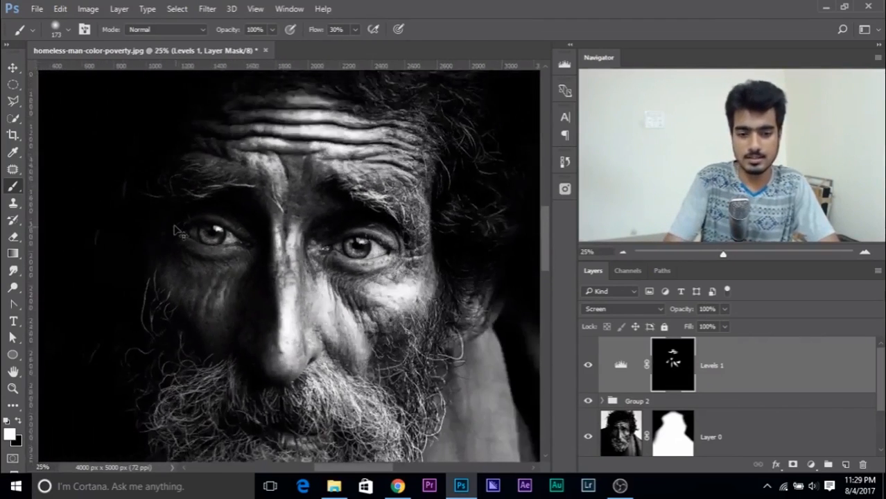
pyautogui.hotkey('ctrl', '-')
pyautogui.moveTo(308, 231)
pyautogui.mouseDown()
pyautogui.moveTo(285, 200)
pyautogui.moveTo(299, 219)
pyautogui.mouseUp()
pyautogui.click(589, 372)
pyautogui.click(588, 371)
# - Brighten the beard by painting white on the Levels 1 mask with a large soft brush of up to 509 px
pyautogui.keyDown('alt'); pyautogui.rightClick(255, 238); pyautogui.keyUp('alt')
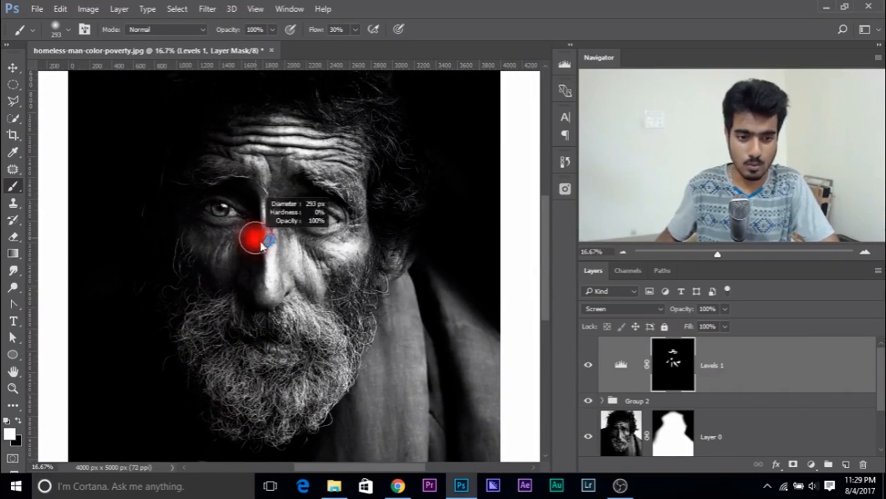
pyautogui.moveTo(226, 147); pyautogui.dragTo(234, 138)
pyautogui.moveTo(290, 307); pyautogui.dragTo(276, 288)
pyautogui.keyDown('alt'); pyautogui.rightClick(282, 321); pyautogui.keyUp('alt')
pyautogui.moveTo(291, 320); pyautogui.dragTo(301, 305)
pyautogui.moveTo(256, 376)
pyautogui.mouseDown()
pyautogui.moveTo(271, 376)
pyautogui.moveTo(289, 418)
pyautogui.mouseUp()
pyautogui.hotkey('ctrl', '-')
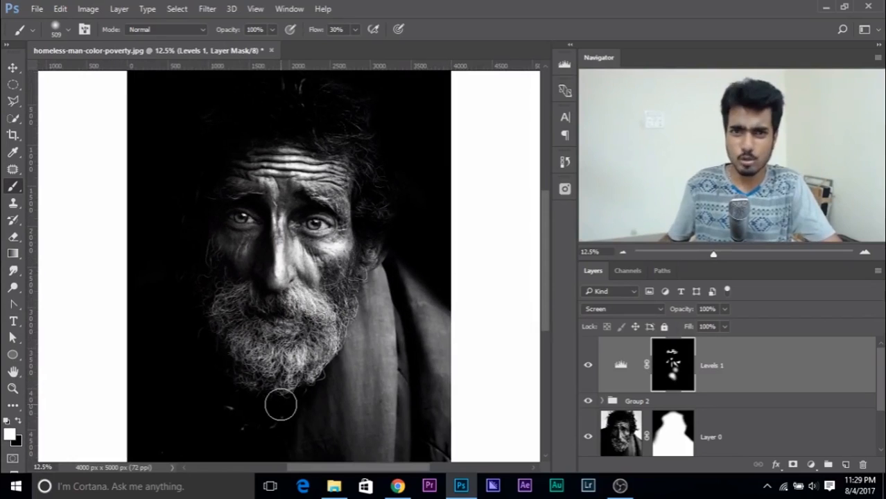
# - In Levels 1's blending options, split the Blend If Underlying Layer black slider to 47 / 232
pyautogui.rightClick(846, 376)
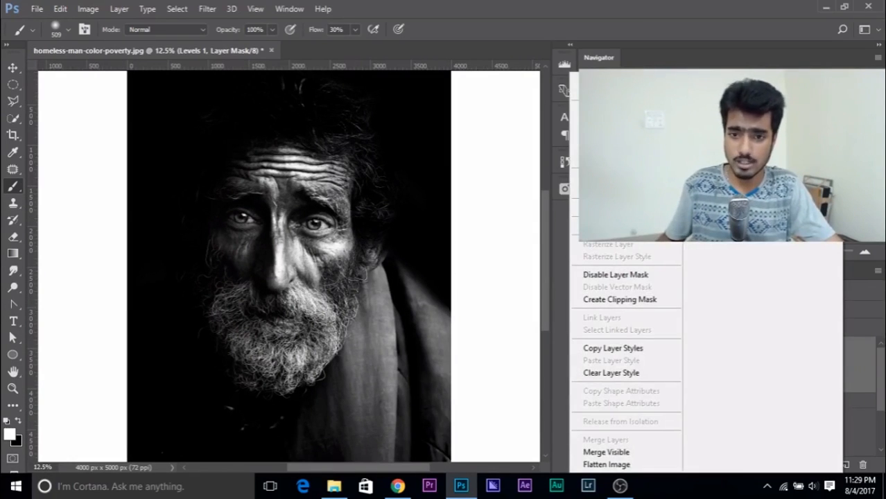
pyautogui.click(624, 80)
pyautogui.moveTo(346, 101); pyautogui.dragTo(626, 98)
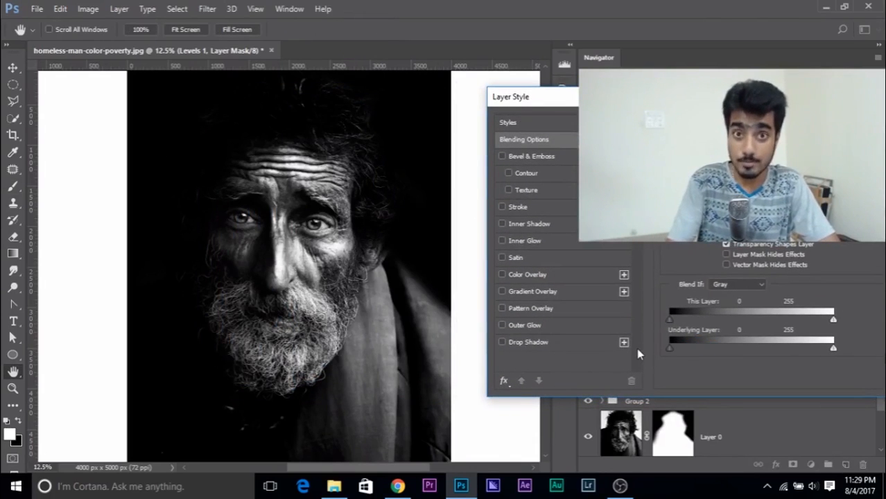
pyautogui.hotkey('ctrl', '+')
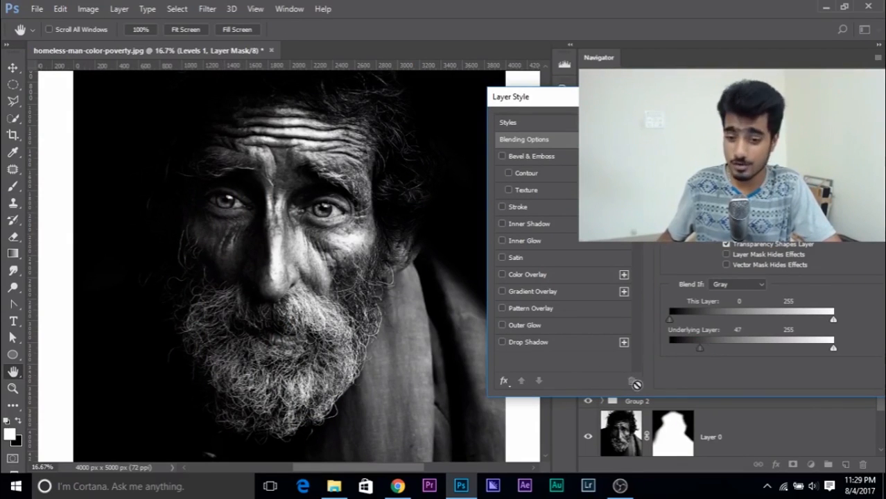
pyautogui.moveTo(703, 352); pyautogui.dragTo(819, 350)
pyautogui.moveTo(759, 97)
pyautogui.mouseDown()
pyautogui.moveTo(708, 120)
pyautogui.moveTo(555, 119)
pyautogui.mouseUp()
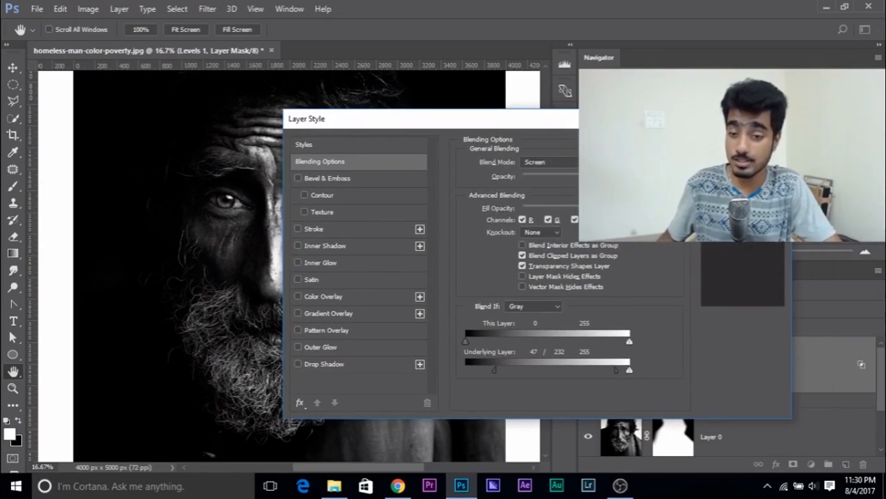
pyautogui.click(759, 144)
# - Compare the portrait with Levels 1 hidden and shown, and review the whole image
pyautogui.click(587, 373)
pyautogui.click(588, 367)
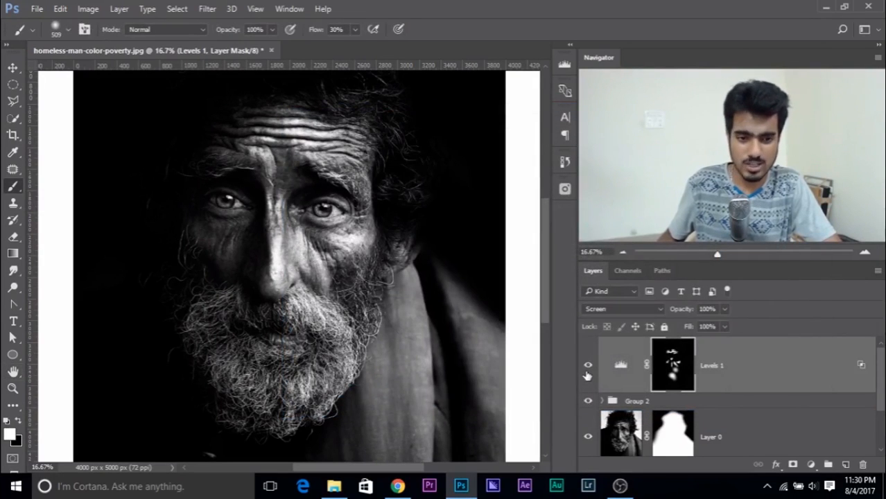
pyautogui.moveTo(725, 309); pyautogui.dragTo(724, 330)
pyautogui.hotkey('ctrl', '-')
pyautogui.hotkey('ctrl', '-')
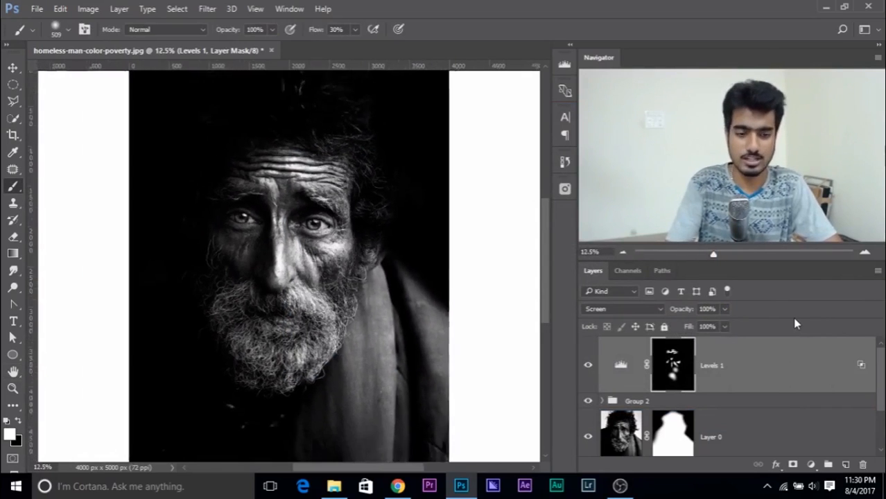
pyautogui.hotkey('ctrl', '+')
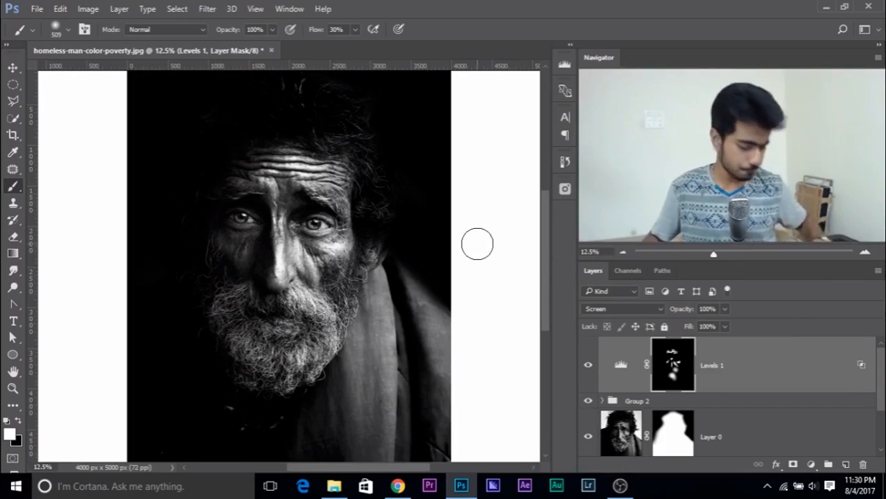
# - Close homeless-man-color-poverty.jpg and open Example 1.jpg from File Explorer
pyautogui.click(271, 51)
pyautogui.click(444, 194)
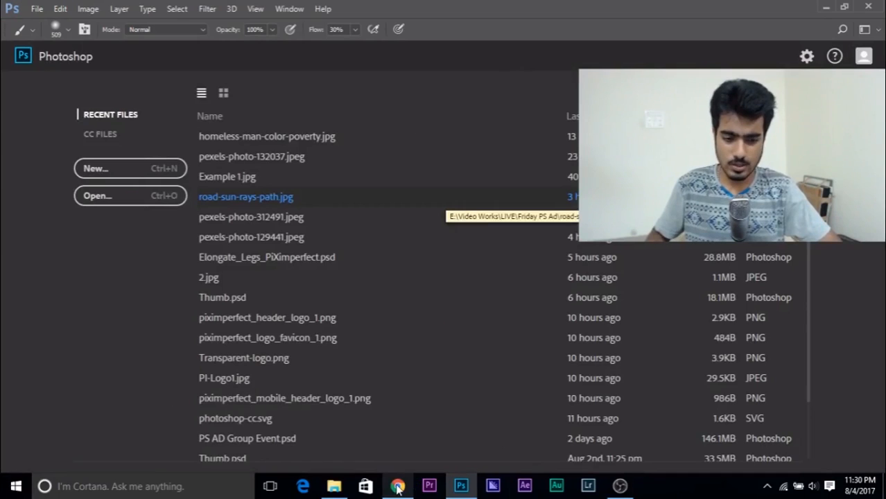
pyautogui.click(334, 487)
pyautogui.moveTo(146, 161); pyautogui.dragTo(411, 283)
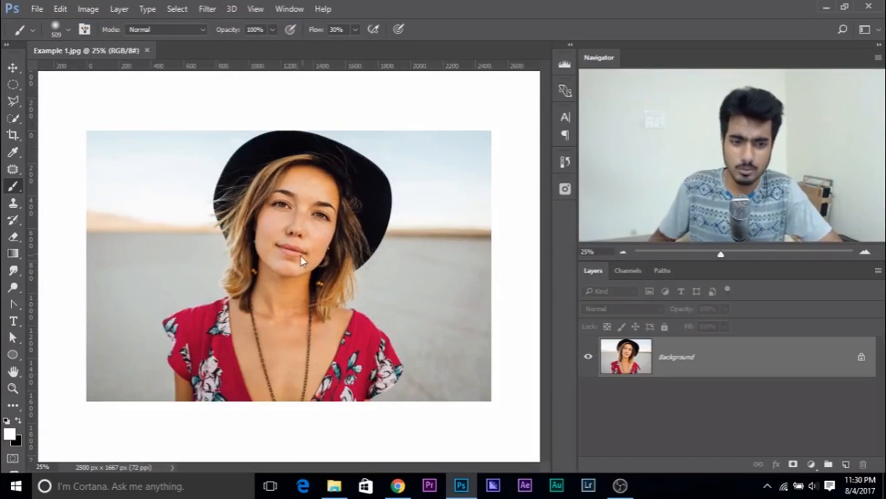
# - Change the canvas surround colour to black and activate the Move tool
pyautogui.rightClick(368, 106)
pyautogui.click(401, 128)
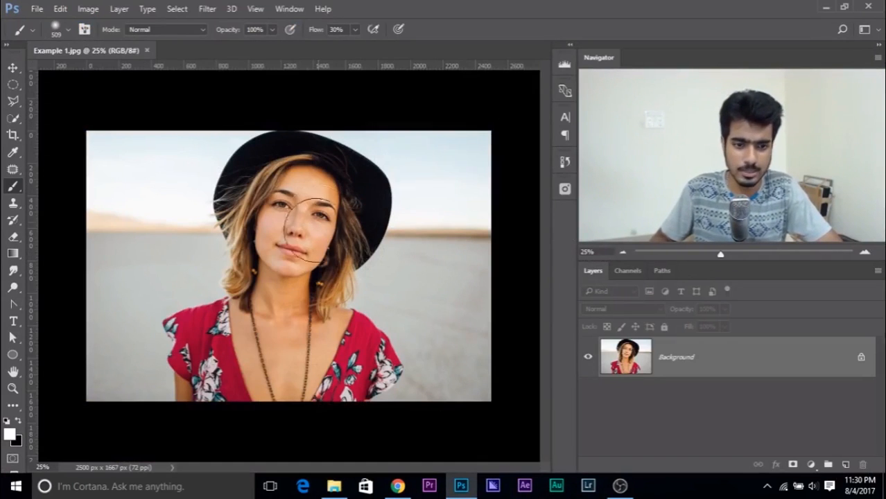
pyautogui.click(13, 68)
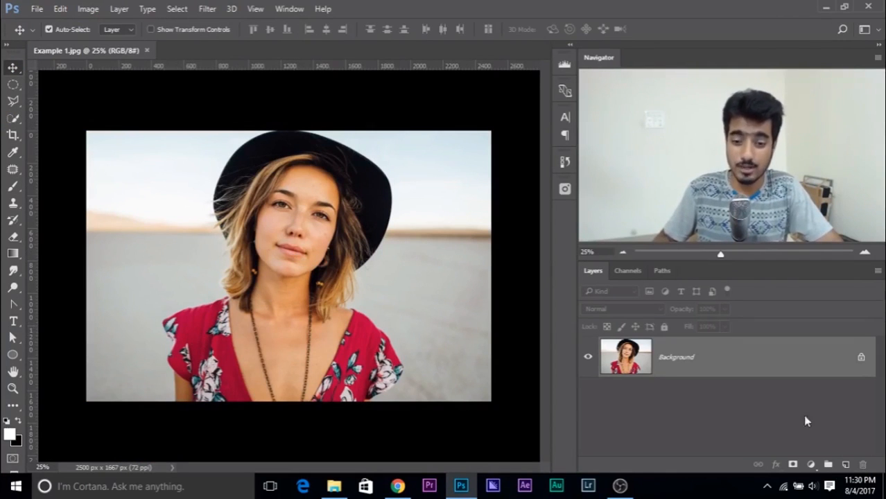
# - Try a Black & White adjustment layer with a changed Reds value on the portrait, and delete that layer
pyautogui.click(807, 465)
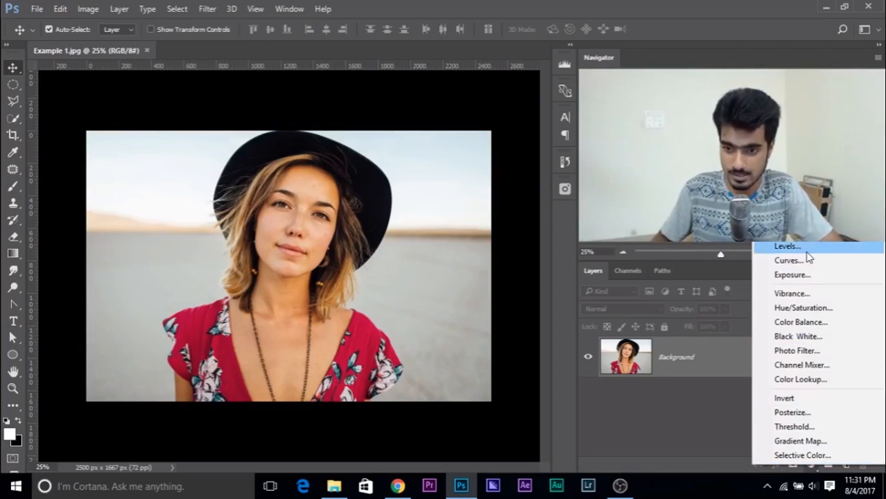
pyautogui.click(820, 336)
pyautogui.moveTo(102, 192); pyautogui.dragTo(565, 272)
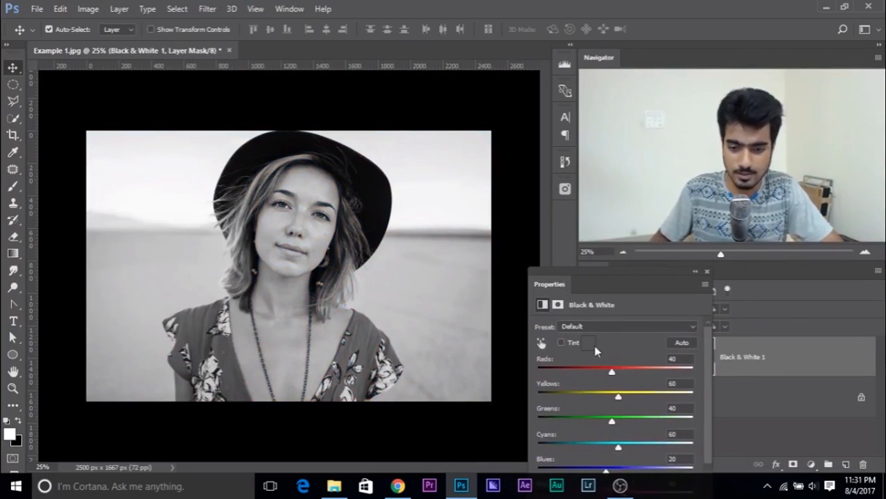
pyautogui.moveTo(600, 375)
pyautogui.mouseDown()
pyautogui.moveTo(574, 370)
pyautogui.moveTo(589, 373)
pyautogui.mouseUp()
pyautogui.click(707, 272)
pyautogui.moveTo(763, 360); pyautogui.dragTo(865, 464)
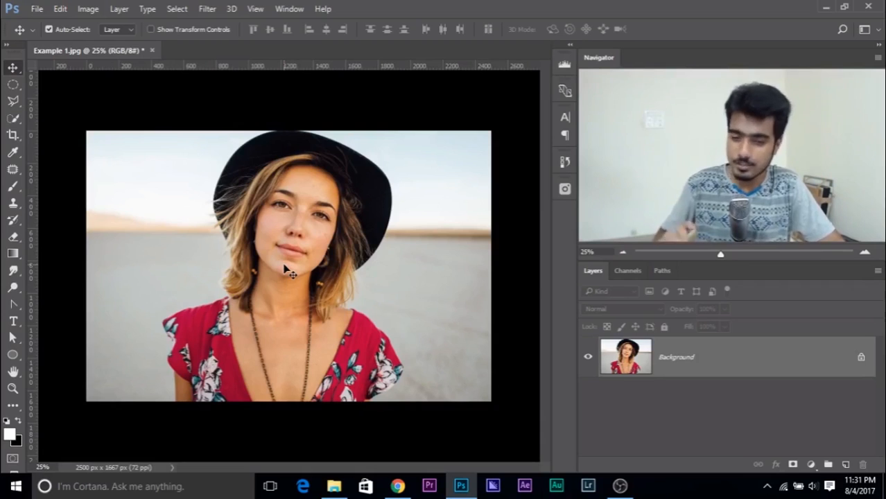
# - Add a Hue/Saturation adjustment layer and sample the woman's lips with the on-image tool to target their colour range
pyautogui.click(811, 464)
pyautogui.click(805, 305)
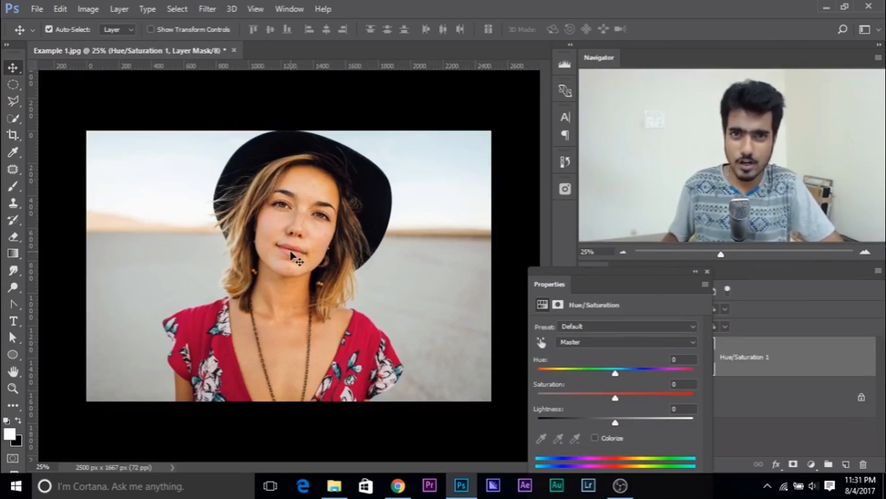
pyautogui.scroll(3, 292, 256)
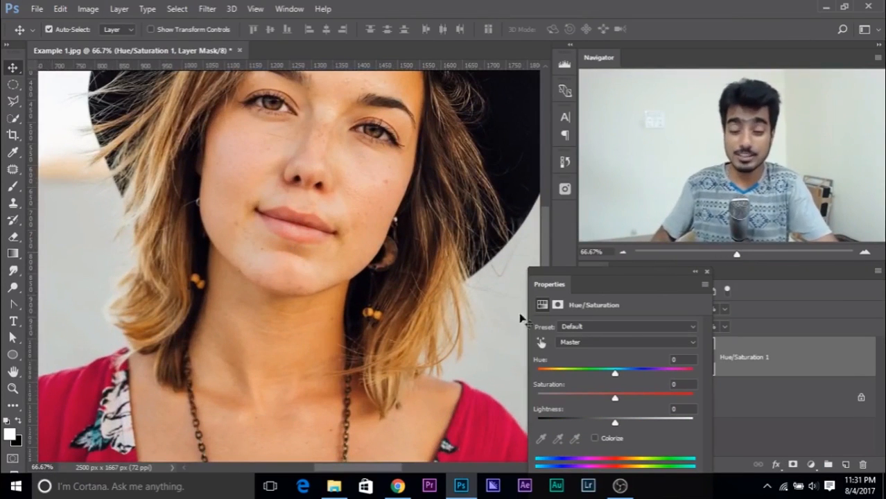
pyautogui.moveTo(332, 176); pyautogui.dragTo(350, 243)
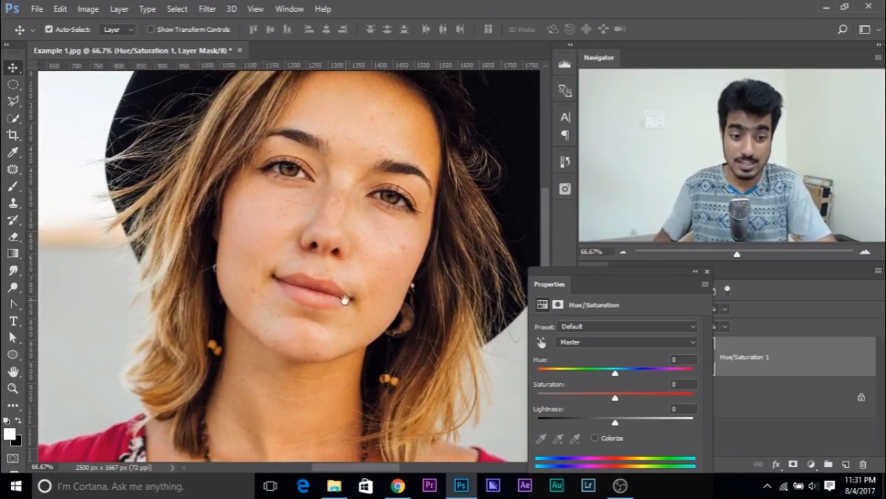
pyautogui.scroll(-1, 328, 299)
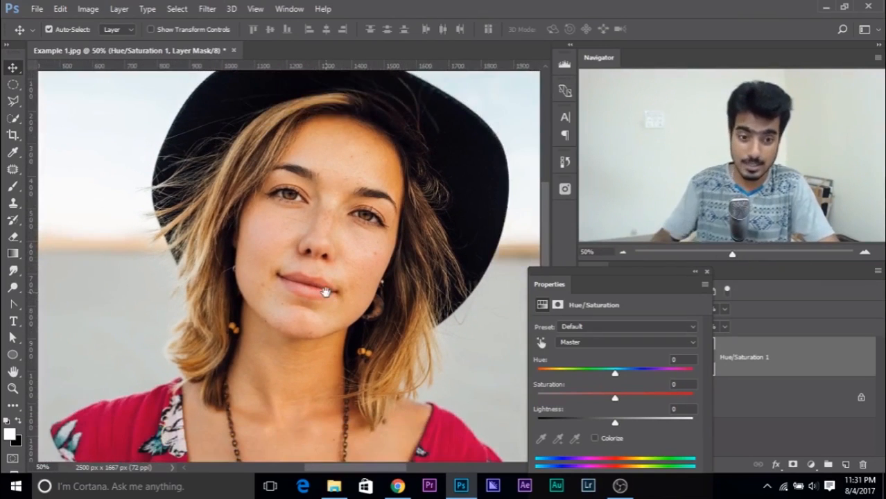
pyautogui.moveTo(327, 291); pyautogui.dragTo(236, 252)
pyautogui.moveTo(559, 287); pyautogui.dragTo(448, 154)
pyautogui.click(432, 213)
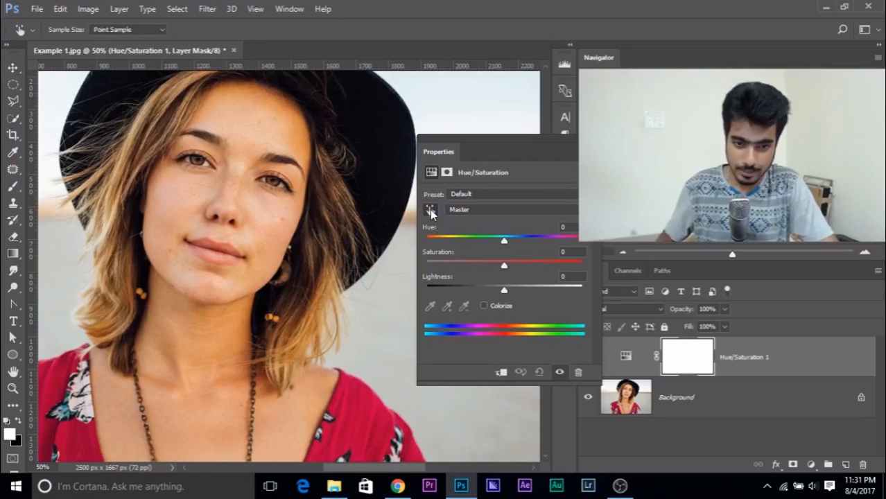
pyautogui.click(217, 244)
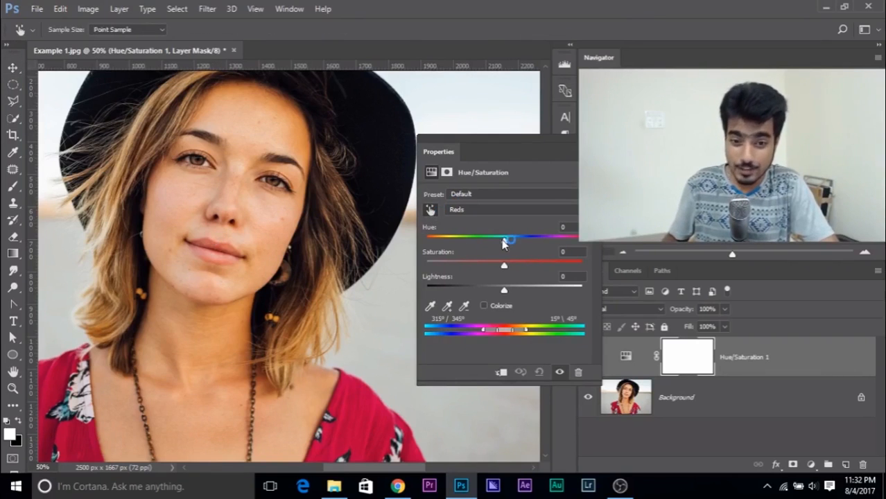
# - Shift the Reds hue to -180 to reveal the affected areas, and widen the adjustment properties clear of the face
pyautogui.moveTo(505, 241); pyautogui.dragTo(411, 241)
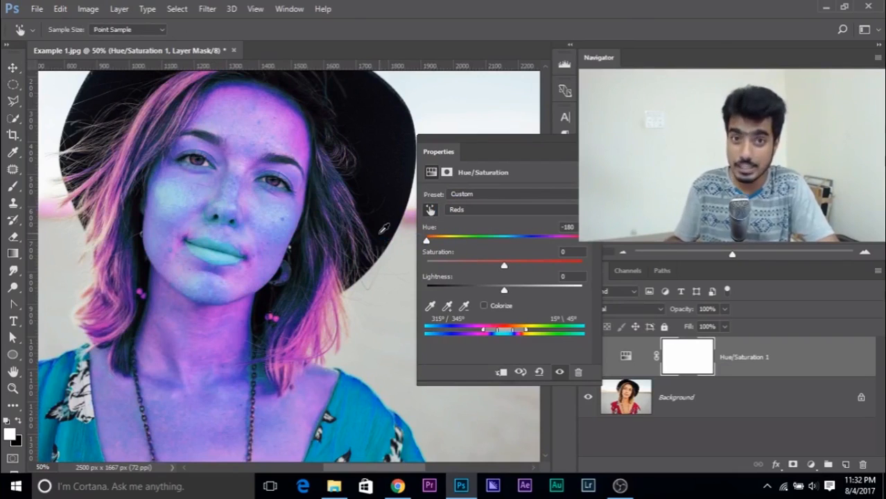
pyautogui.moveTo(412, 242); pyautogui.dragTo(257, 243)
pyautogui.moveTo(339, 164); pyautogui.dragTo(364, 186)
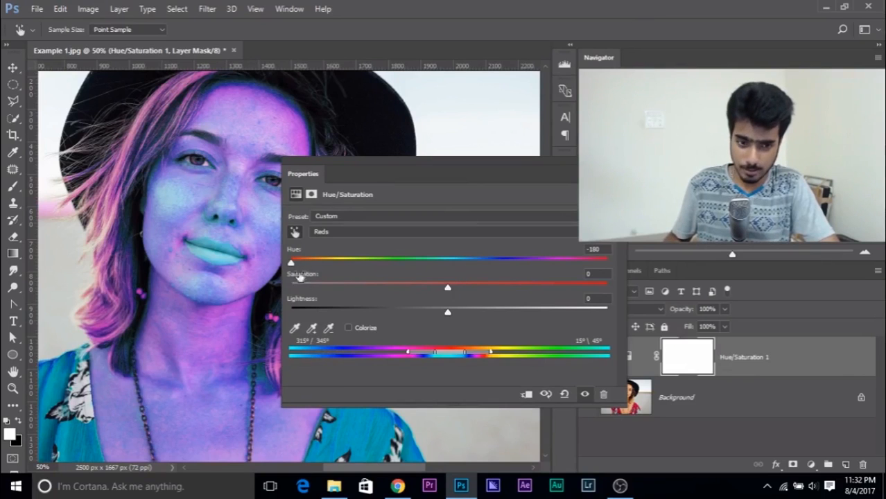
pyautogui.moveTo(291, 262); pyautogui.dragTo(452, 355)
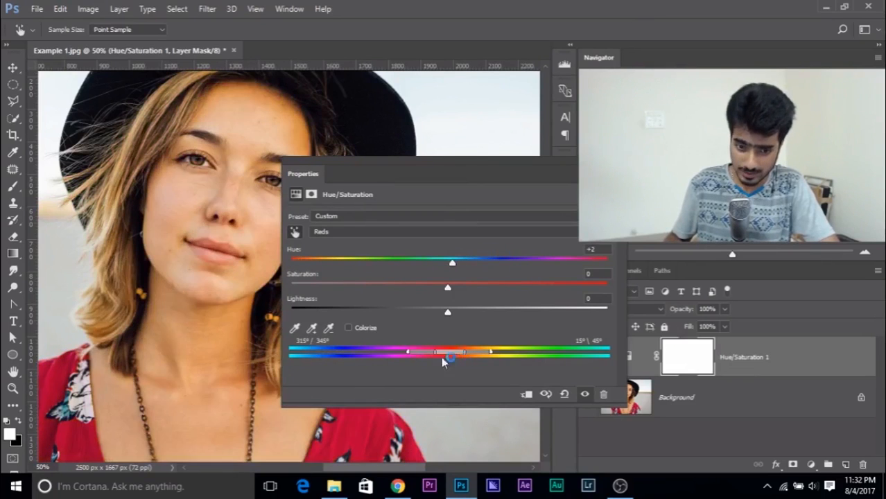
pyautogui.moveTo(452, 281); pyautogui.dragTo(292, 222)
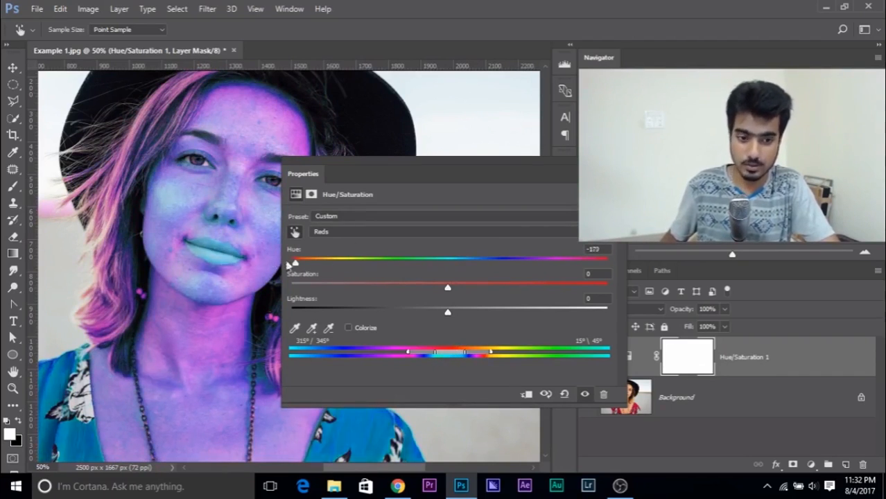
pyautogui.moveTo(319, 178); pyautogui.dragTo(385, 243)
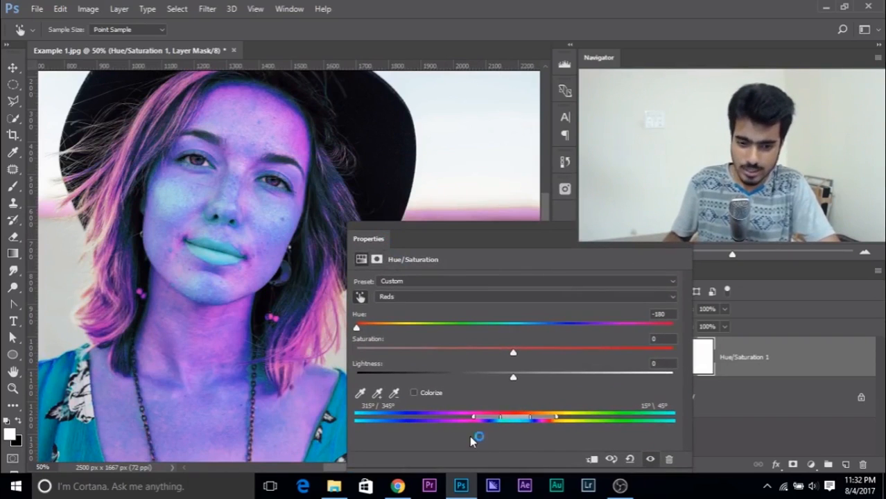
# - Narrow the Reds range around the lips to 347°/352° and 11°\18°
pyautogui.moveTo(475, 417); pyautogui.dragTo(526, 416)
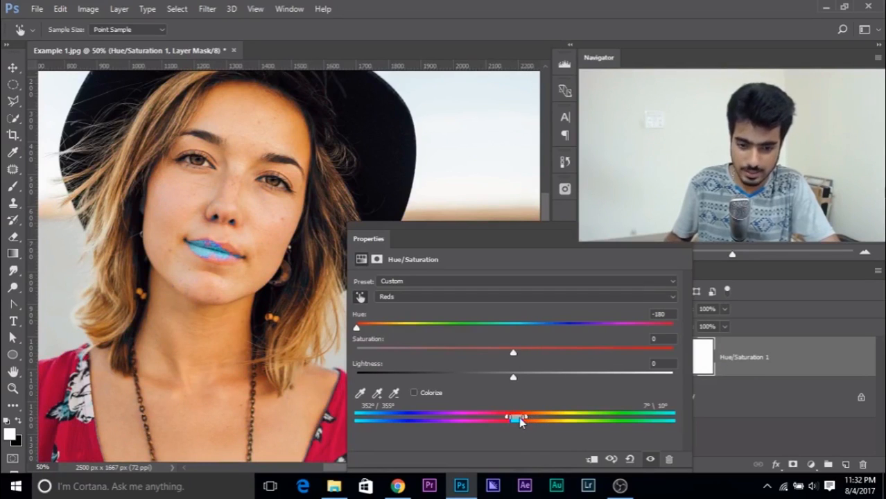
pyautogui.moveTo(518, 423); pyautogui.dragTo(522, 422)
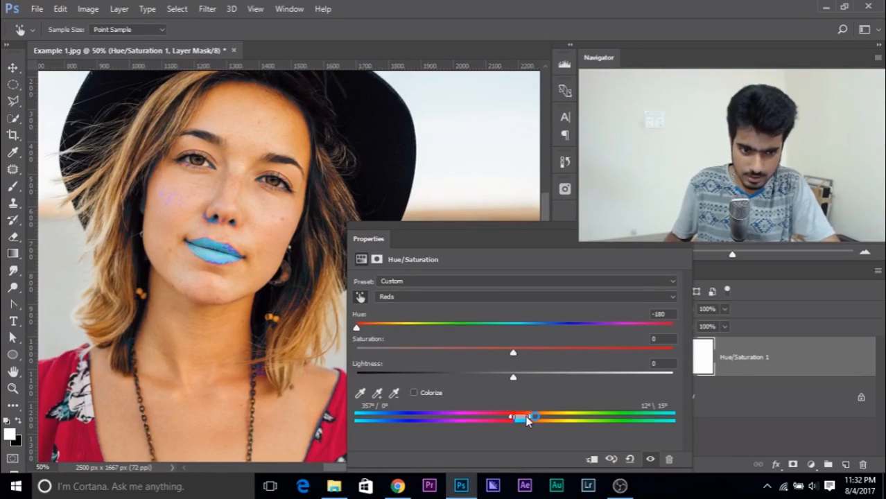
pyautogui.moveTo(530, 415); pyautogui.dragTo(532, 416)
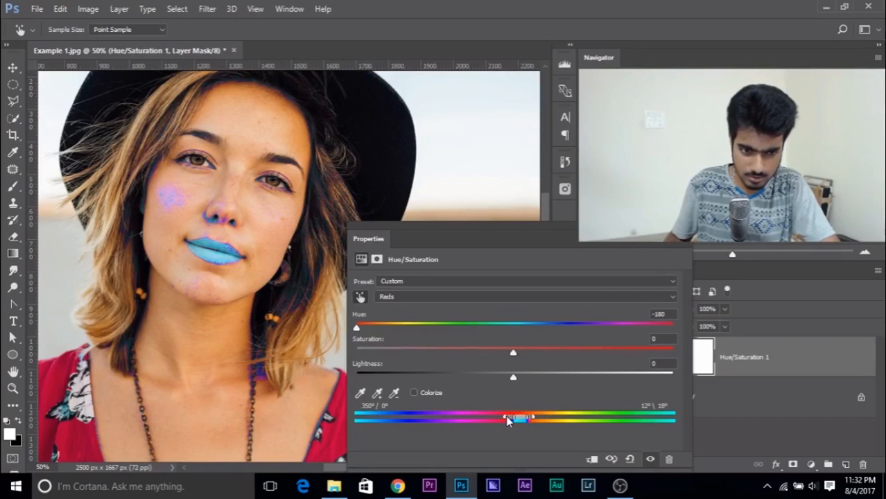
pyautogui.moveTo(505, 416); pyautogui.dragTo(535, 420)
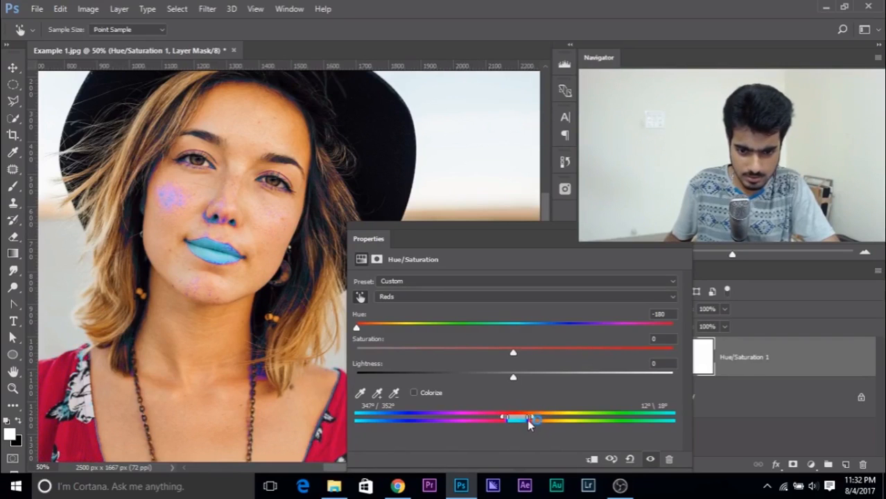
pyautogui.moveTo(528, 419); pyautogui.dragTo(525, 420)
# - Reset the Reds hue to 0, darken the lips with Lightness -82, and close the adjustment properties
pyautogui.moveTo(505, 329); pyautogui.dragTo(515, 329)
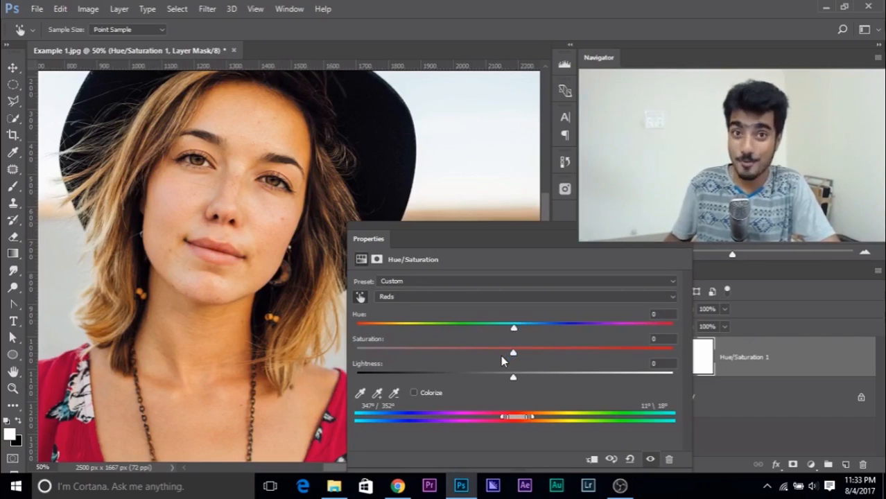
pyautogui.click(513, 378)
pyautogui.moveTo(508, 380); pyautogui.dragTo(393, 387)
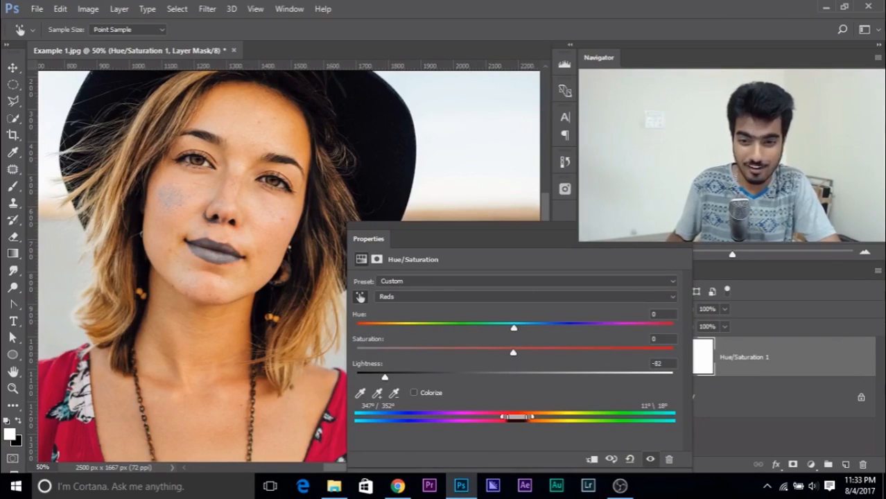
pyautogui.click(686, 227)
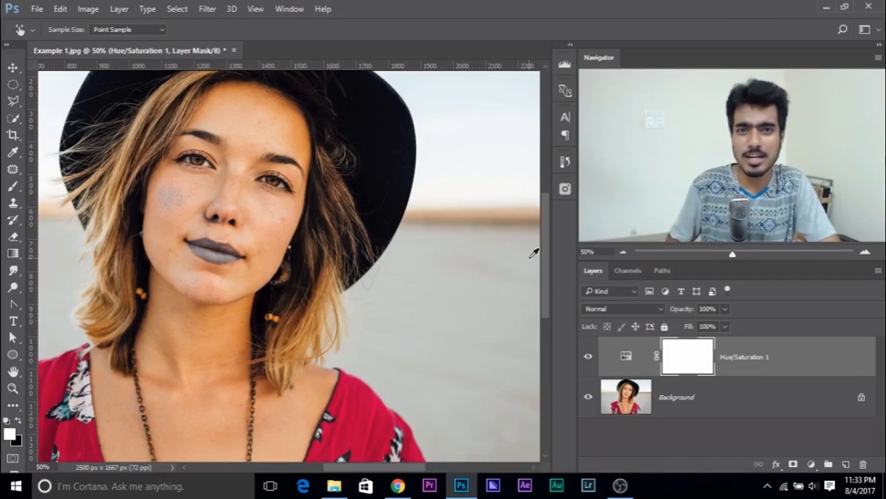
# - Add a second Hue/Saturation layer on top with Saturation -100 to turn the photo black and white
pyautogui.hotkey('ctrl', '-')
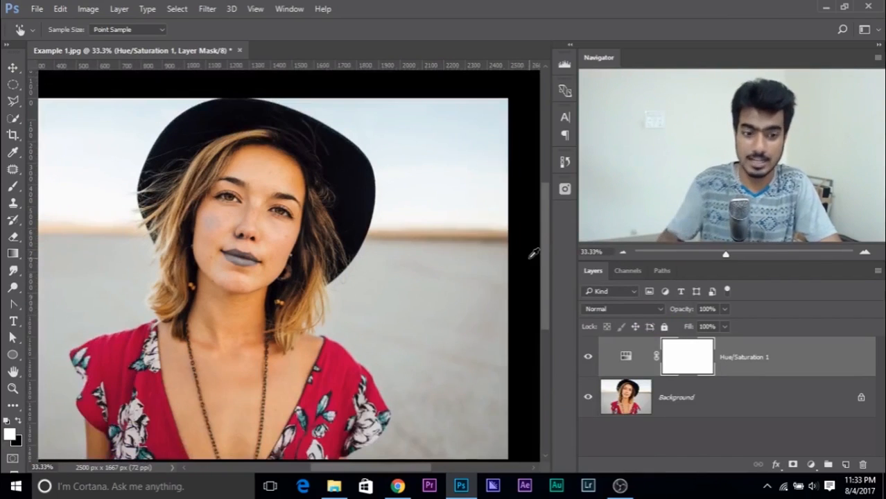
pyautogui.click(812, 464)
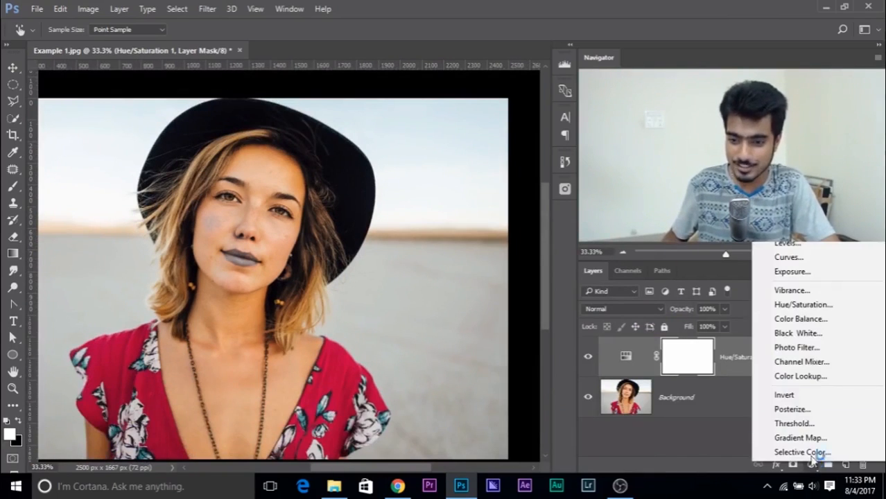
pyautogui.click(804, 305)
pyautogui.moveTo(514, 349); pyautogui.dragTo(4, 287)
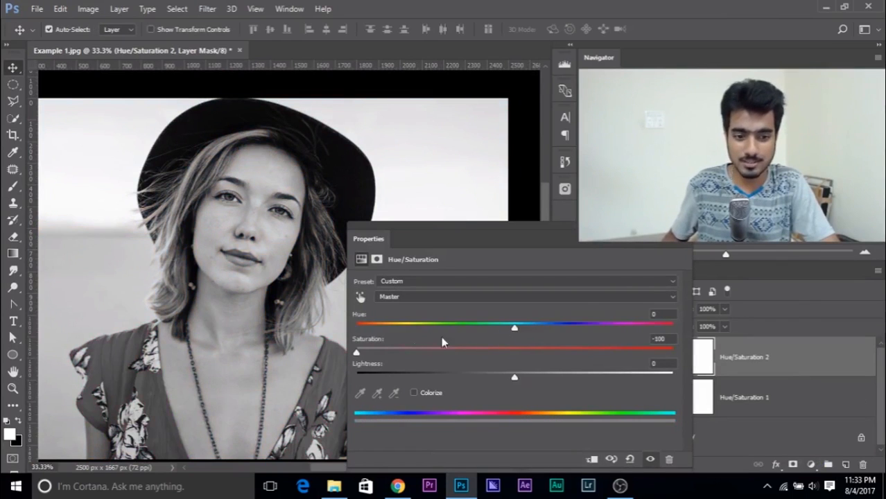
pyautogui.click(686, 226)
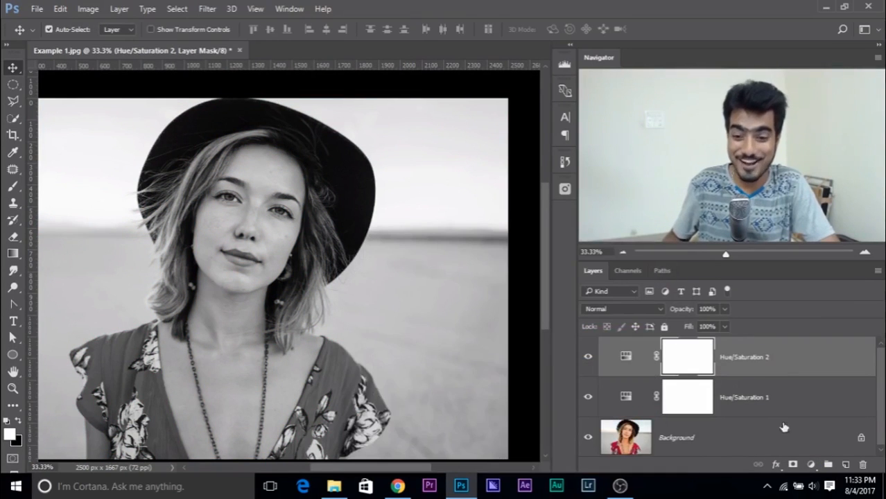
# - Rename the Hue/Saturation 1 layer as Lips
pyautogui.doubleClick(755, 398)
pyautogui.write('Lips')
pyautogui.press('Return')
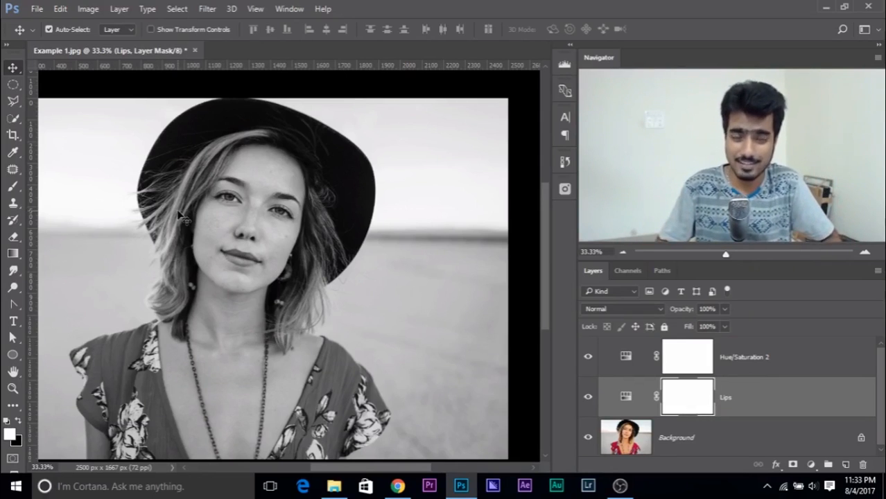
# - Add a new Hue/Saturation layer directly above Lips and hide the desaturating Hue/Saturation 2 layer
pyautogui.click(811, 464)
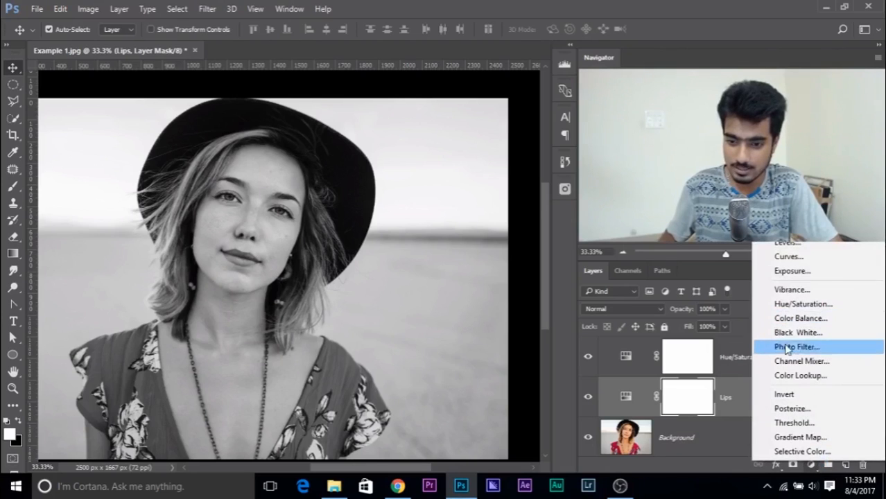
pyautogui.click(798, 304)
pyautogui.moveTo(360, 234); pyautogui.dragTo(380, 232)
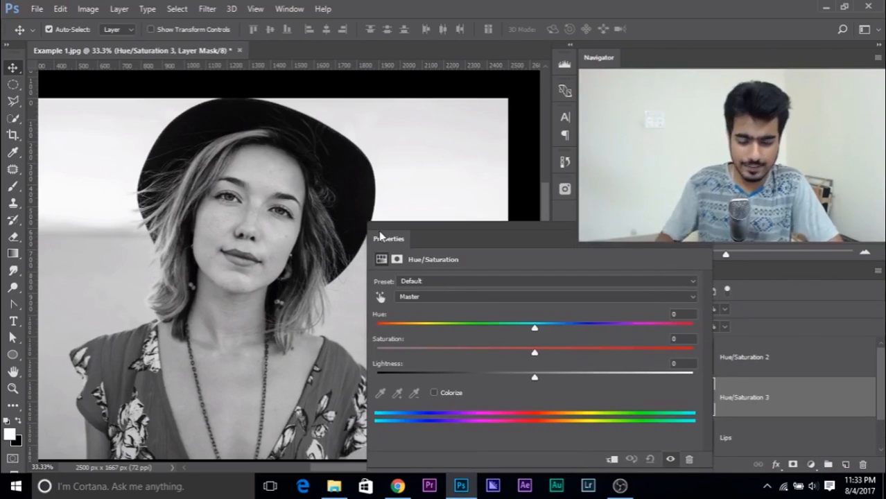
pyautogui.hotkey('ctrl', '+')
pyautogui.hotkey('ctrl', '+')
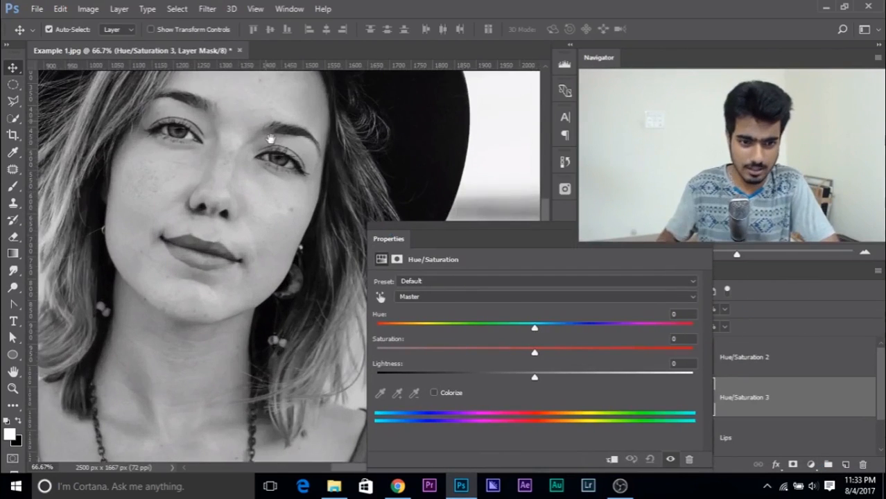
pyautogui.moveTo(273, 109); pyautogui.dragTo(285, 150)
pyautogui.moveTo(380, 236); pyautogui.dragTo(297, 178)
pyautogui.click(588, 356)
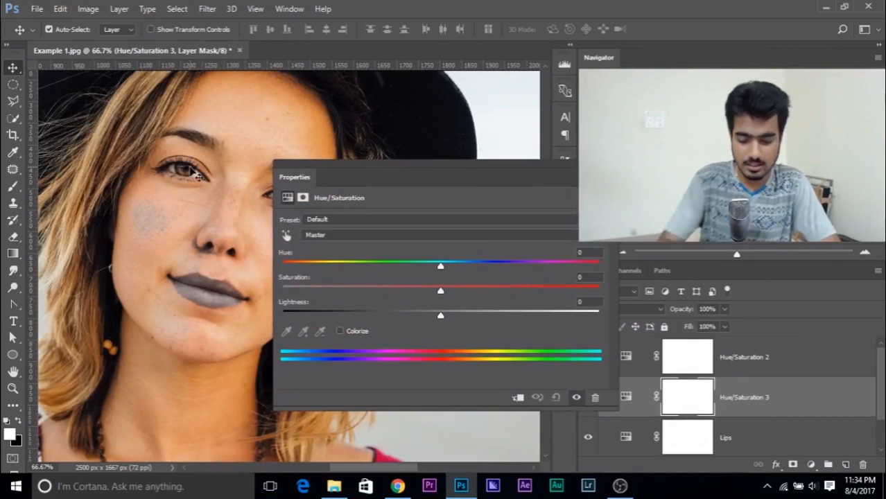
# - Sample the woman's iris with the on-image tool and shift that colour range's hue to -180
pyautogui.hotkey('ctrl', '+')
pyautogui.moveTo(191, 167); pyautogui.dragTo(231, 249)
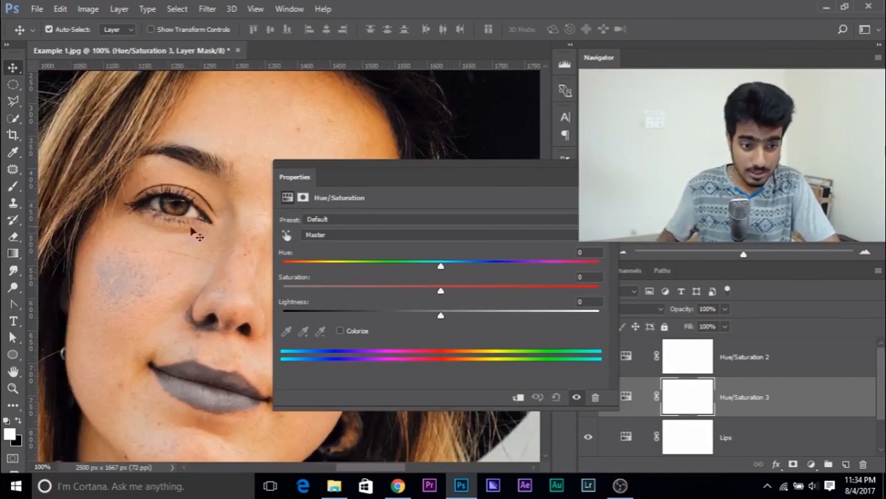
pyautogui.click(287, 236)
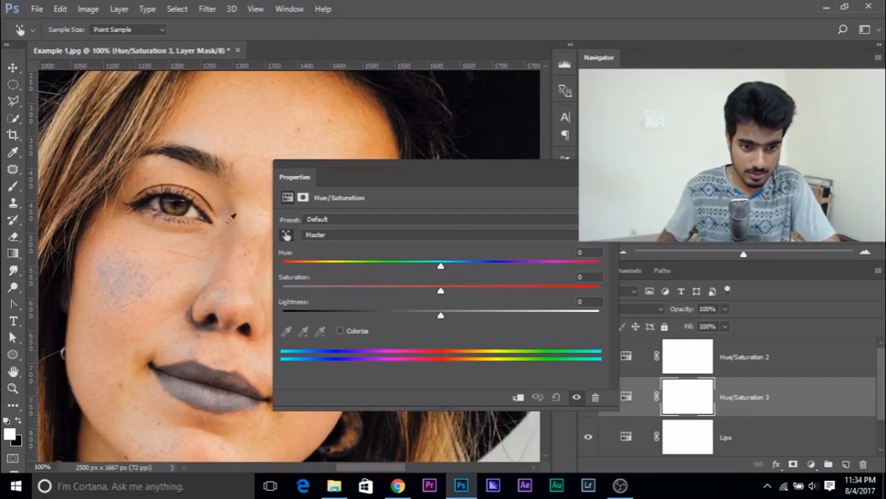
pyautogui.click(179, 213)
pyautogui.moveTo(434, 266); pyautogui.dragTo(282, 265)
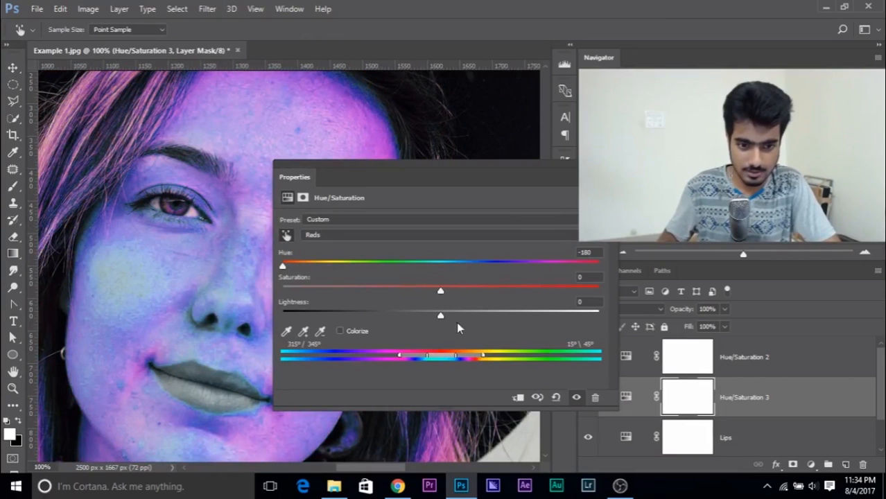
# - Narrow the sampled colour range to 17°/26° – 39°\51° around the iris colour and set its Hue to +1
pyautogui.moveTo(402, 356); pyautogui.dragTo(453, 357)
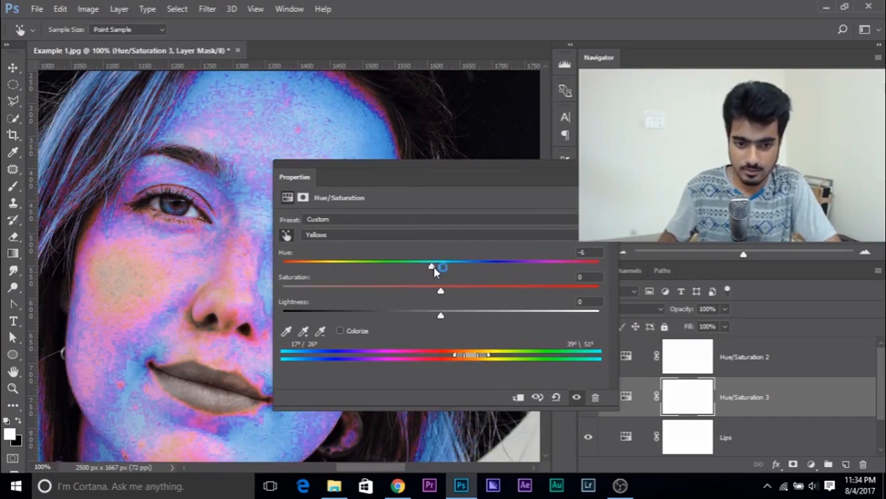
pyautogui.click(434, 267)
pyautogui.moveTo(302, 179); pyautogui.dragTo(390, 240)
# - Show the desaturating Hue/Saturation 2 layer again and raise the iris colour range's Lightness to +80
pyautogui.click(588, 357)
pyautogui.moveTo(534, 366); pyautogui.dragTo(583, 368)
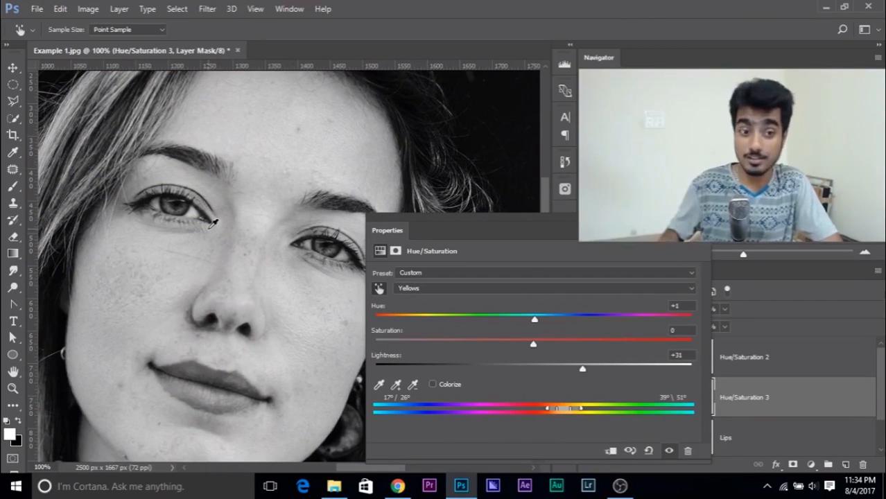
pyautogui.moveTo(582, 372); pyautogui.dragTo(660, 372)
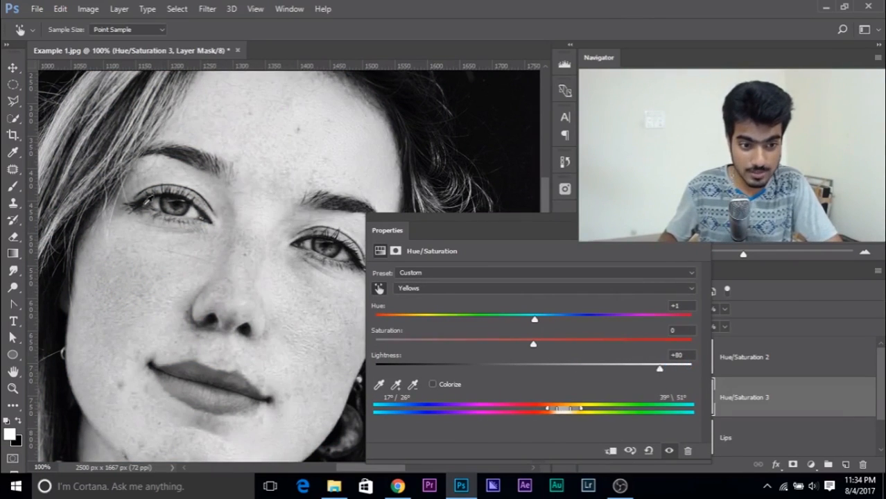
pyautogui.click(705, 218)
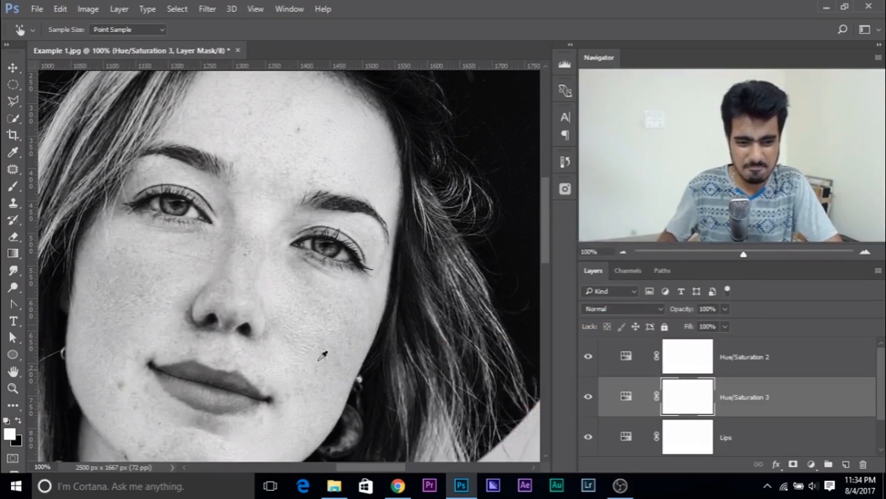
# - Invert the Hue/Saturation 3 layer's mask to black
pyautogui.hotkey('ctrl', '-')
pyautogui.hotkey('ctrl', '-')
pyautogui.hotkey('ctrl', '+')
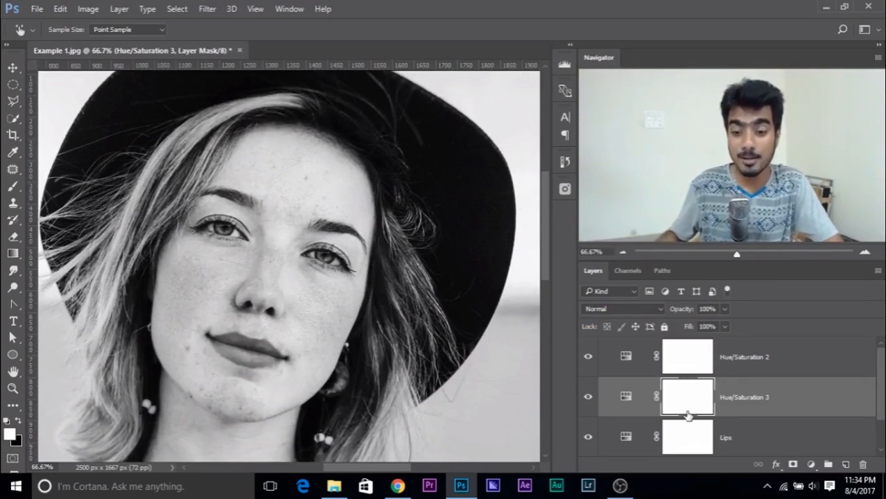
pyautogui.hotkey('ctrl', 'i')
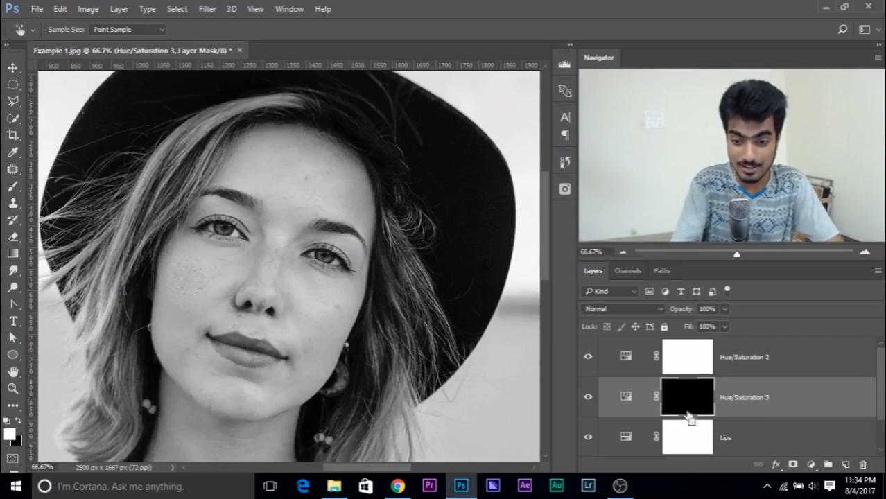
# - Paint white over both irises on the Hue/Saturation 3 mask with a size 68 brush at 100% flow
pyautogui.click(12, 186)
pyautogui.moveTo(118, 200); pyautogui.dragTo(25, 196)
pyautogui.press('x')
pyautogui.press('x')
pyautogui.moveTo(219, 230)
pyautogui.mouseDown()
pyautogui.moveTo(232, 228)
pyautogui.moveTo(219, 228)
pyautogui.mouseUp()
pyautogui.moveTo(356, 31)
pyautogui.mouseDown()
pyautogui.moveTo(357, 44)
pyautogui.moveTo(488, 61)
pyautogui.mouseUp()
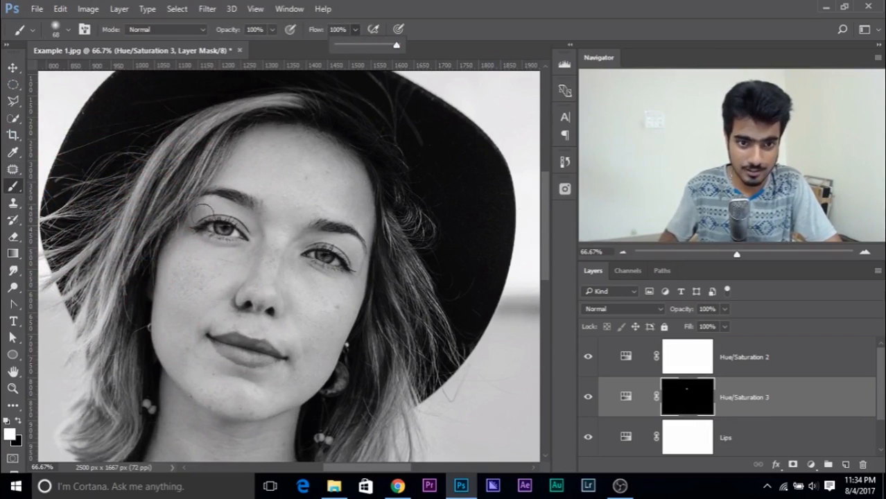
pyautogui.click(219, 226)
pyautogui.moveTo(220, 227); pyautogui.dragTo(224, 229)
pyautogui.moveTo(321, 260)
pyautogui.mouseDown()
pyautogui.moveTo(330, 262)
pyautogui.moveTo(325, 251)
pyautogui.mouseUp()
# - Toggle the Hue/Saturation 3 layer's visibility to compare the eyes with and without the brightening
pyautogui.click(588, 397)
pyautogui.click(586, 398)
pyautogui.click(586, 398)
pyautogui.click(586, 398)
pyautogui.hotkey('ctrl', '-')
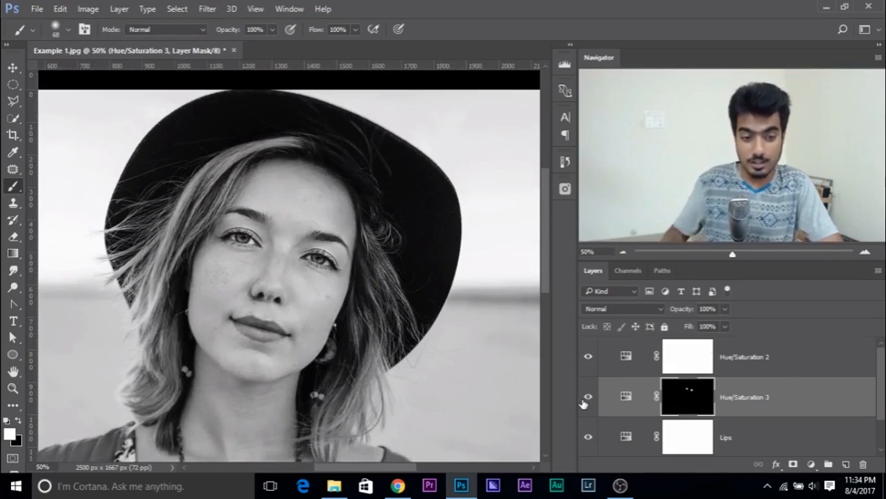
# - Rename the Hue/Saturation 3 layer as Eyes and view the whole photo
pyautogui.doubleClick(743, 400)
pyautogui.write('Eyes')
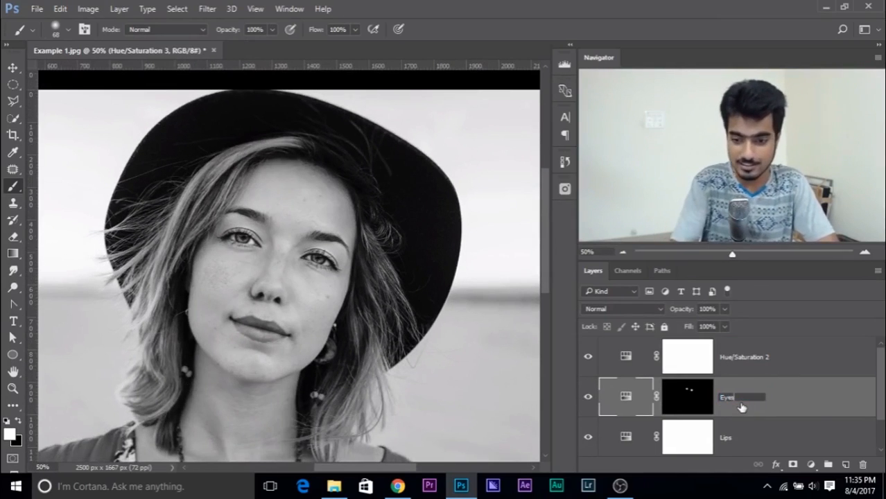
pyautogui.press('Return')
pyautogui.hotkey('ctrl', '-')
pyautogui.hotkey('ctrl', '-')
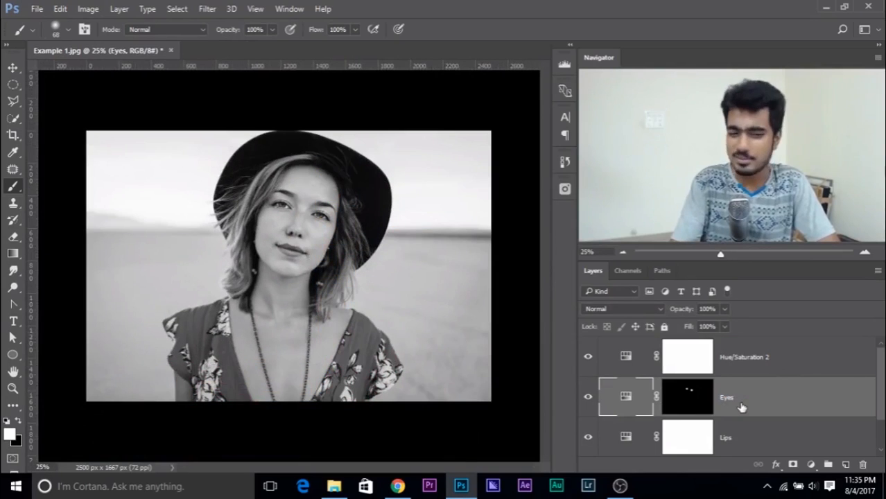